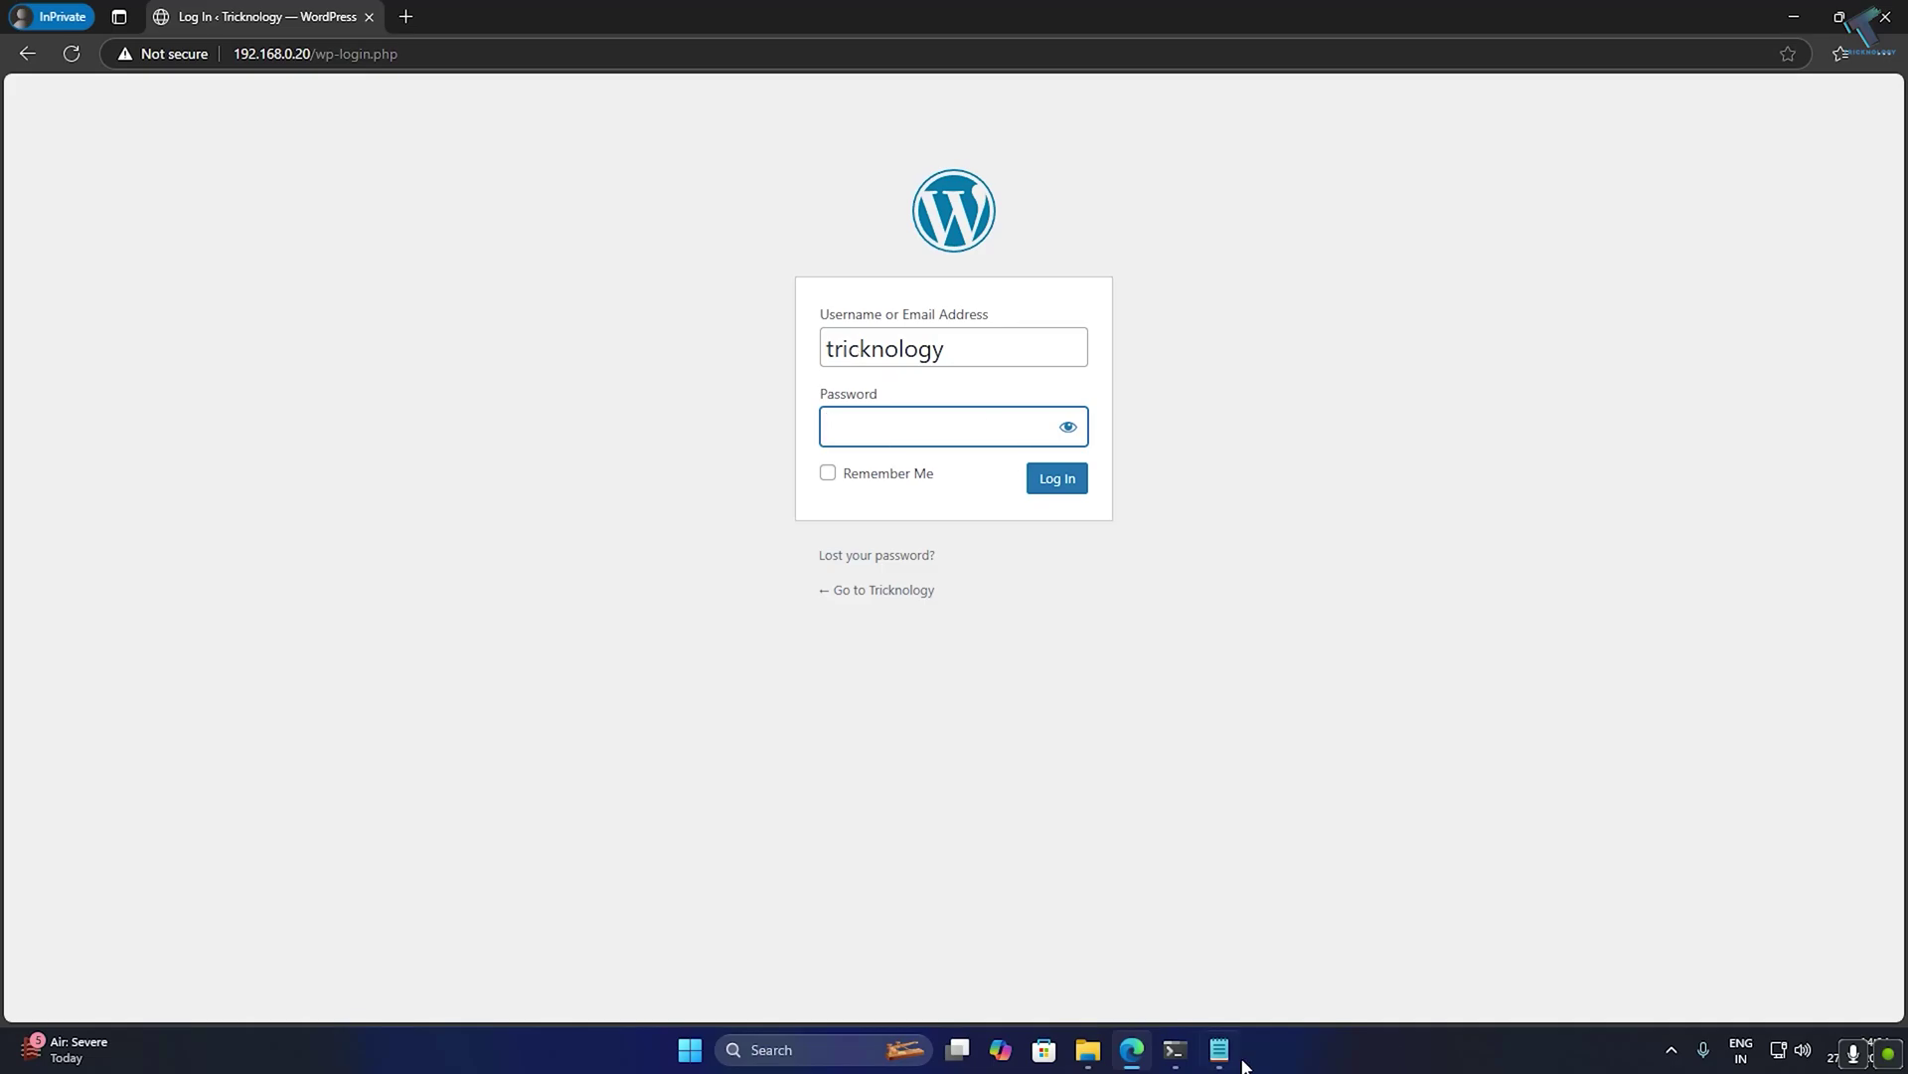
Log in to WordPress with the saved password and activate the Twenty Twenty-Four theme.
click(1218, 1049)
double_click(1206, 311)
key(ctrl+c)
key(alt+Tab)
key(ctrl+v)
click(1056, 478)
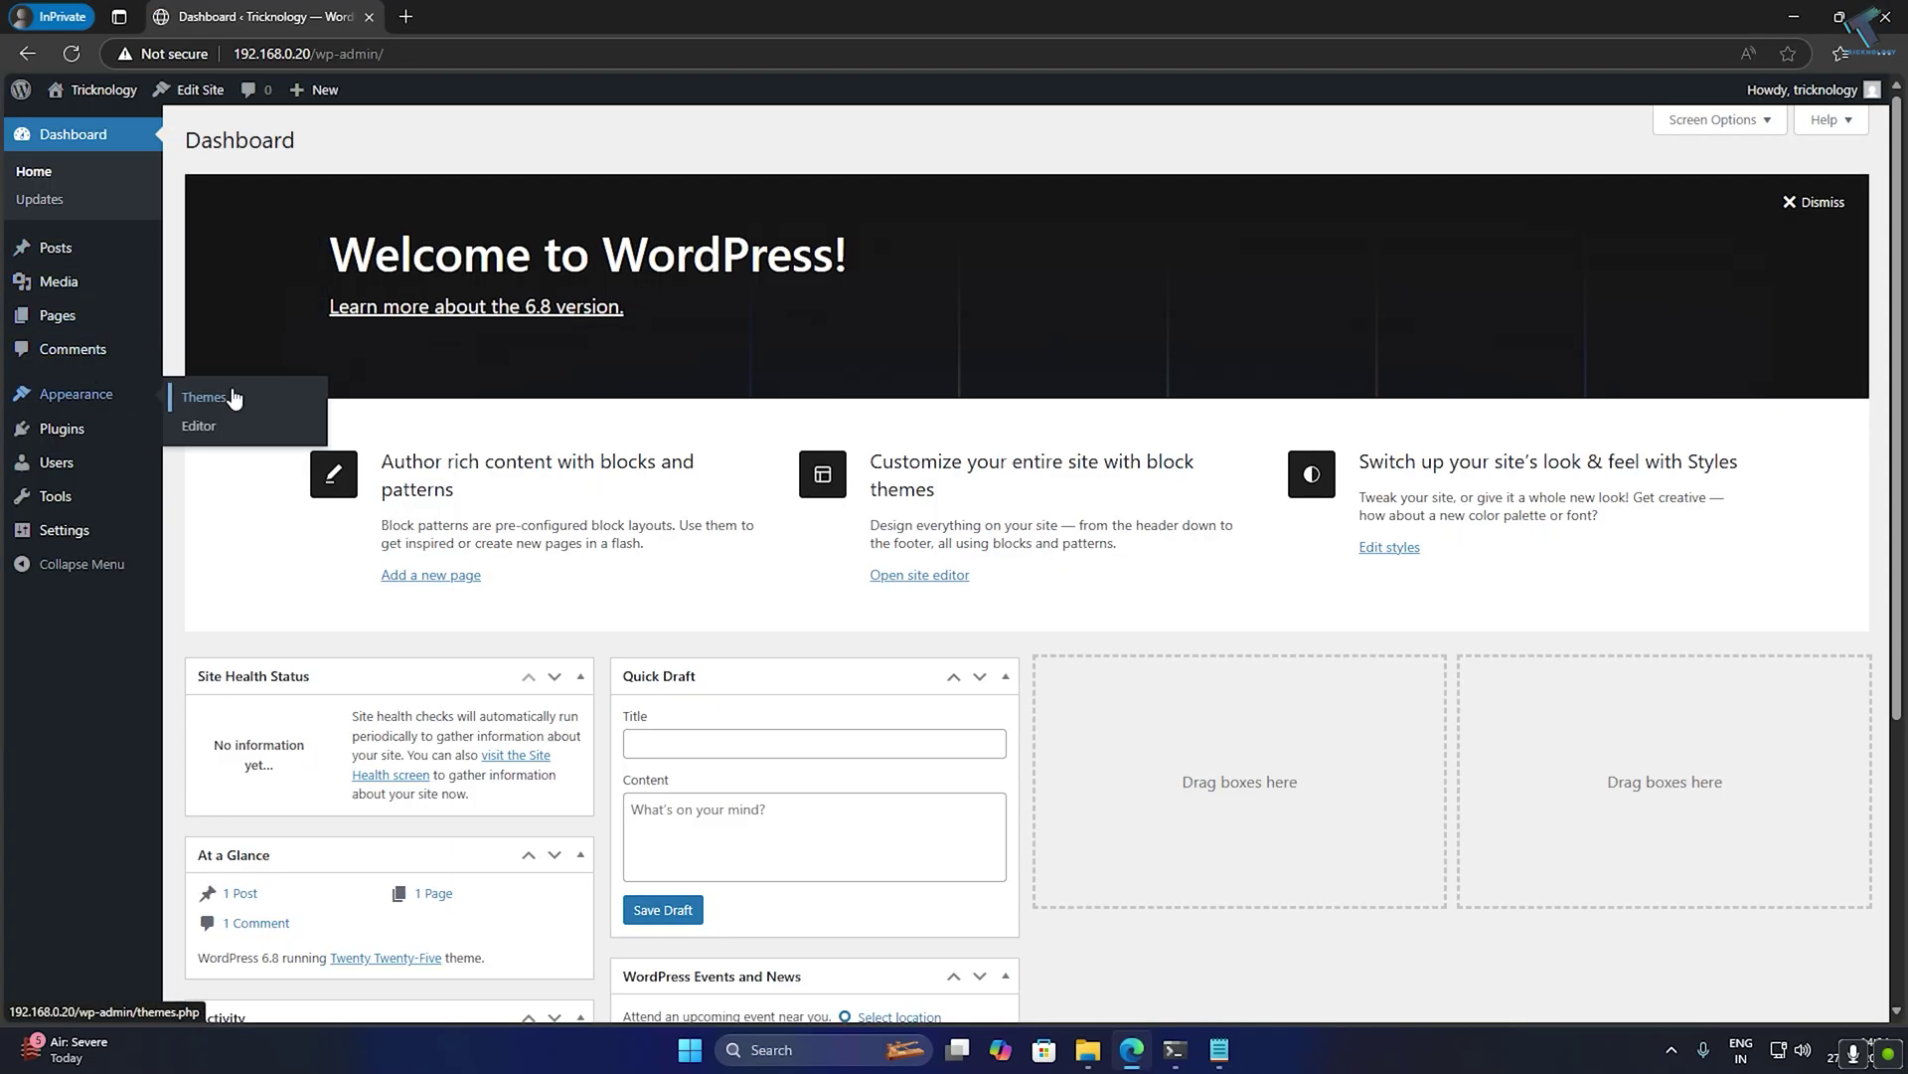
click(233, 397)
click(848, 520)
Load the Tricknology site at 192.168.0.20 in a new private tab, fixing the mistyped address.
click(406, 16)
text(192)
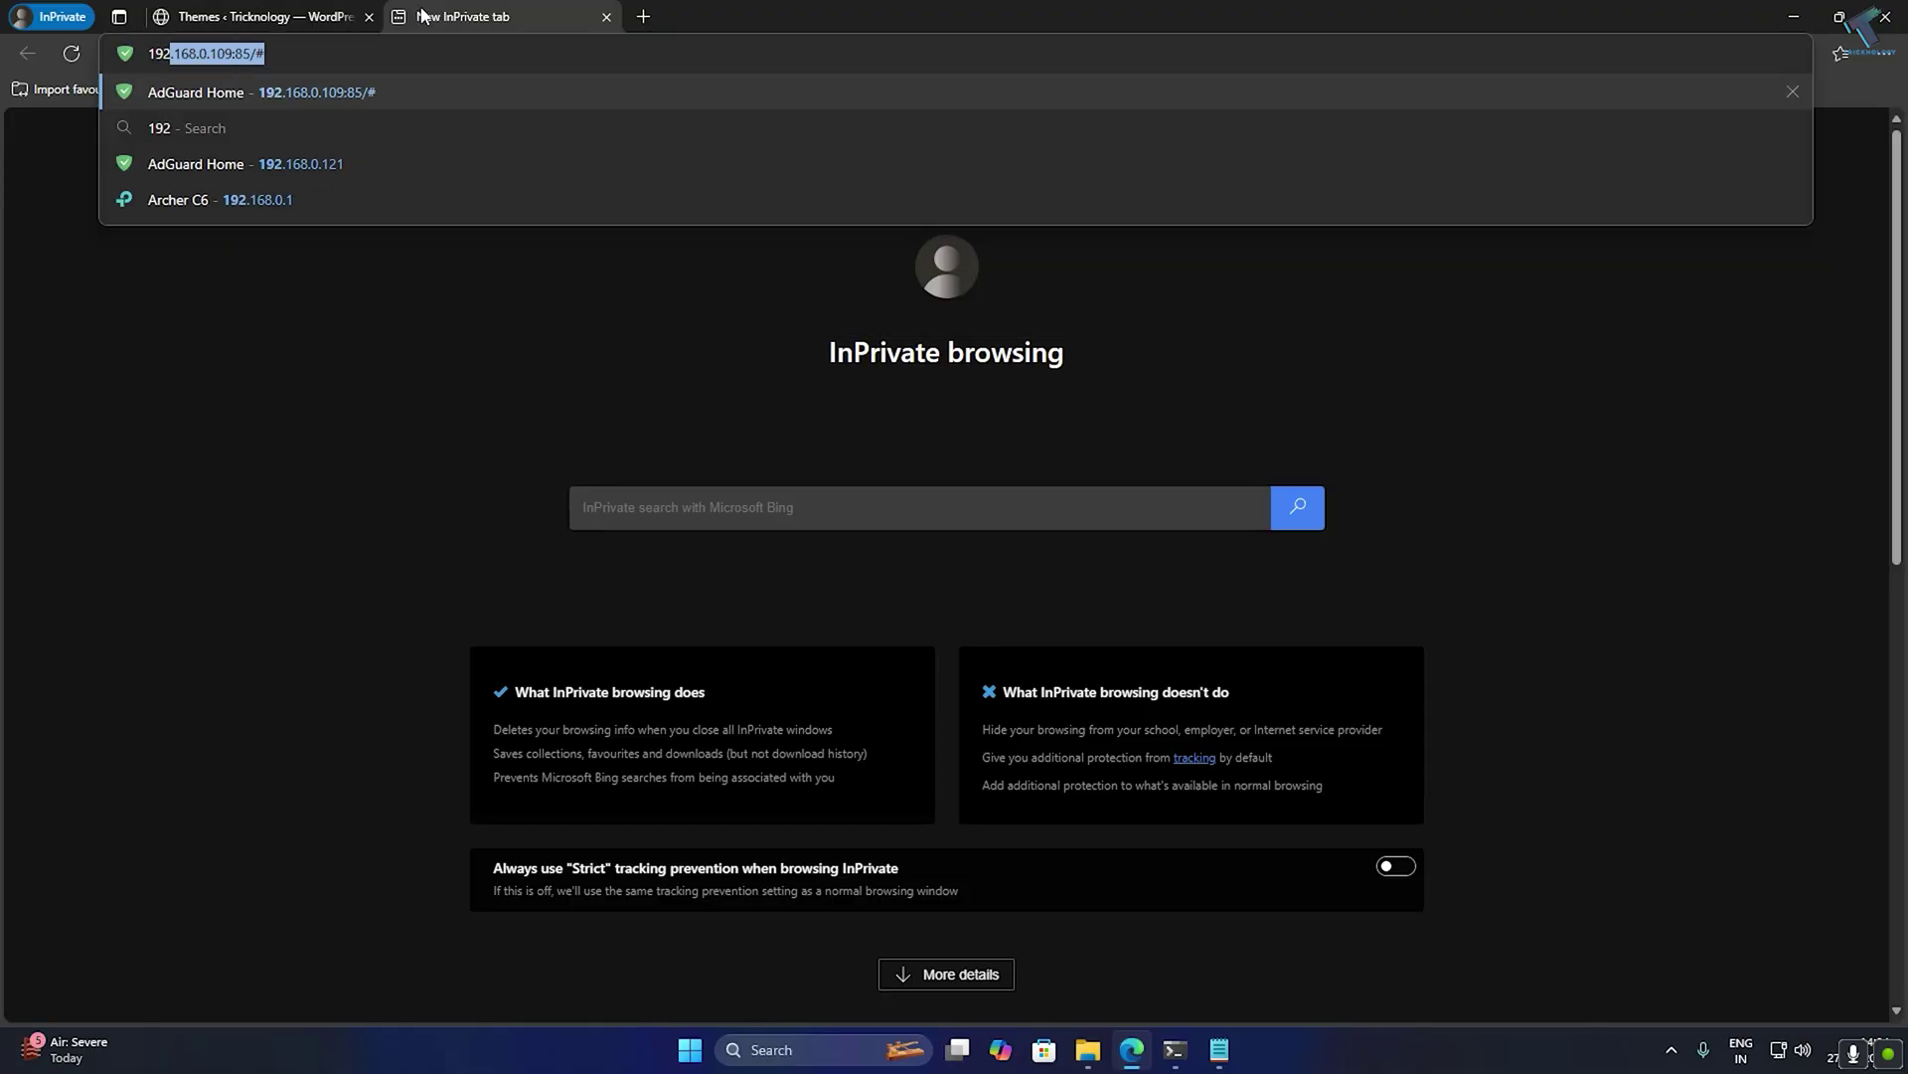
text(.168.0.120)
key(Return)
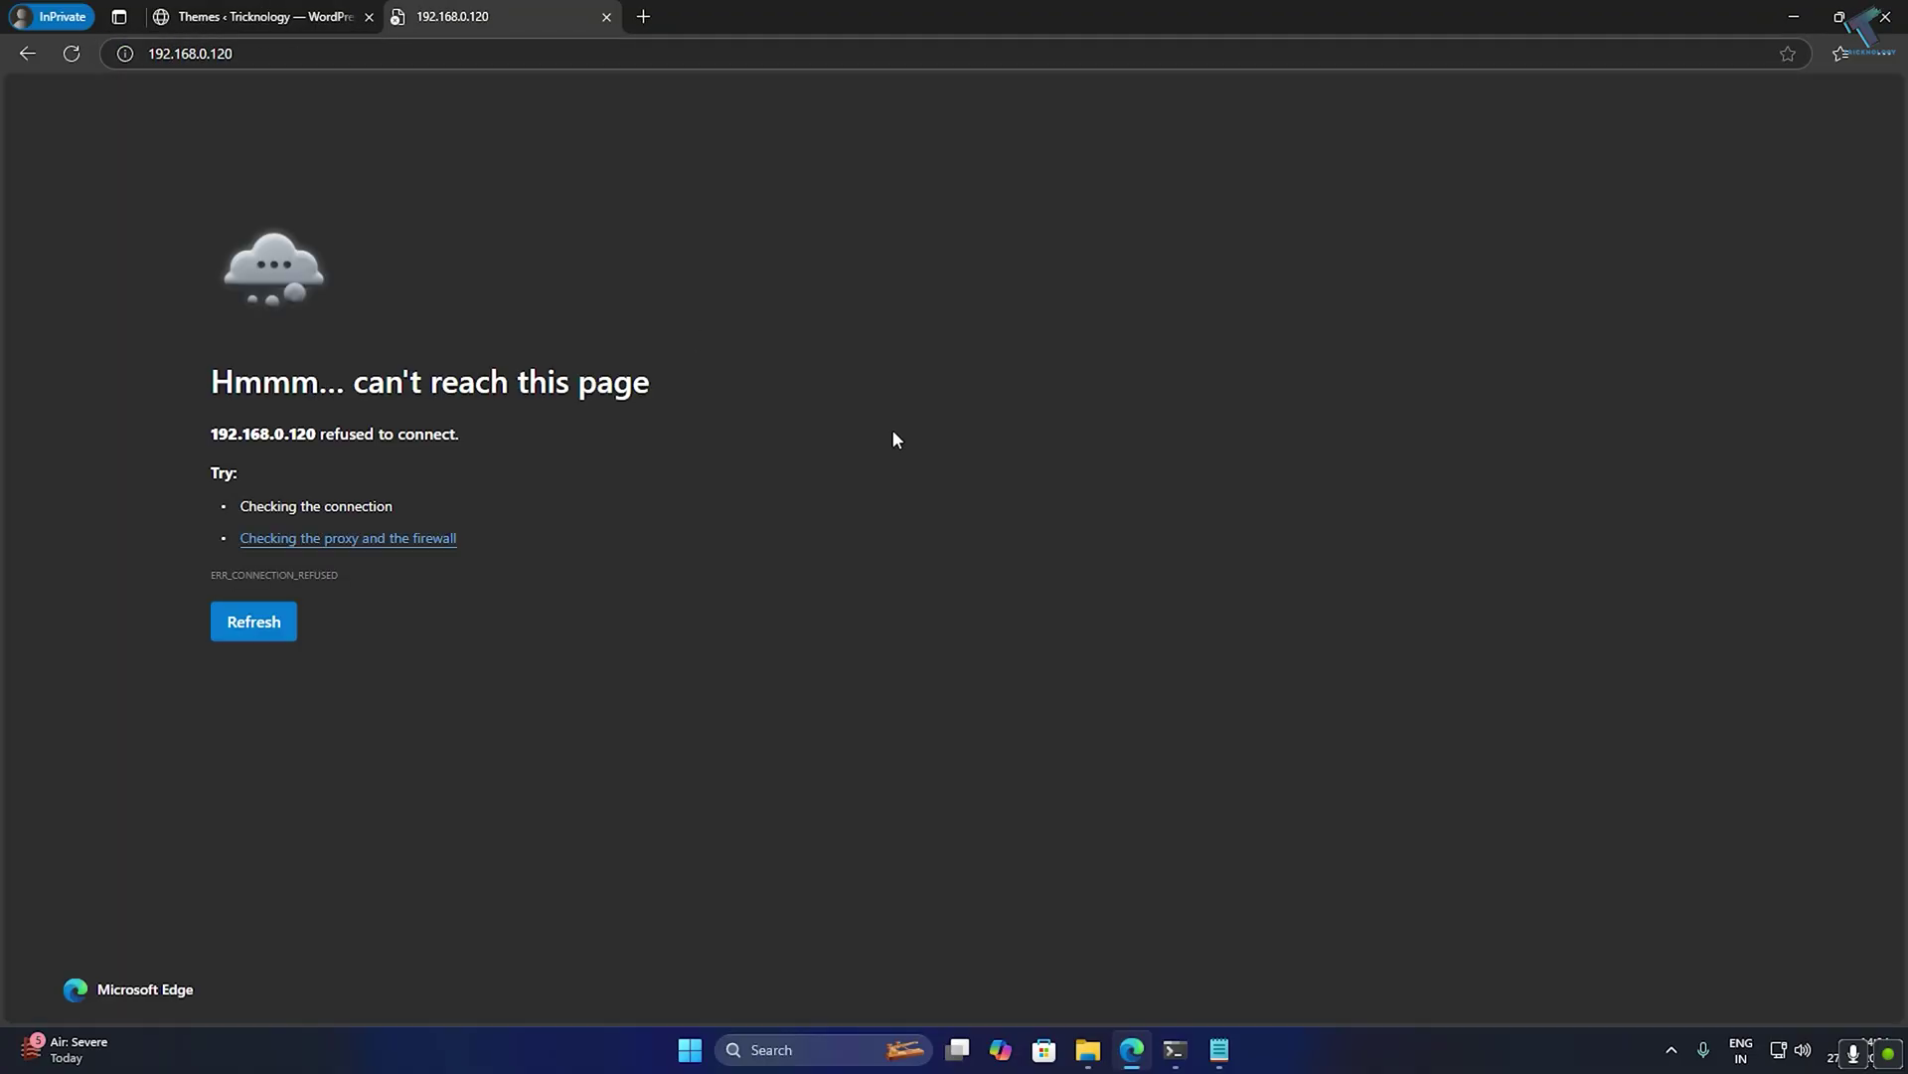
double_click(221, 57)
text(20)
key(Return)
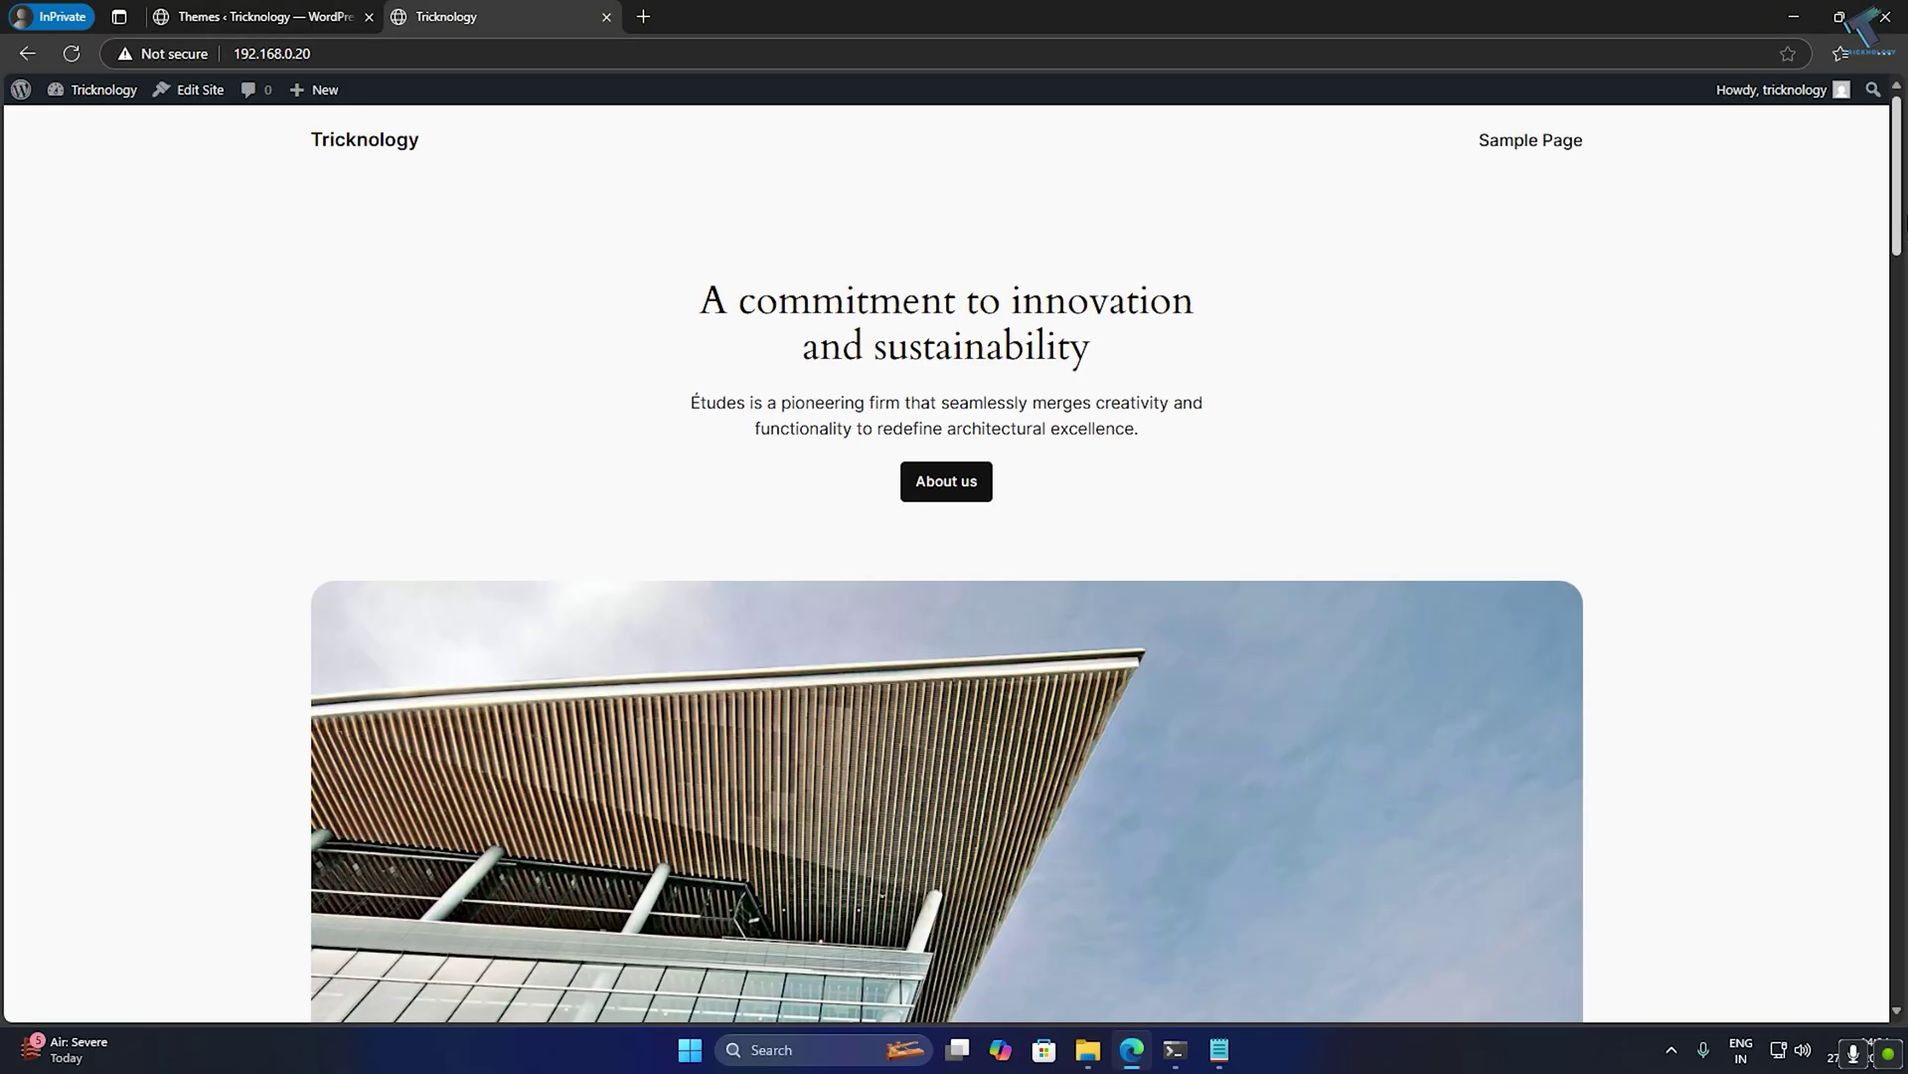
scroll(1388, 252, down, 20)
scroll(1389, 252, up, 20)
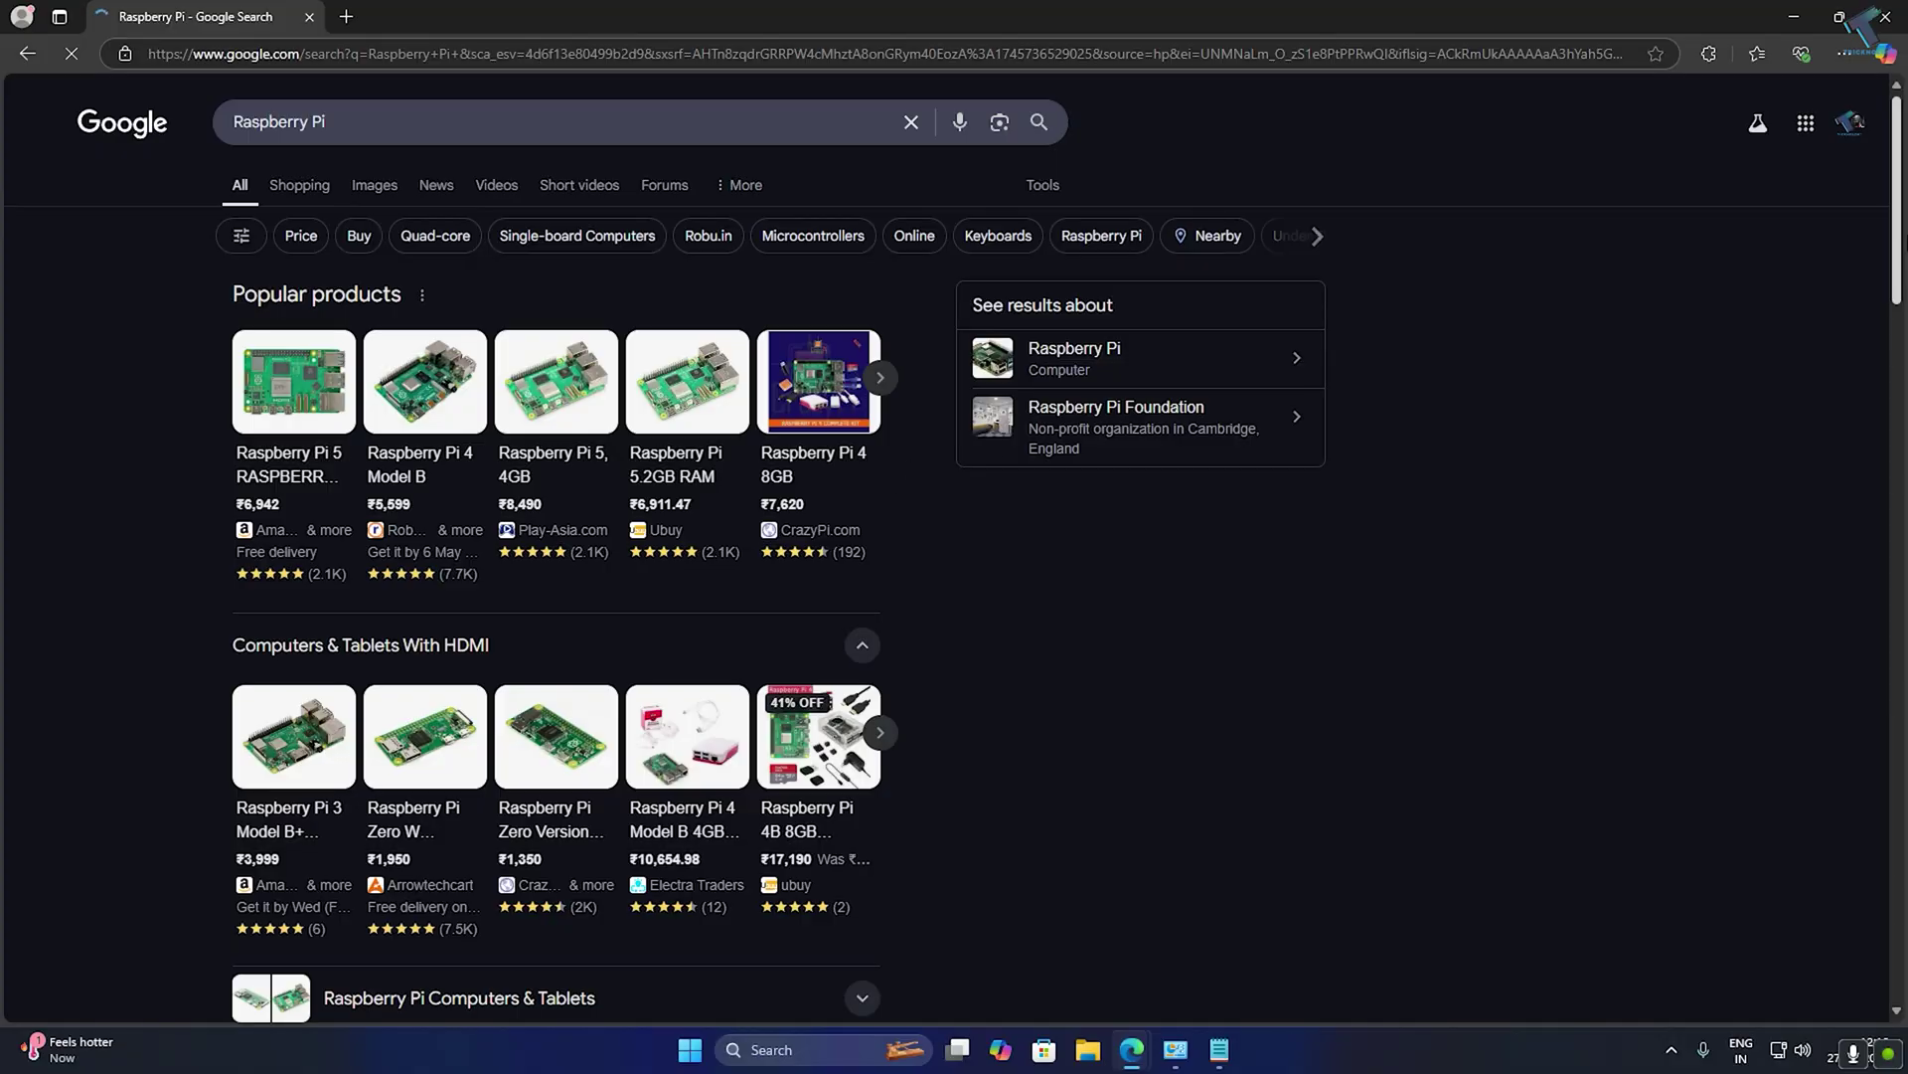
Go from the Google results to the raspberrypi.com Software page.
scroll(210, 275, down, 9)
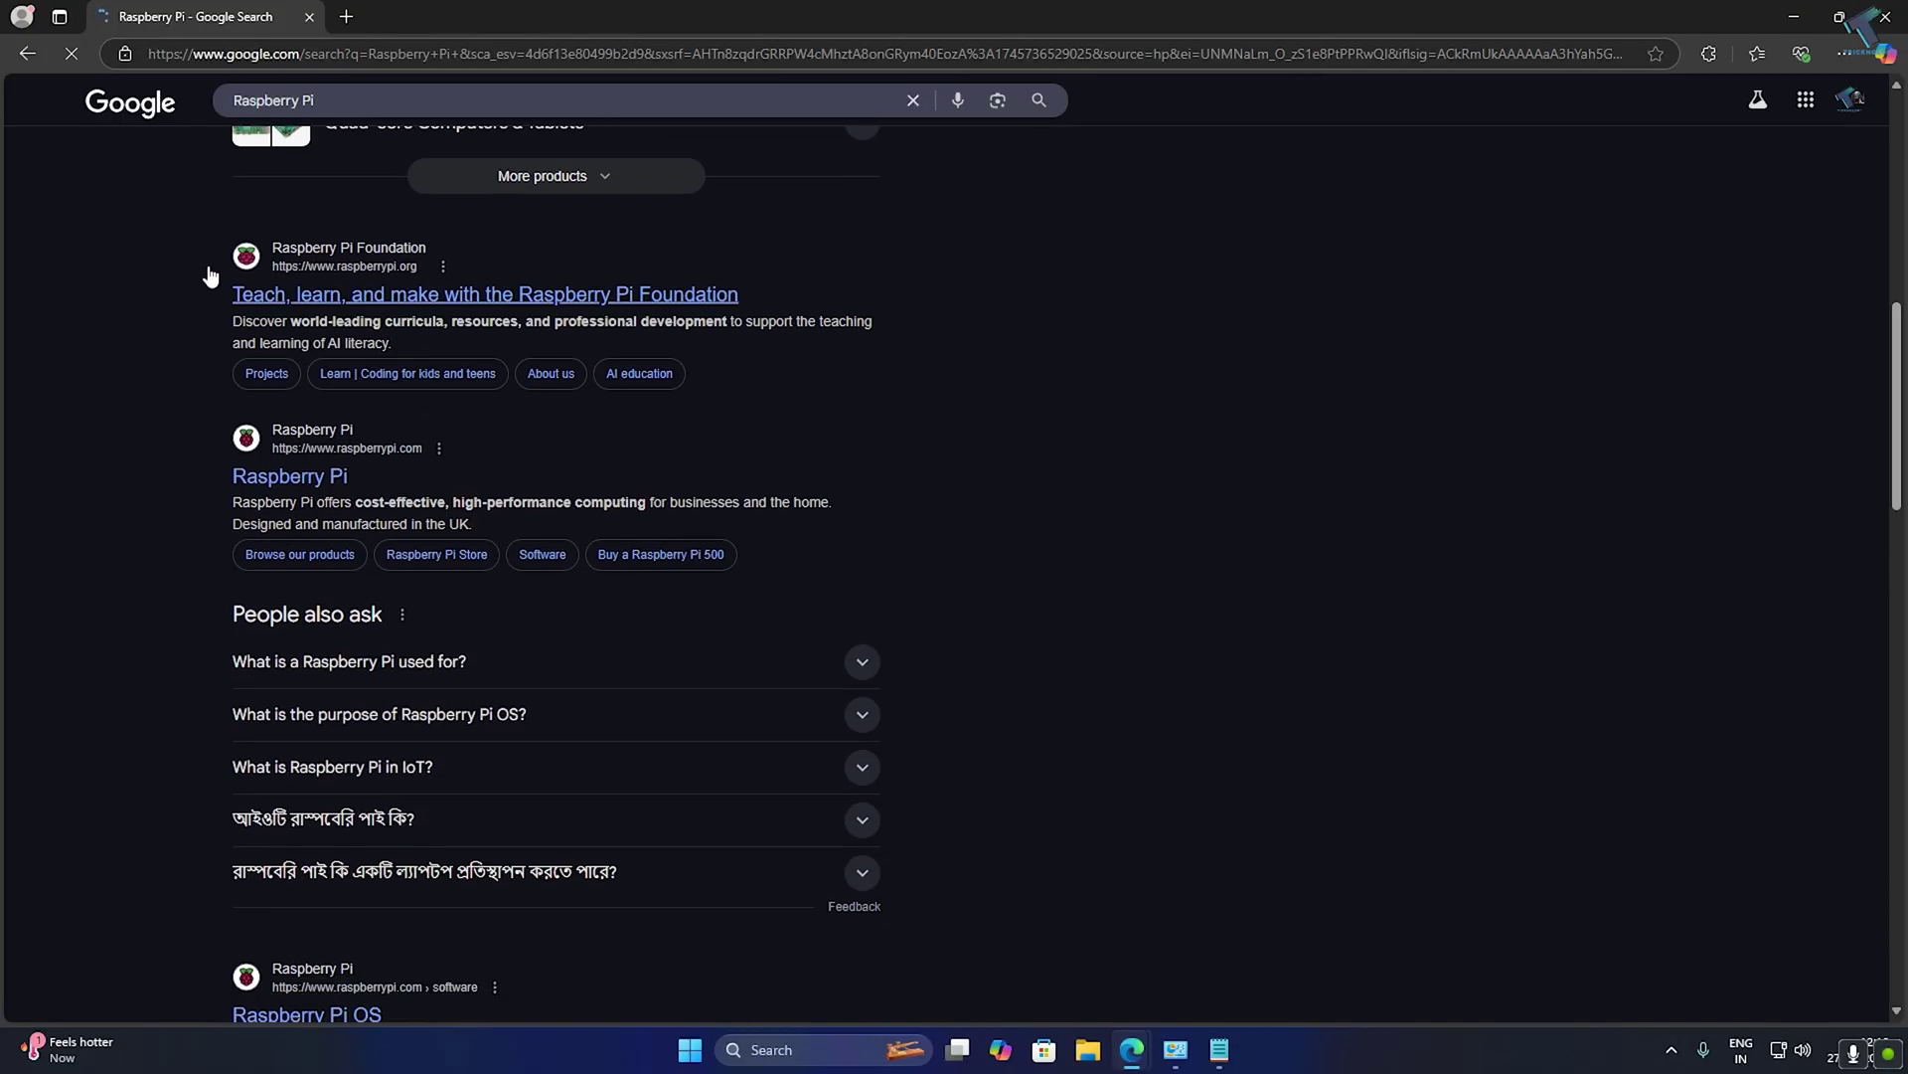
click(290, 478)
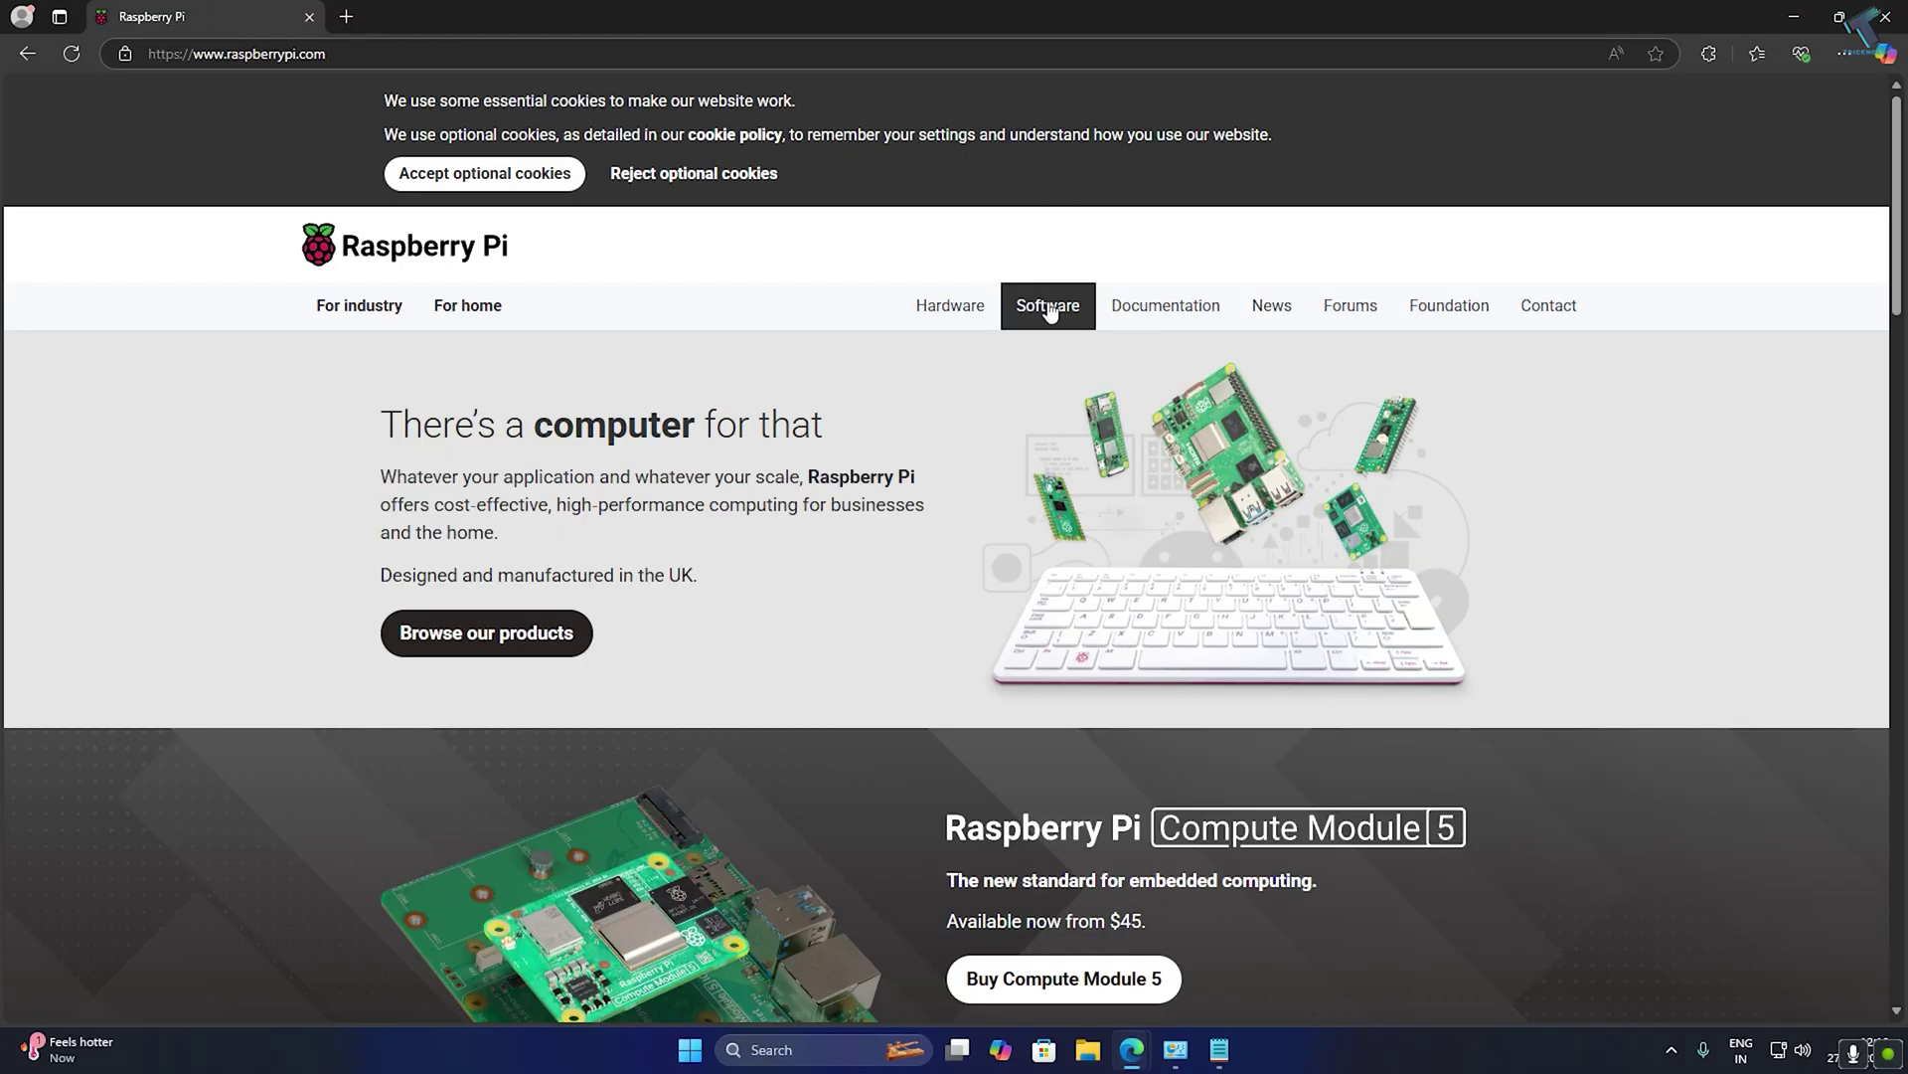
click(1052, 308)
Download Raspberry Pi Imager for Windows (imager_1.8.5.exe) and launch the installer.
drag(1899, 225, 1893, 400)
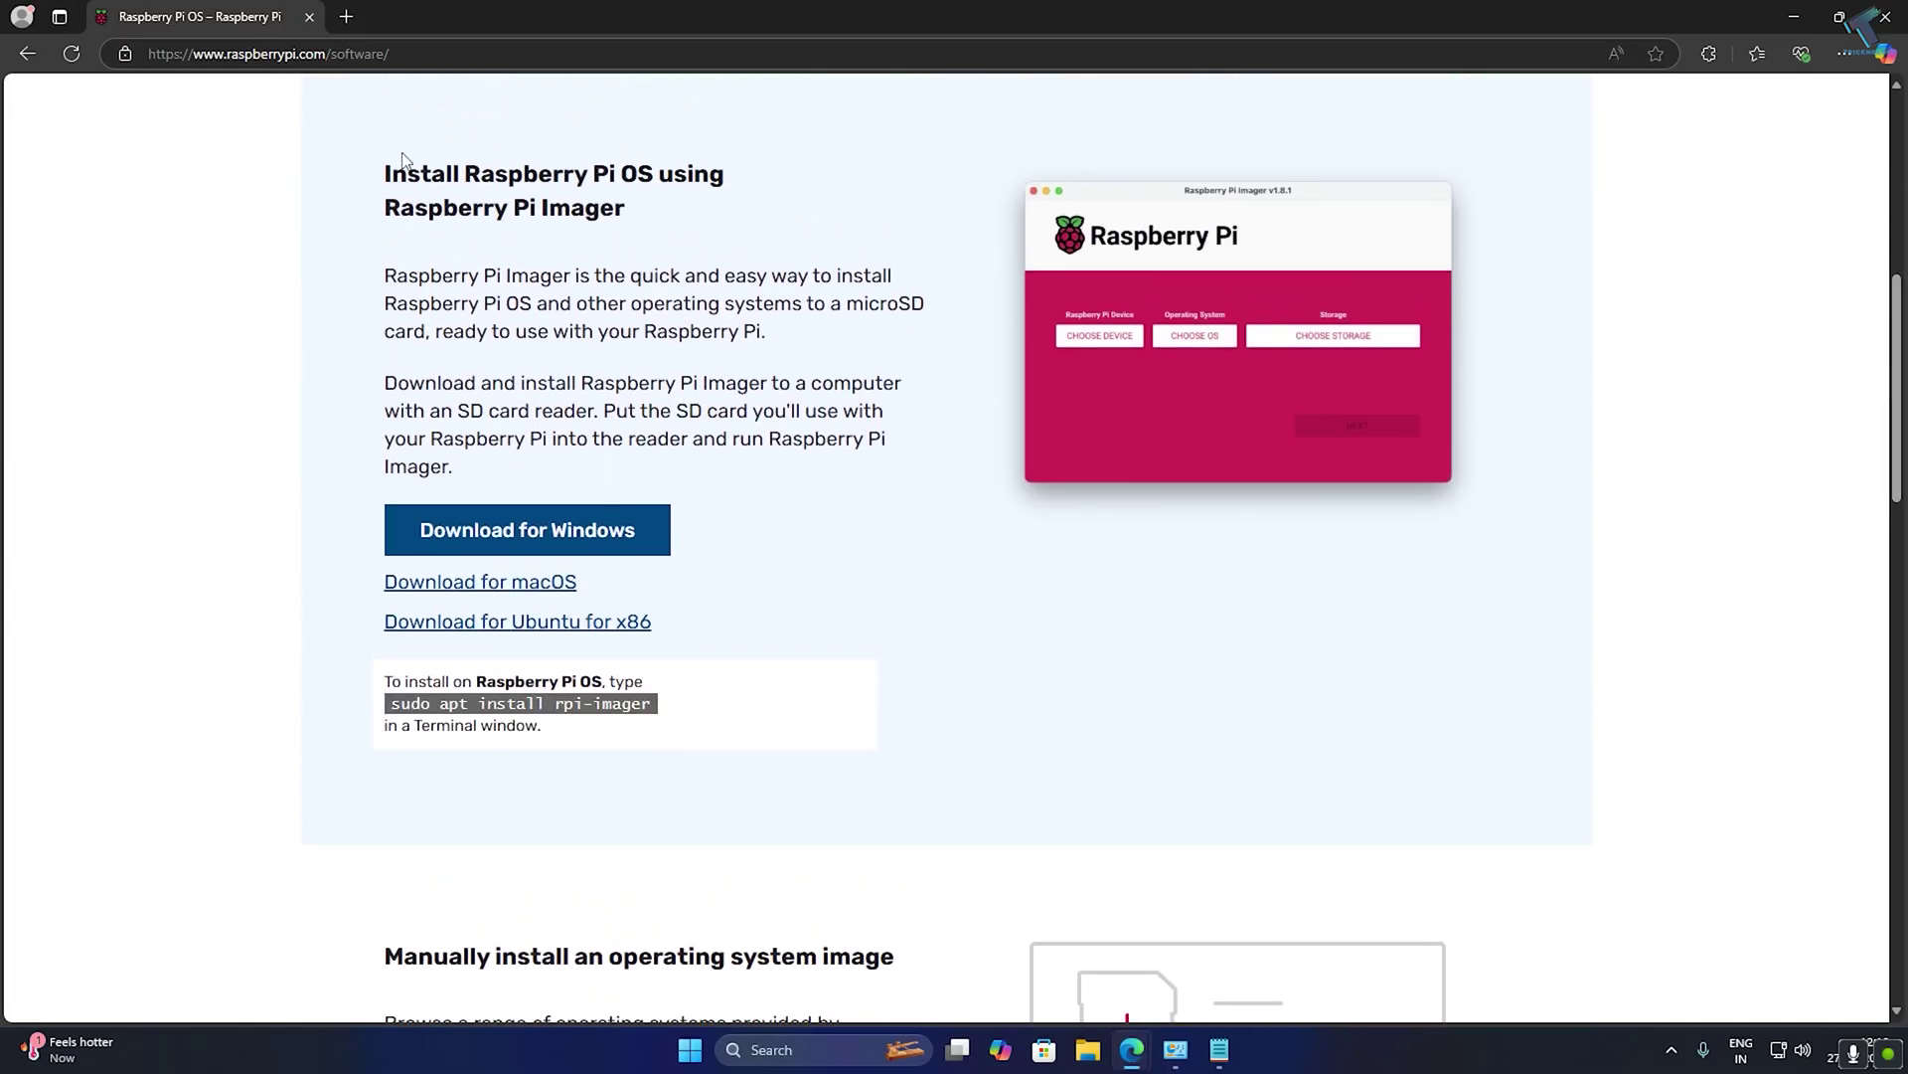
drag(412, 210, 653, 205)
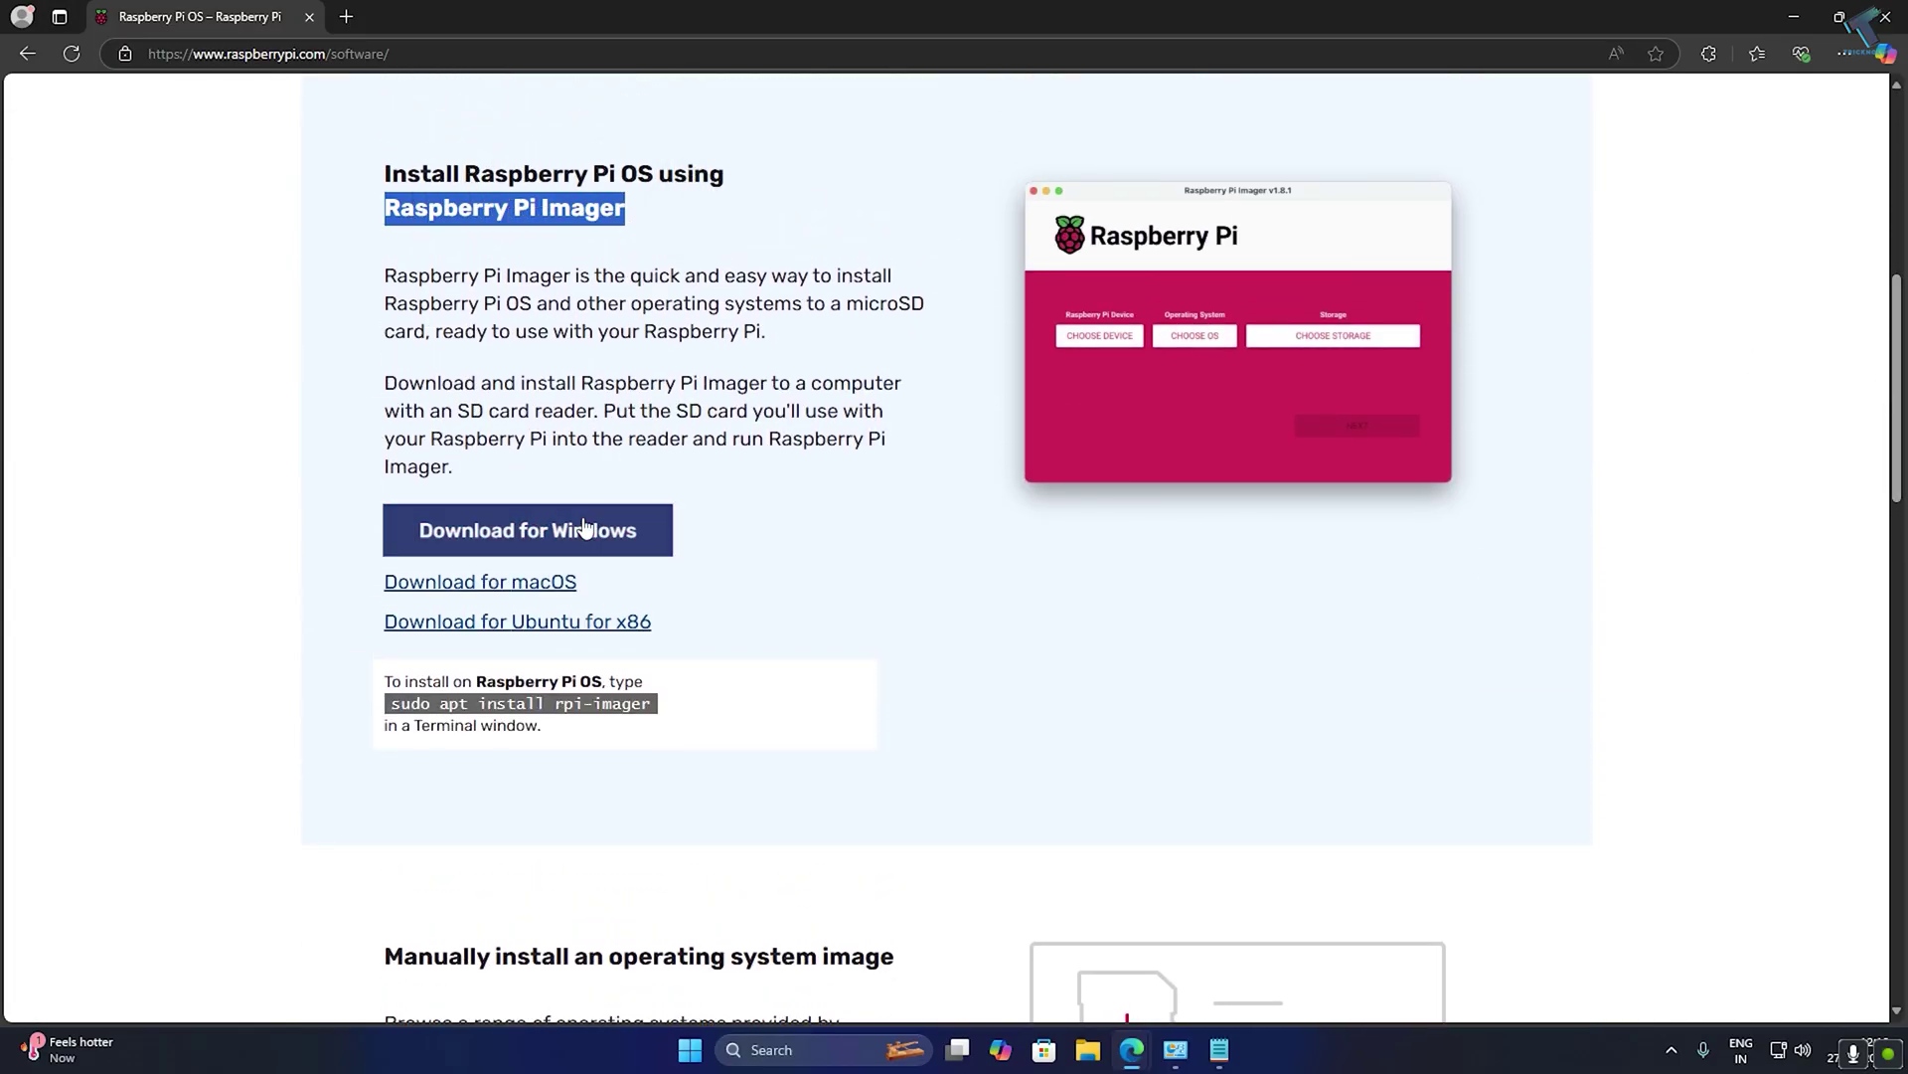
click(547, 527)
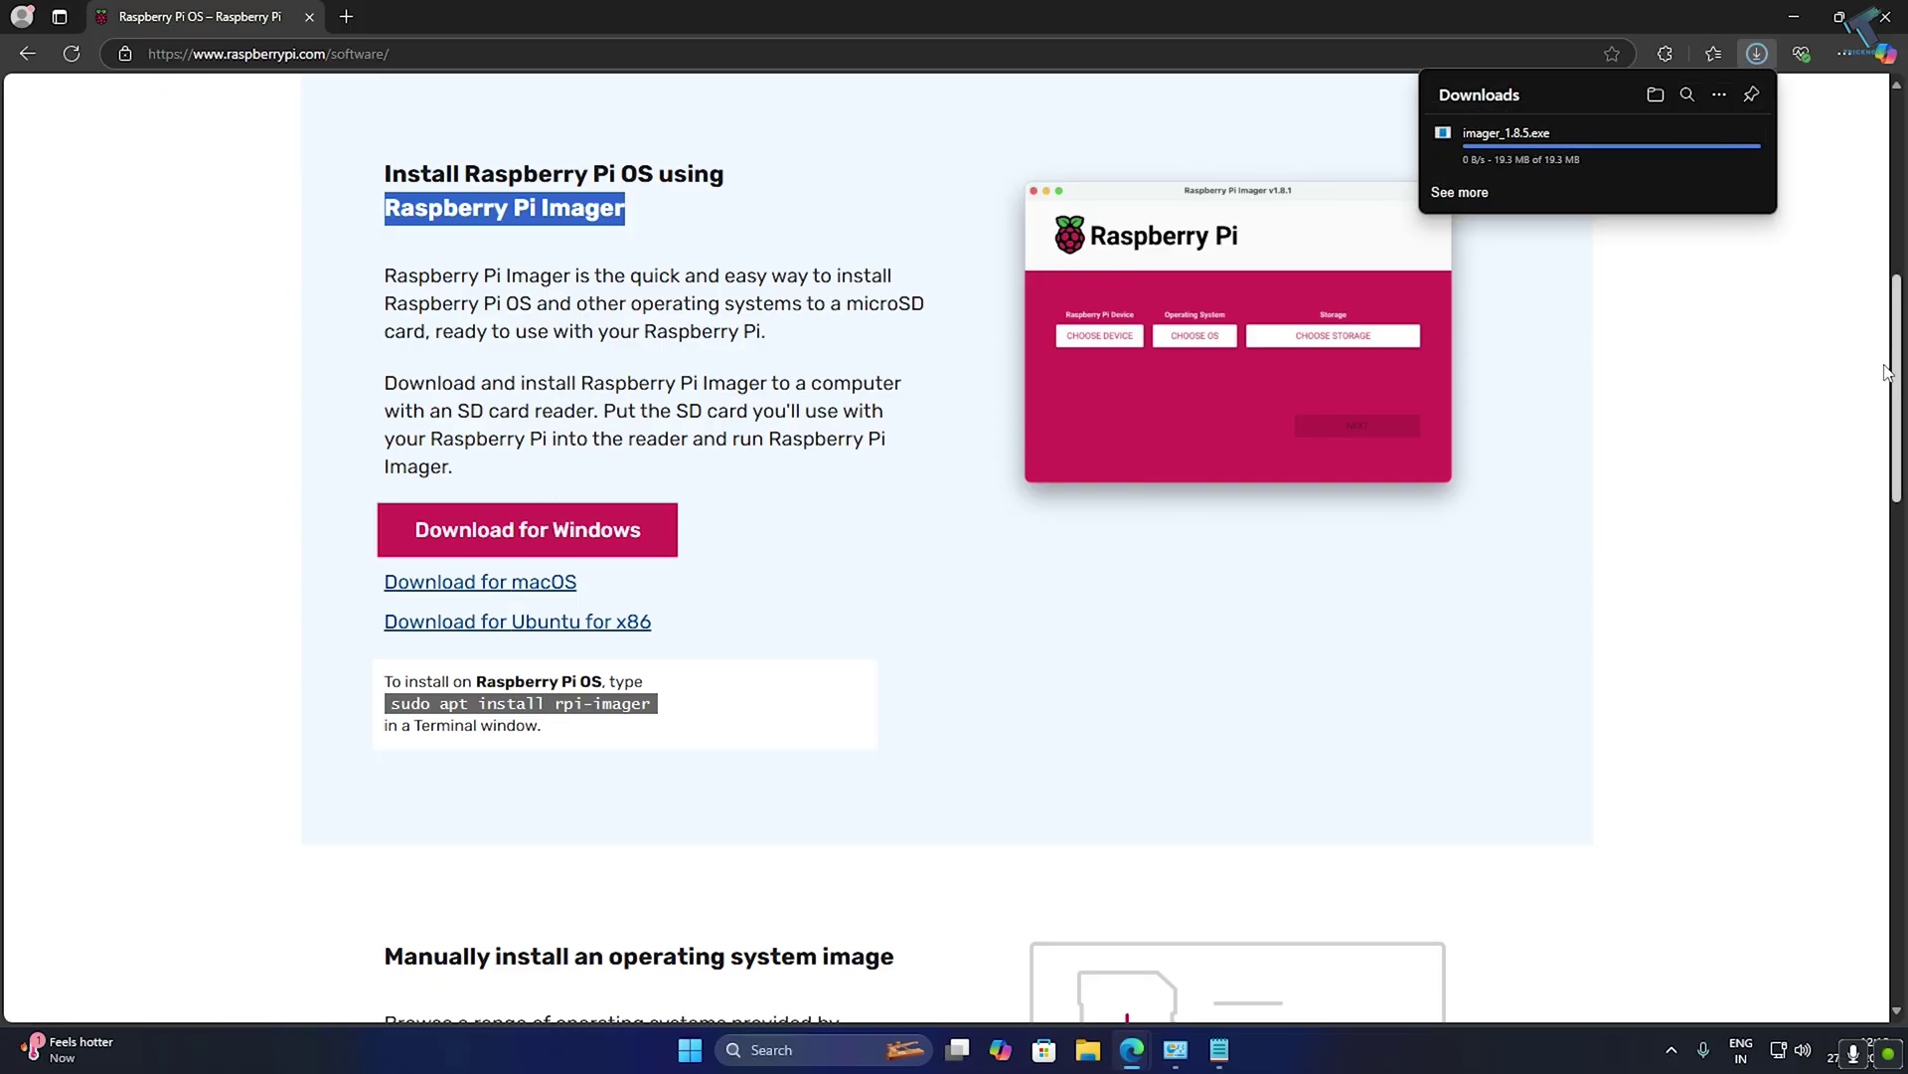
click(1484, 153)
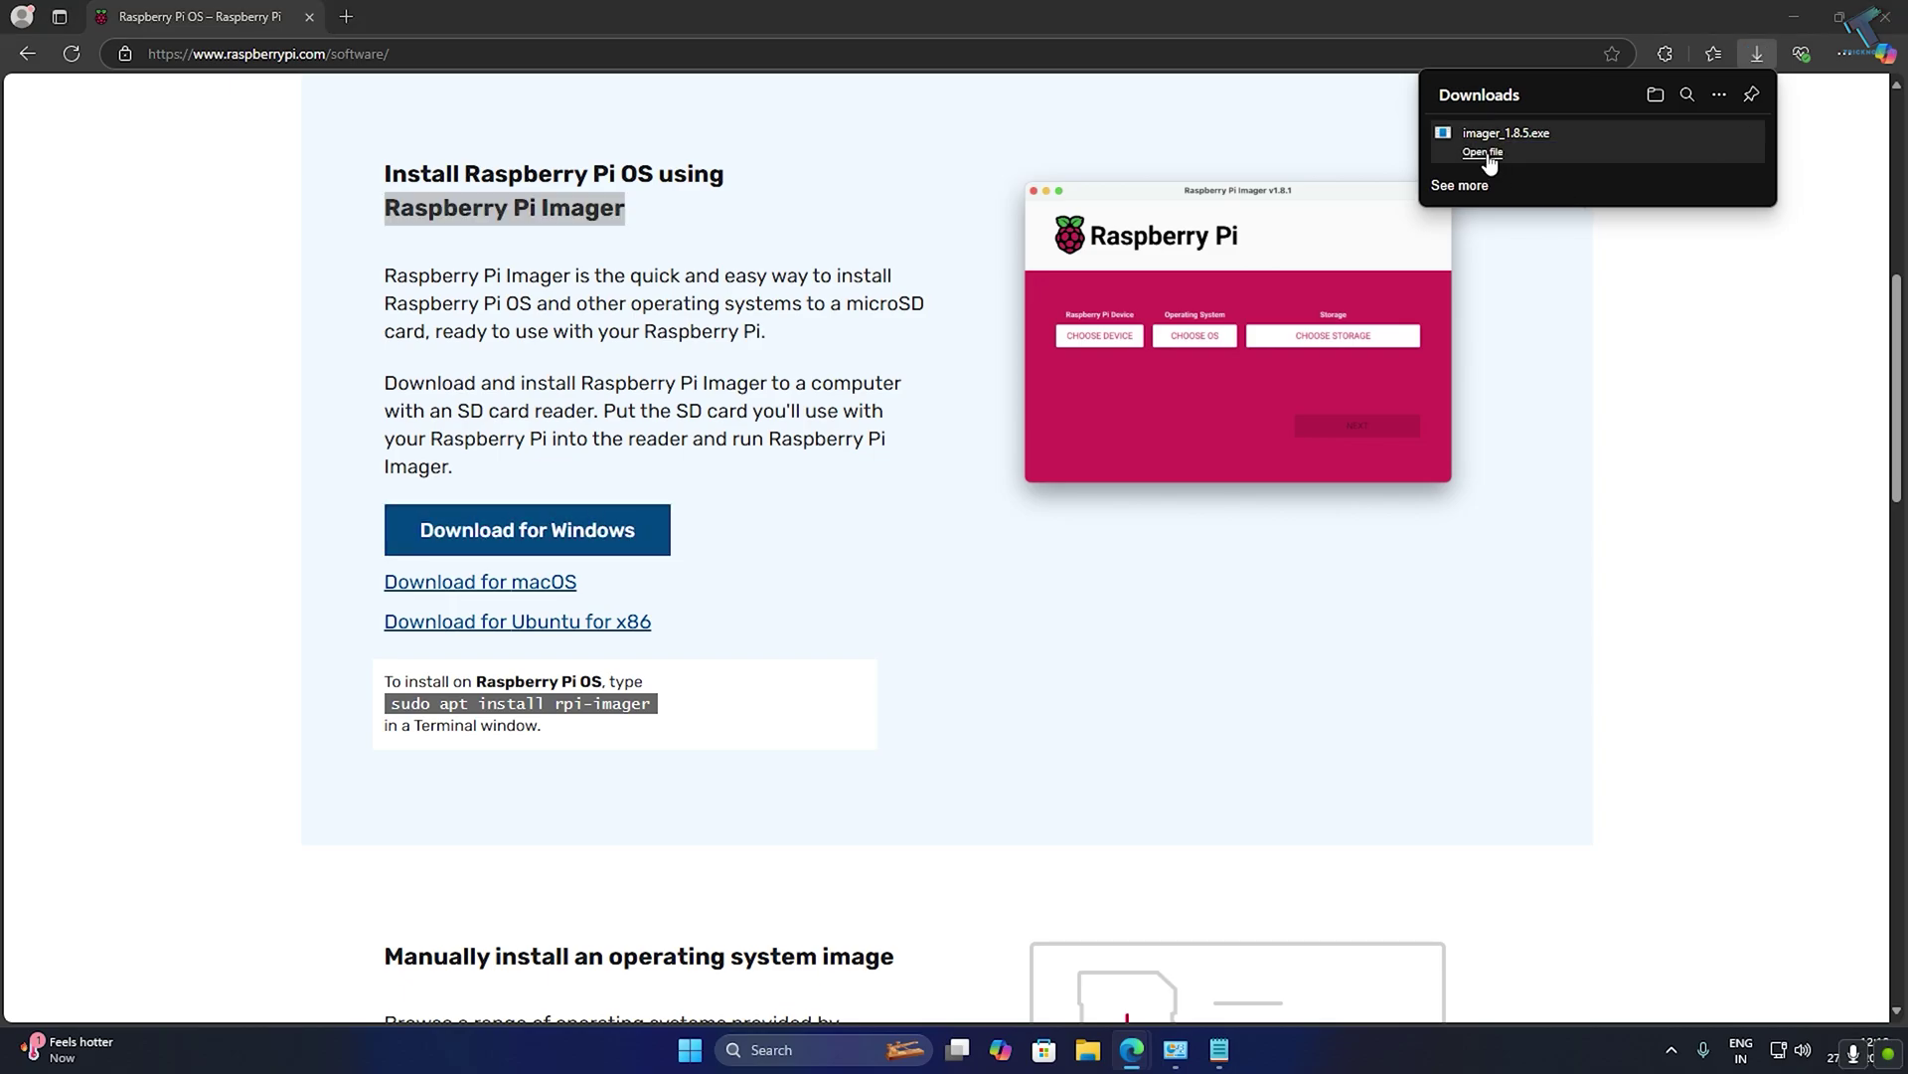
Install Raspberry Pi Imager 1.8.5, launch it on finish, and return to the Edge software page.
key(alt+y)
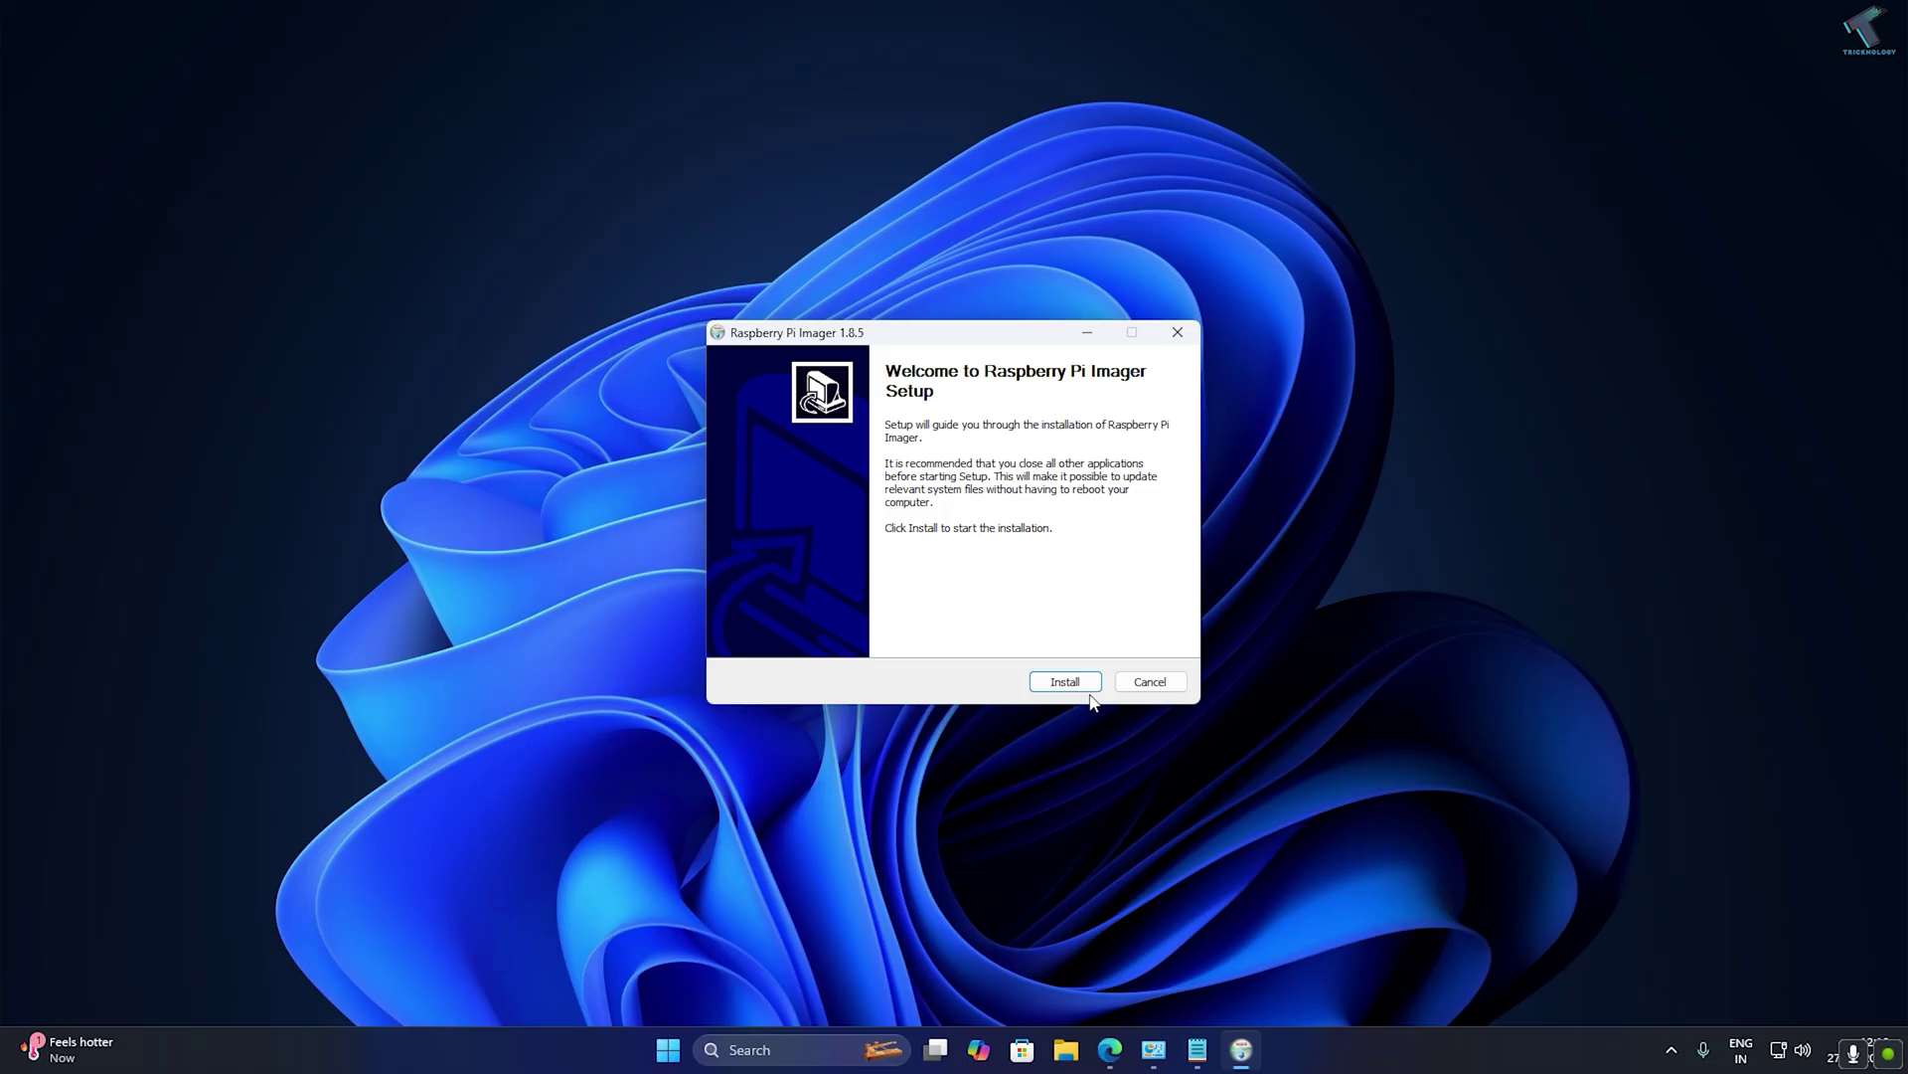
click(1080, 683)
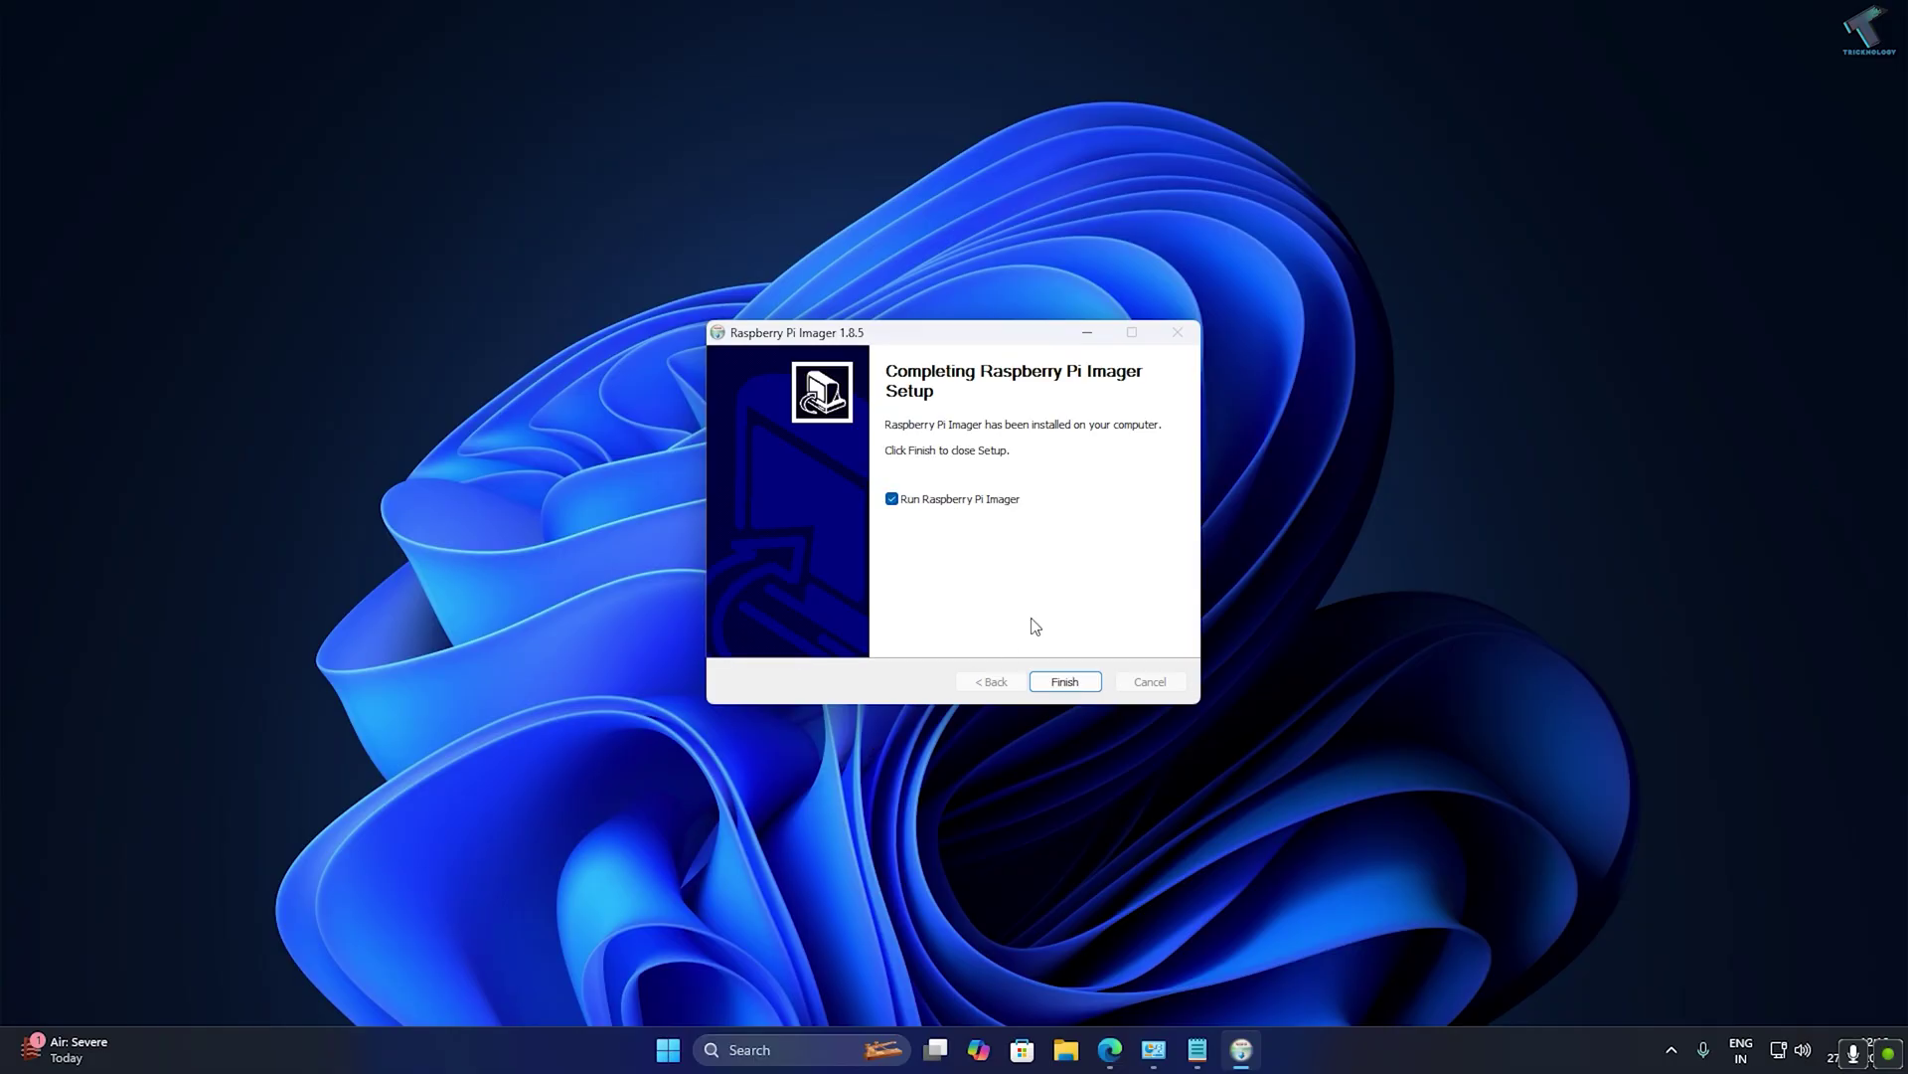
click(1065, 682)
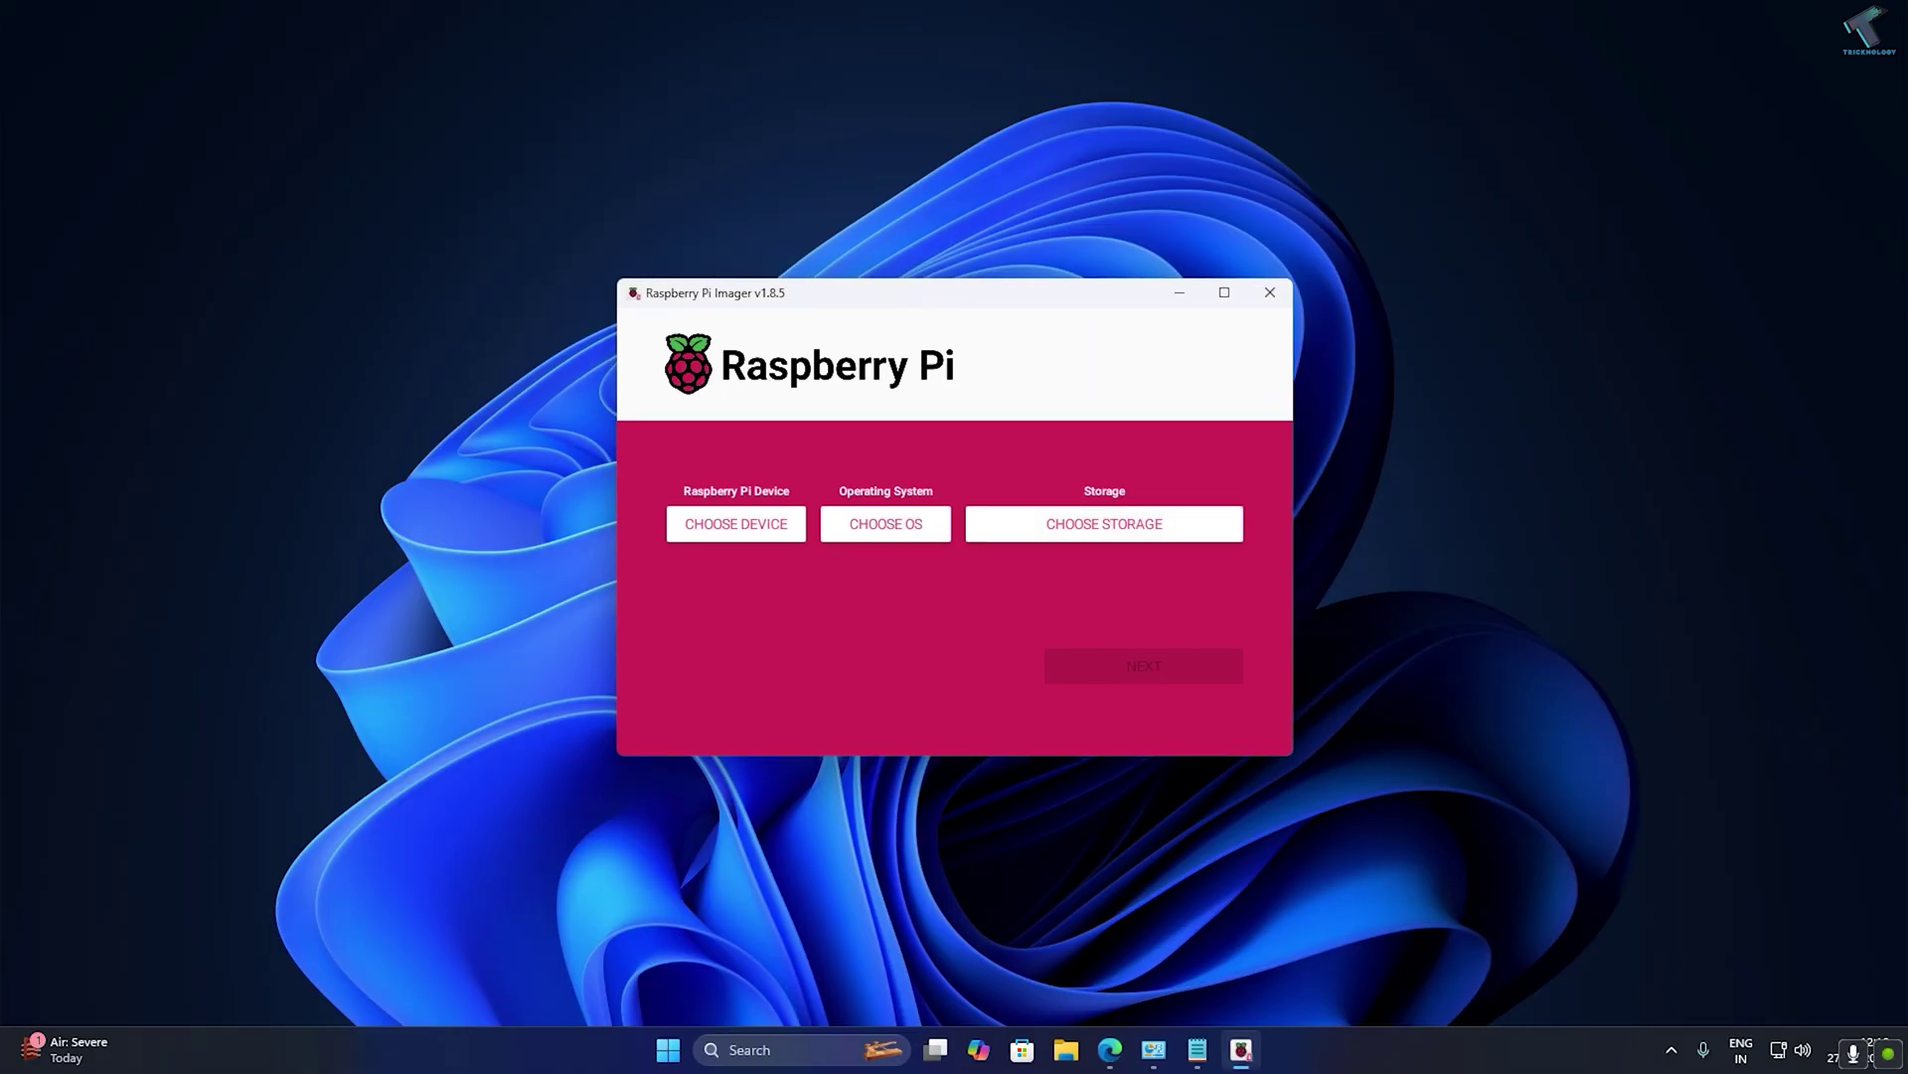
click(1113, 1049)
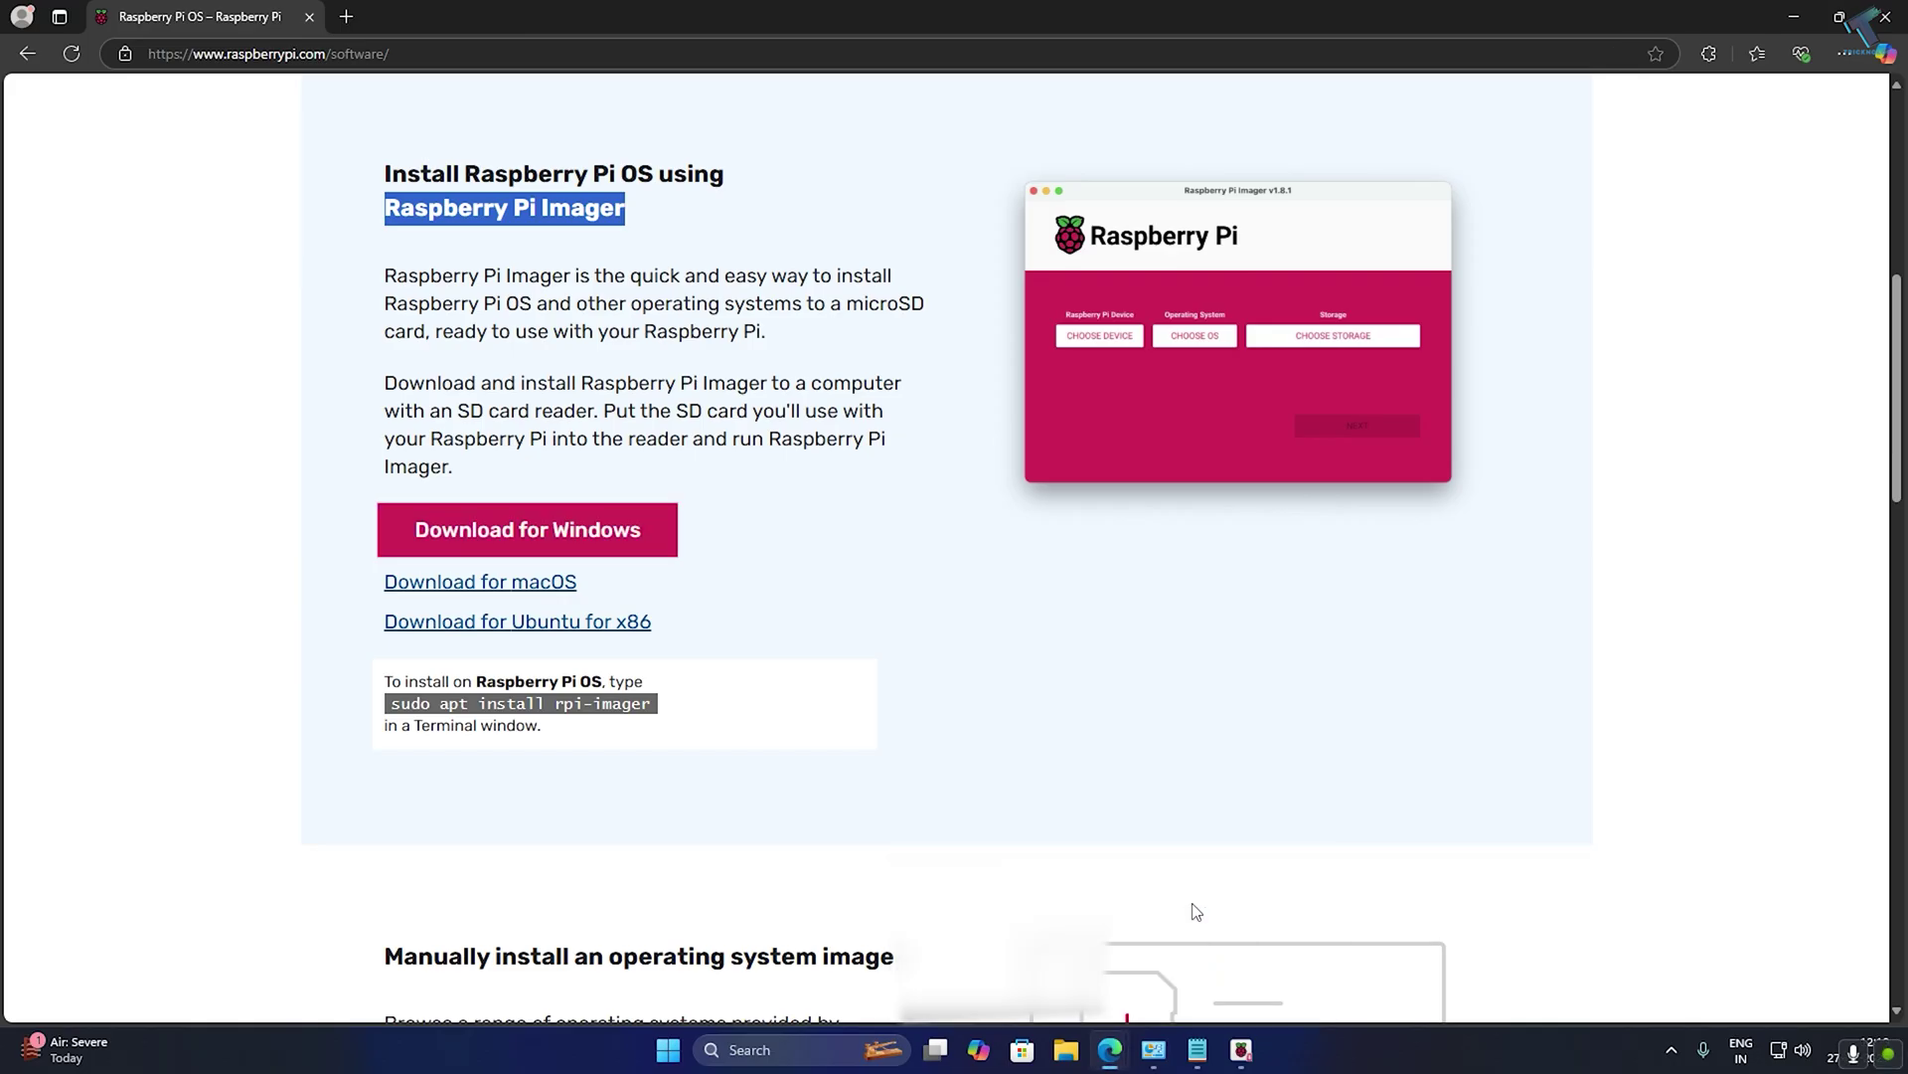
Open the full list of Raspberry Pi OS download options and find the 64-bit section.
scroll(1887, 527, down, 6)
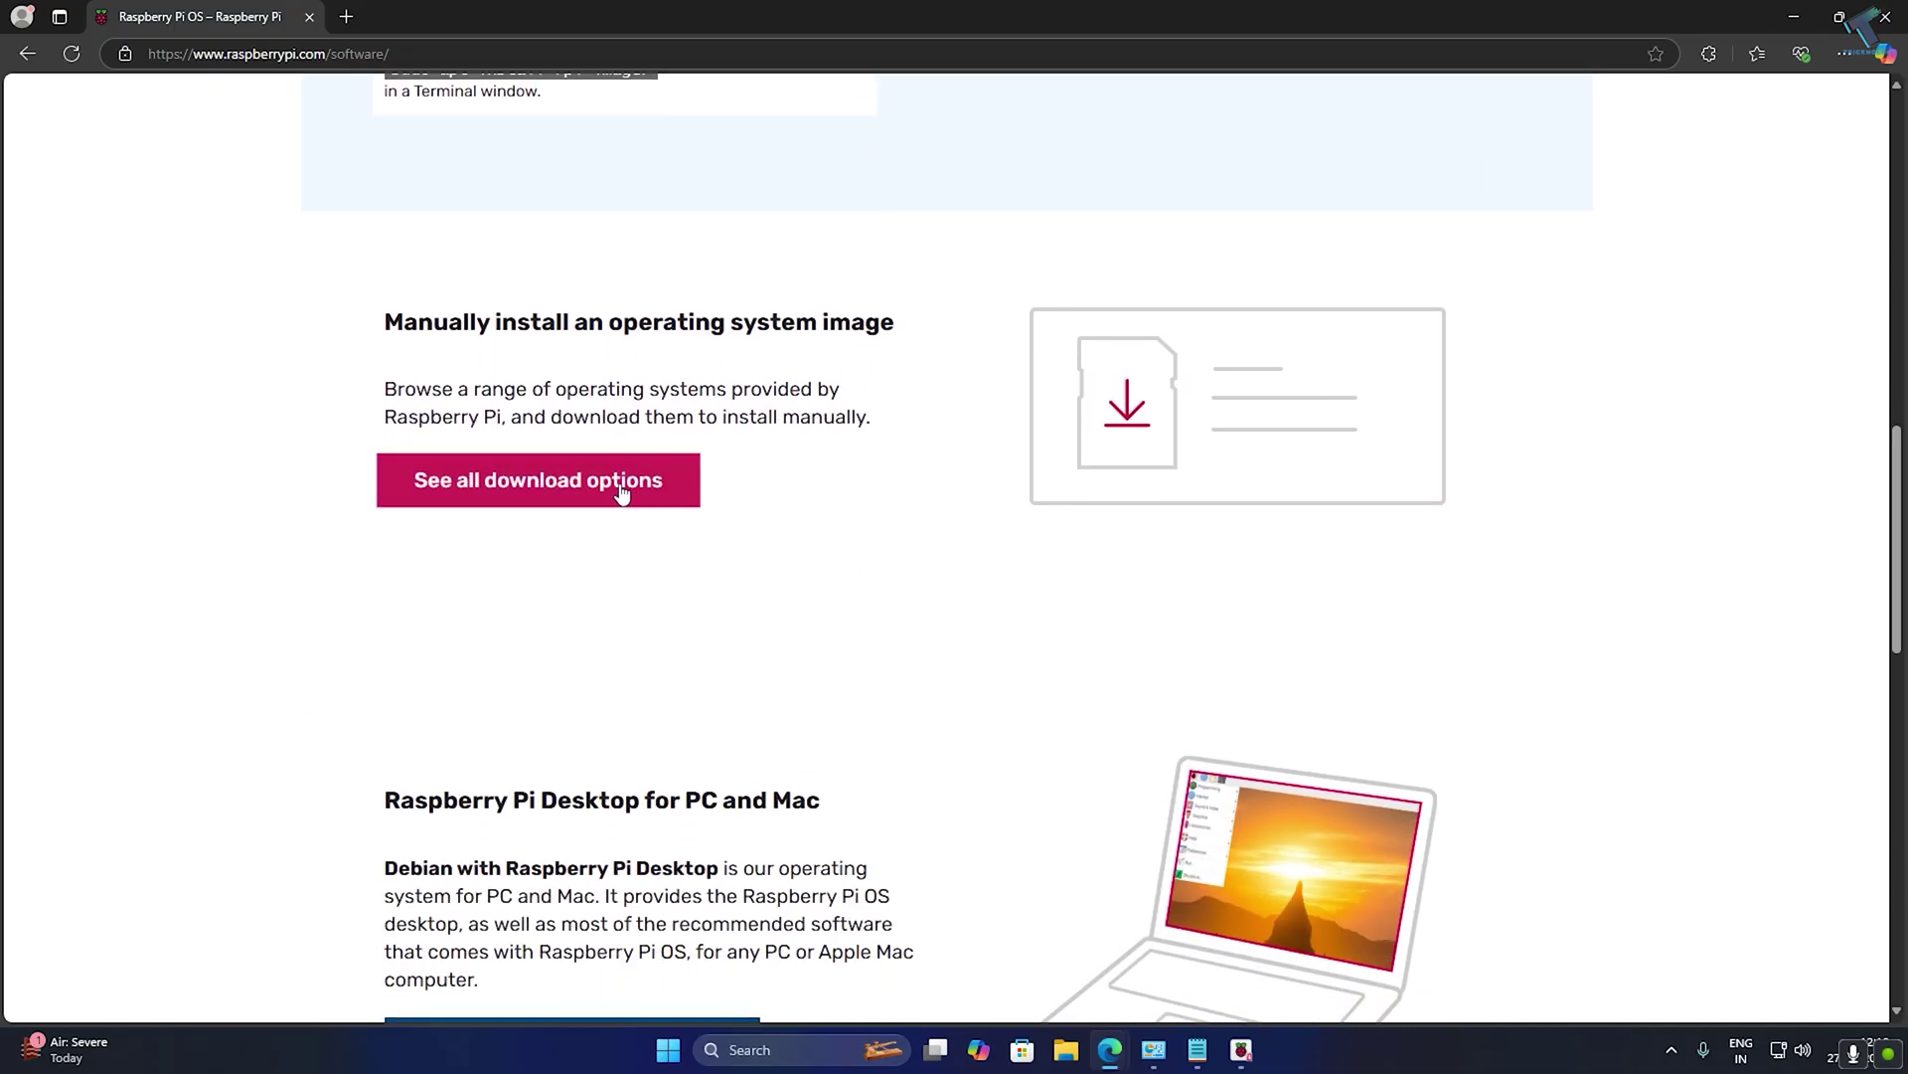
click(566, 484)
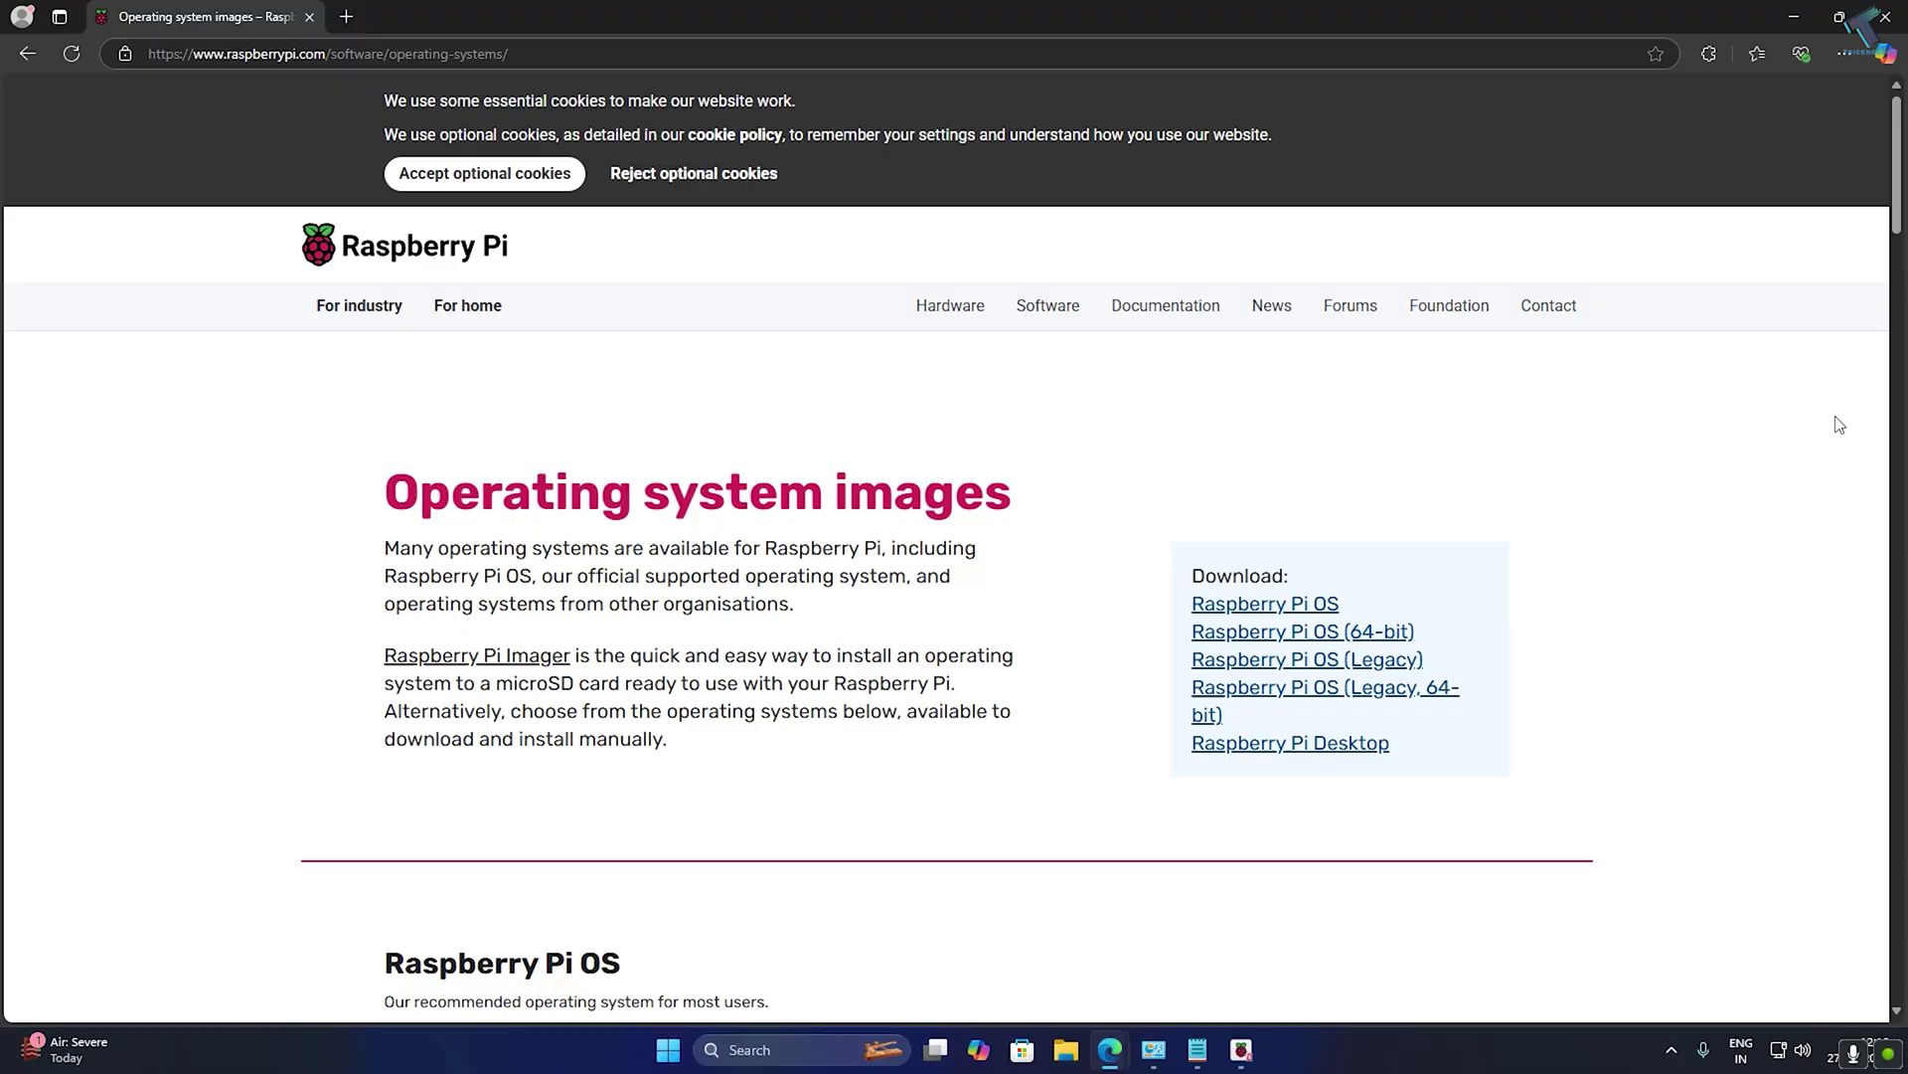
drag(1904, 182, 1902, 431)
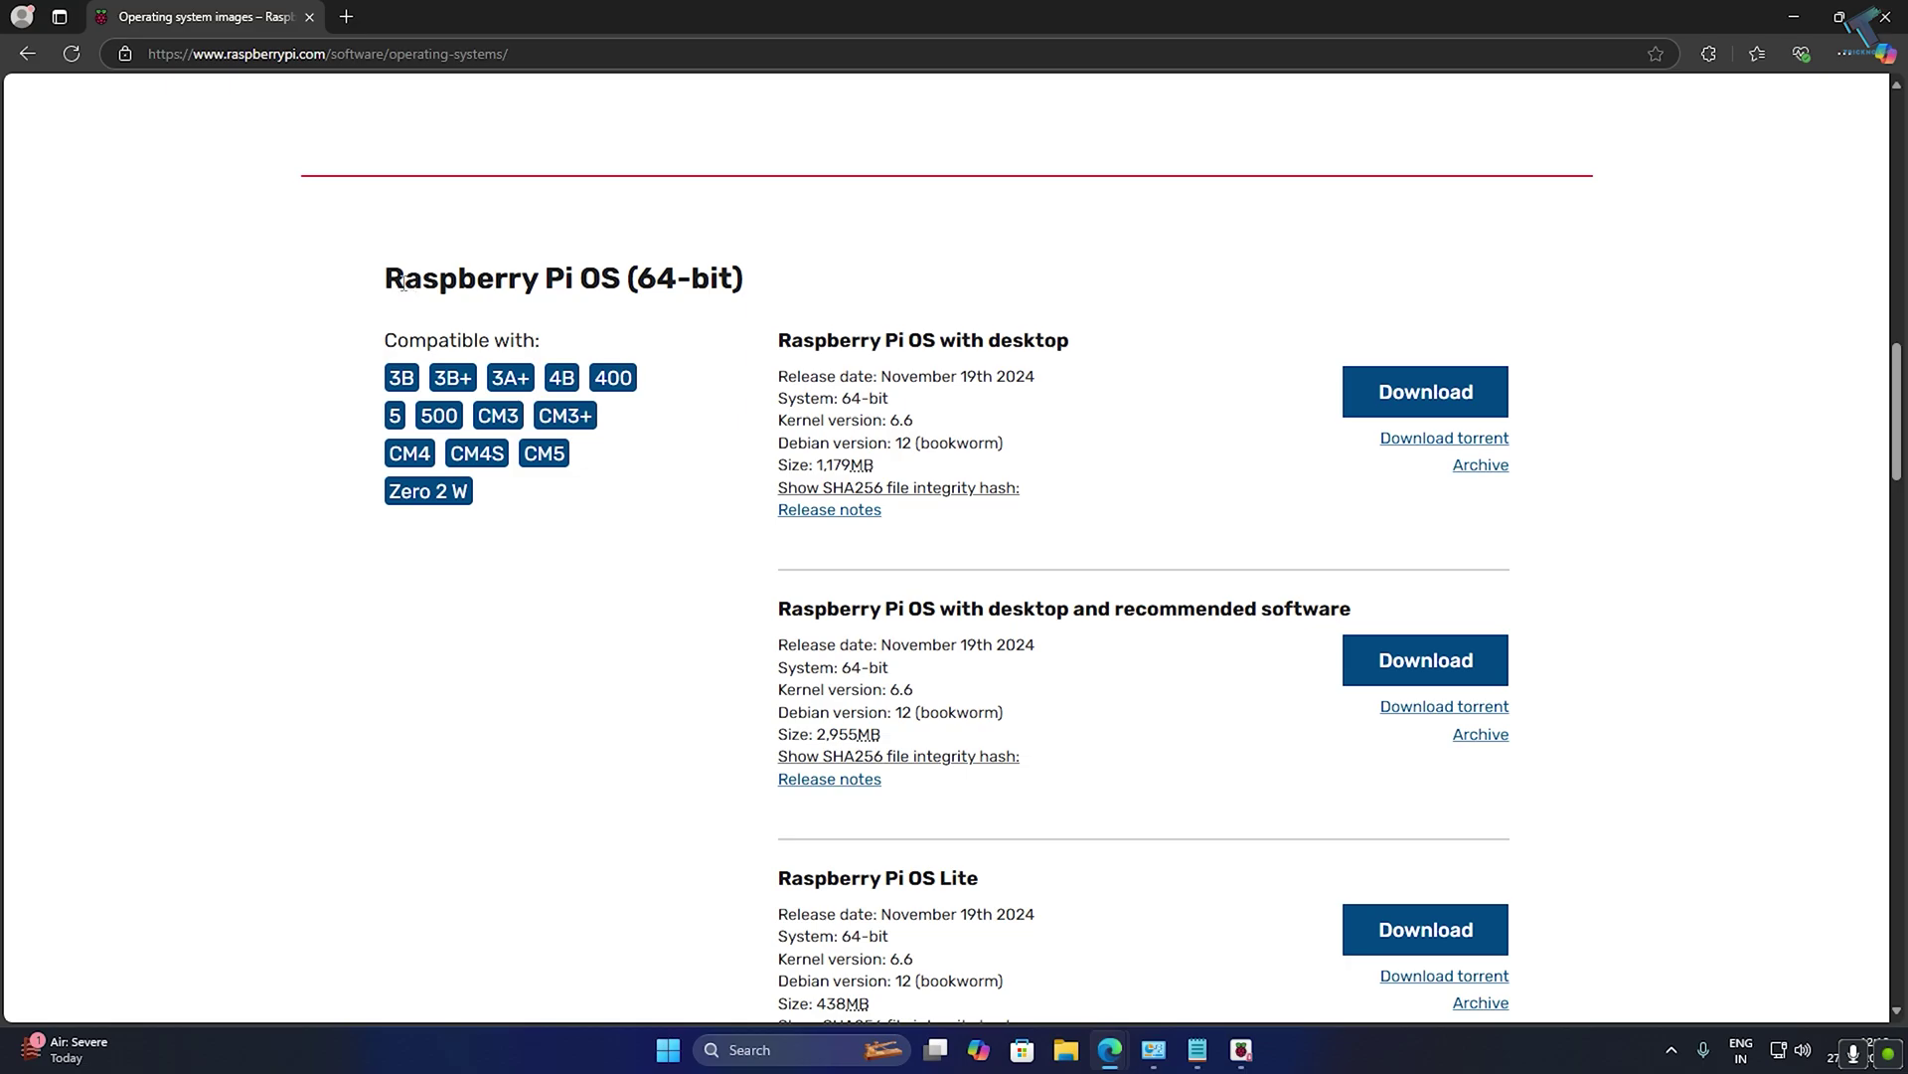
drag(399, 281, 901, 279)
click(922, 276)
Download Raspberry Pi OS with desktop (64-bit), 2024-11-19-raspios-bookworm-arm64.img.xz, and open it.
click(1377, 403)
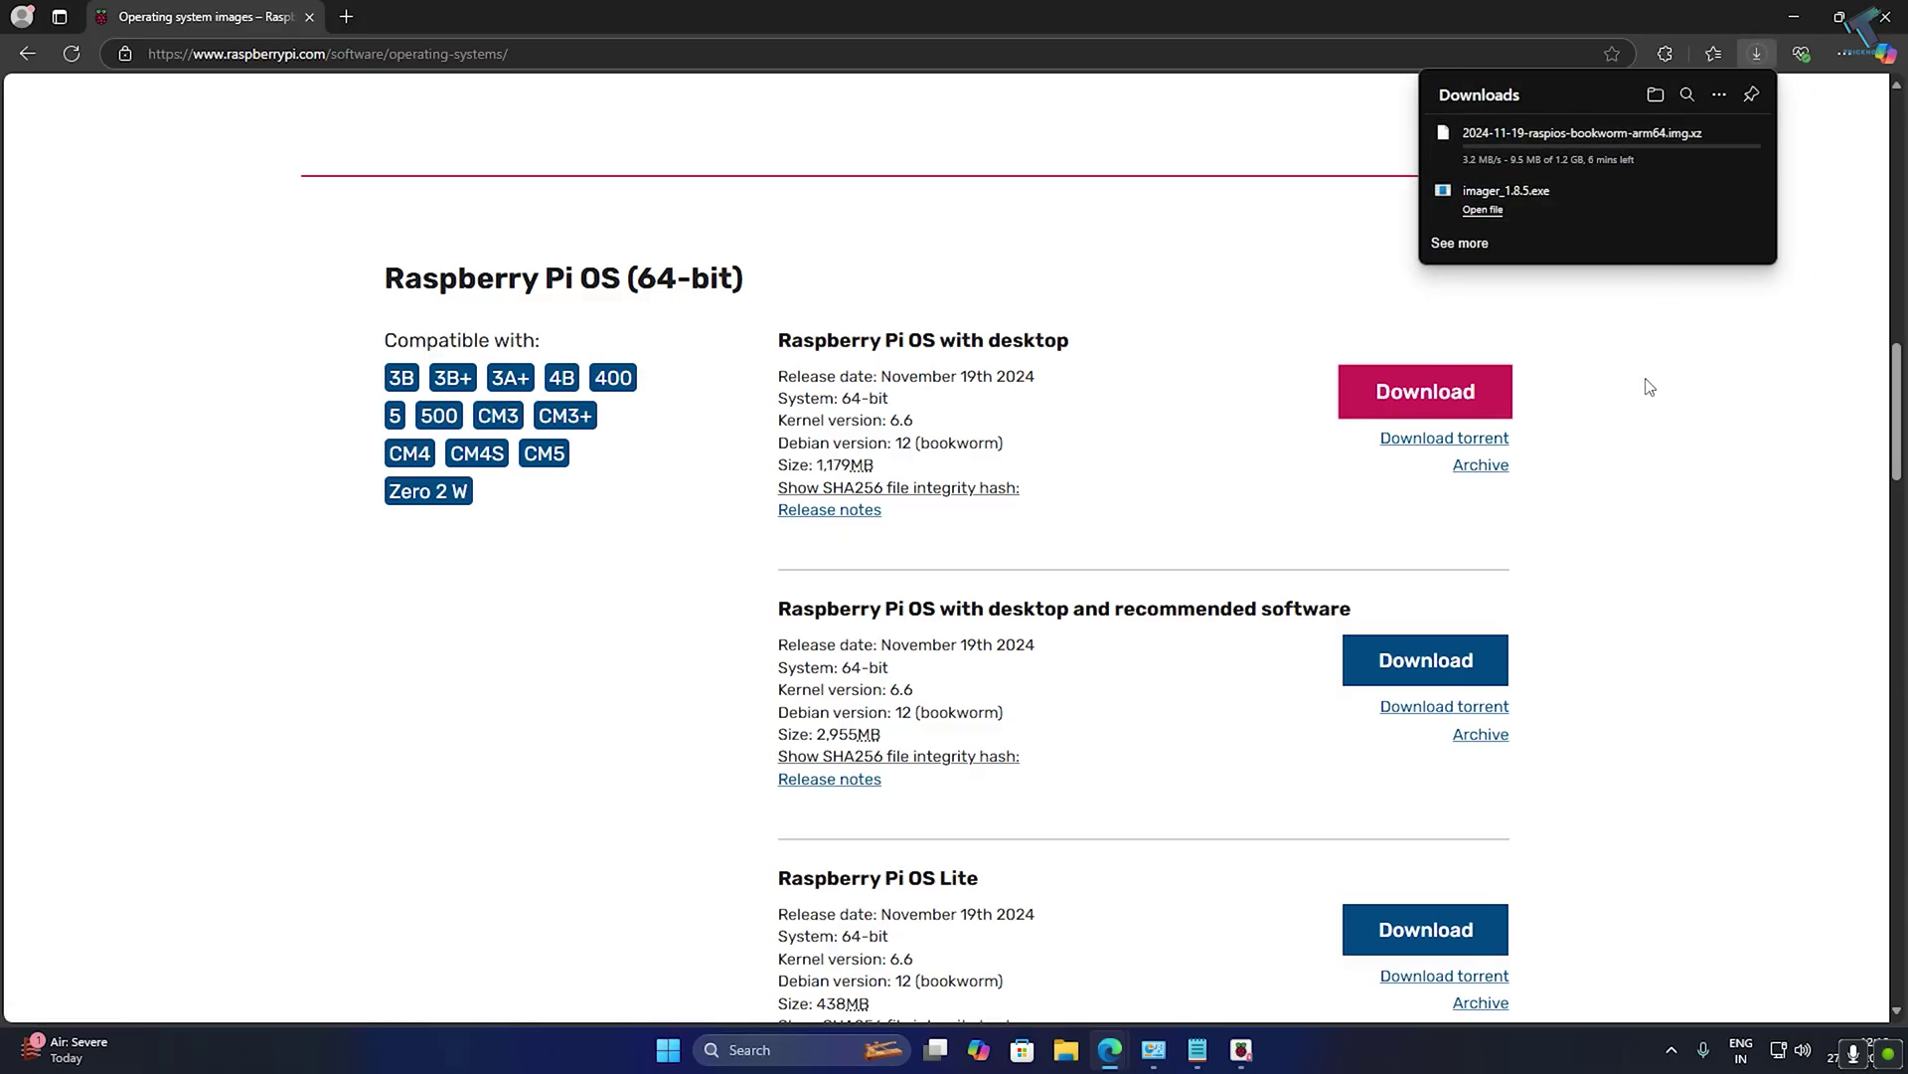
click(1756, 55)
click(1756, 55)
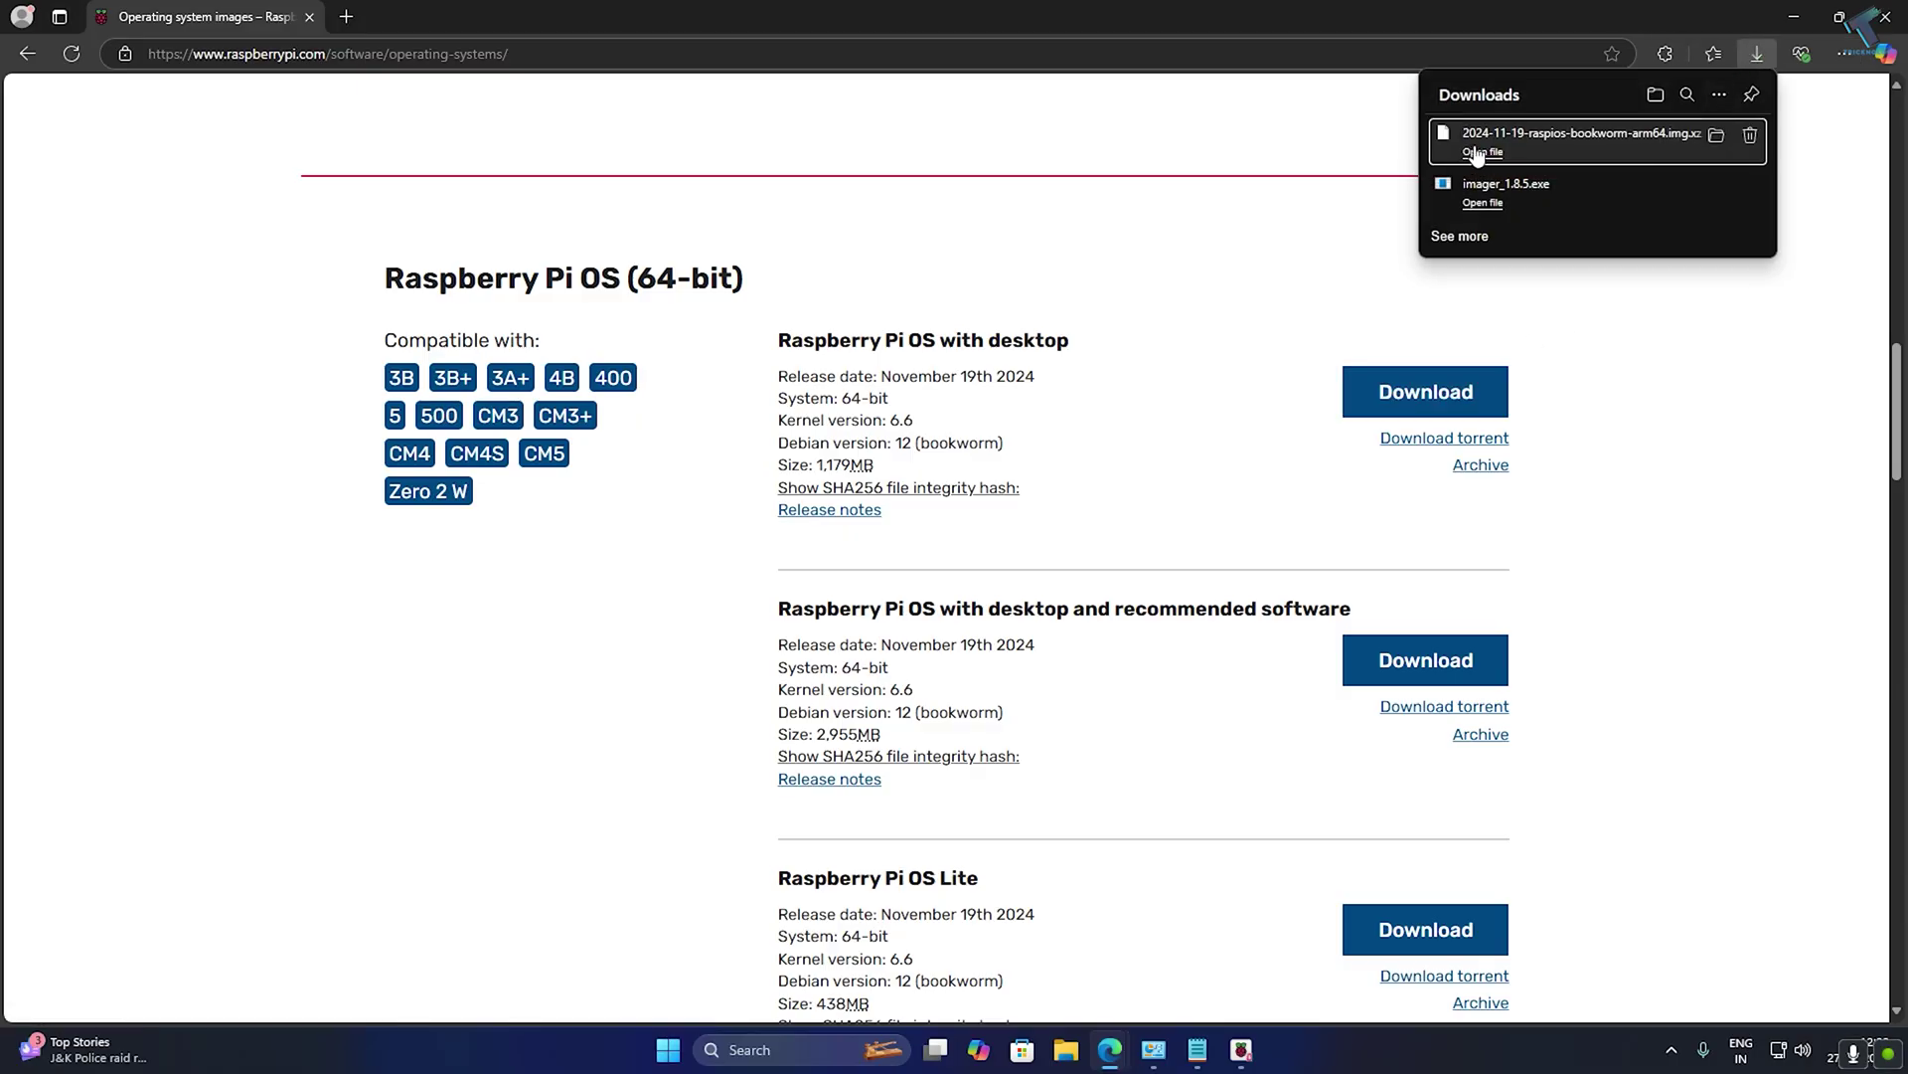
click(1715, 144)
Extract the .img.xz archive to get the 5.57 GB 2024-11-19-raspios-bookworm-arm64.img, then return to Imager.
click(1792, 16)
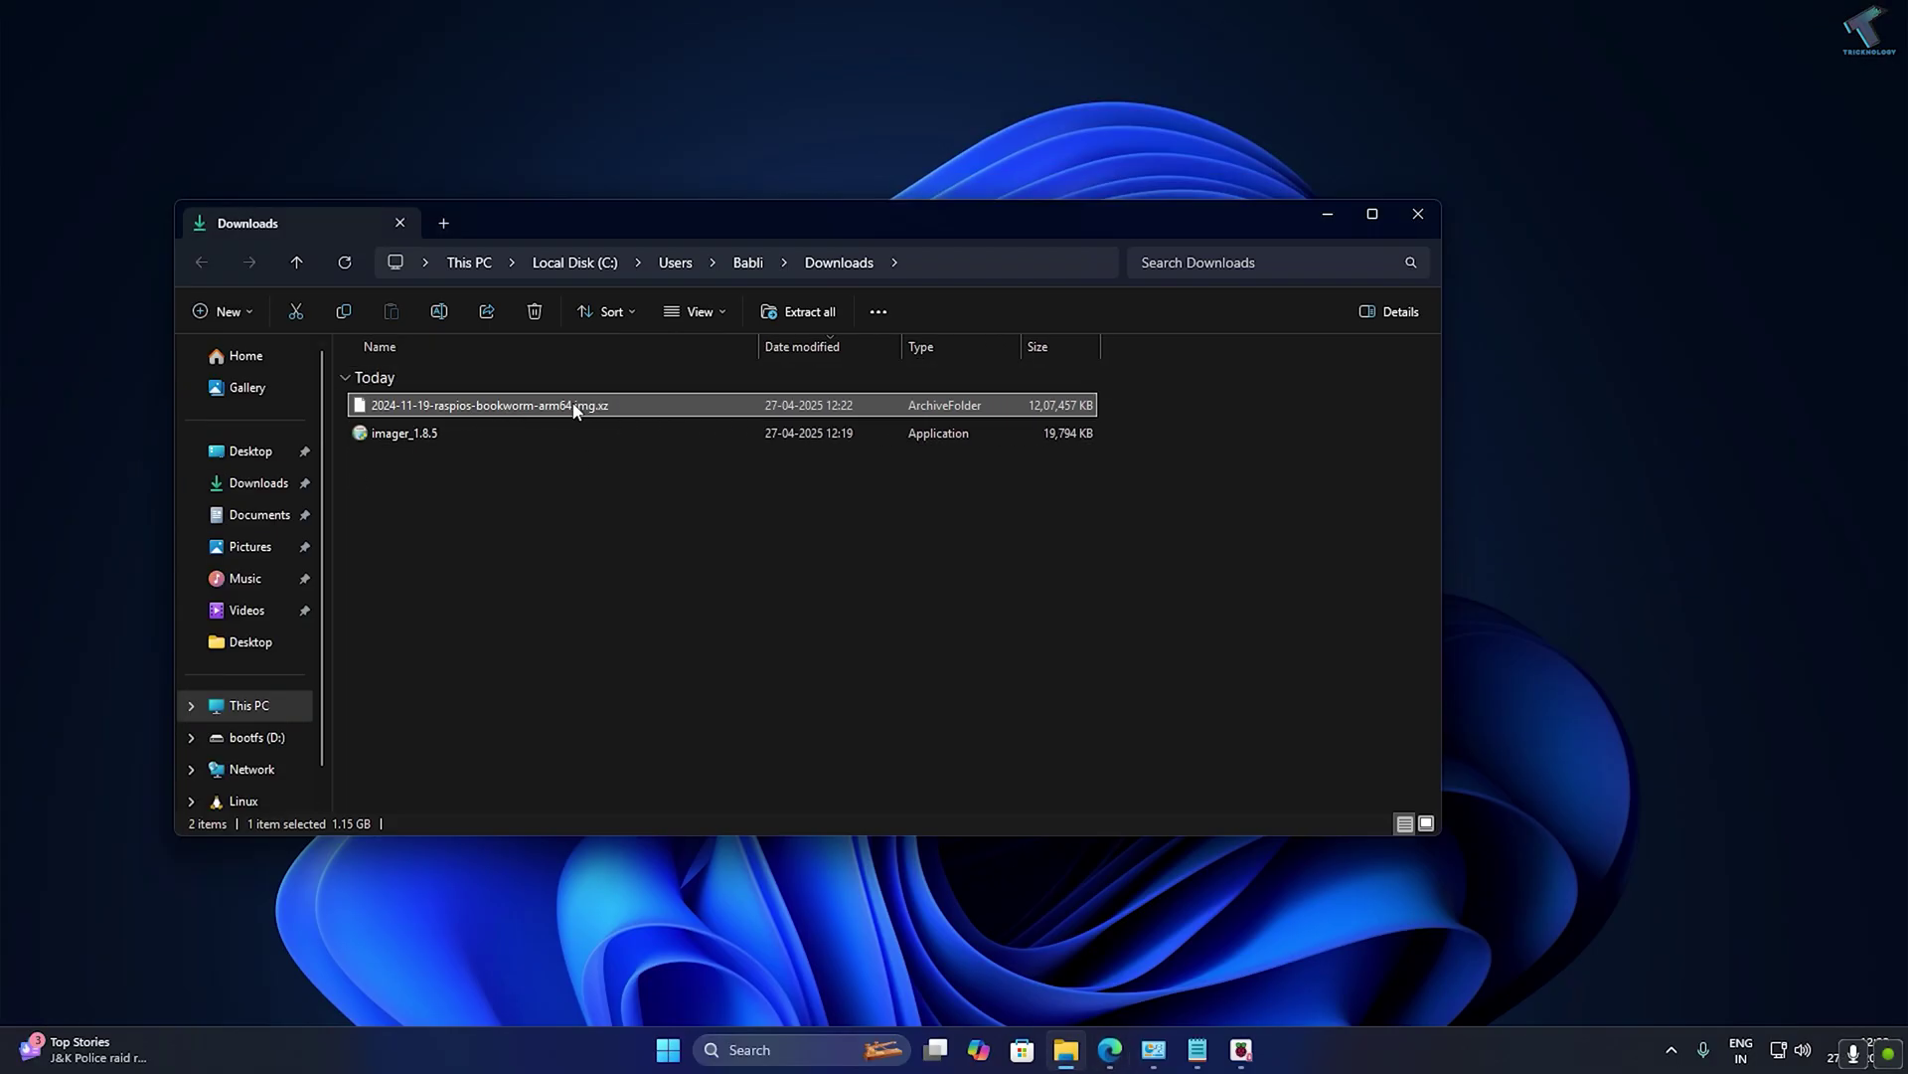
right_click(573, 406)
click(662, 548)
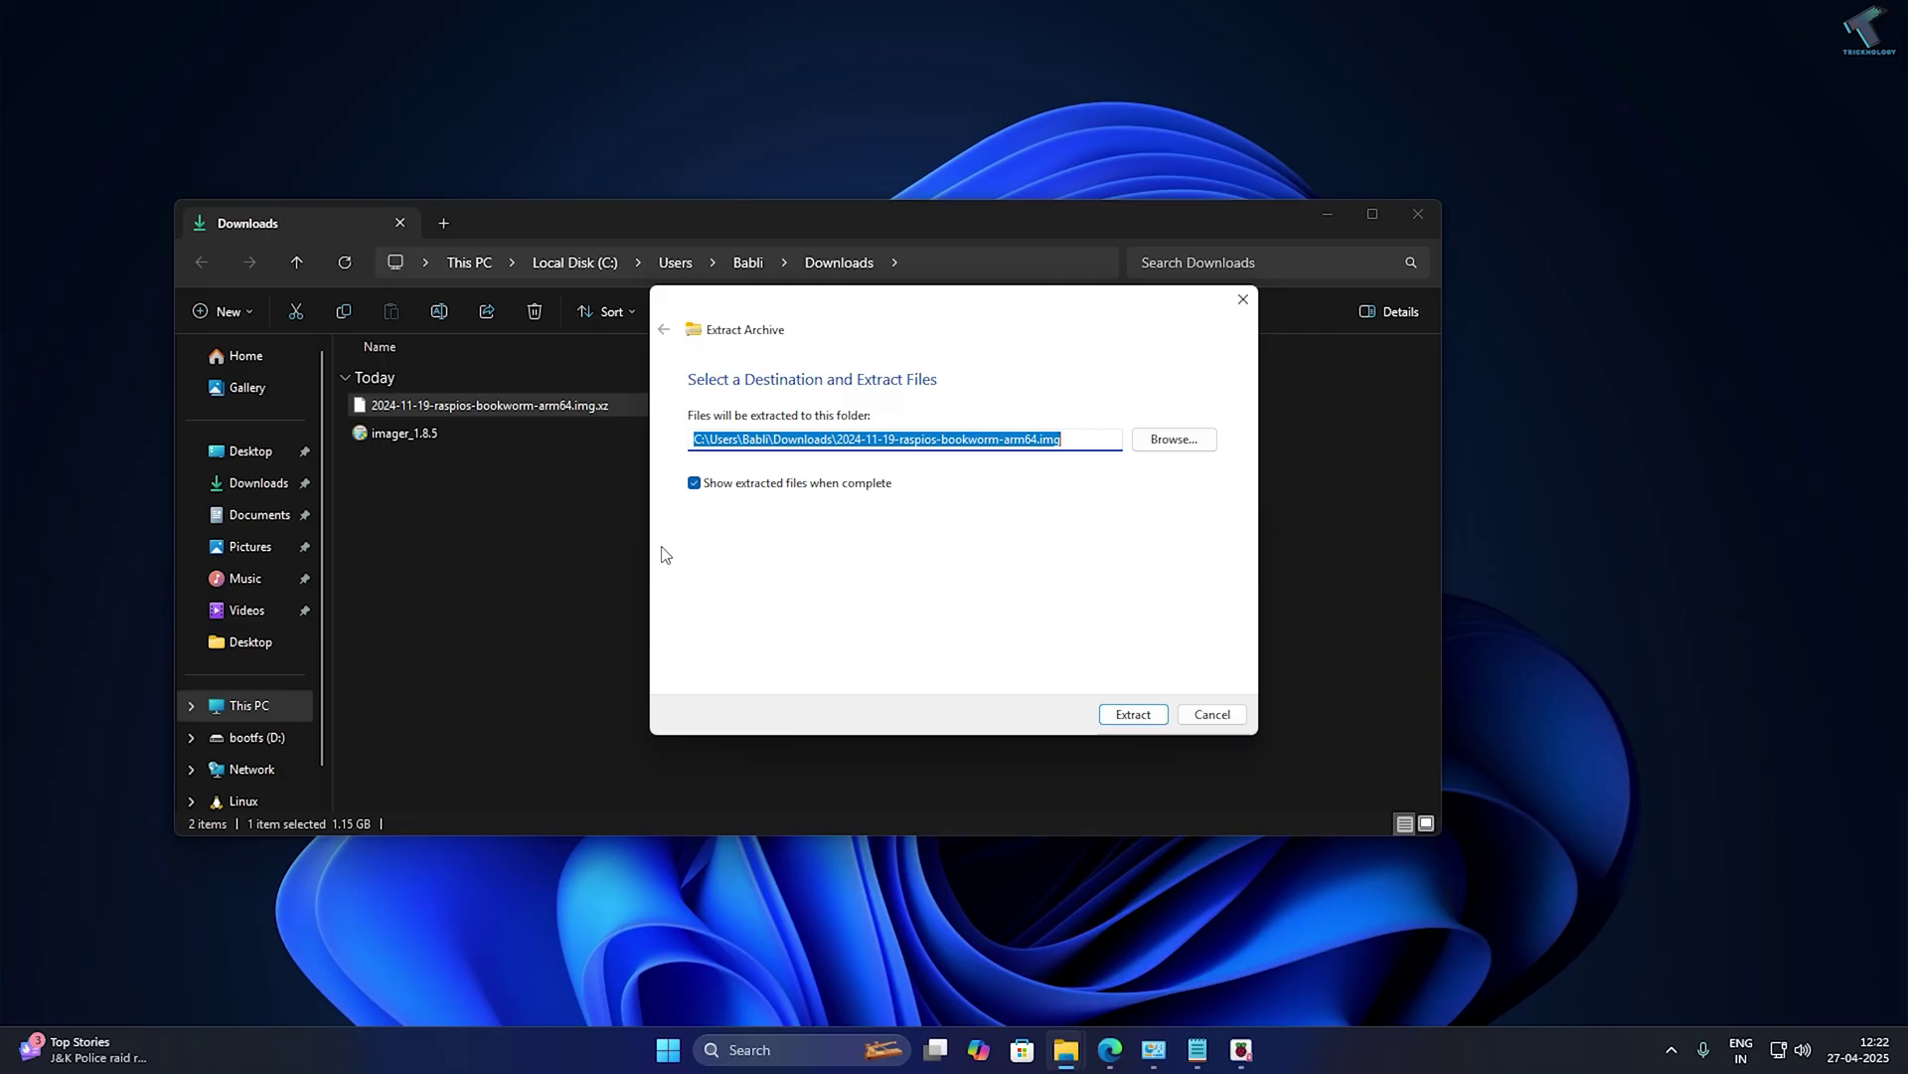
click(1143, 712)
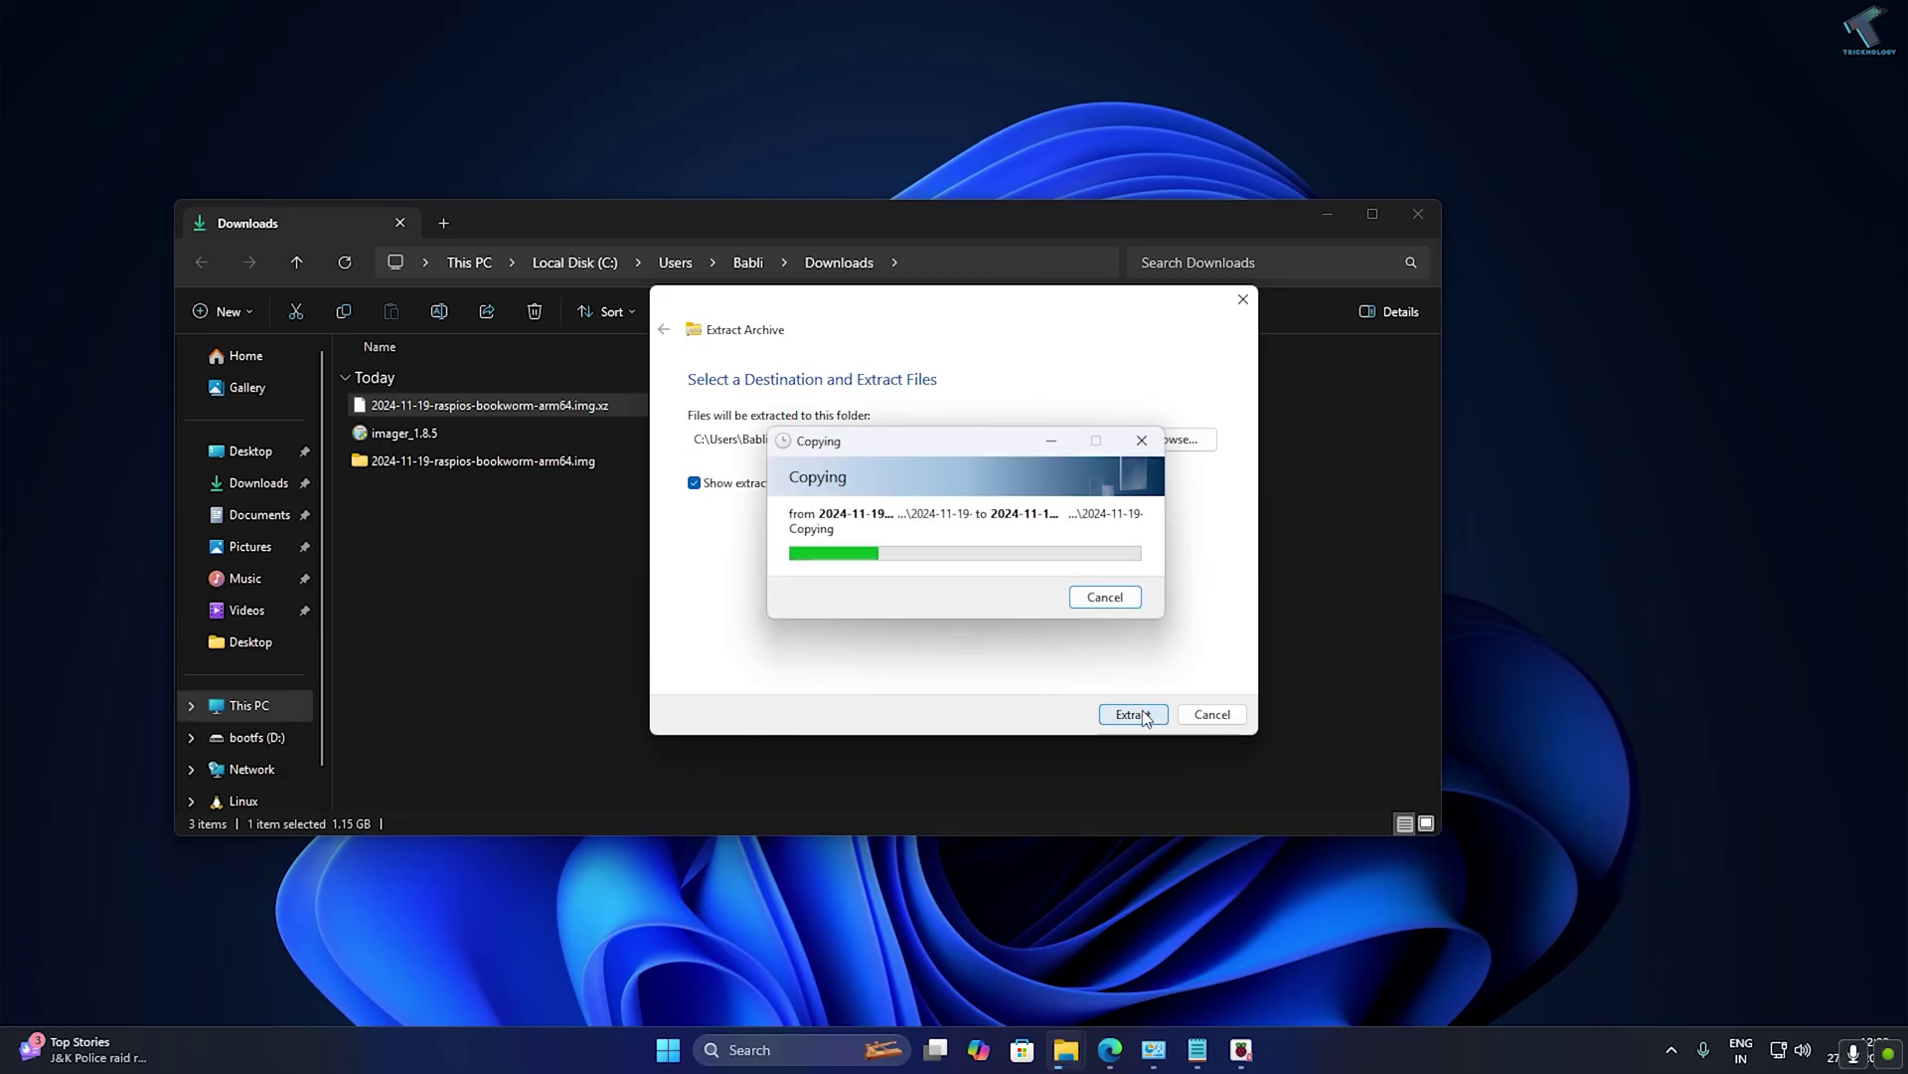
click(608, 408)
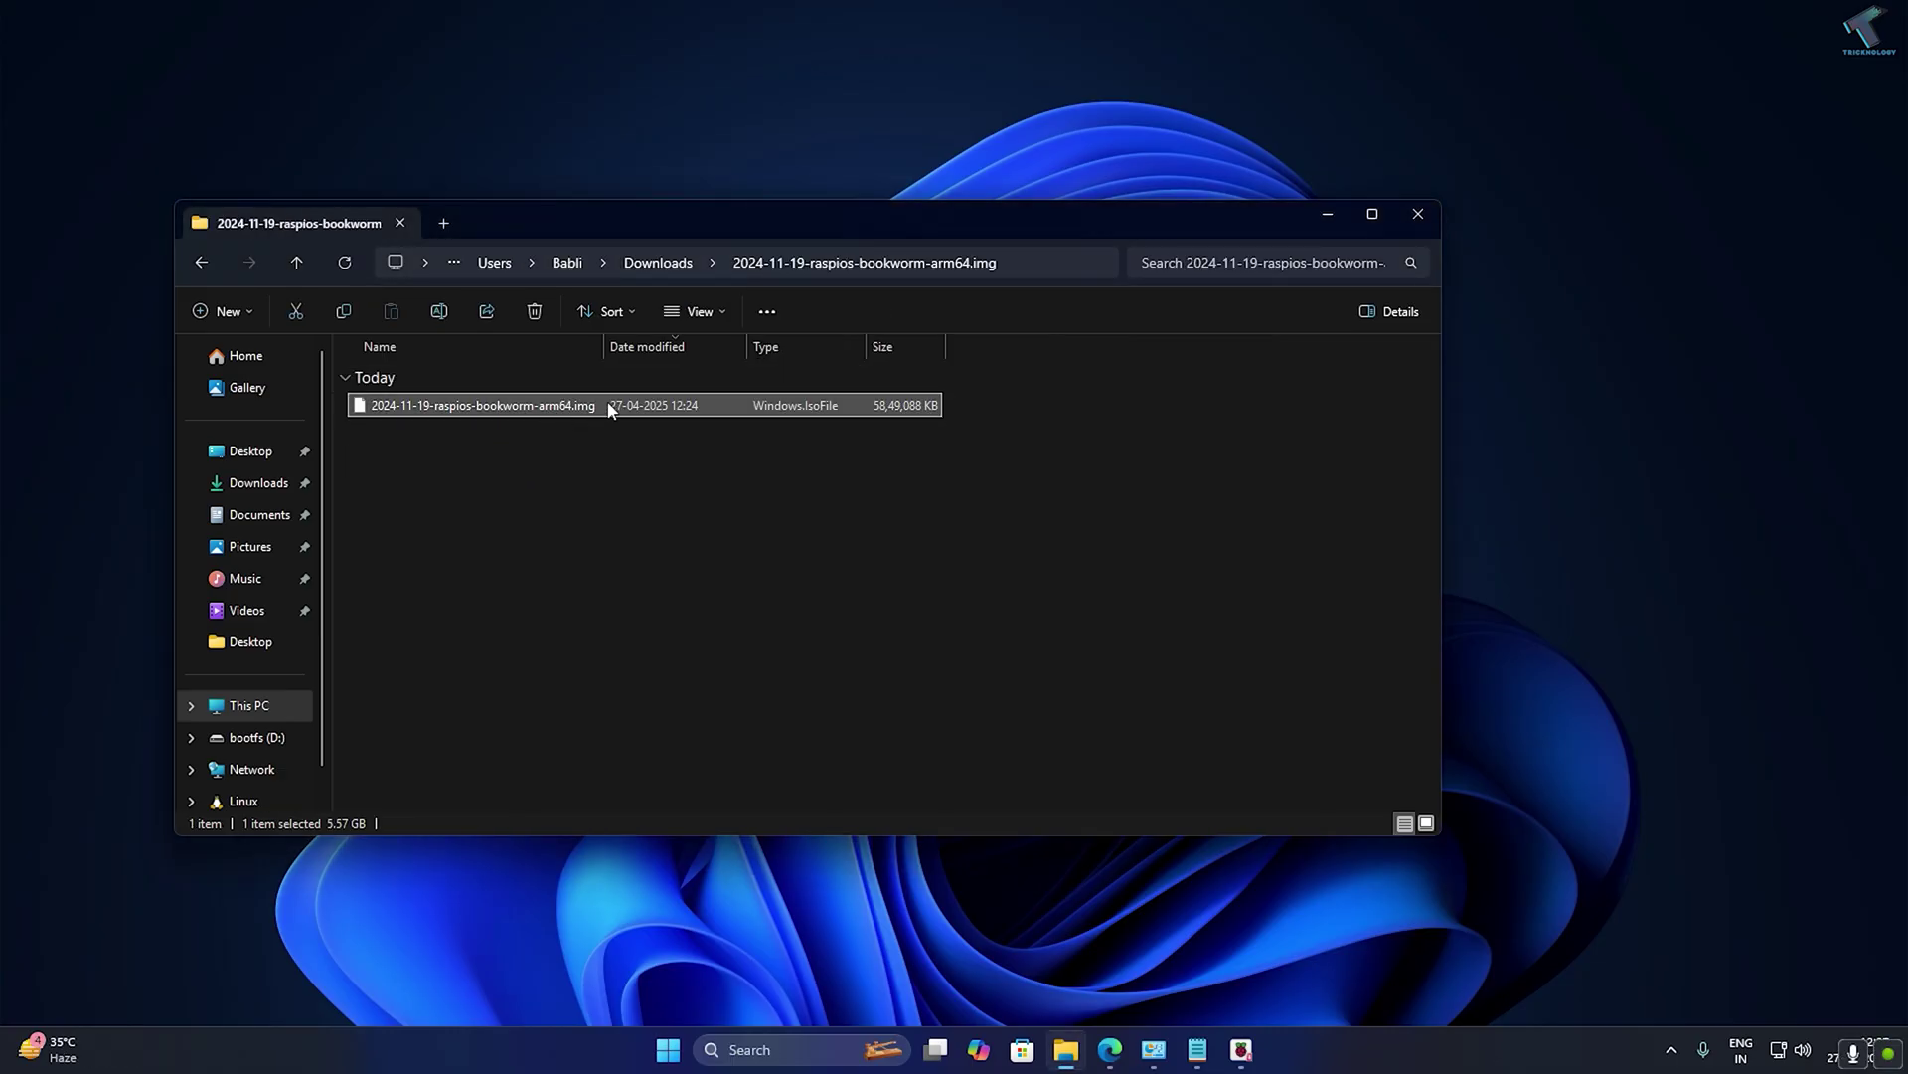
click(1254, 1034)
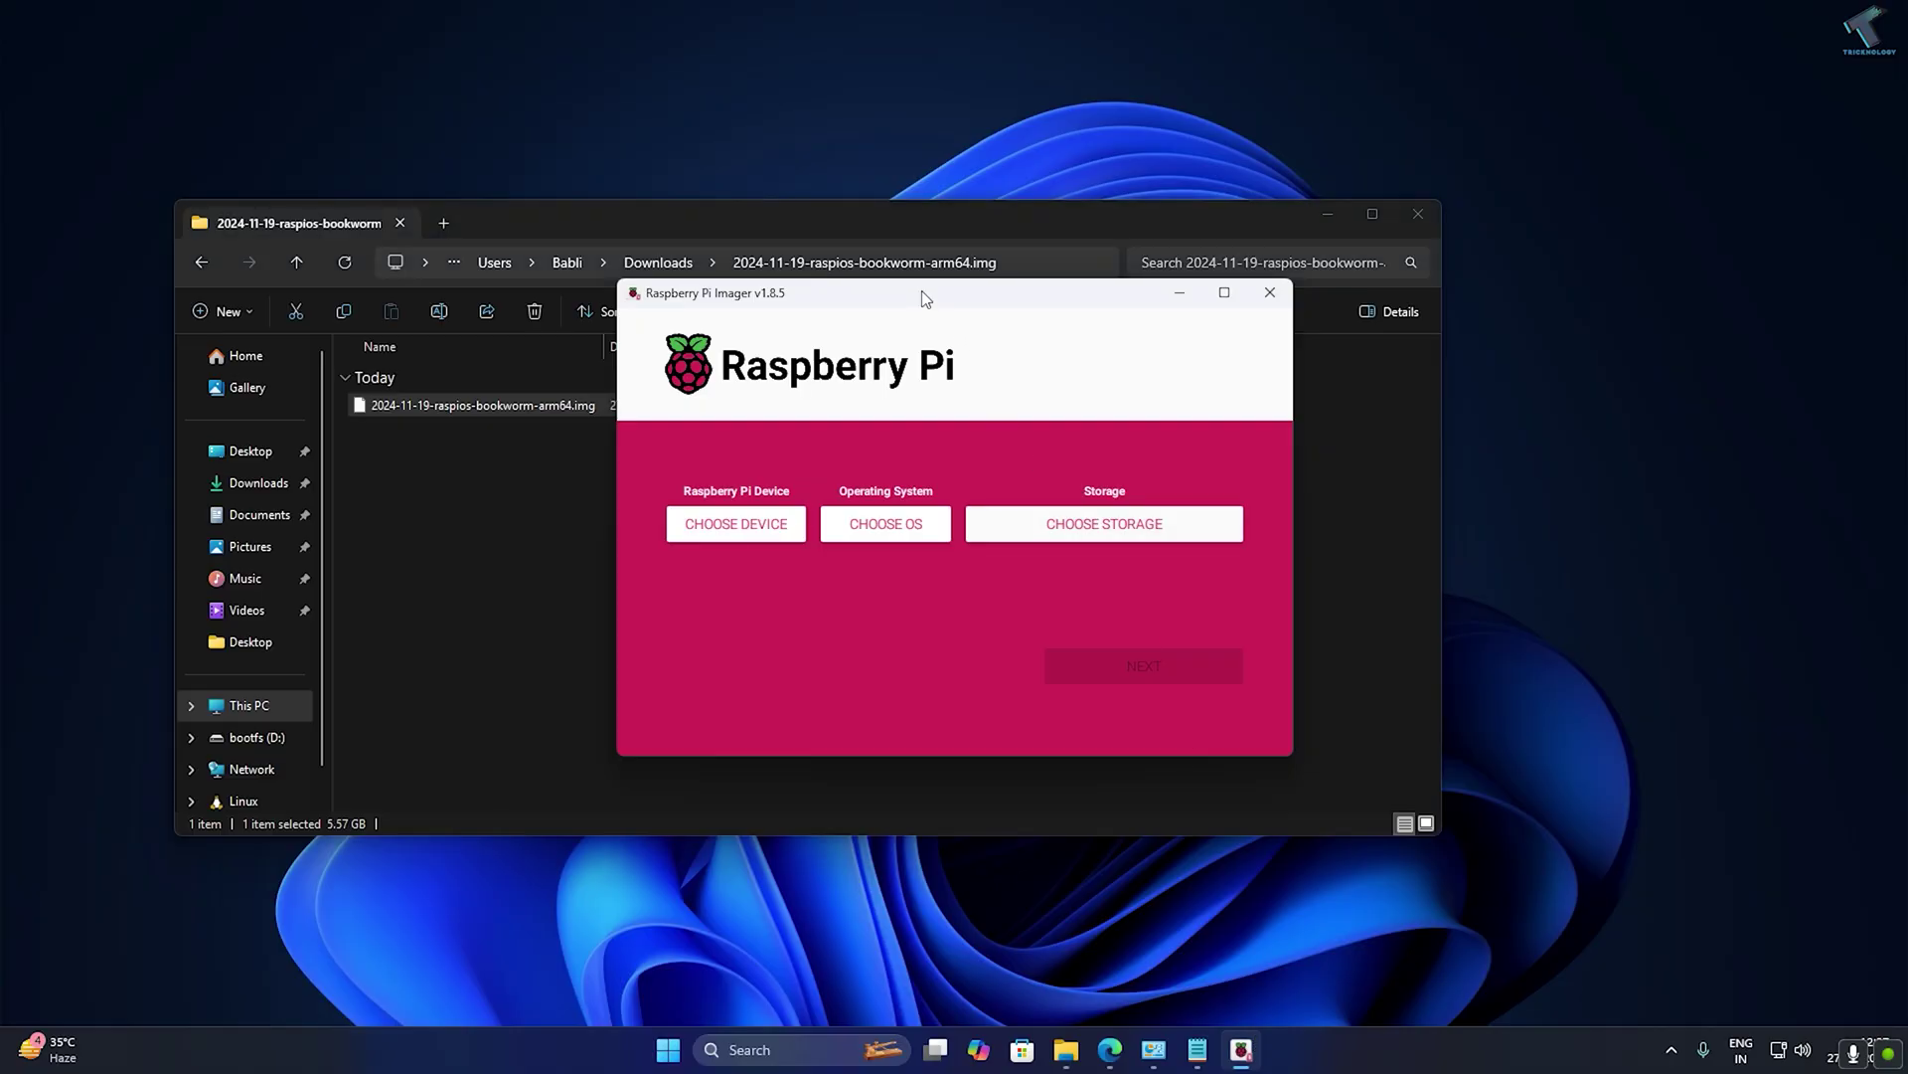
Choose Raspberry Pi 4 as the target device.
drag(926, 298, 915, 301)
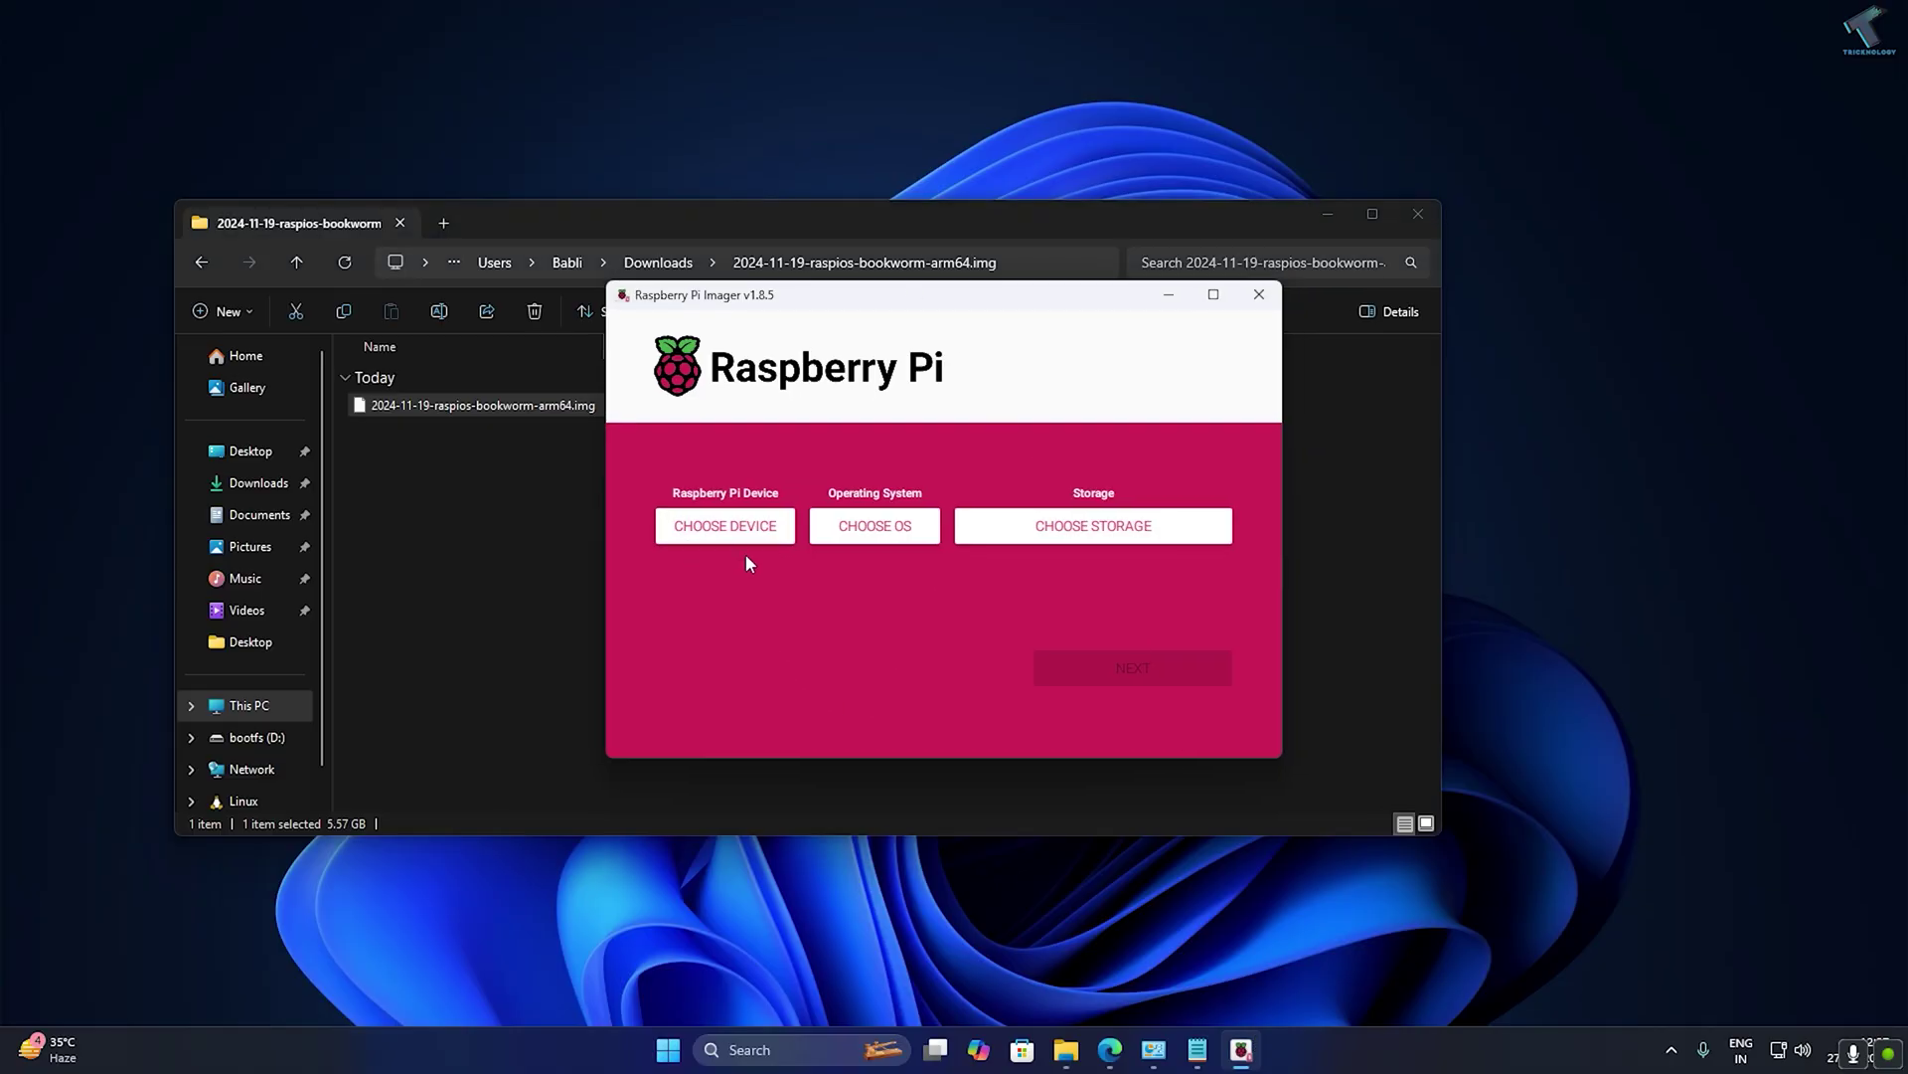
click(700, 532)
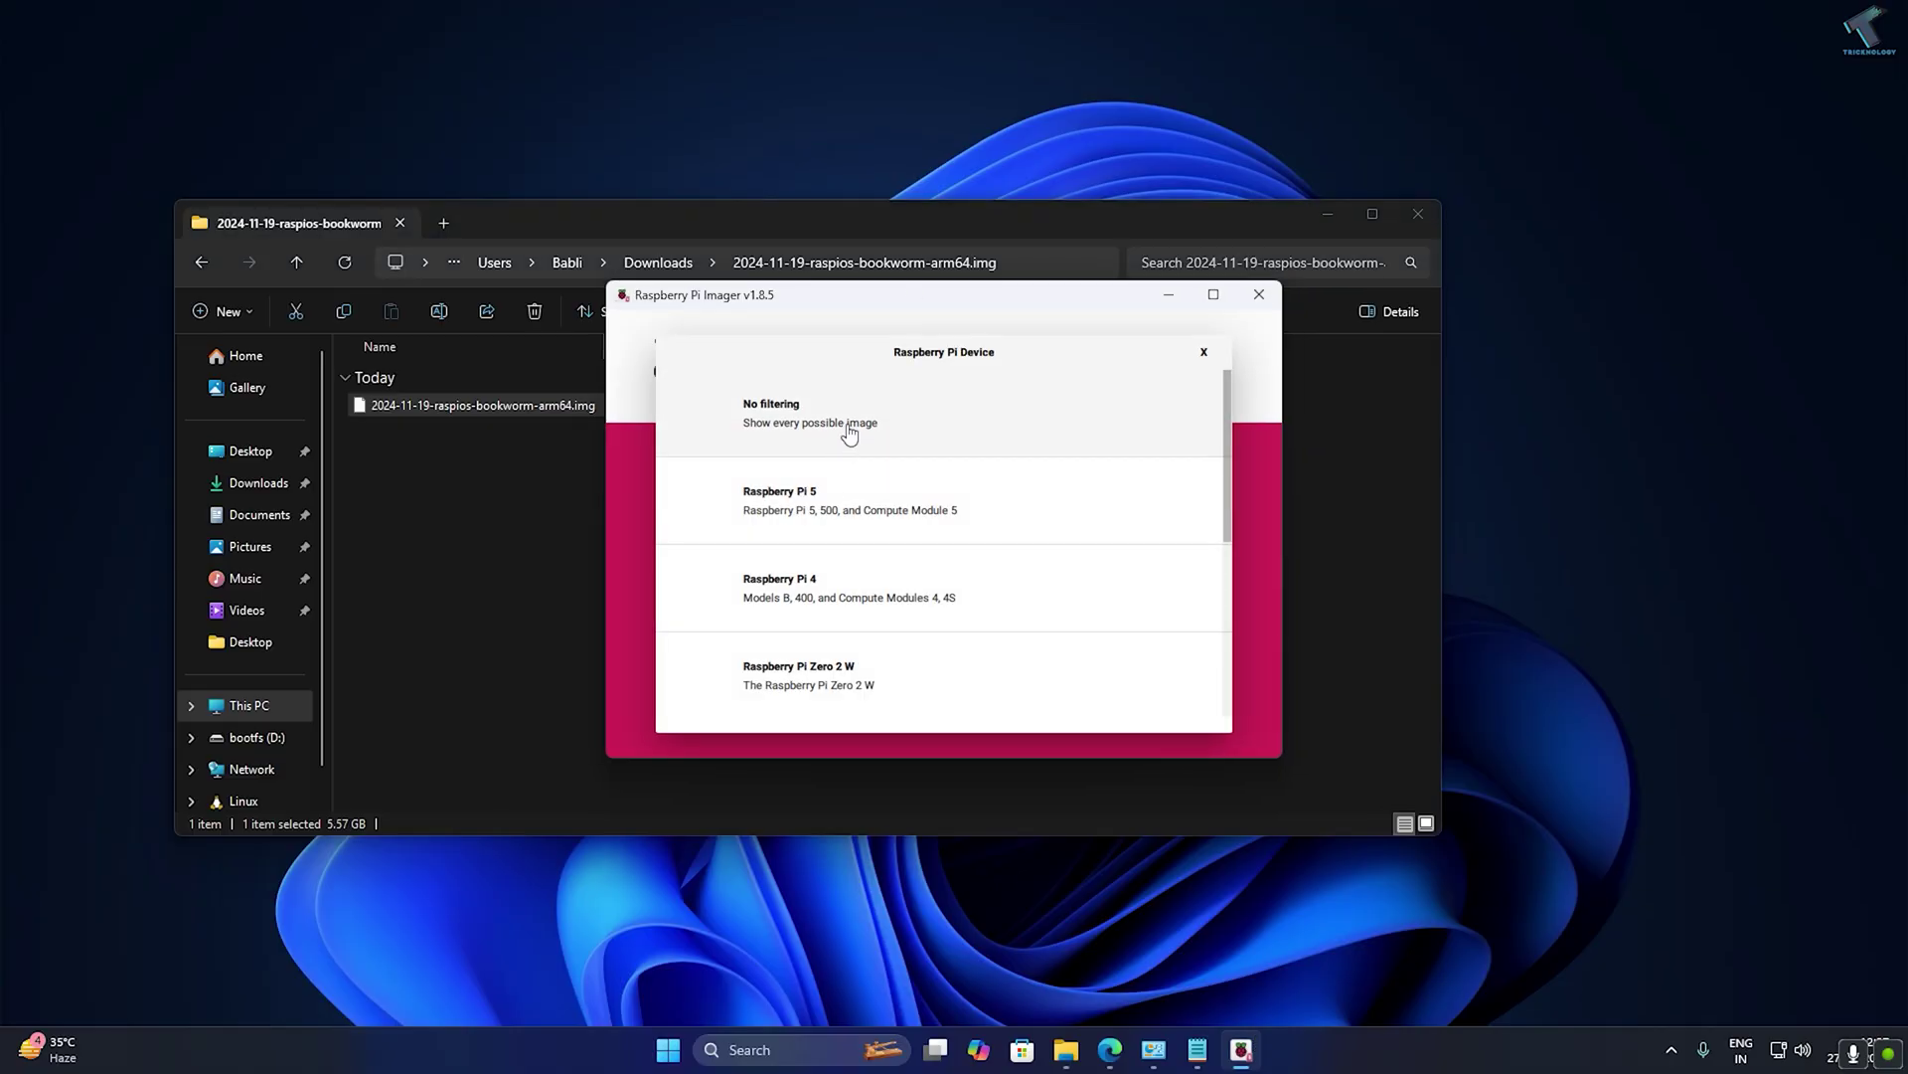
click(843, 579)
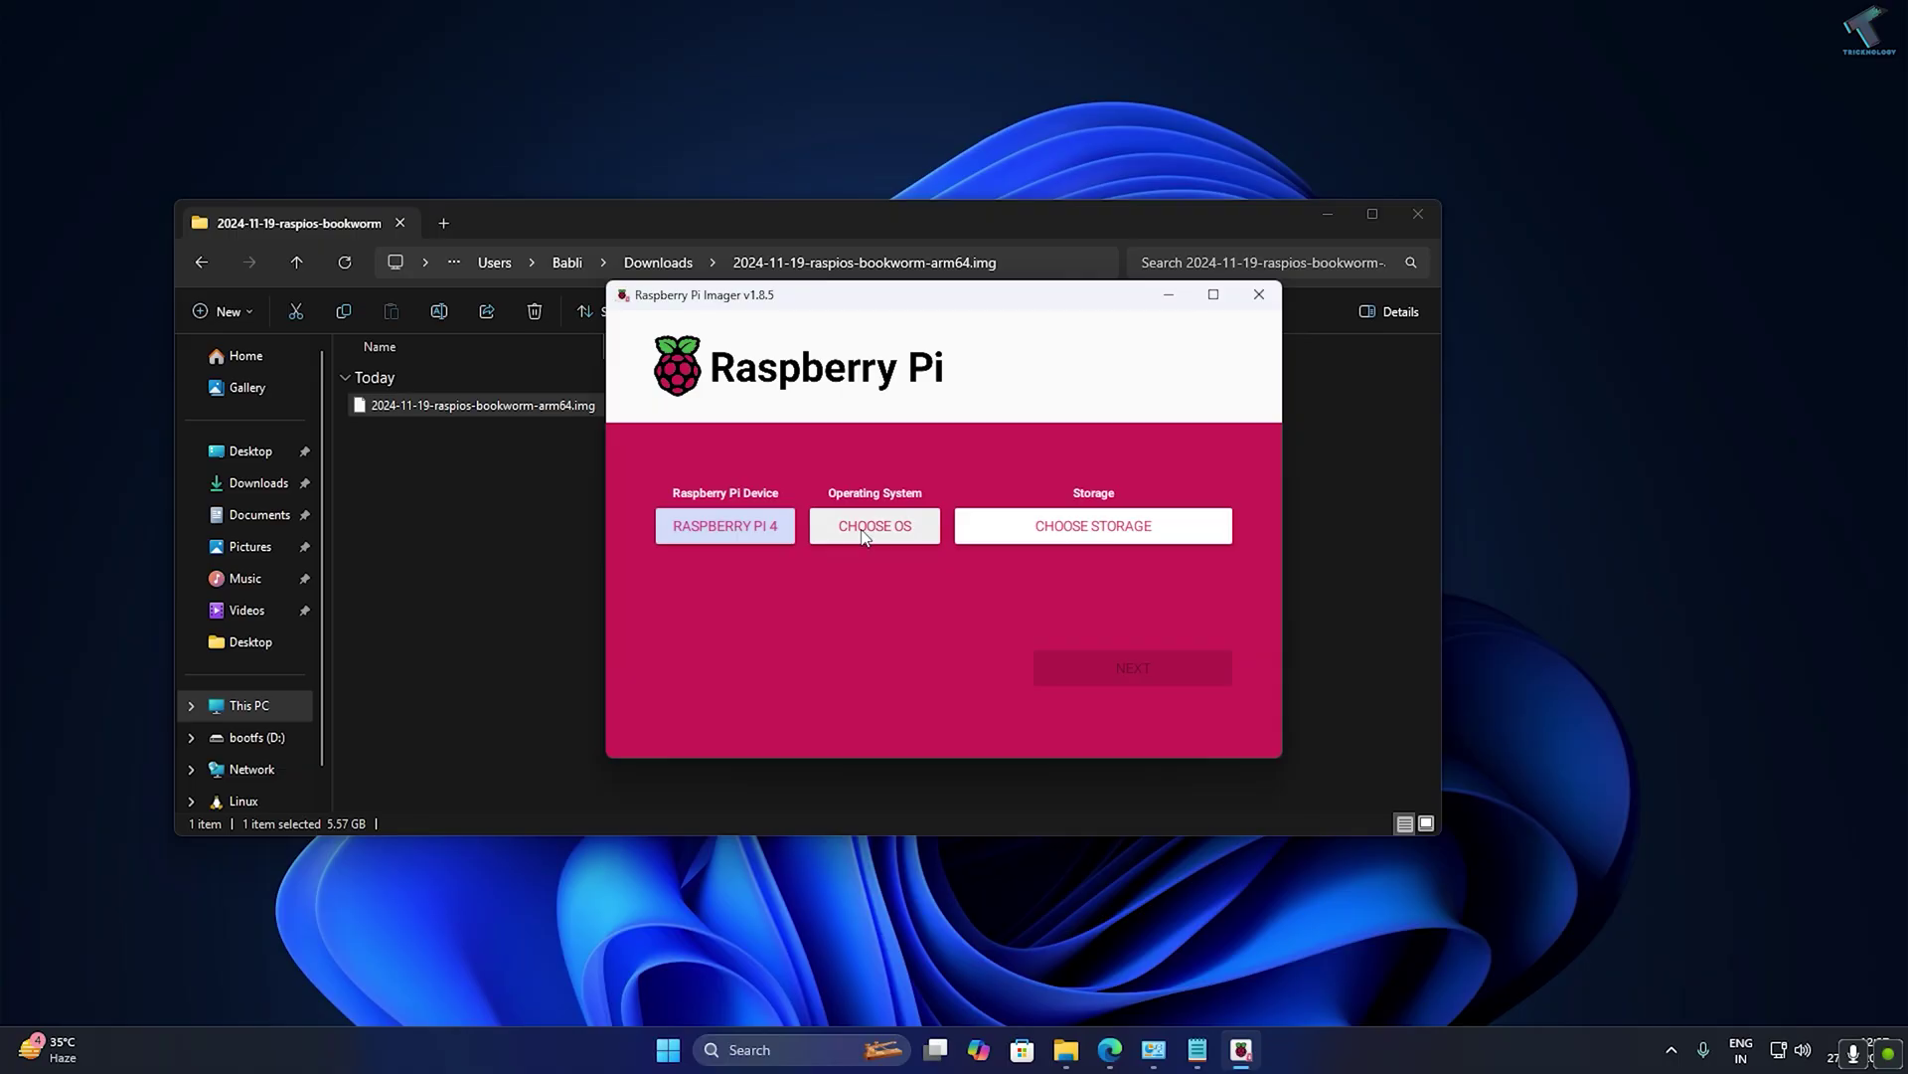
Use the custom 2024-11-19-raspios-bookworm-arm64.img as the OS and the 31.9 GB USB device as storage.
click(863, 535)
scroll(1229, 430, down, 5)
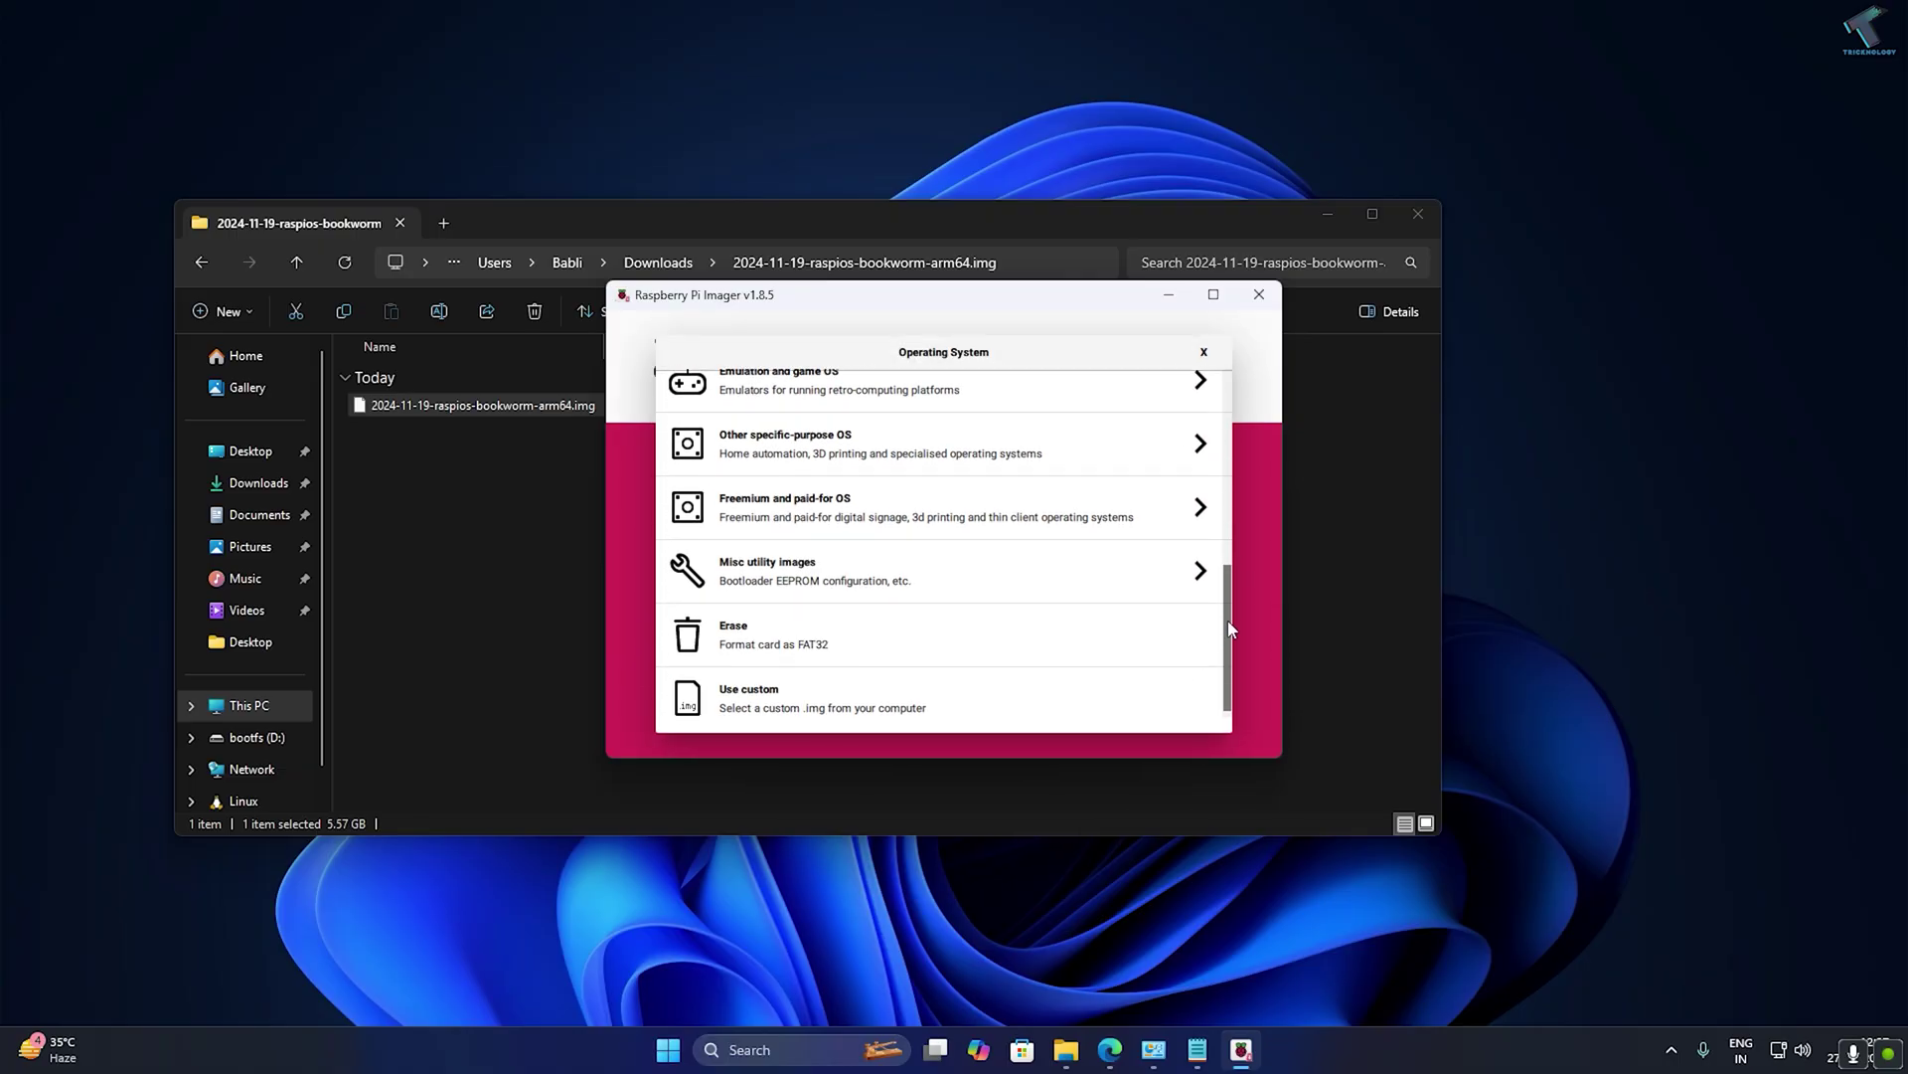
click(733, 686)
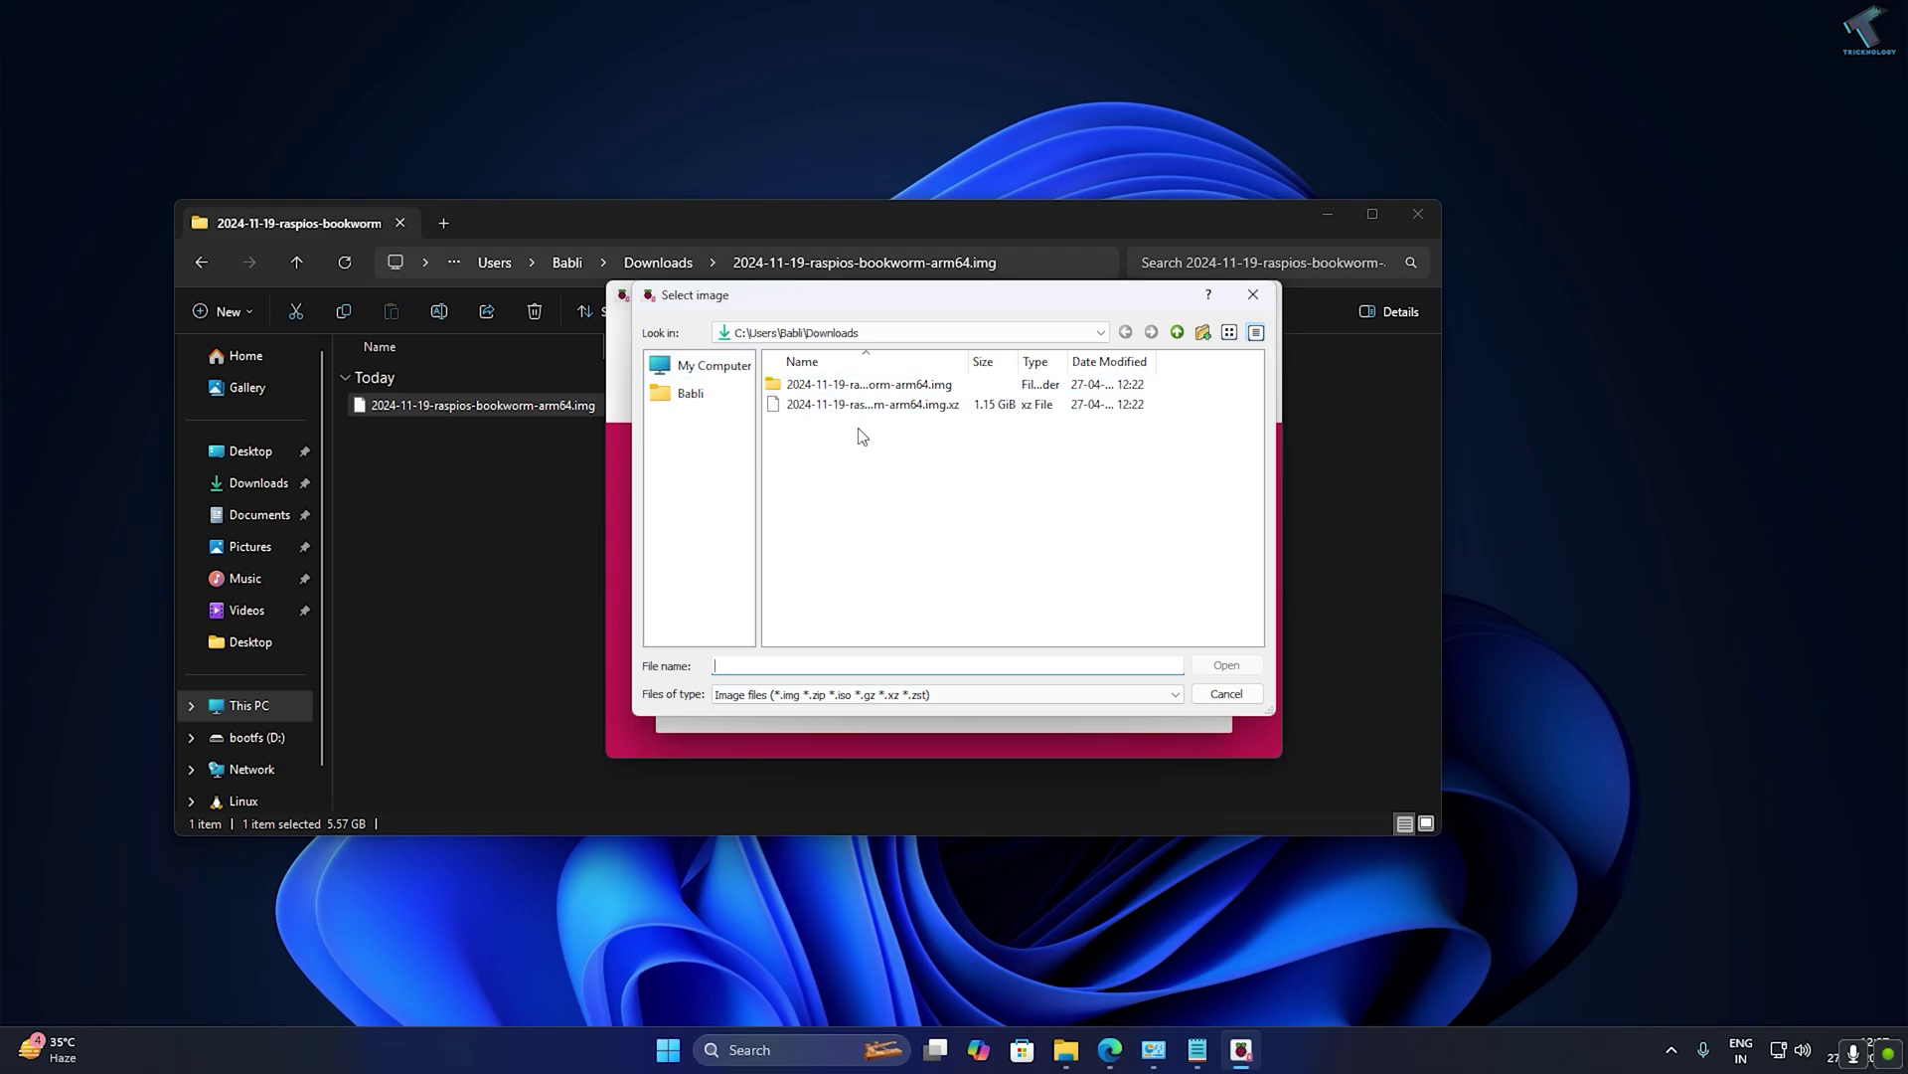
double_click(871, 385)
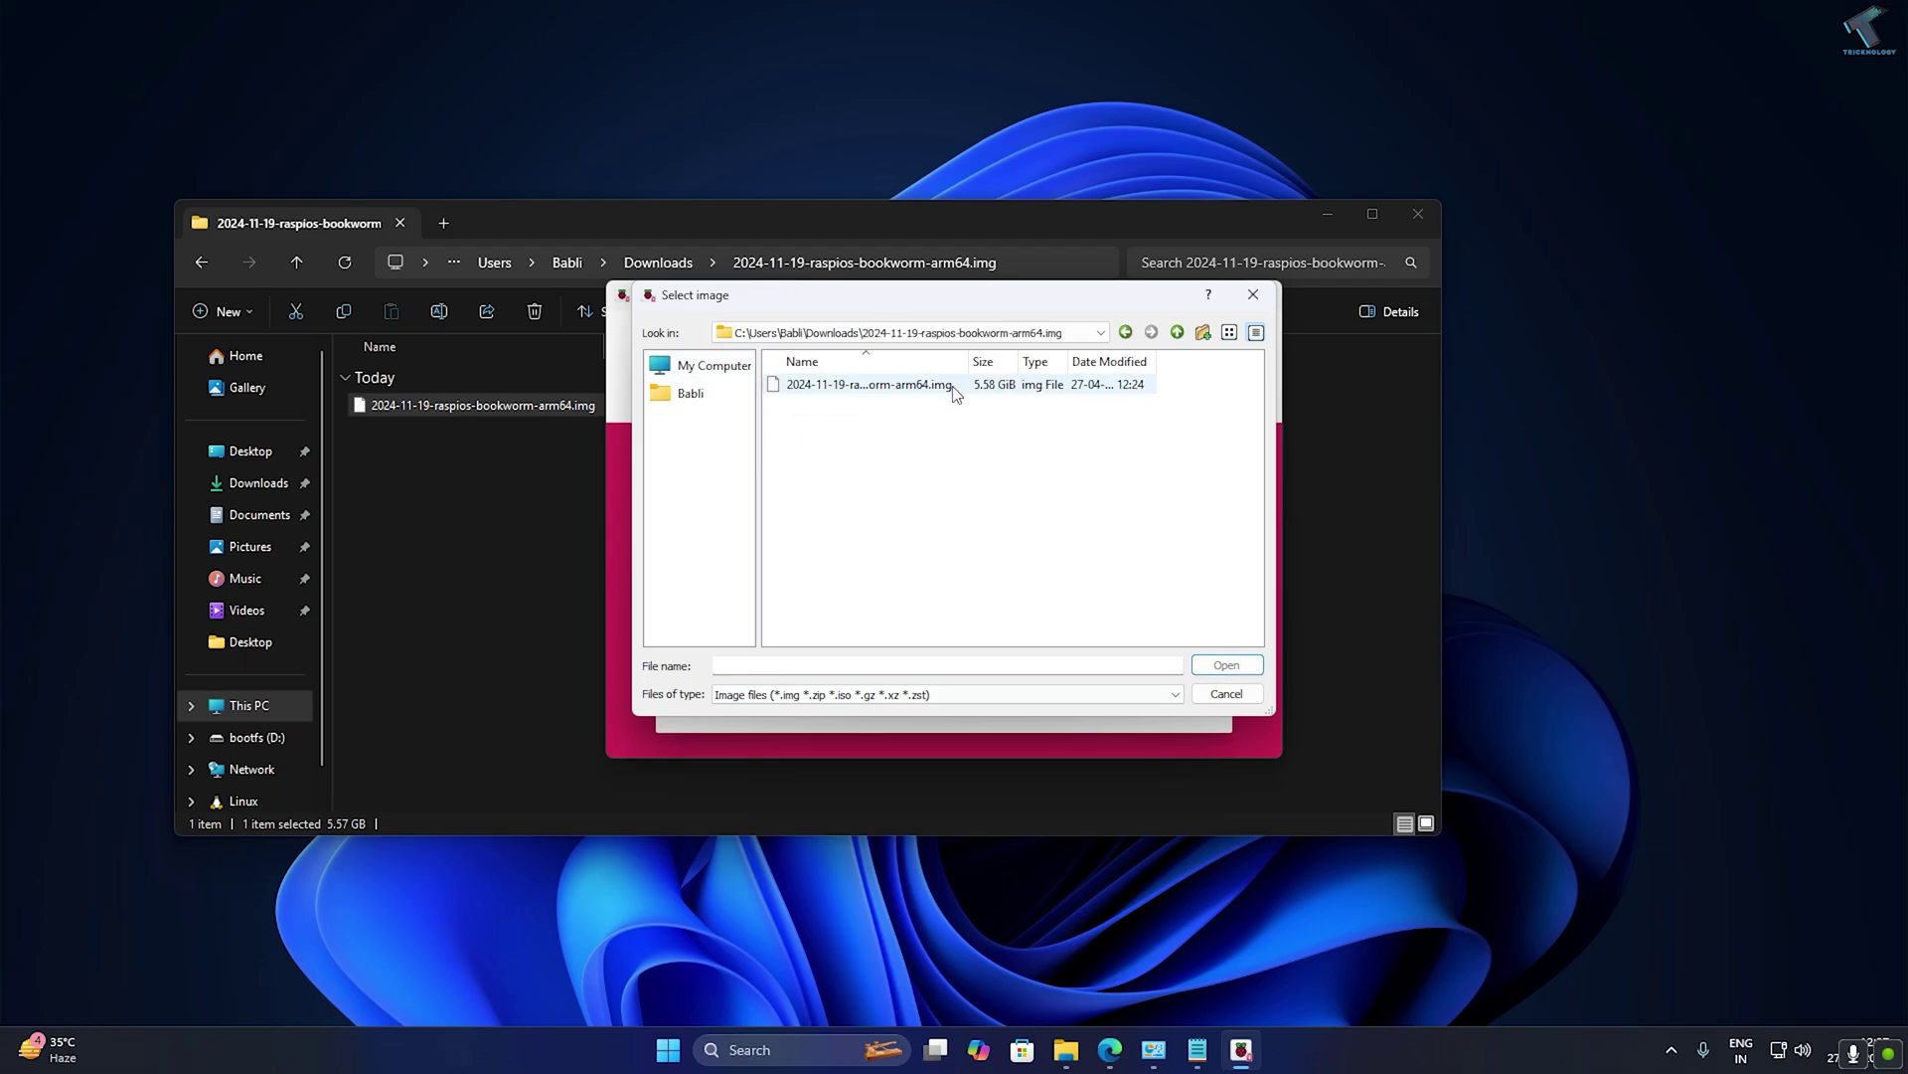
drag(970, 361, 1068, 361)
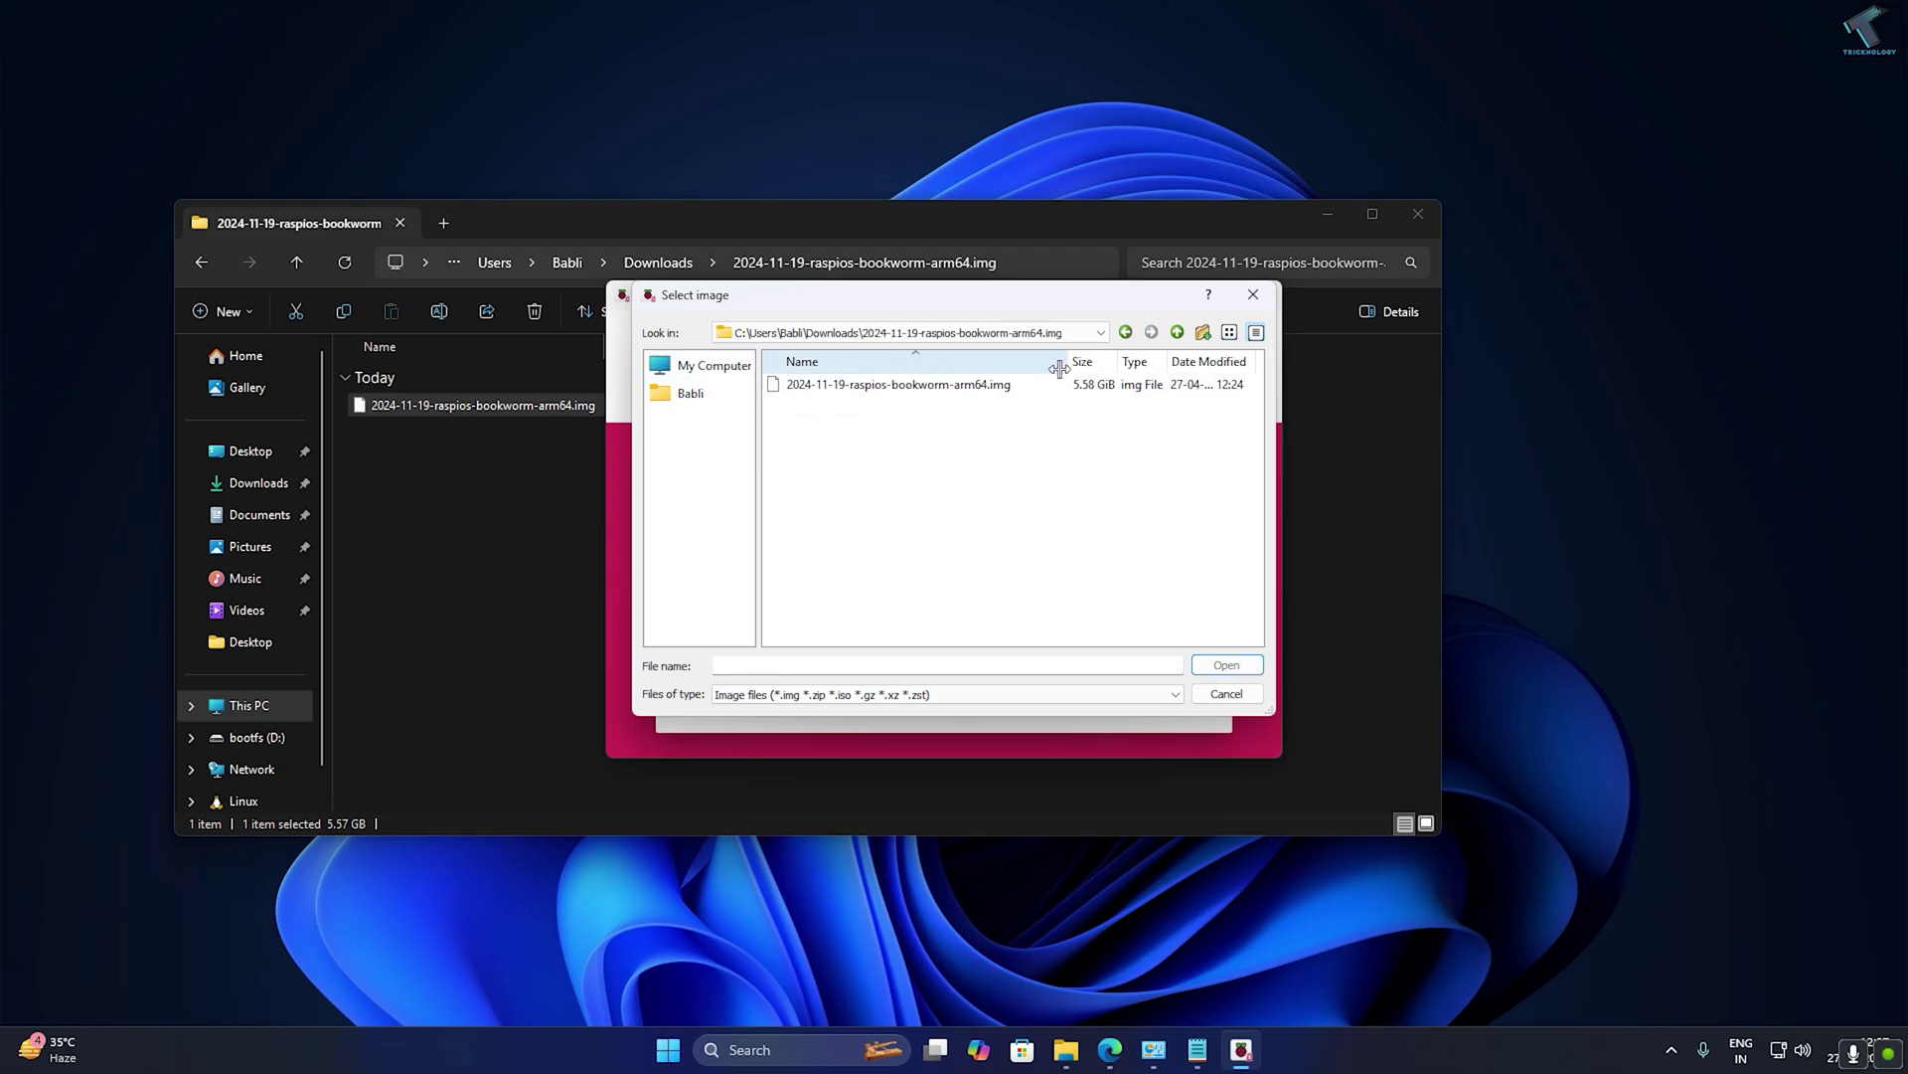
double_click(900, 389)
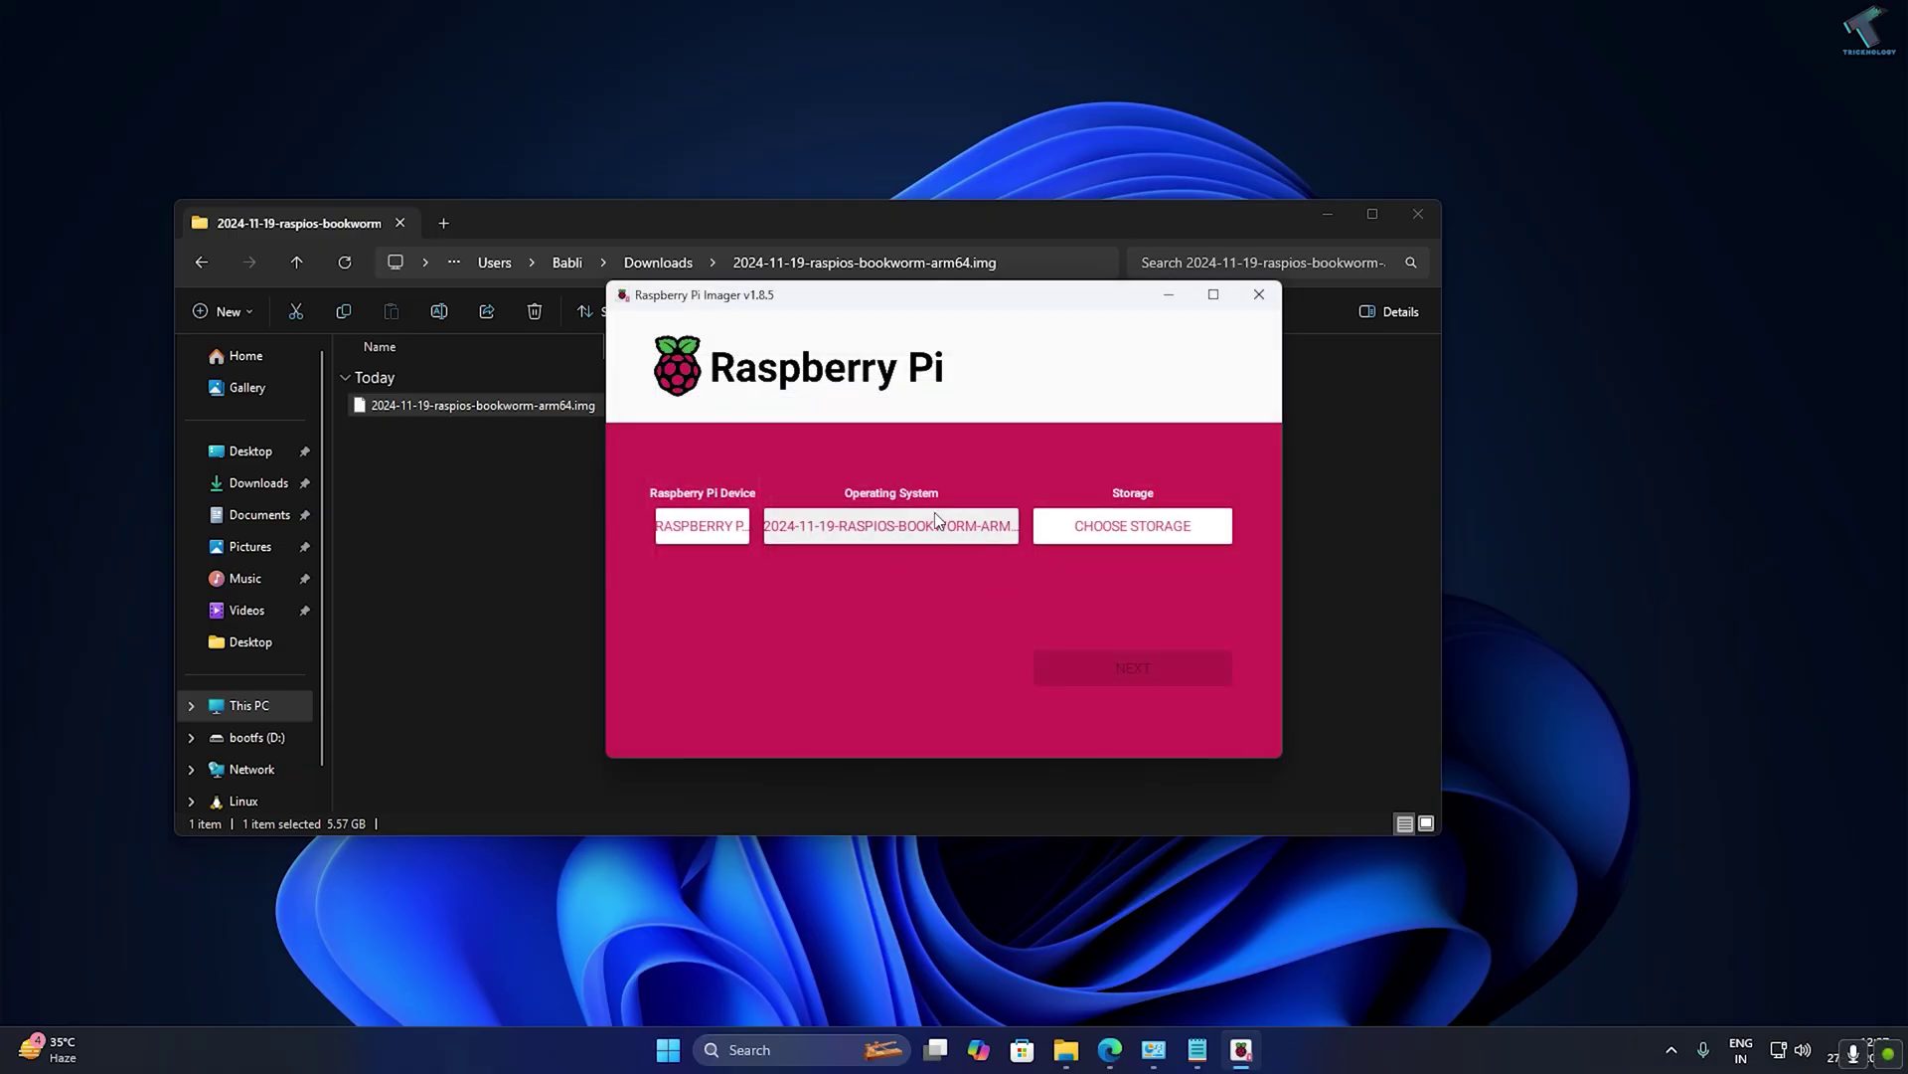
click(1175, 529)
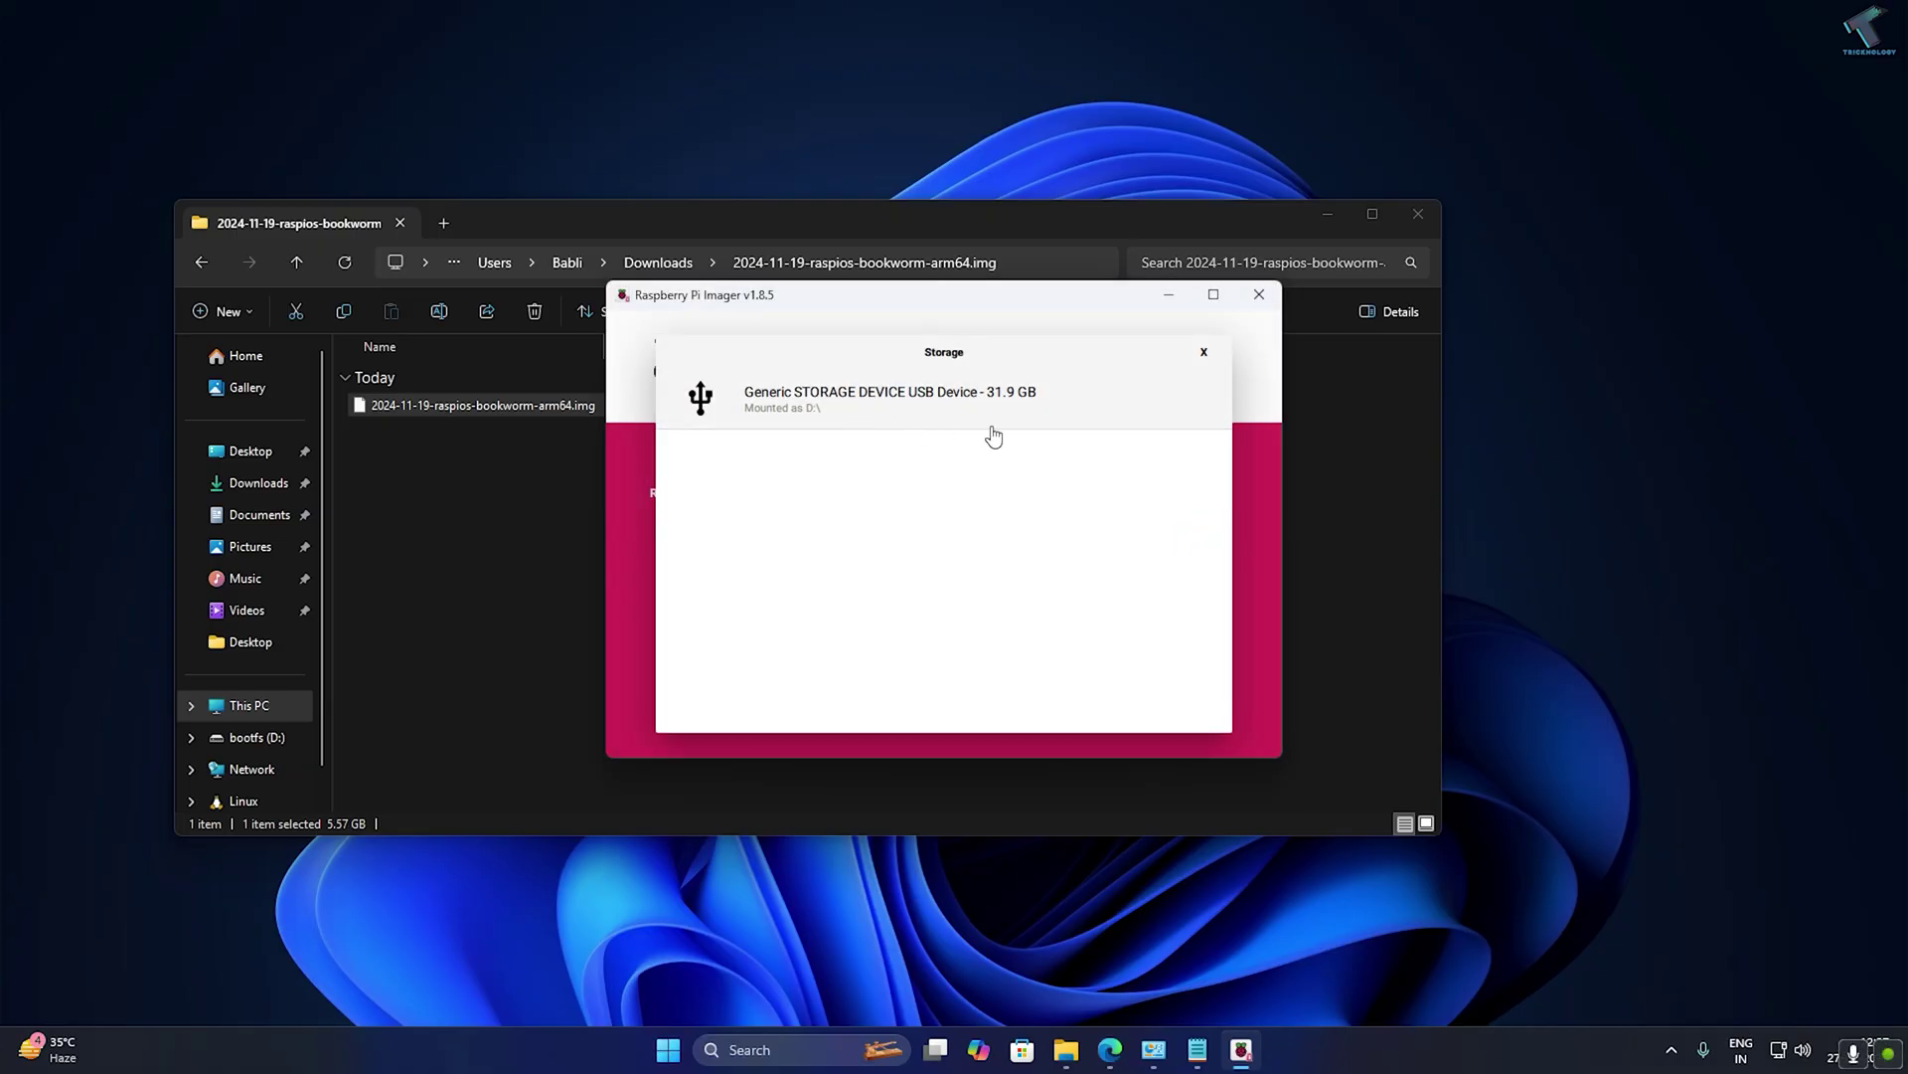
click(913, 415)
In the OS customisation settings, set the hostname to tricknology.
click(1157, 676)
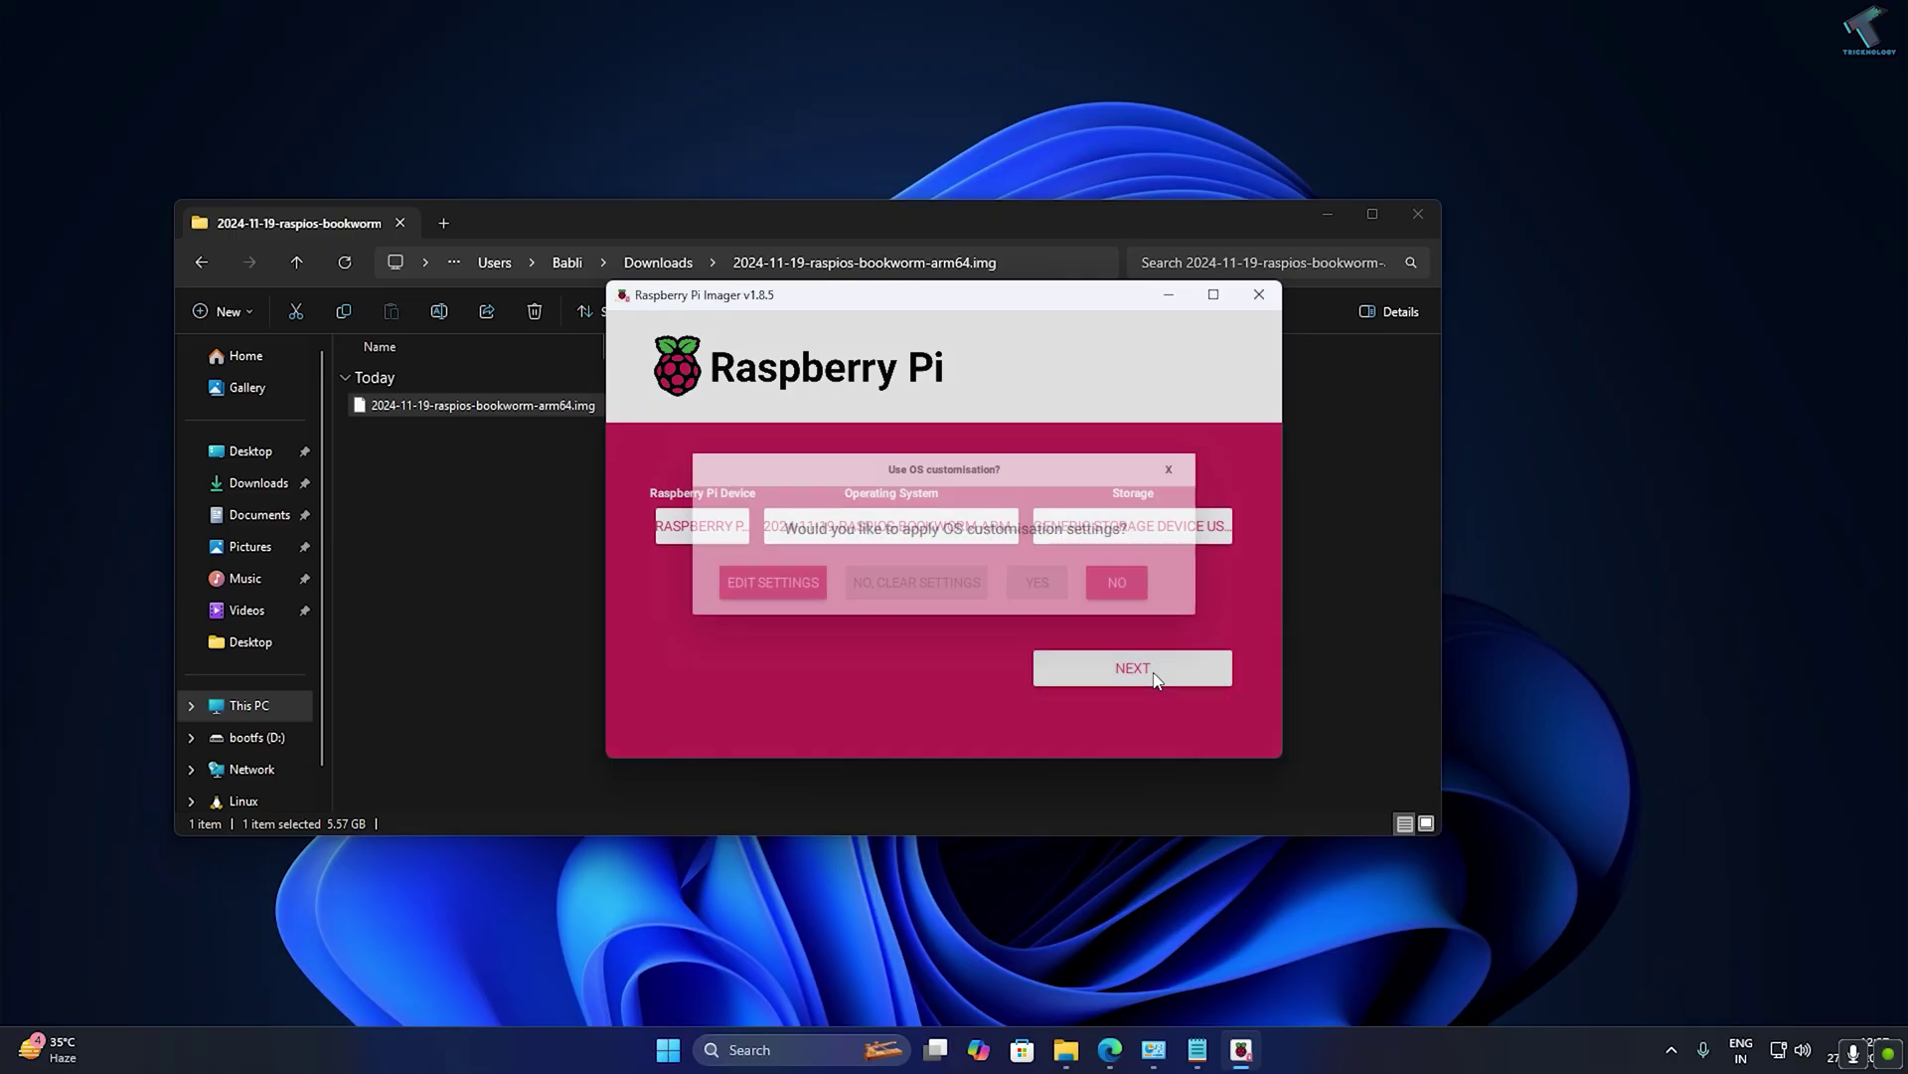
click(754, 593)
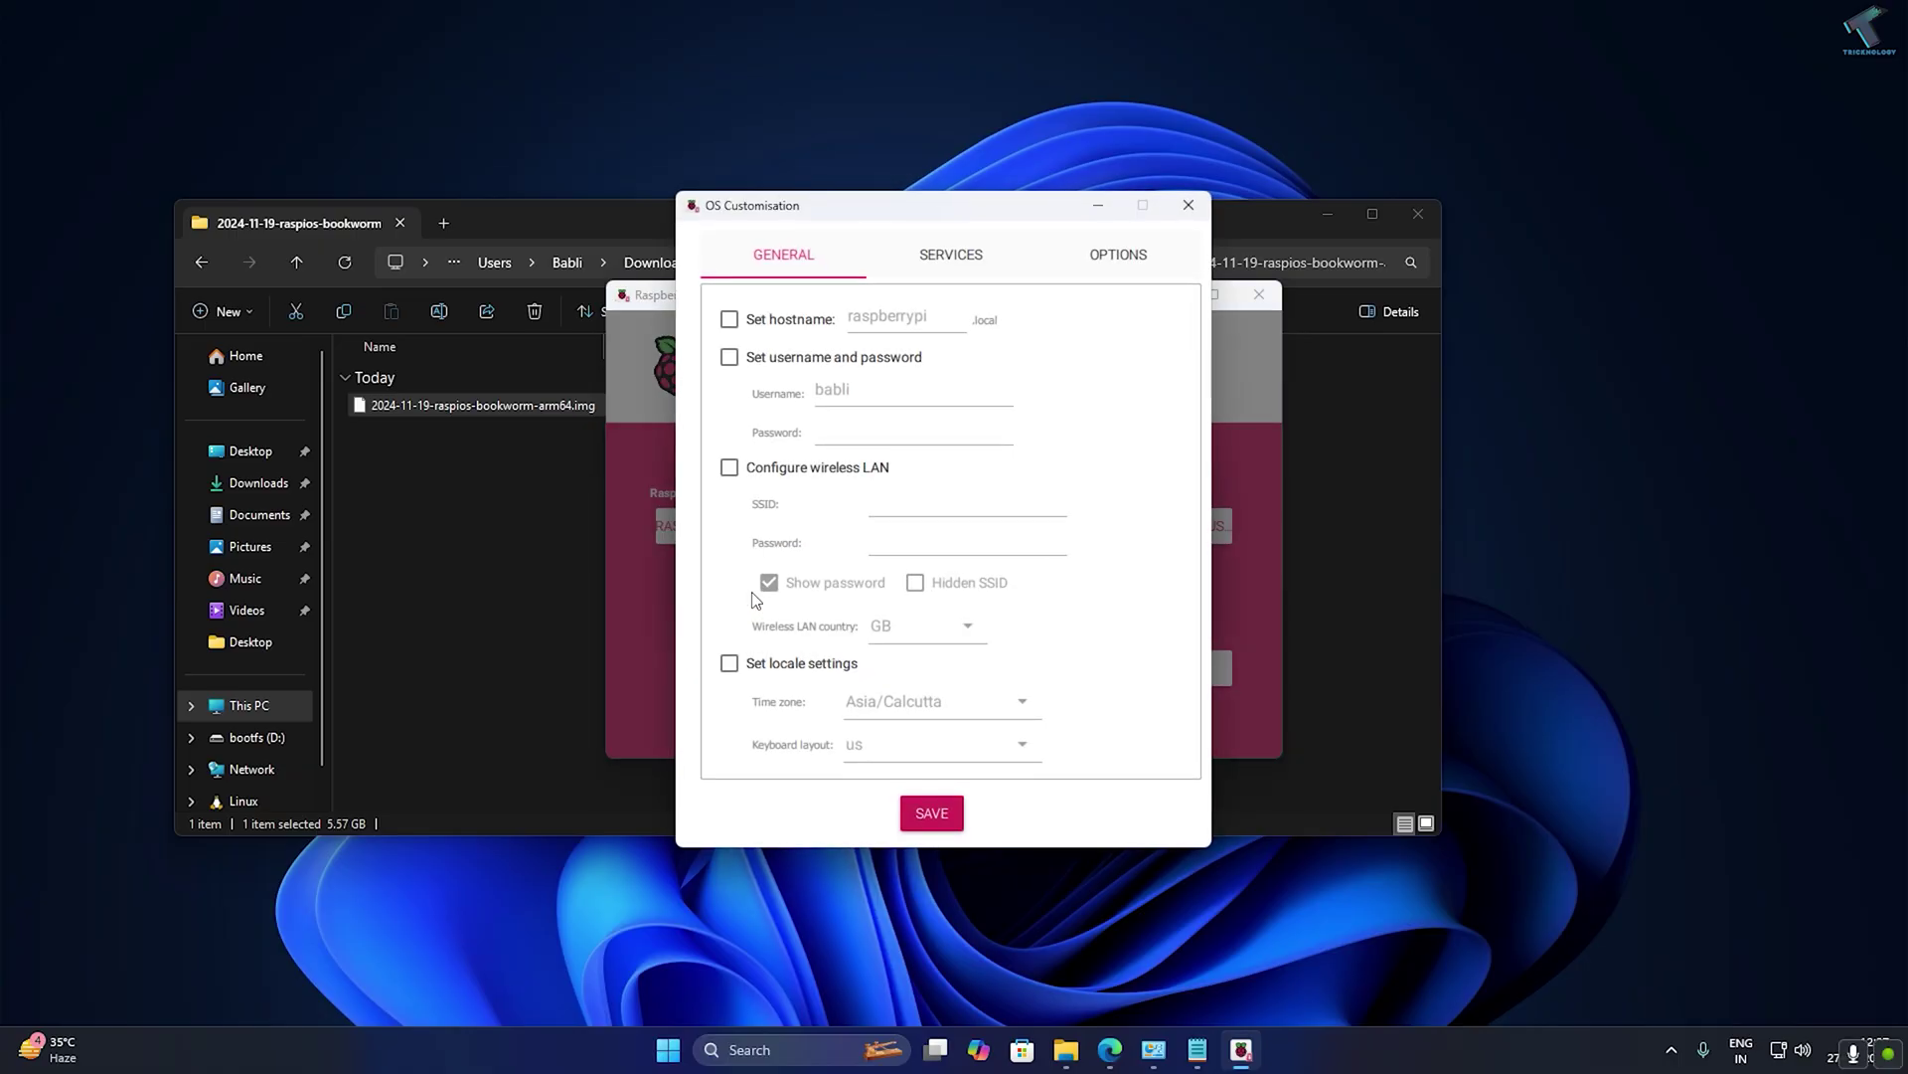
click(732, 320)
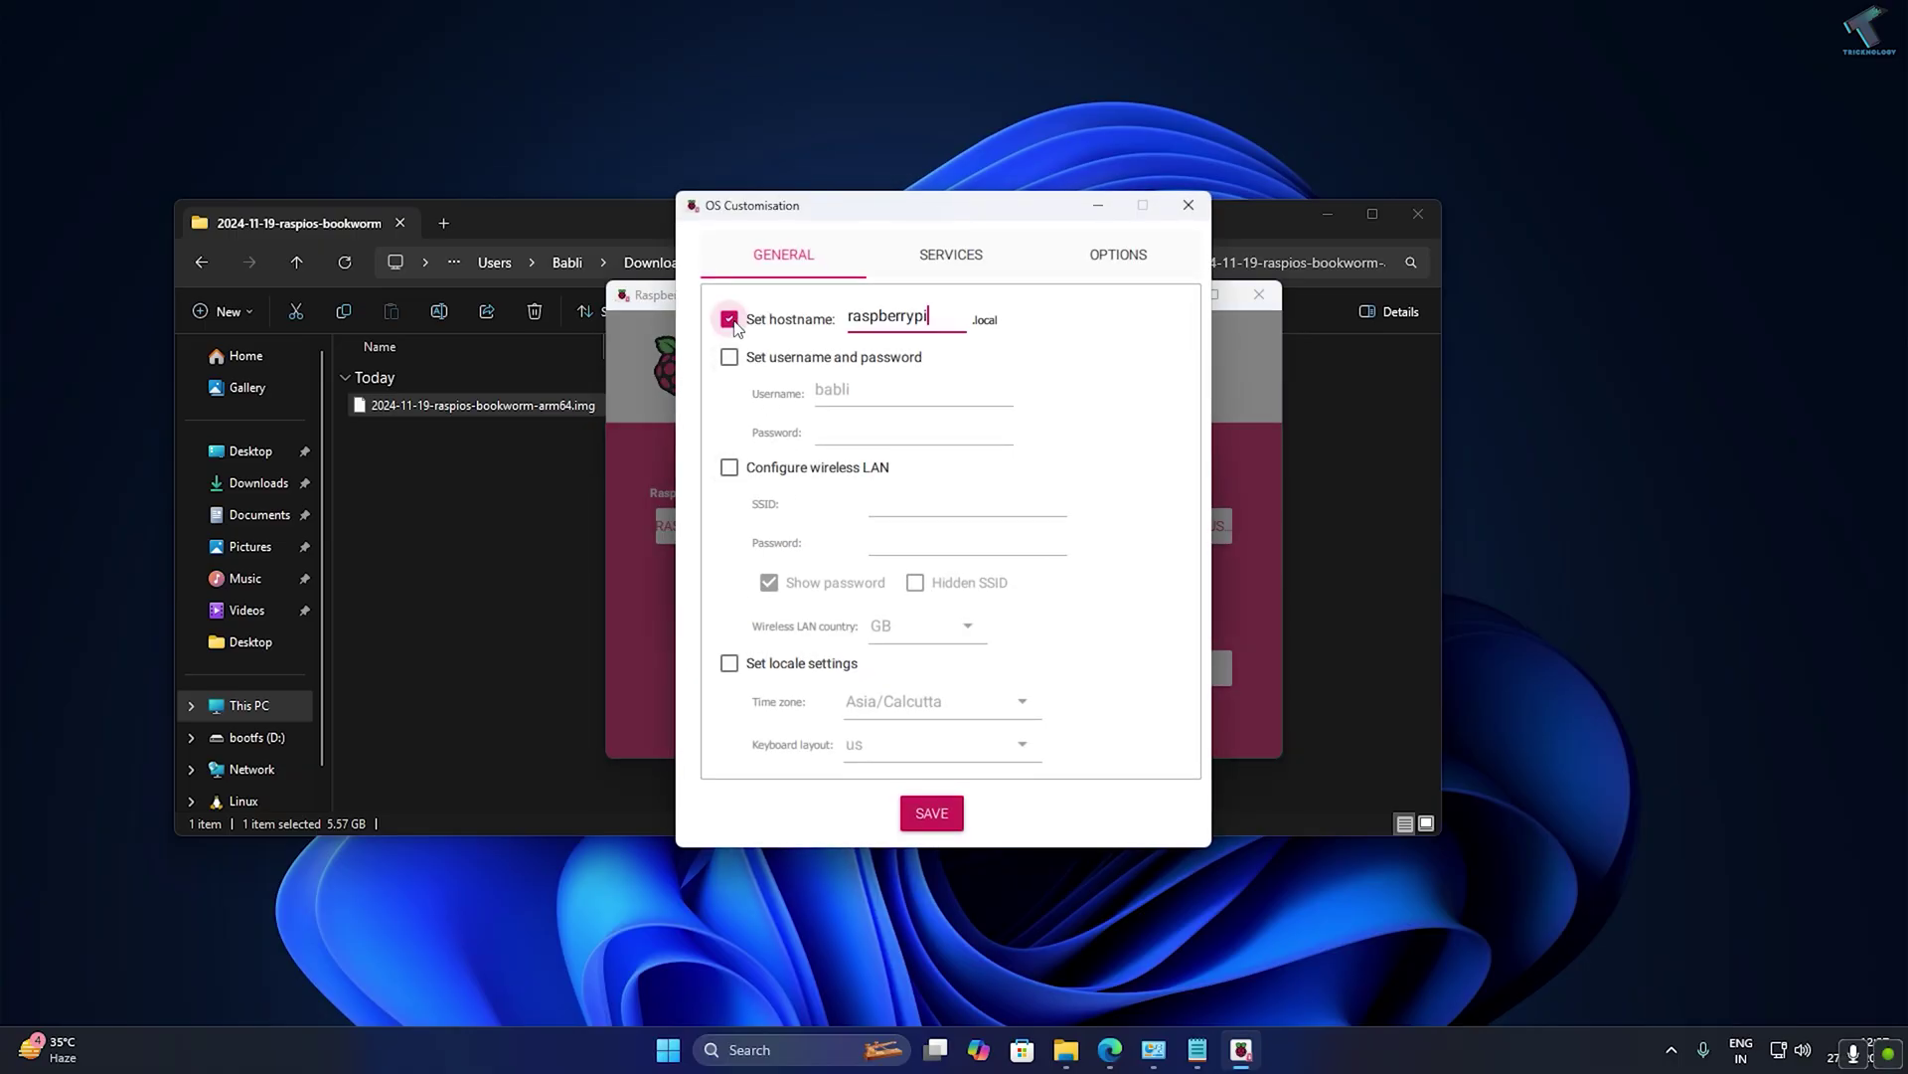
double_click(912, 322)
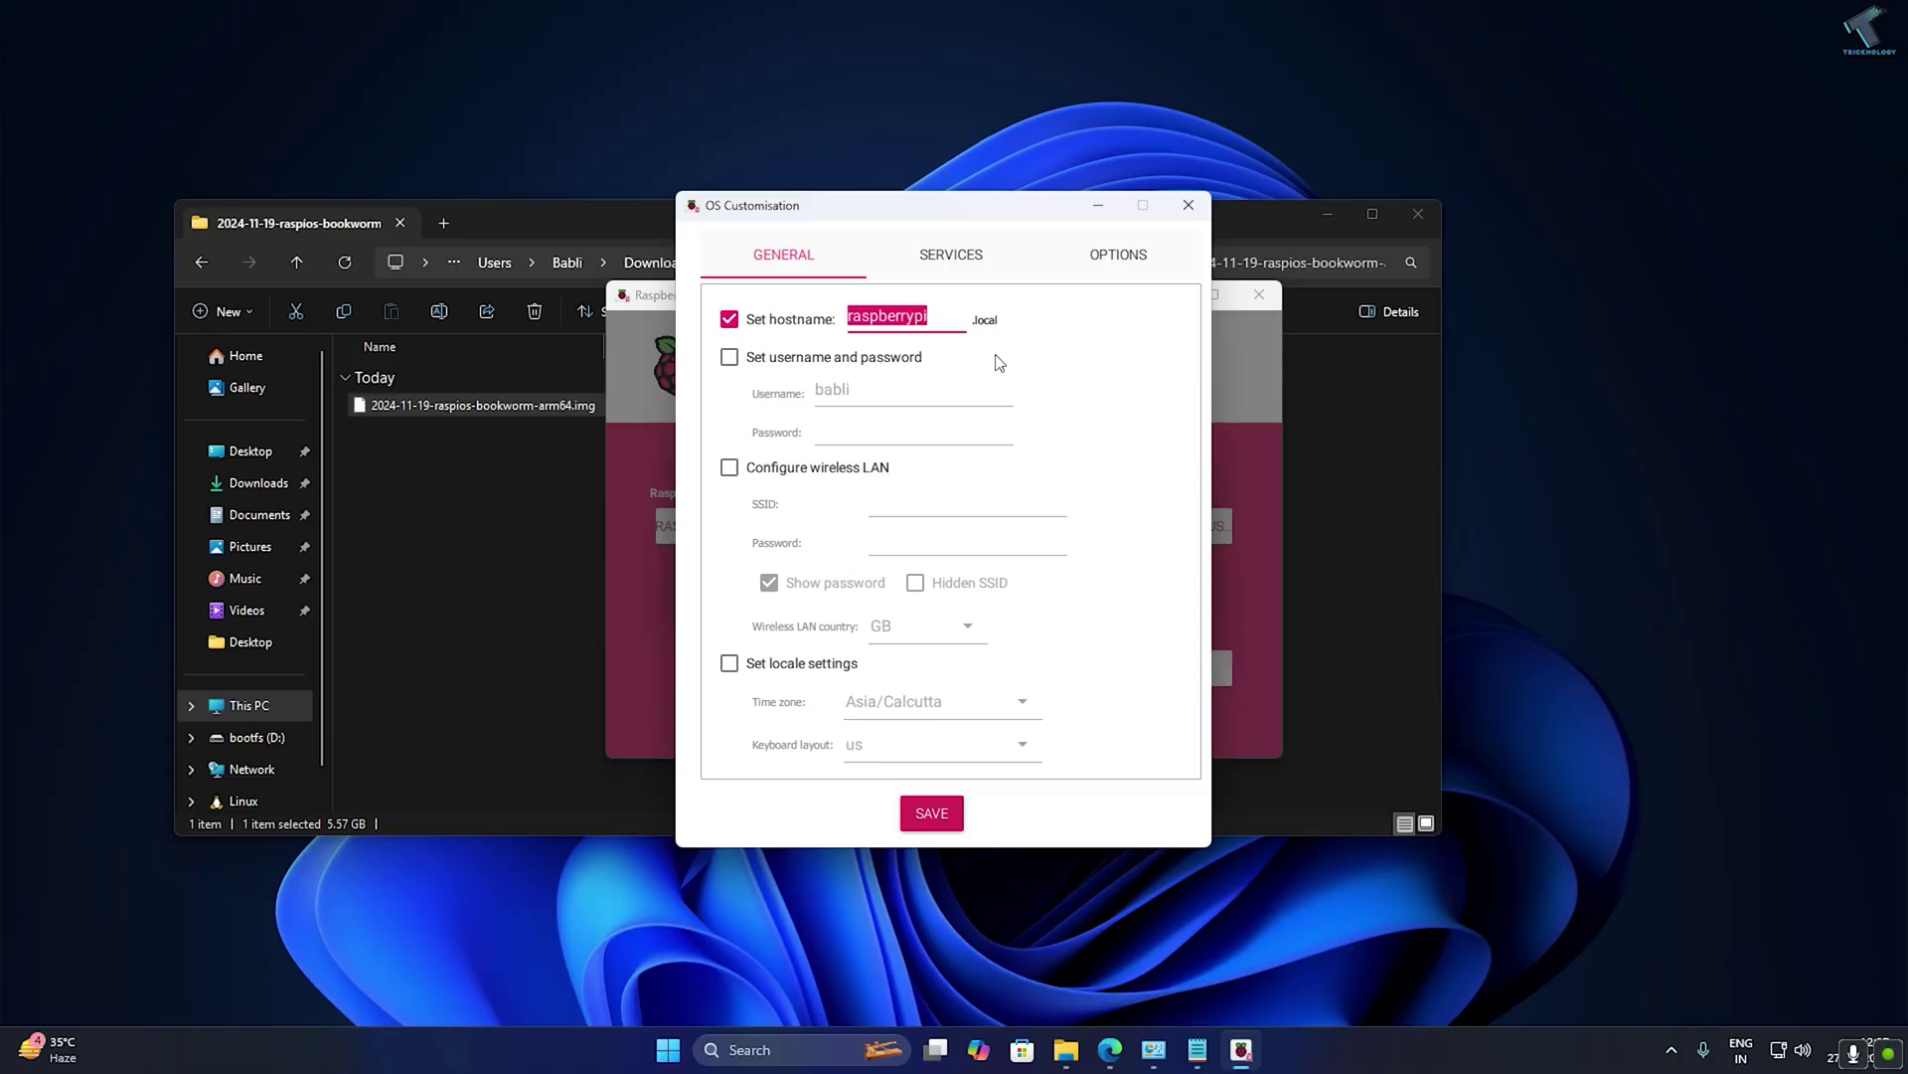
text(tricknology)
Set a custom username and account password.
click(833, 363)
key(shift+Tab)
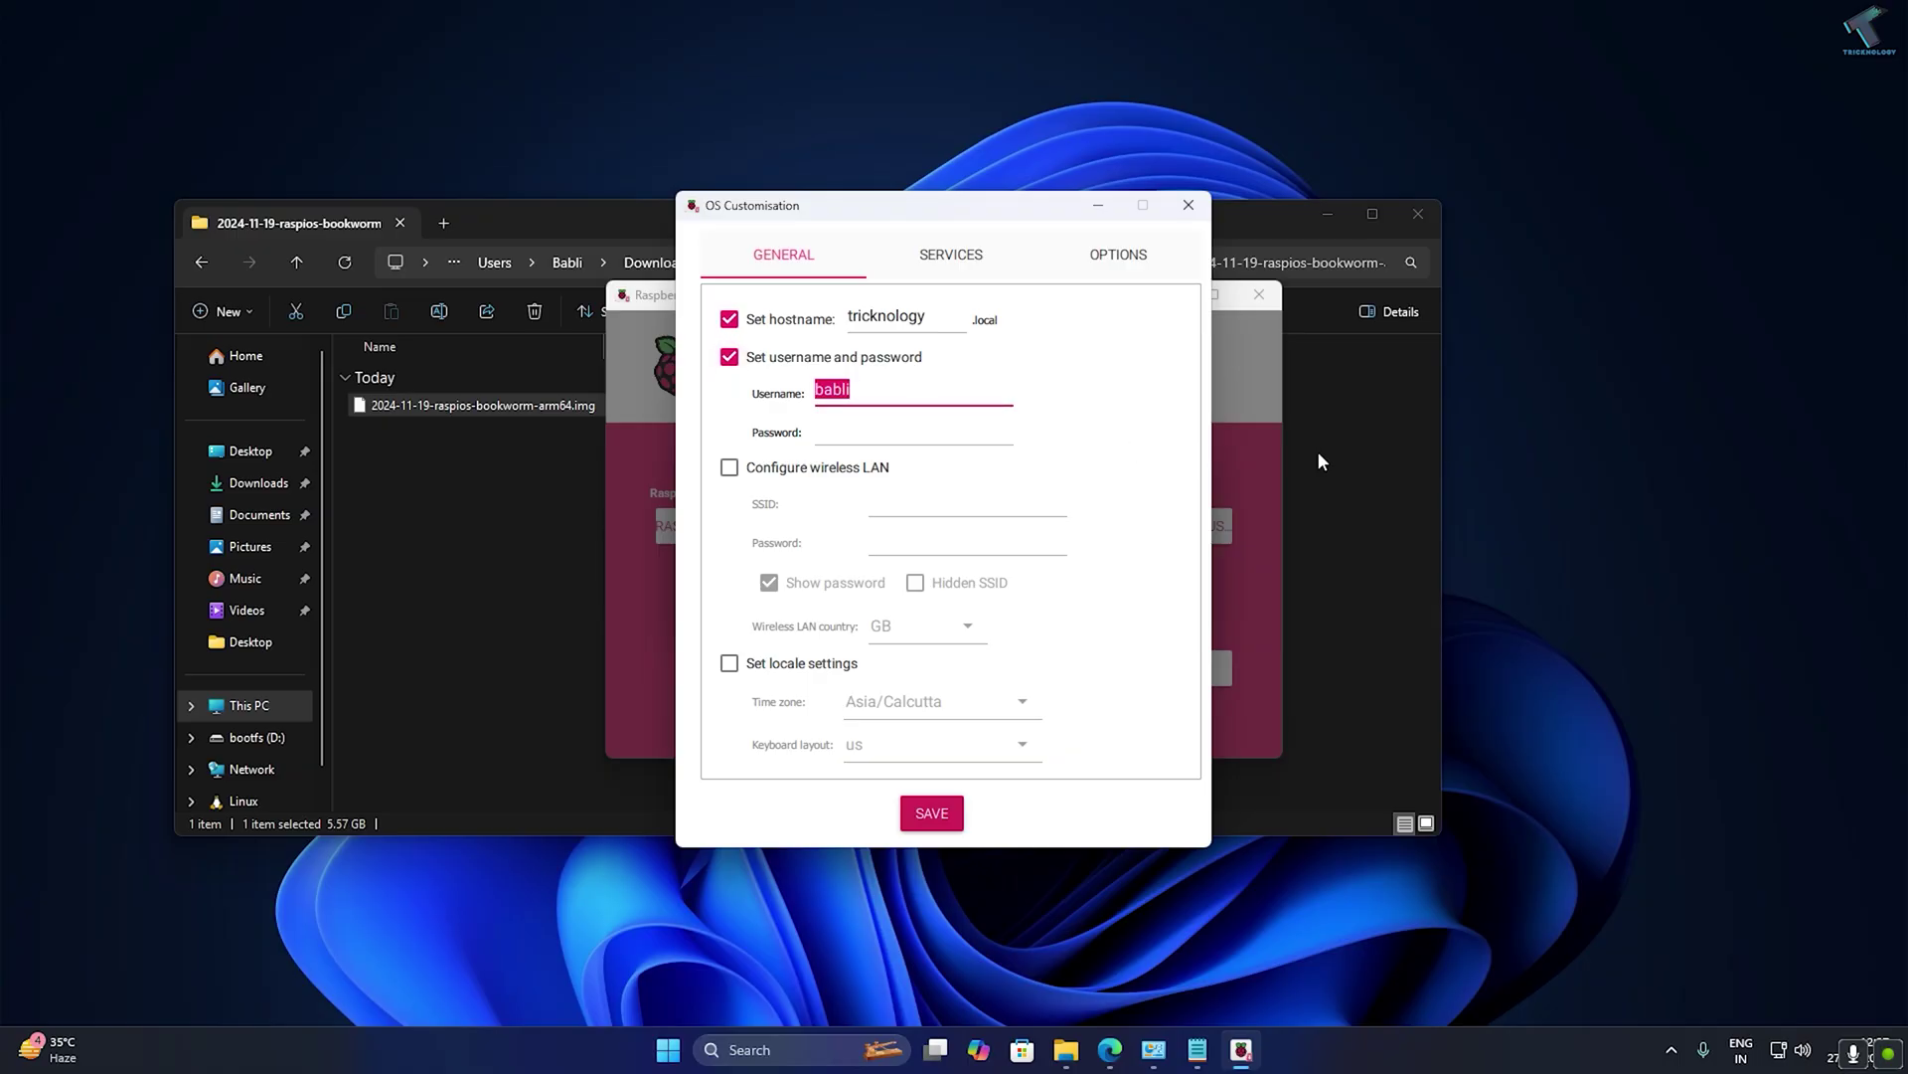
text(tricknology)
click(991, 446)
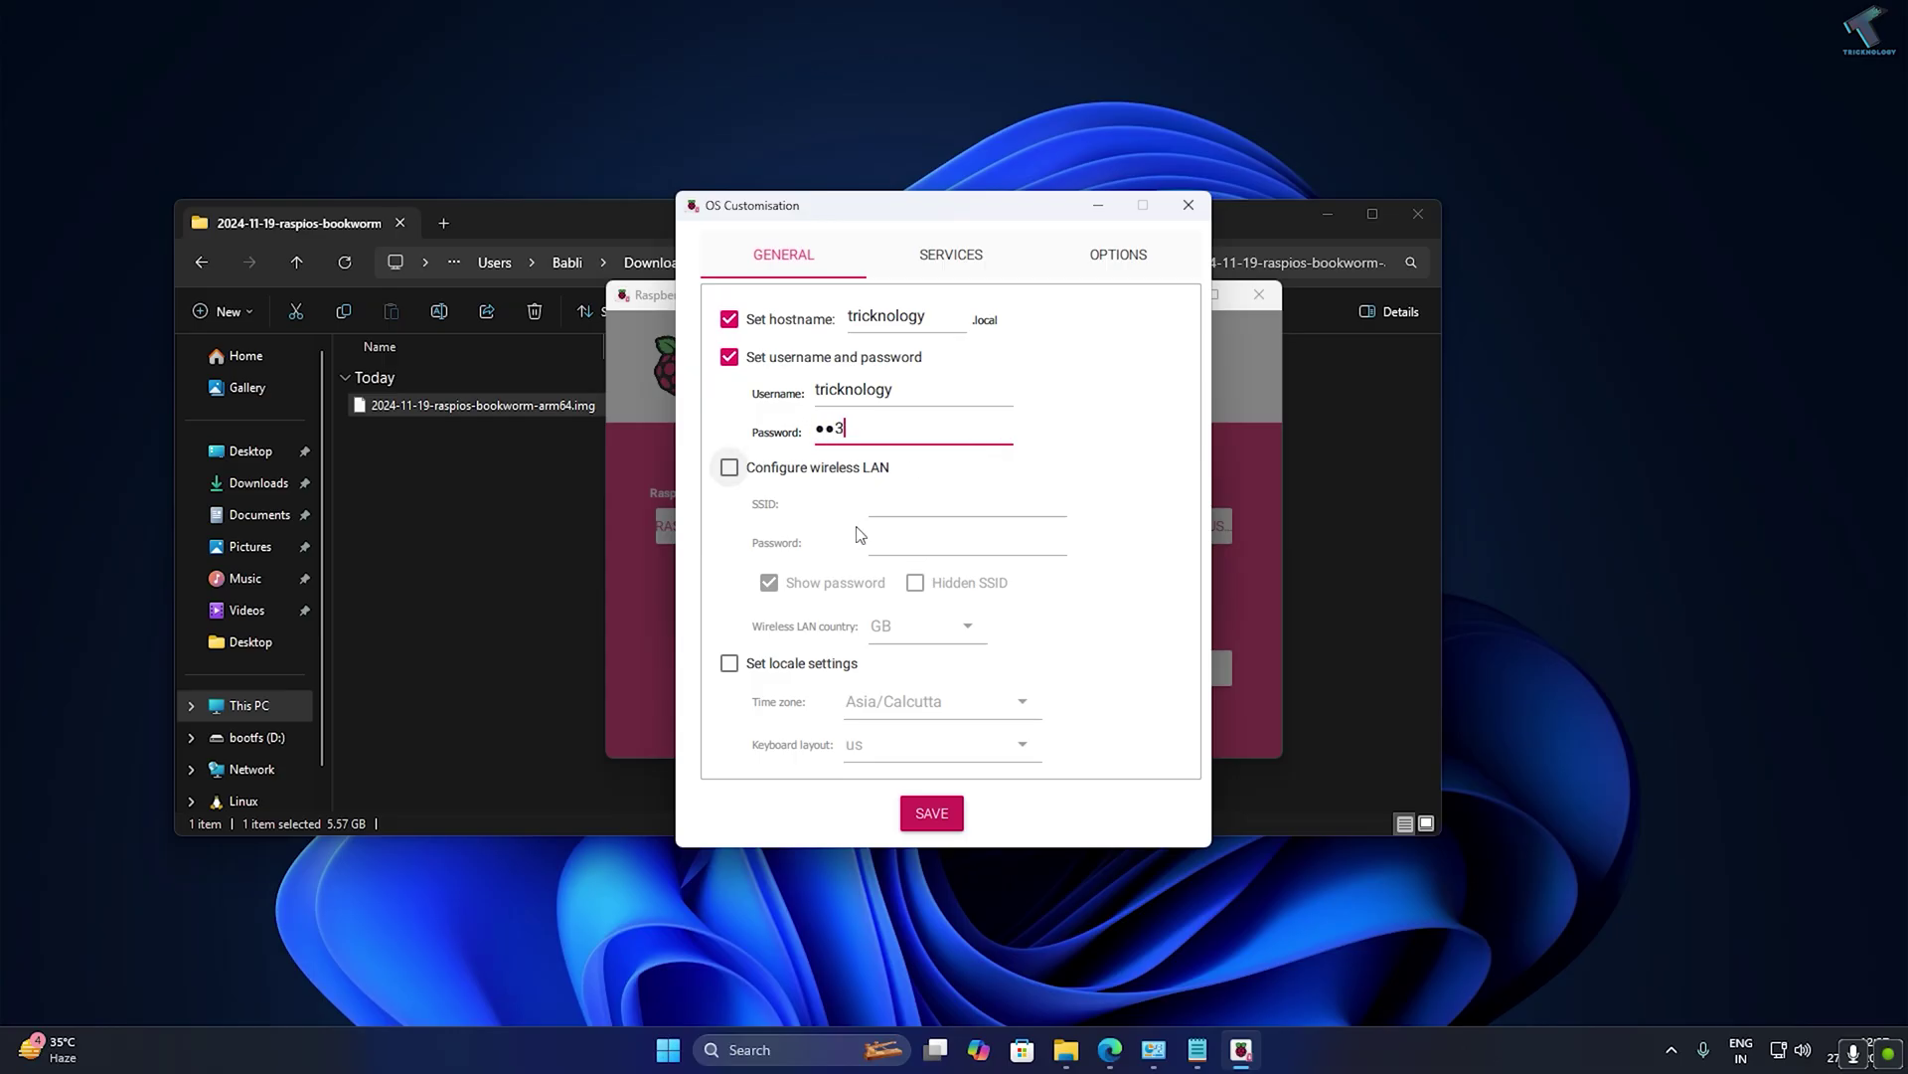
Enter the Wi-Fi network and password, and set Asia/Calcutta locale with us keyboard.
click(729, 468)
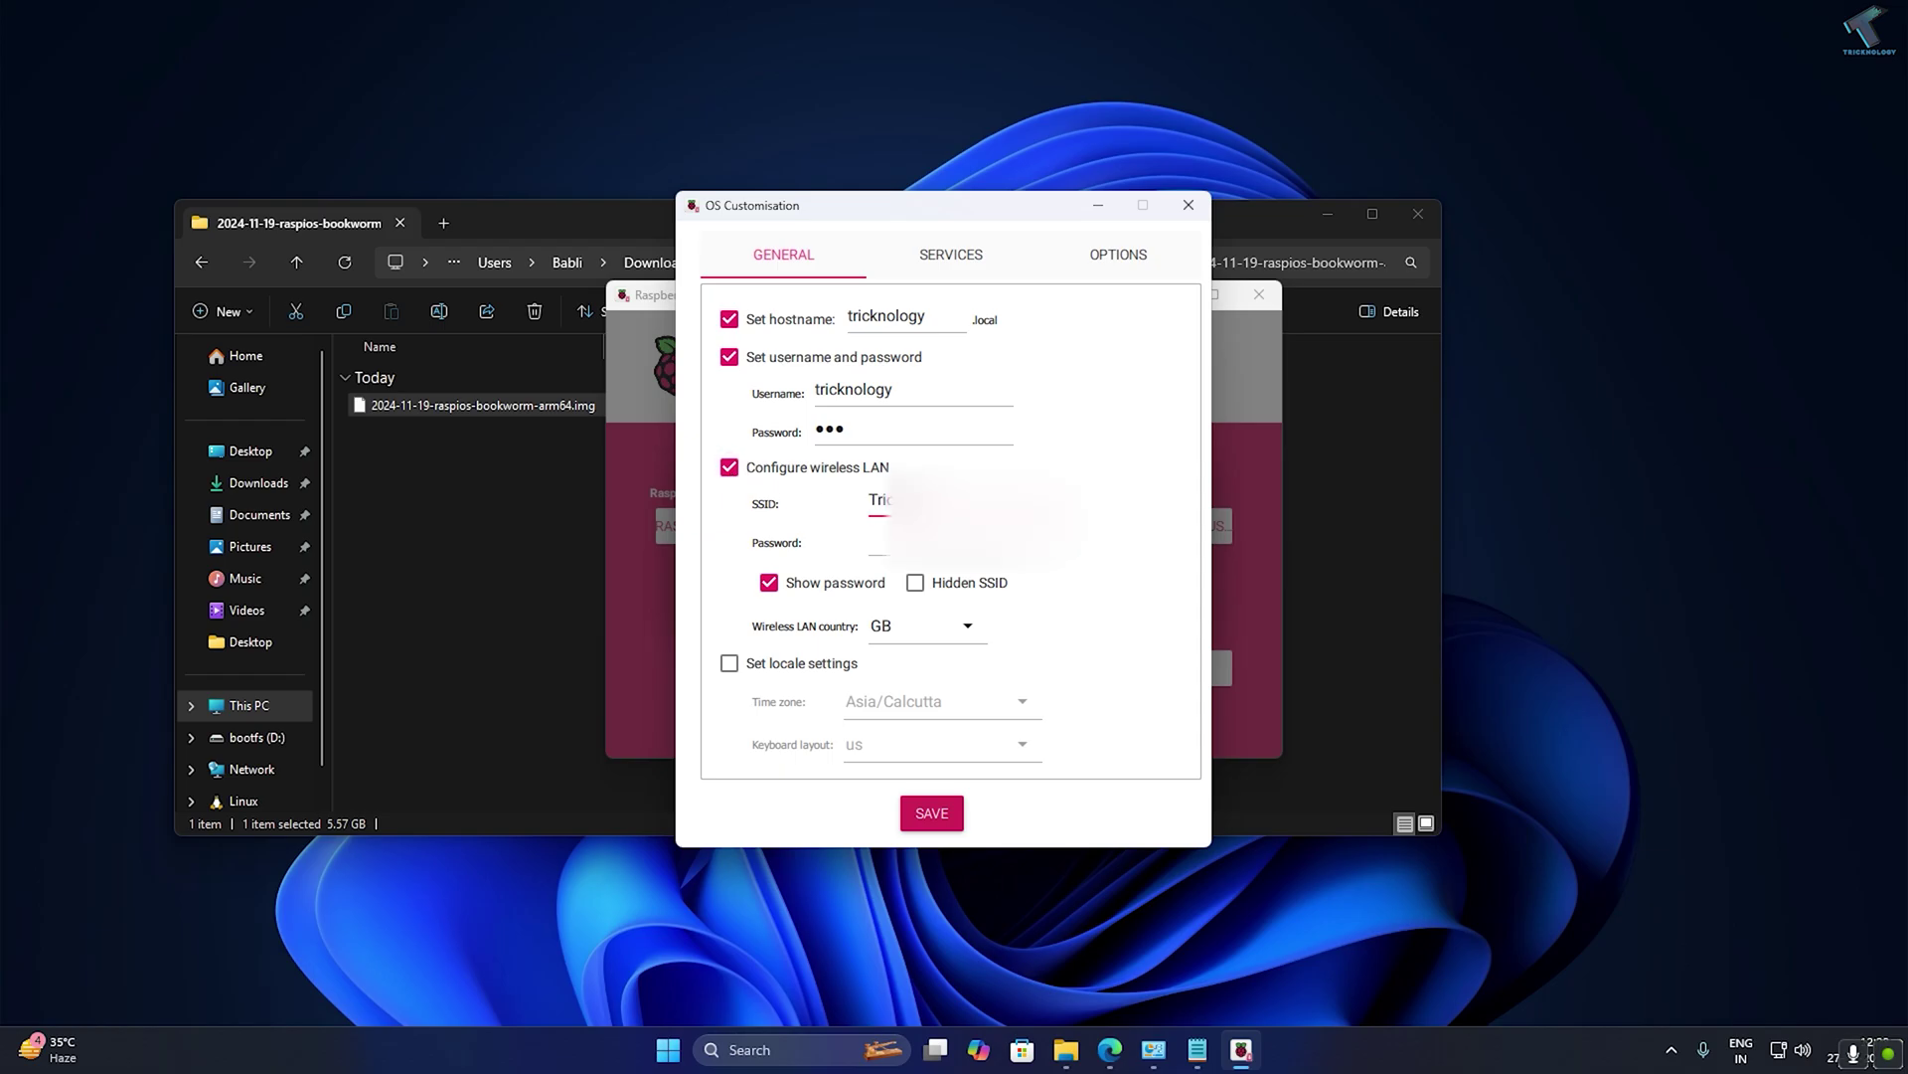
click(879, 543)
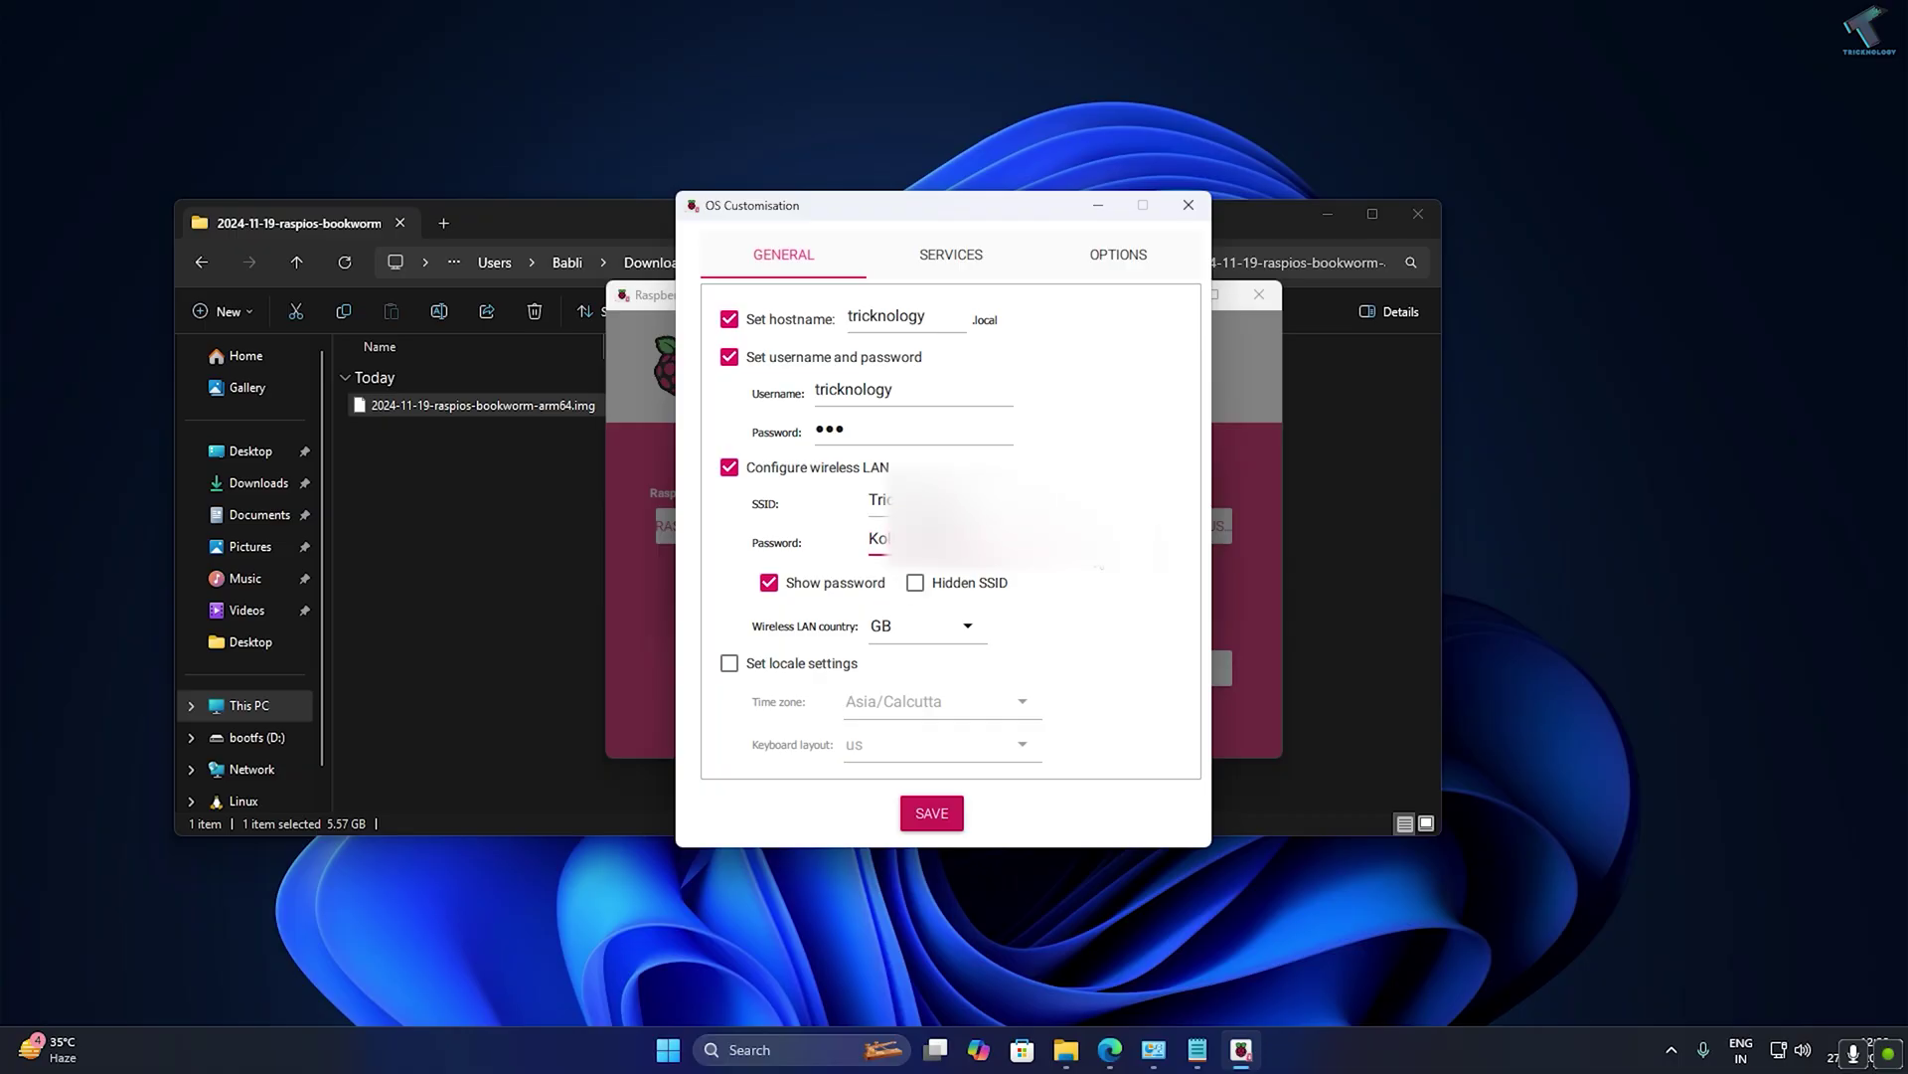
click(730, 663)
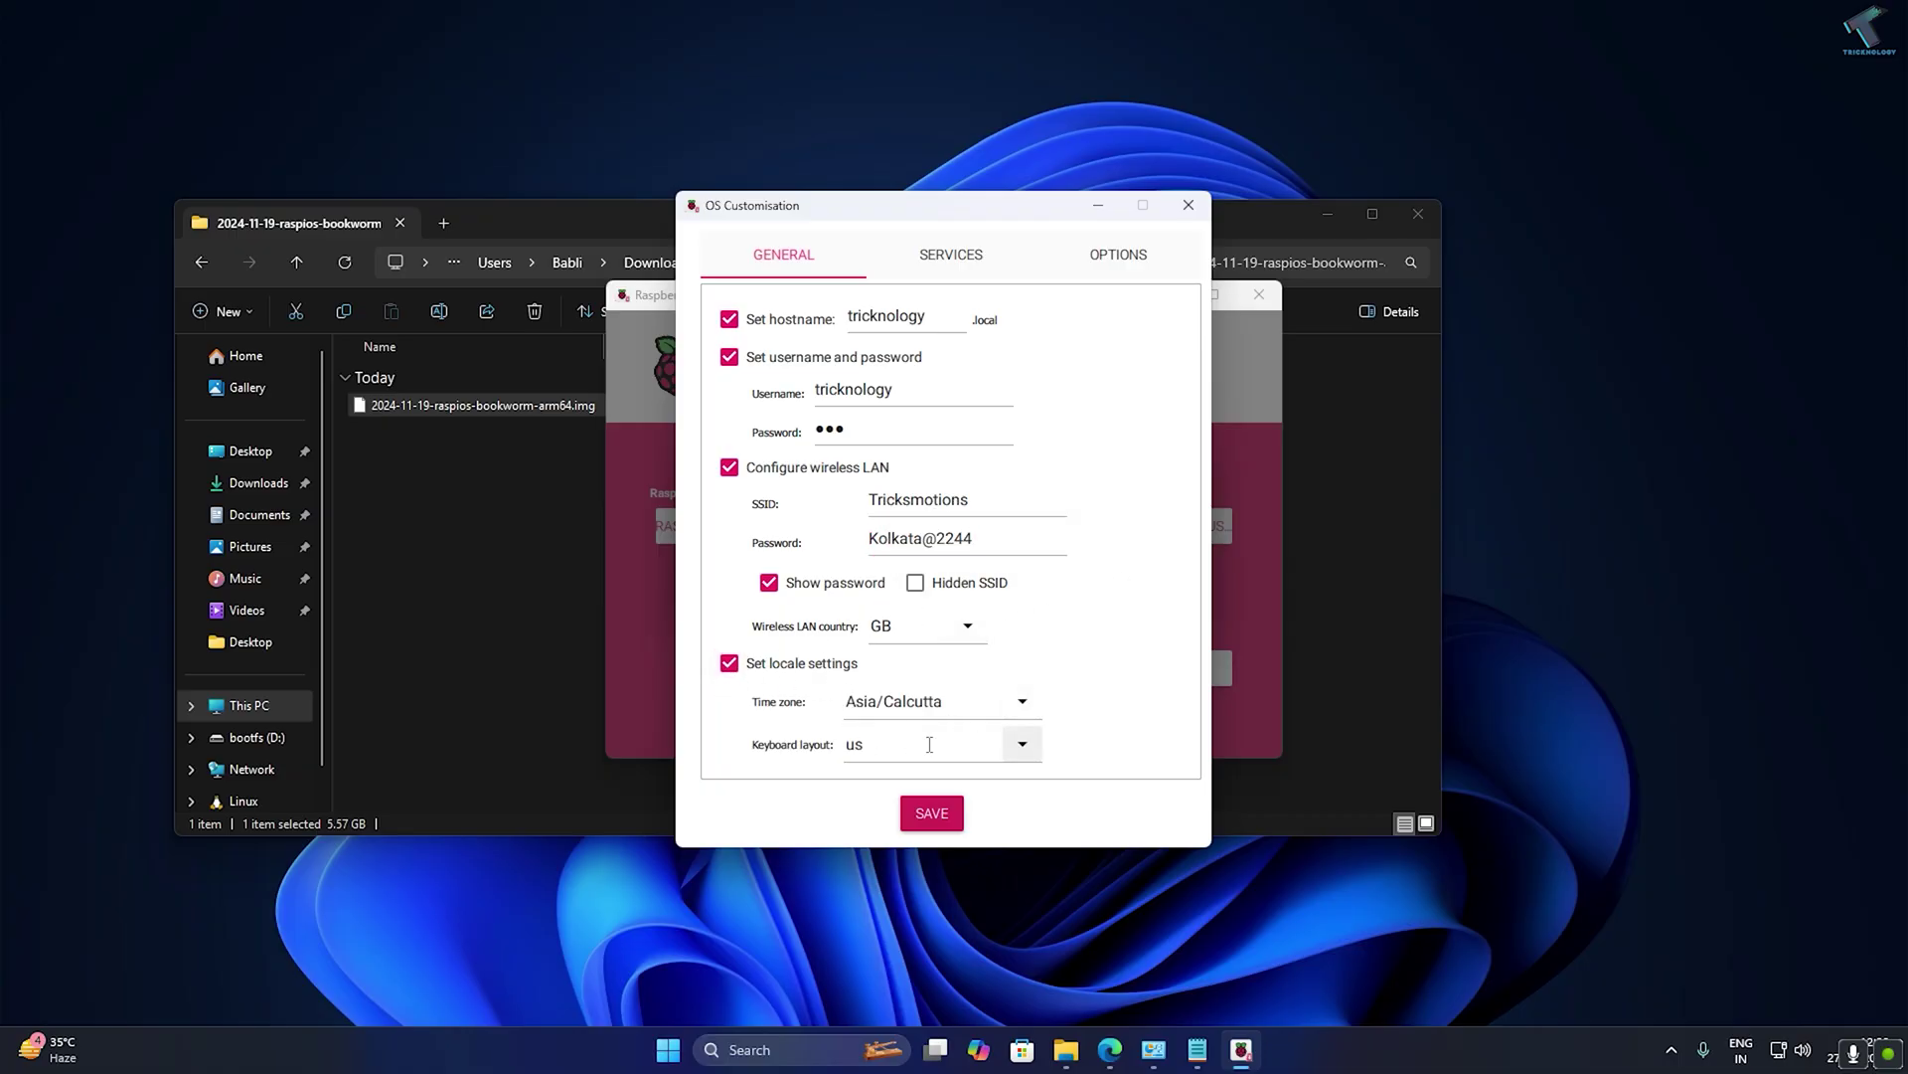
Enable SSH with password authentication and a finish sound, then save the customisation.
click(934, 263)
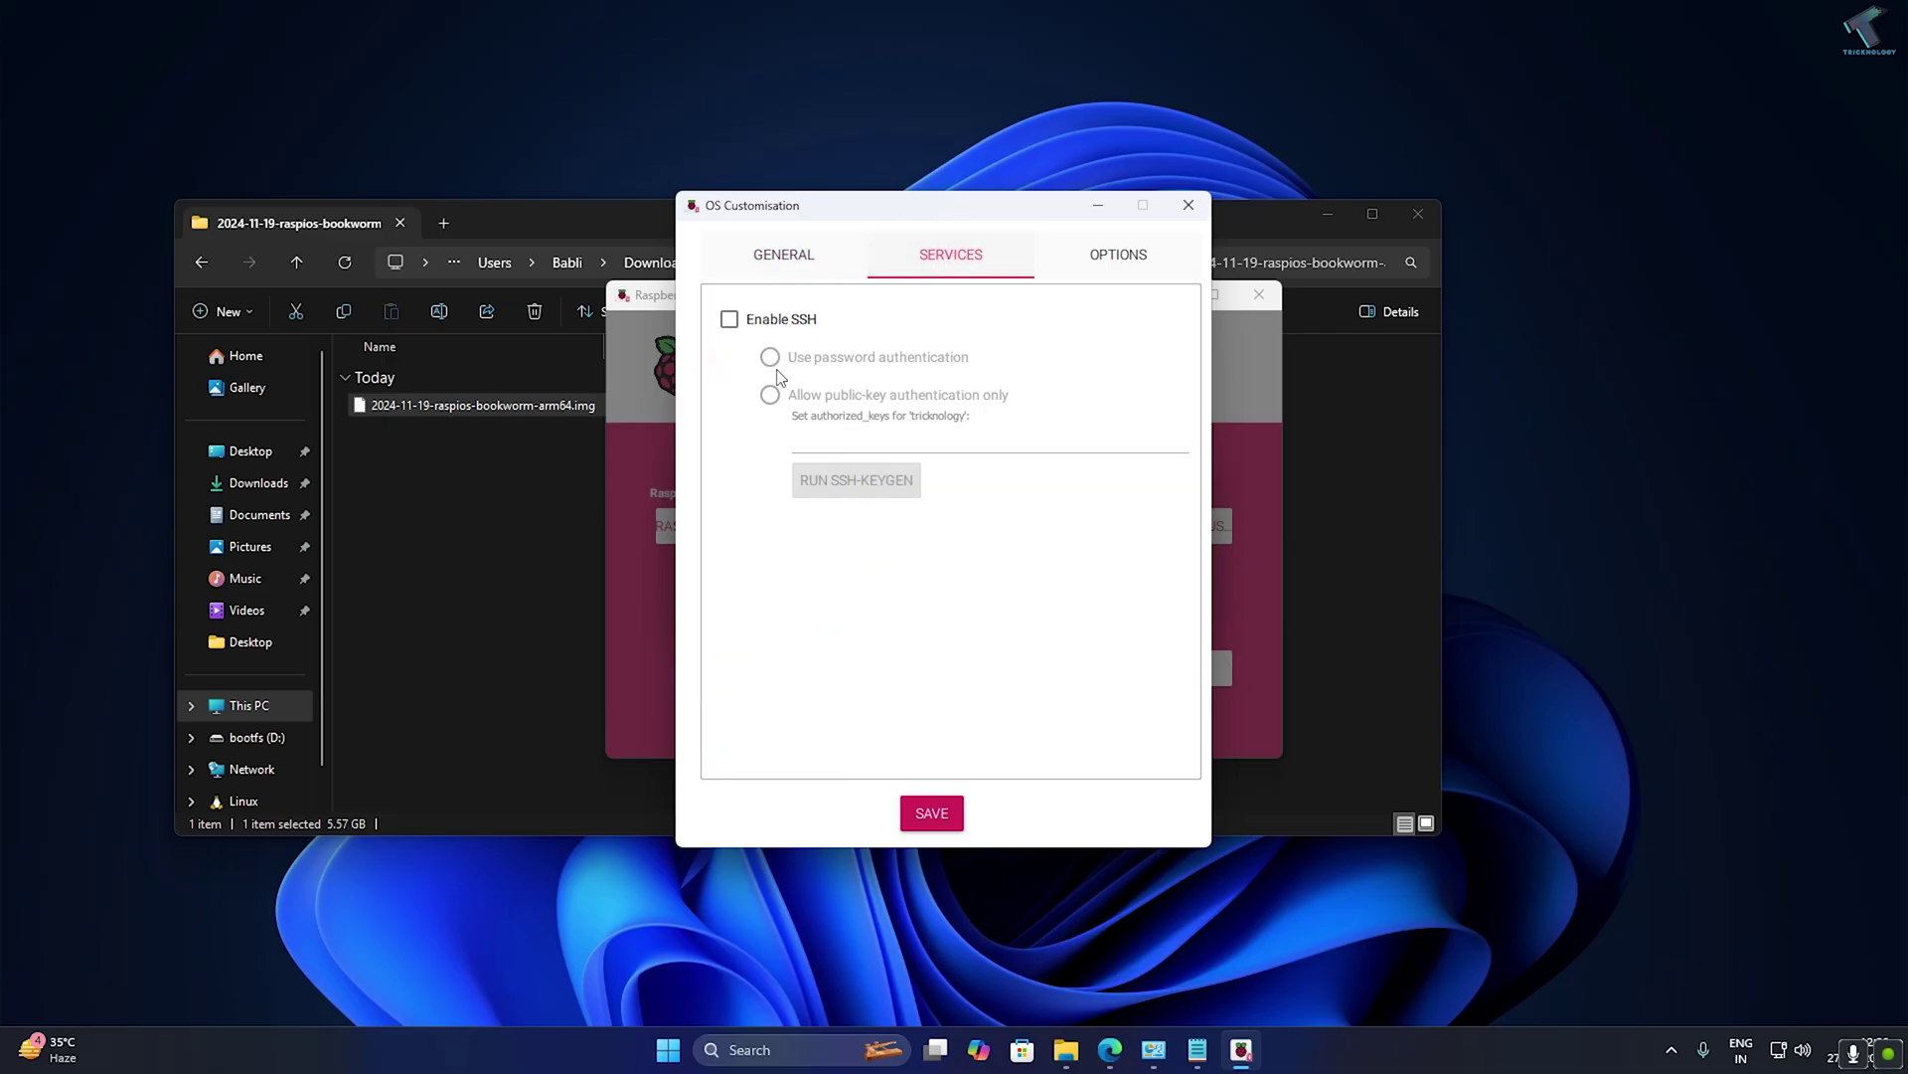
click(729, 320)
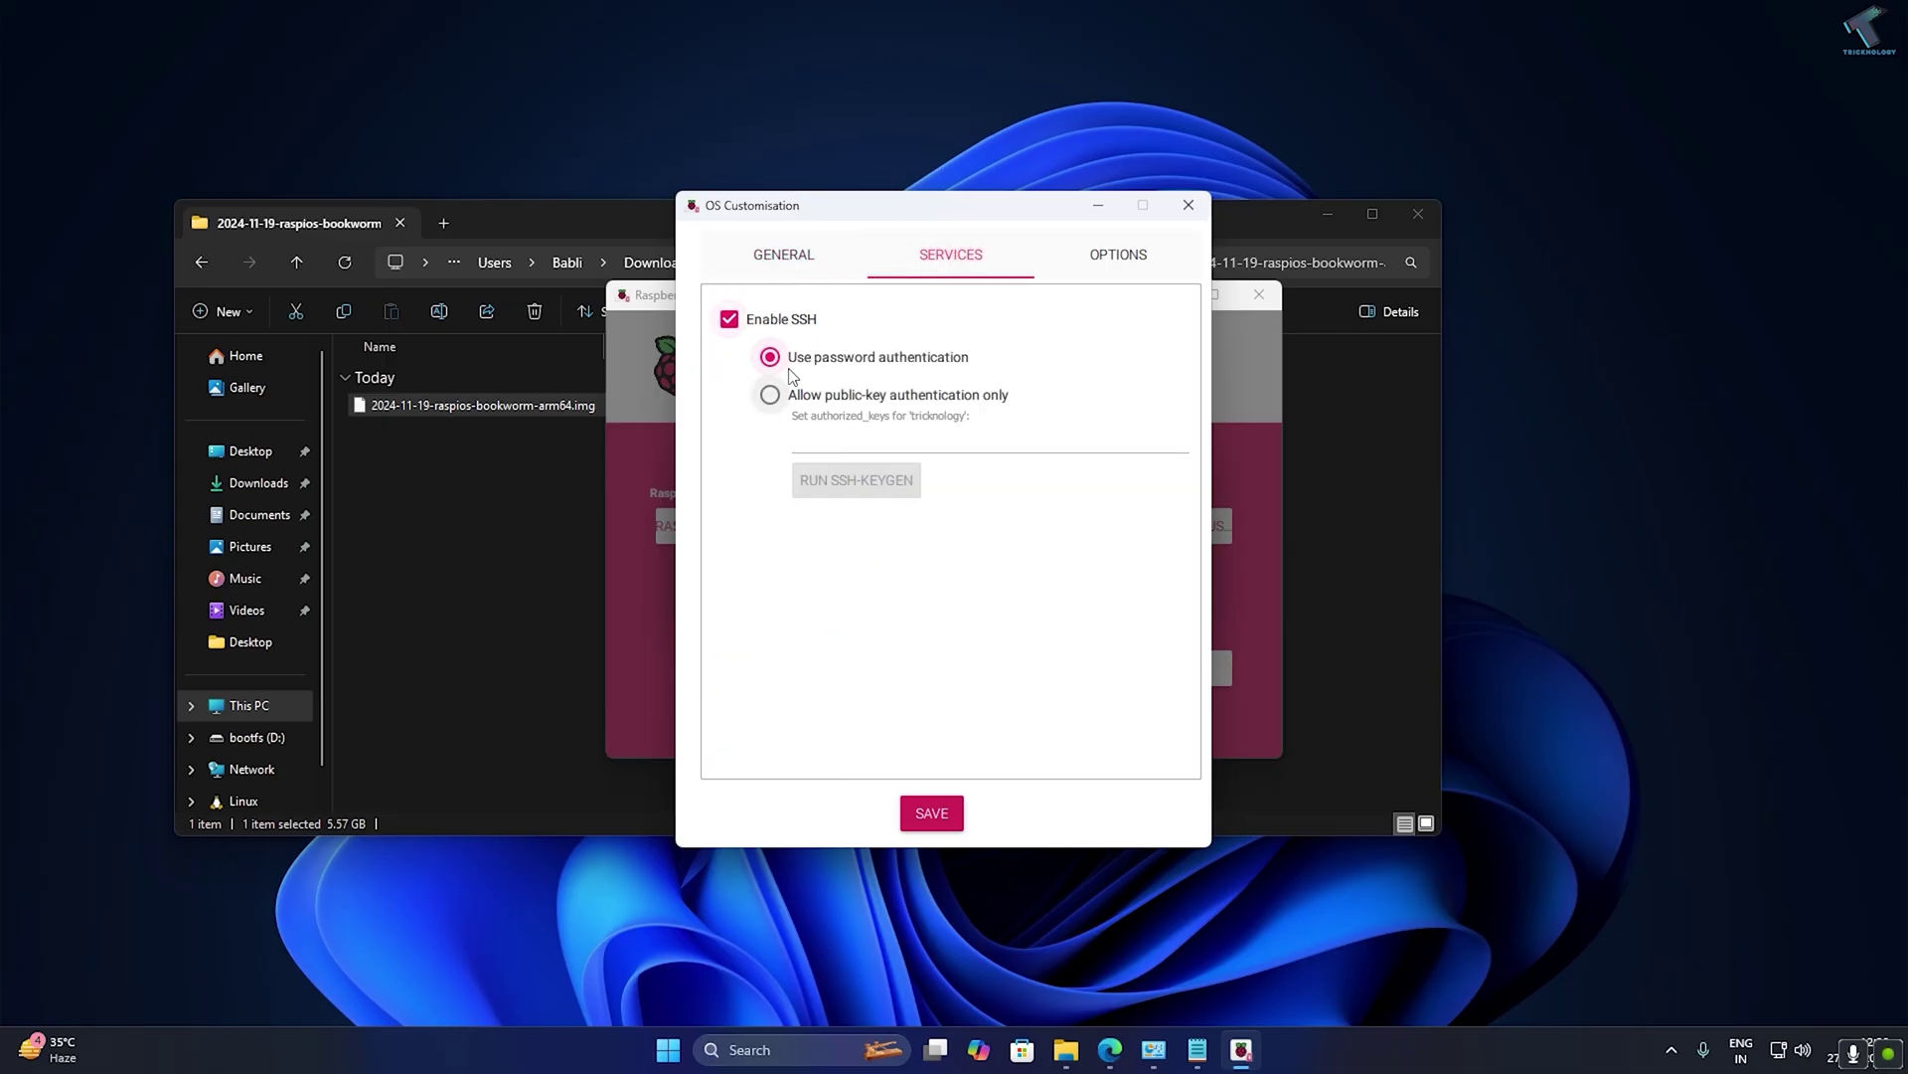
click(1118, 256)
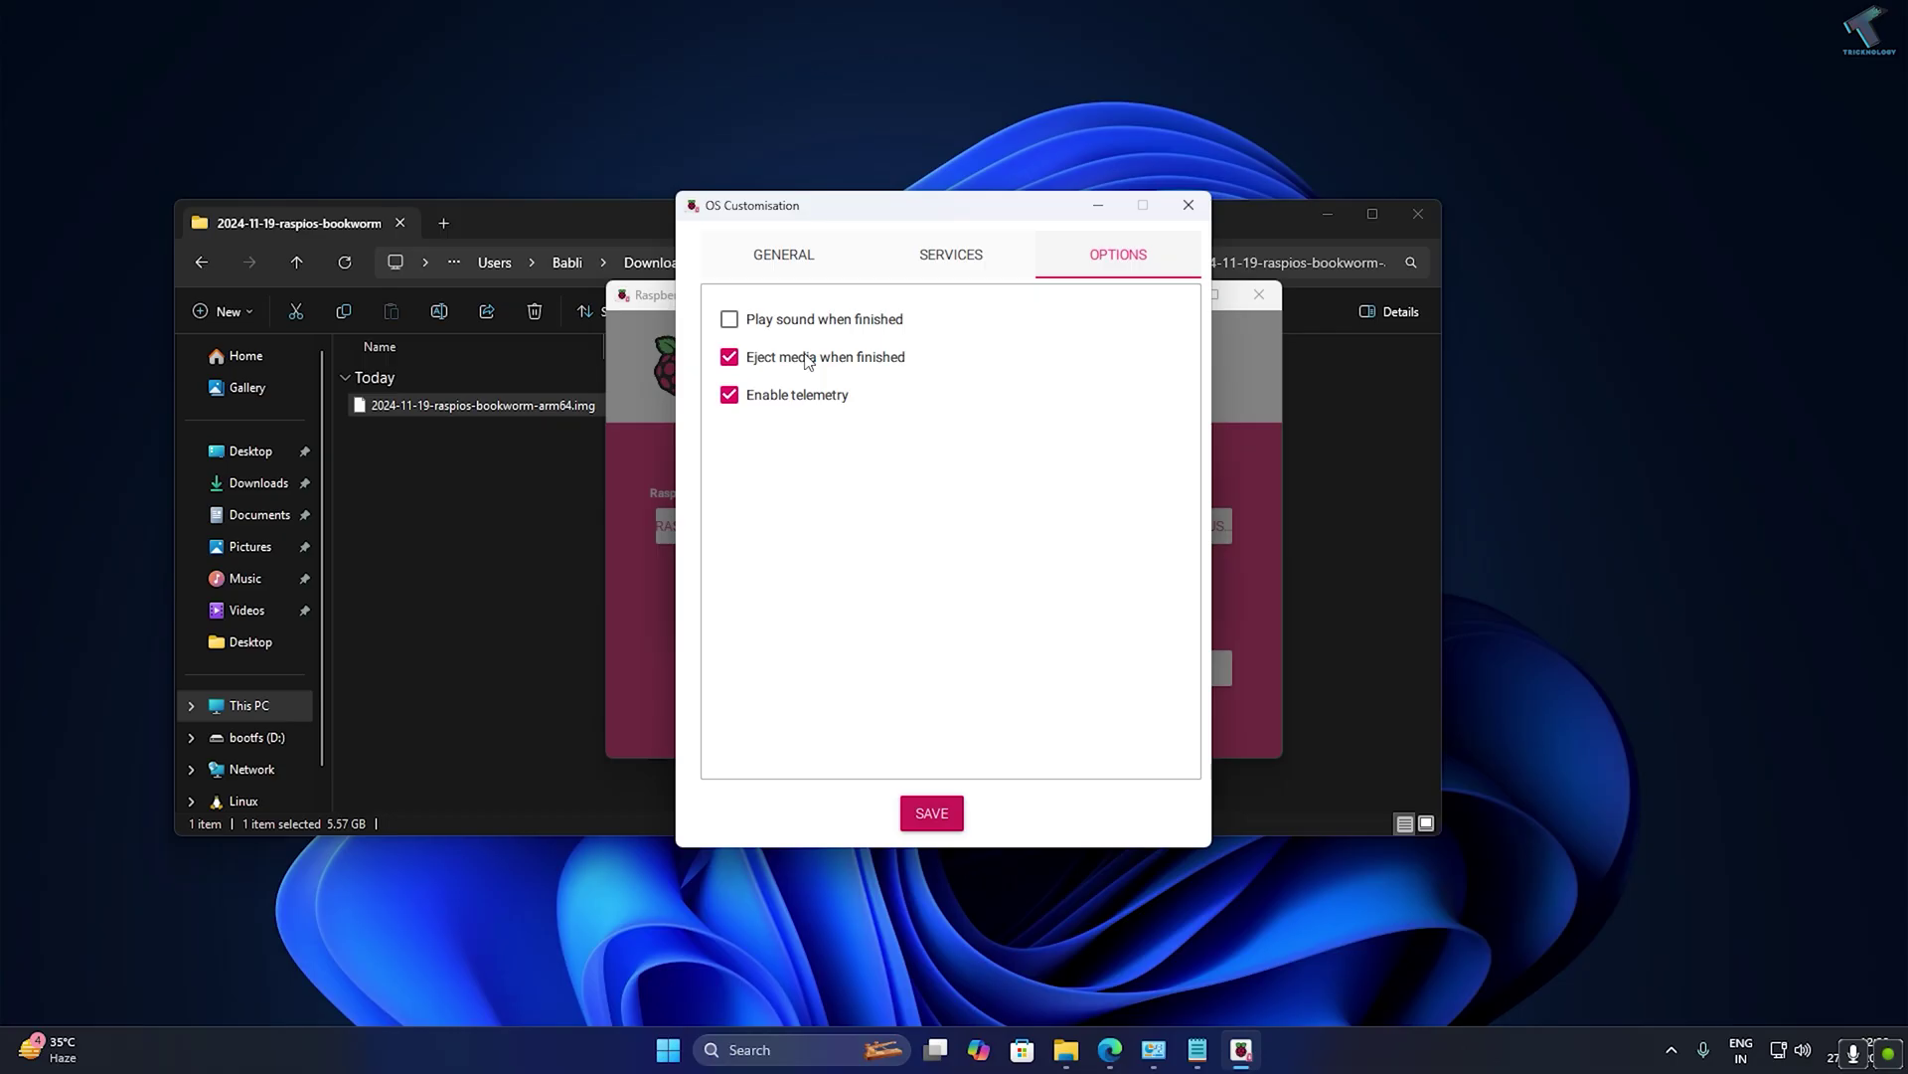
click(732, 315)
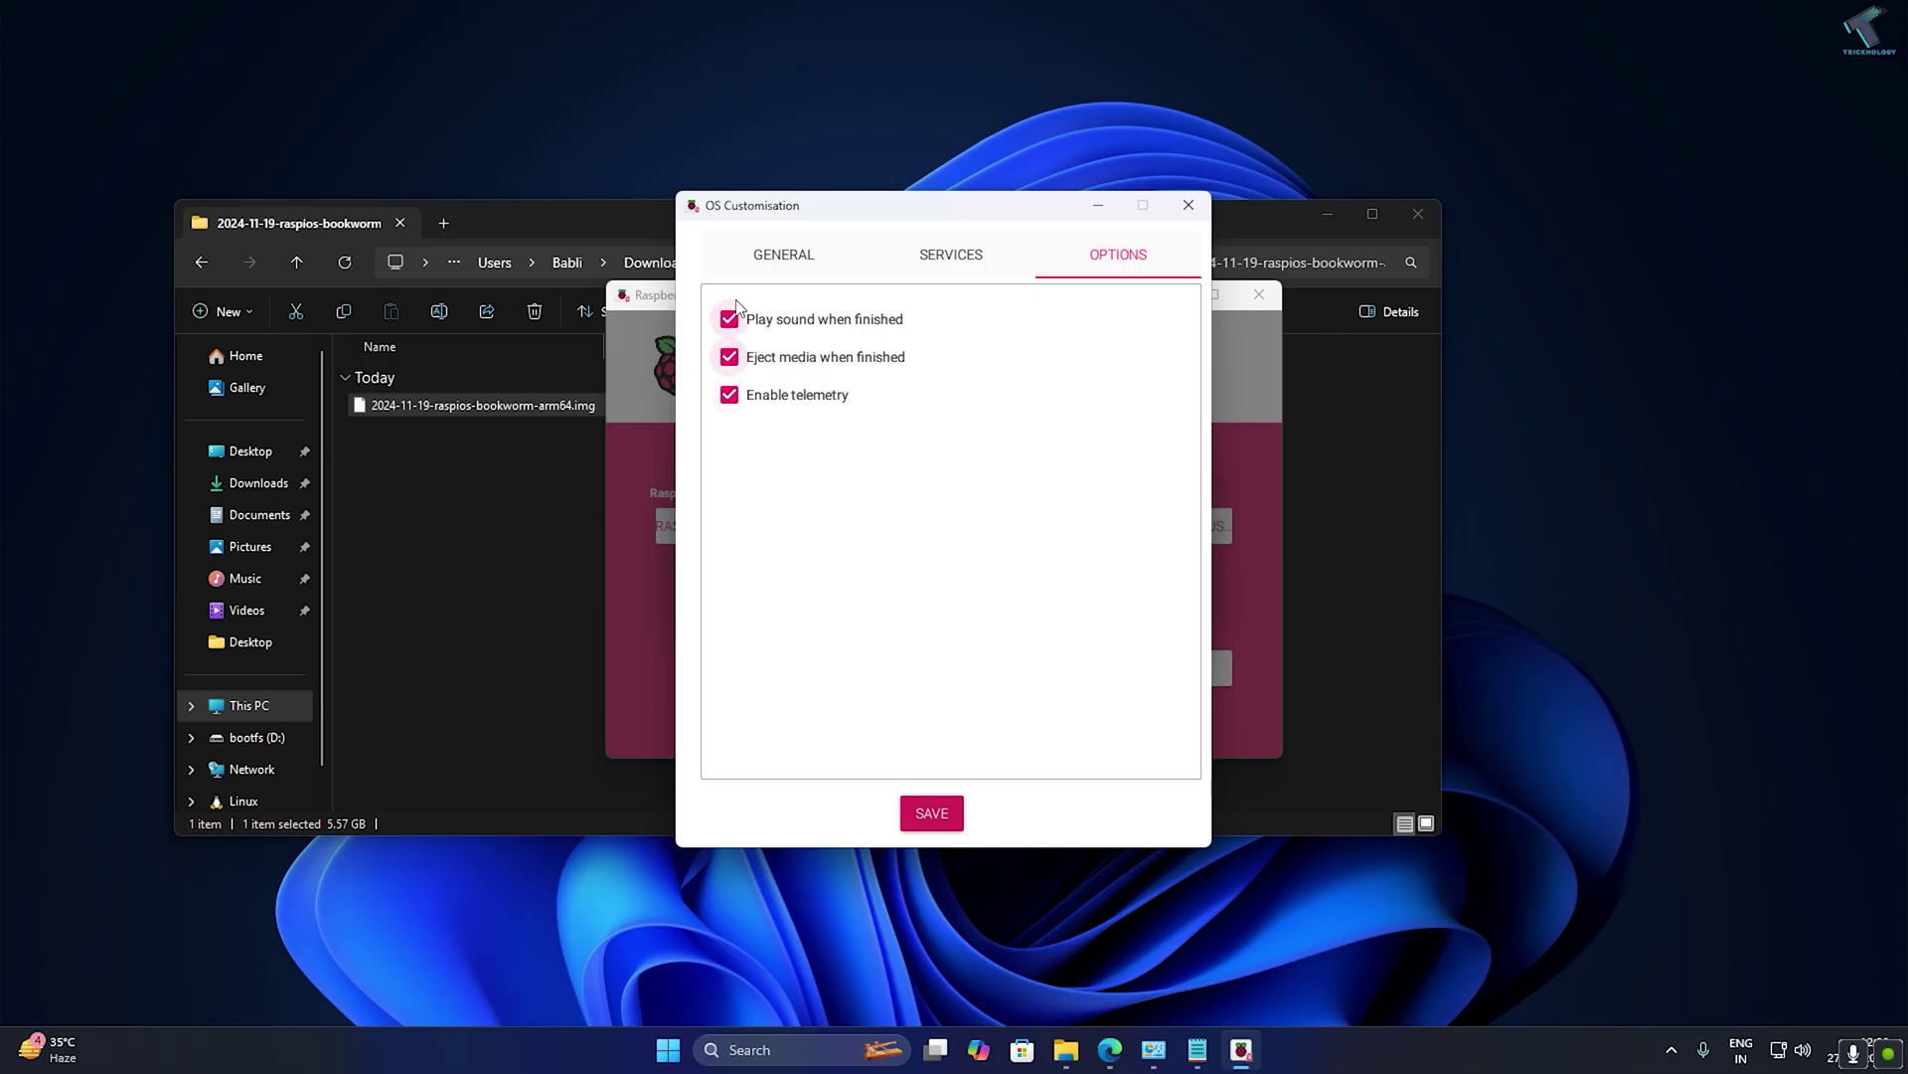
click(929, 810)
Apply the customisation, confirm erasing the USB device, and write the image.
click(1043, 588)
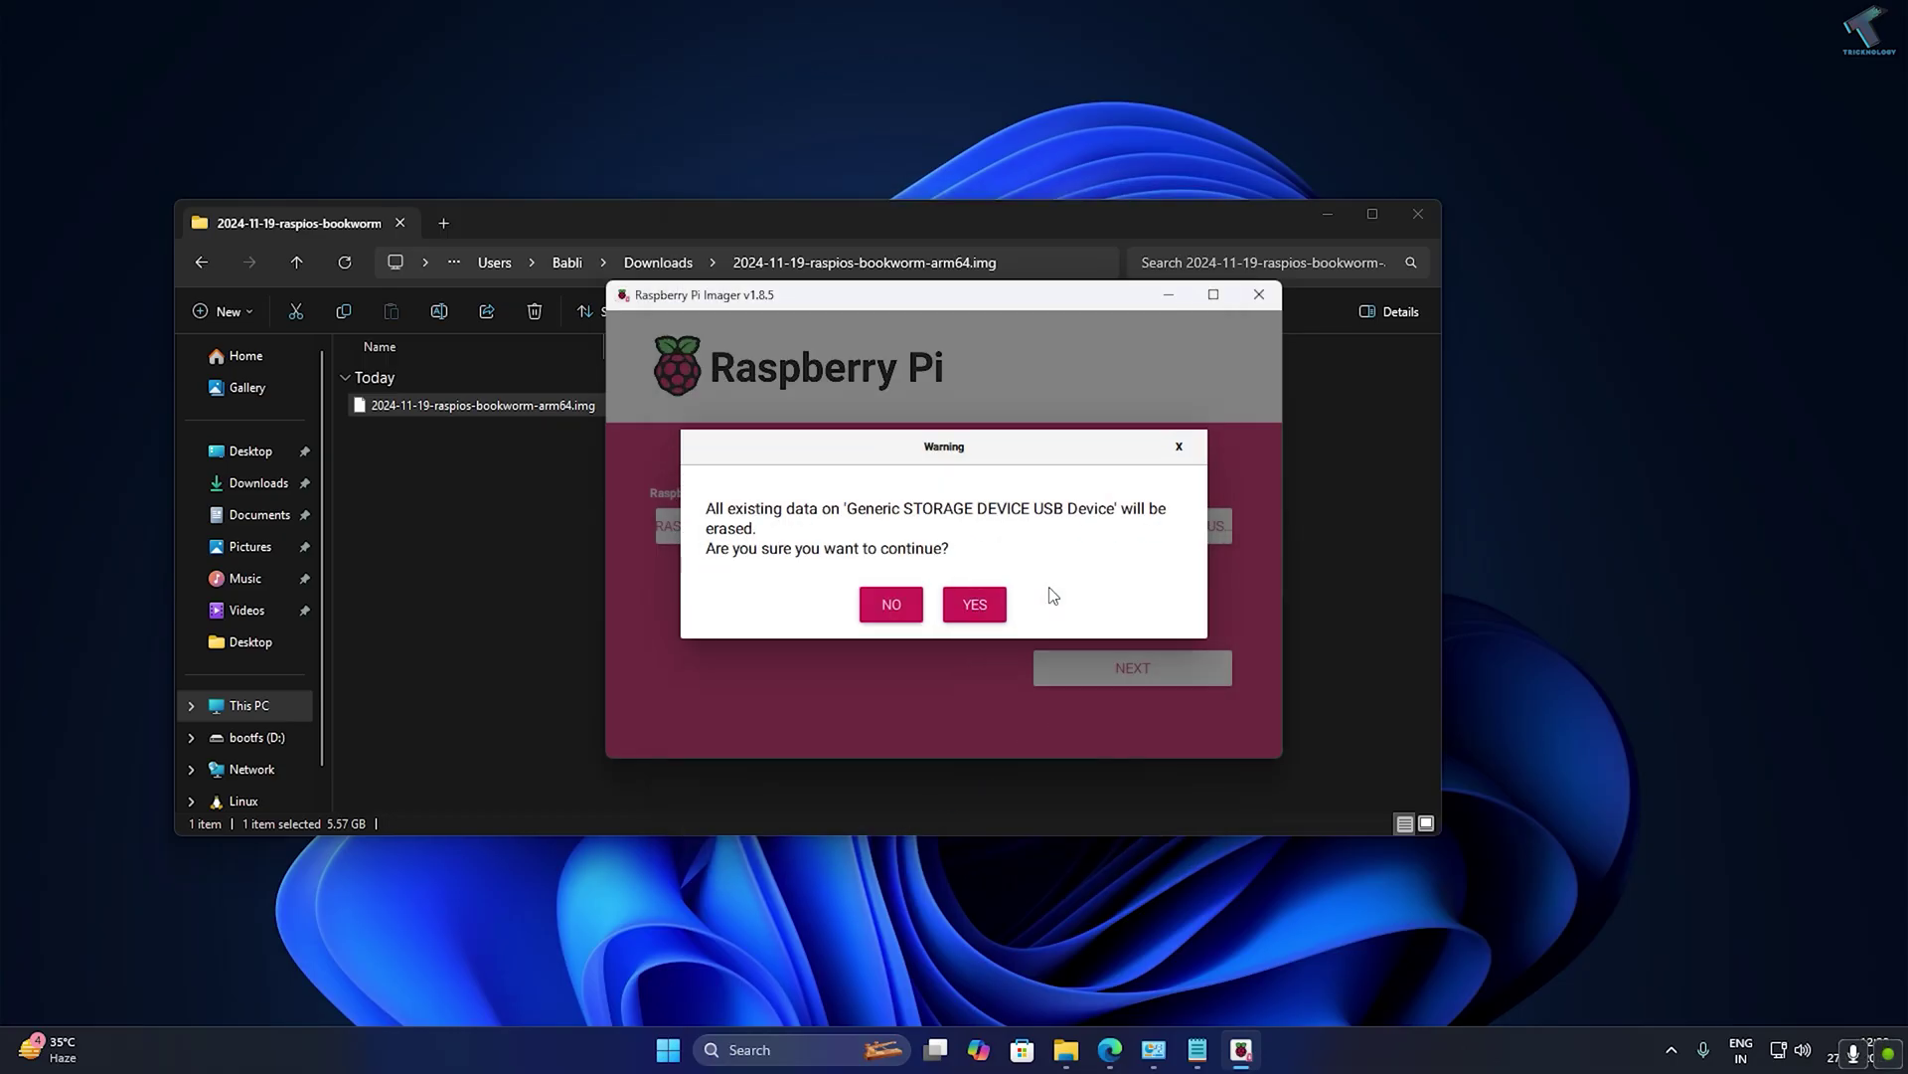
click(976, 605)
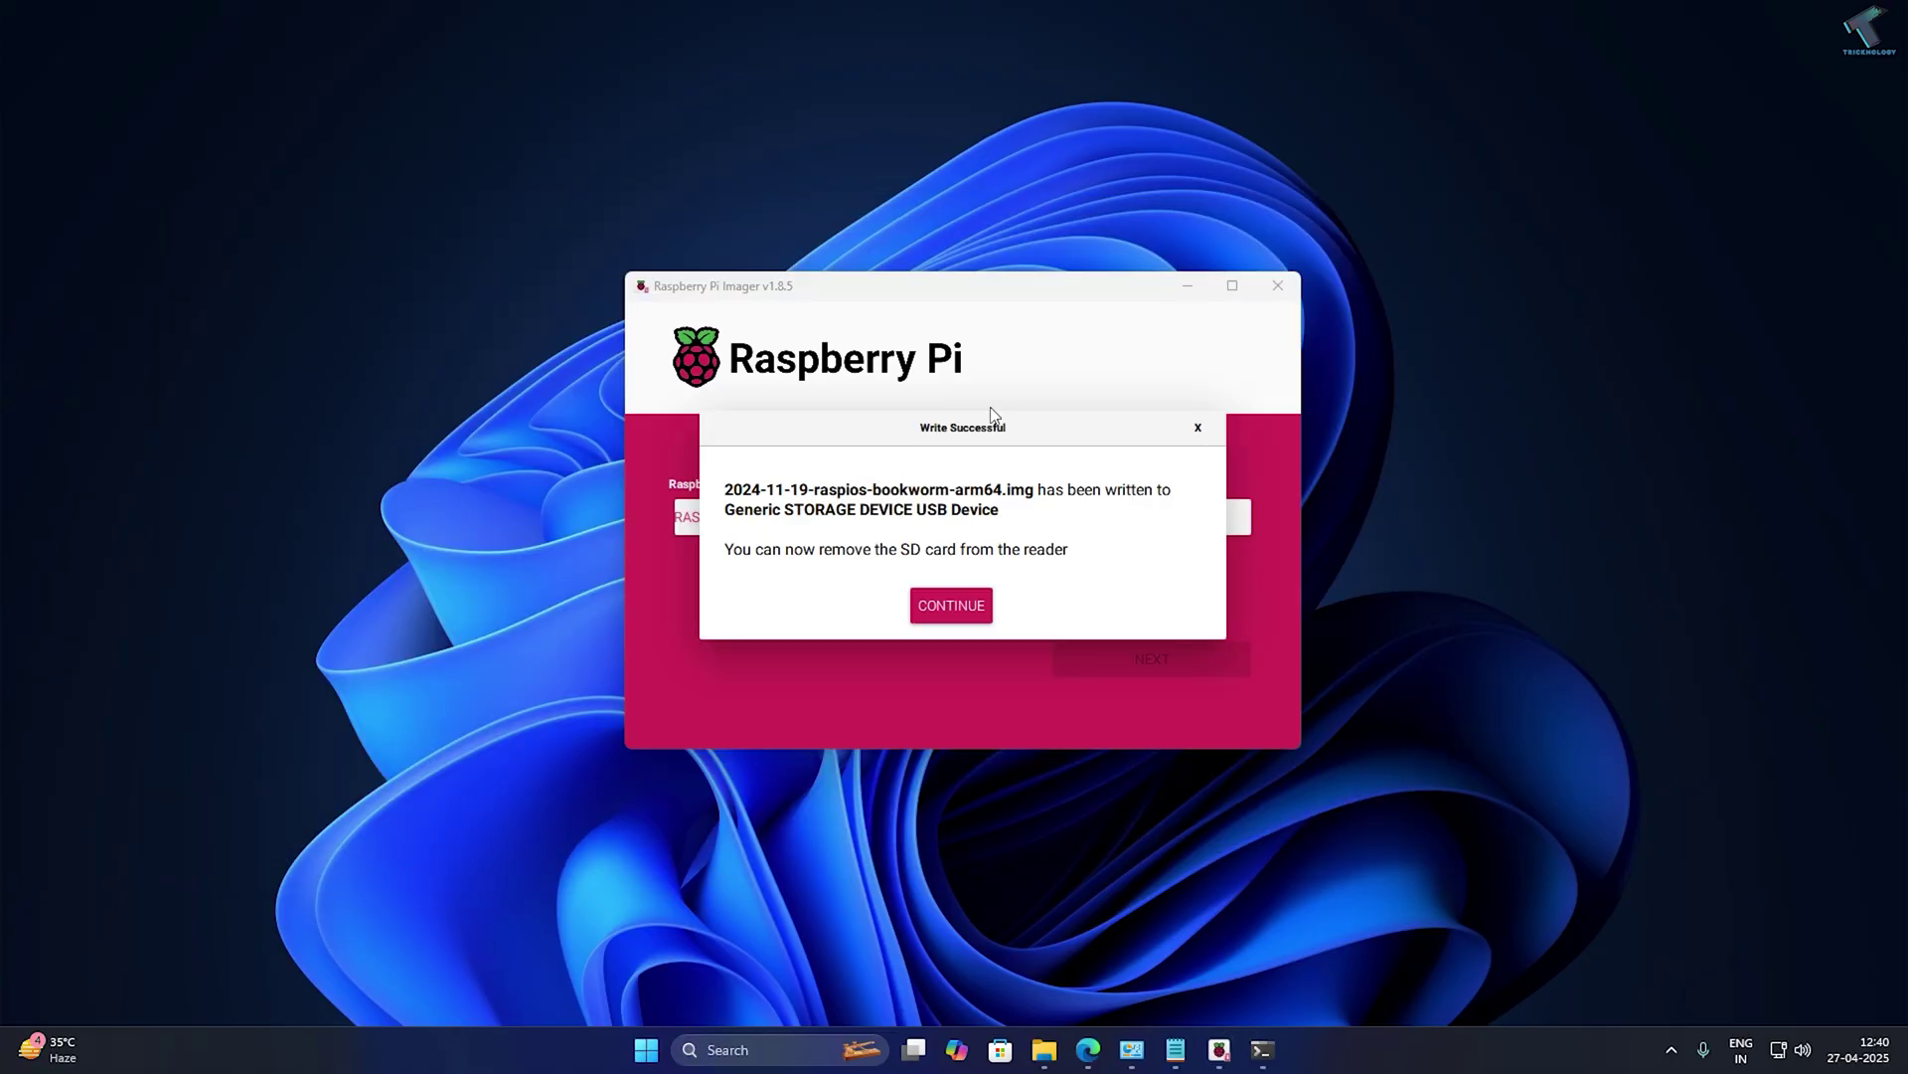
click(946, 610)
Close Raspberry Pi Imager and launch Command Prompt via cmd.
click(1277, 288)
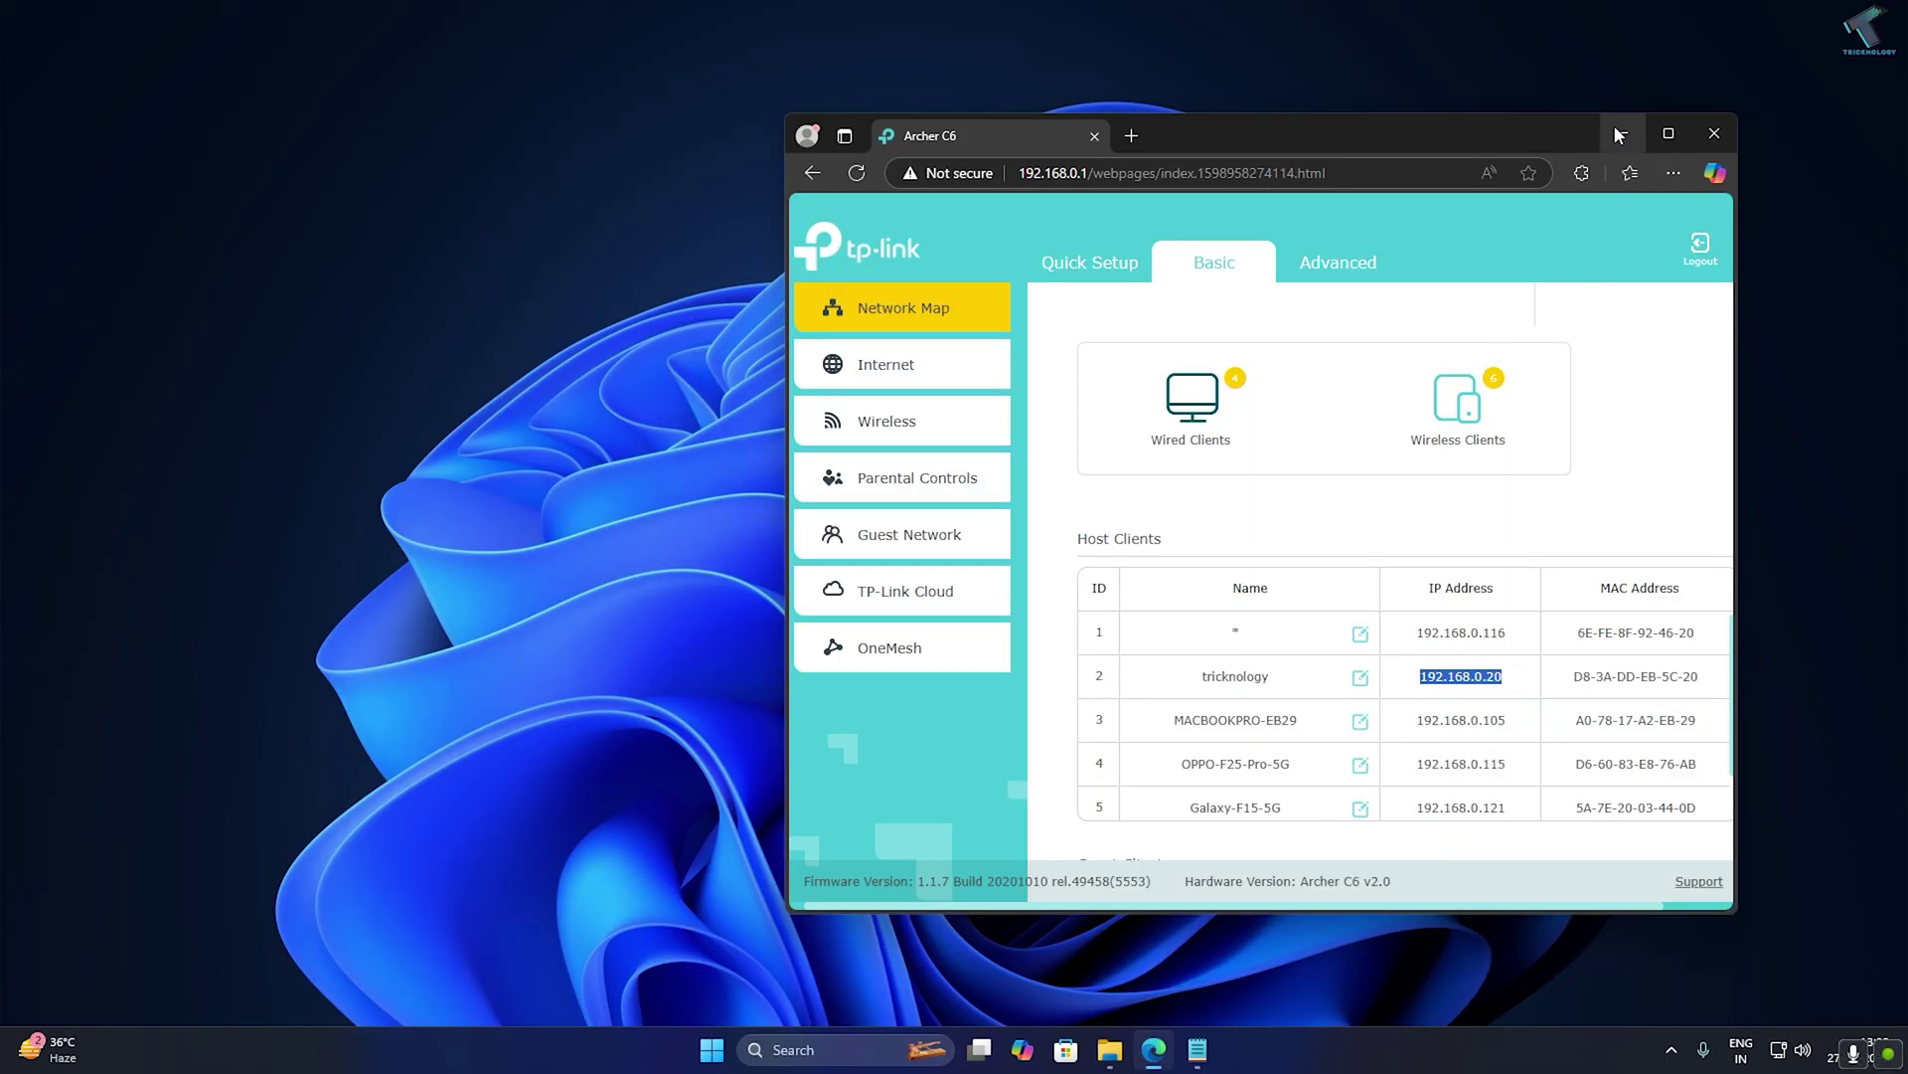
click(1616, 135)
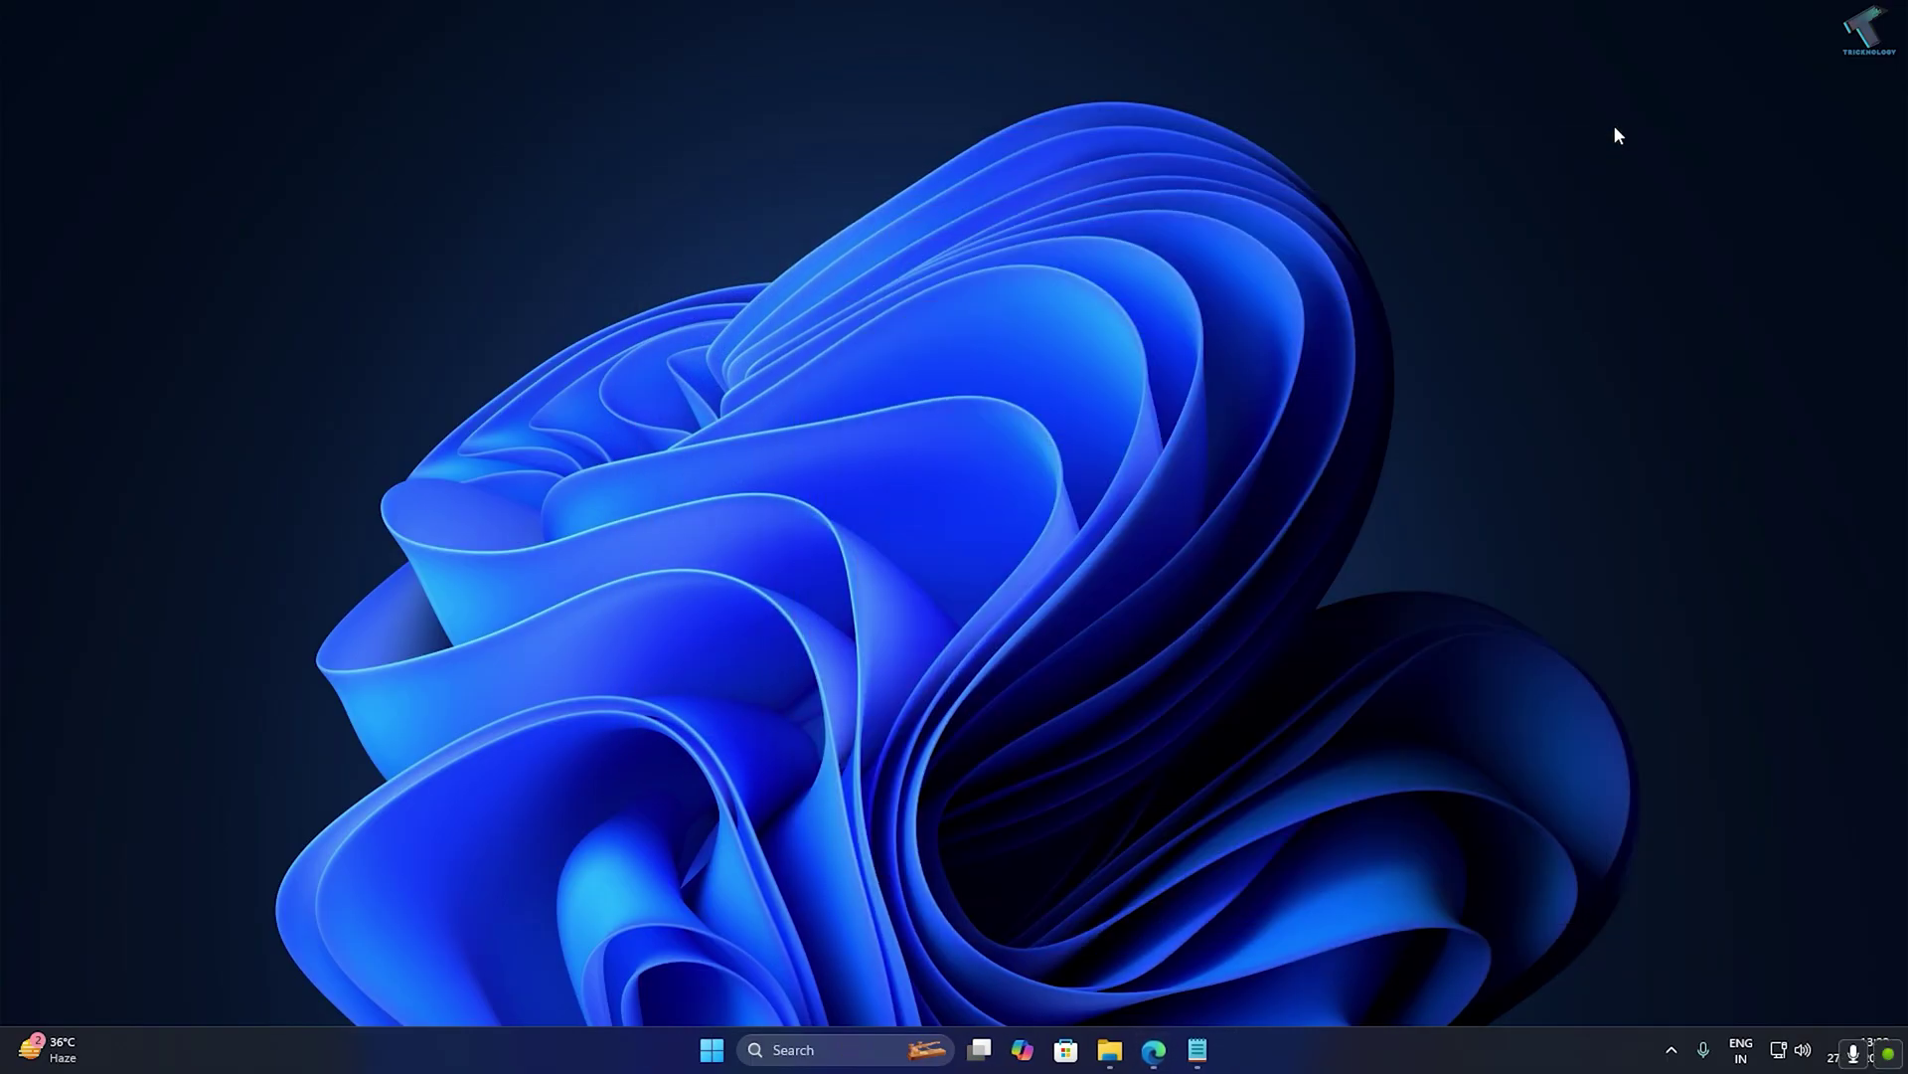
click(704, 1054)
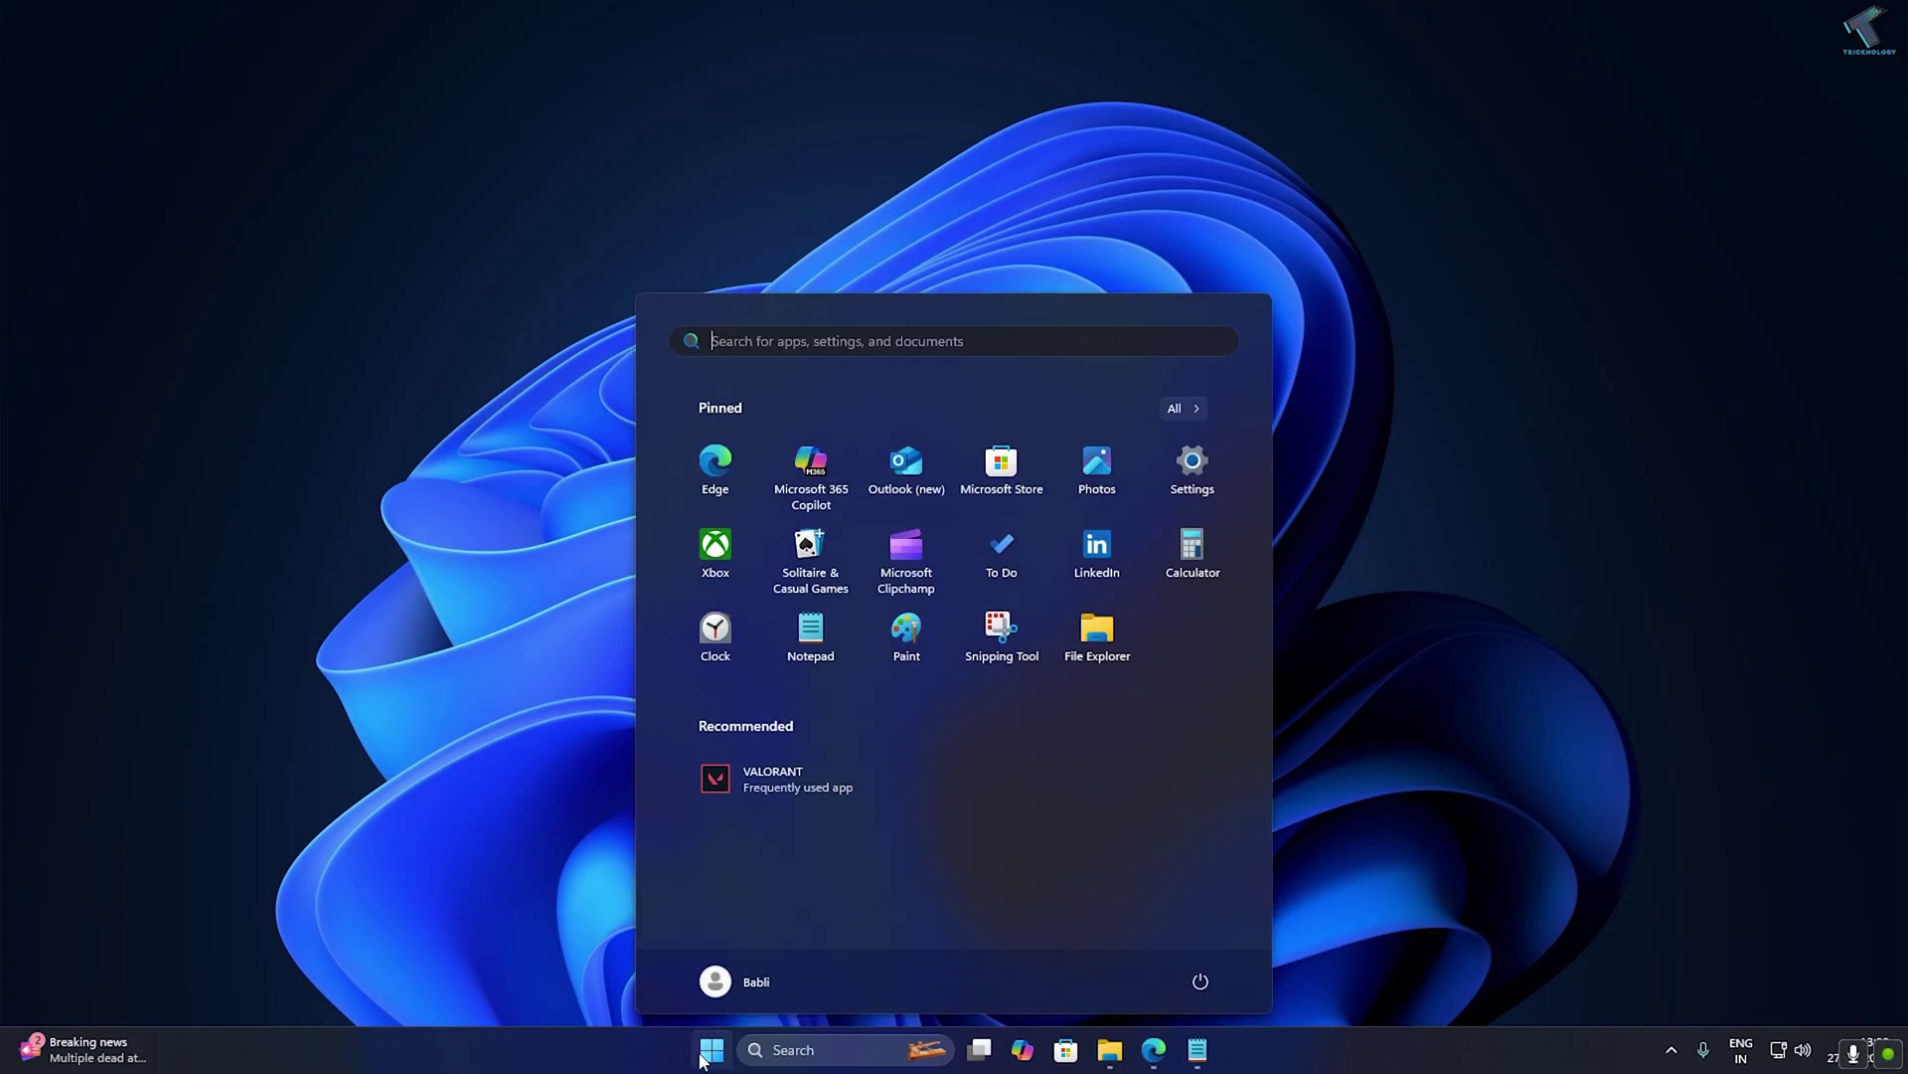
text(cmd)
key(Return)
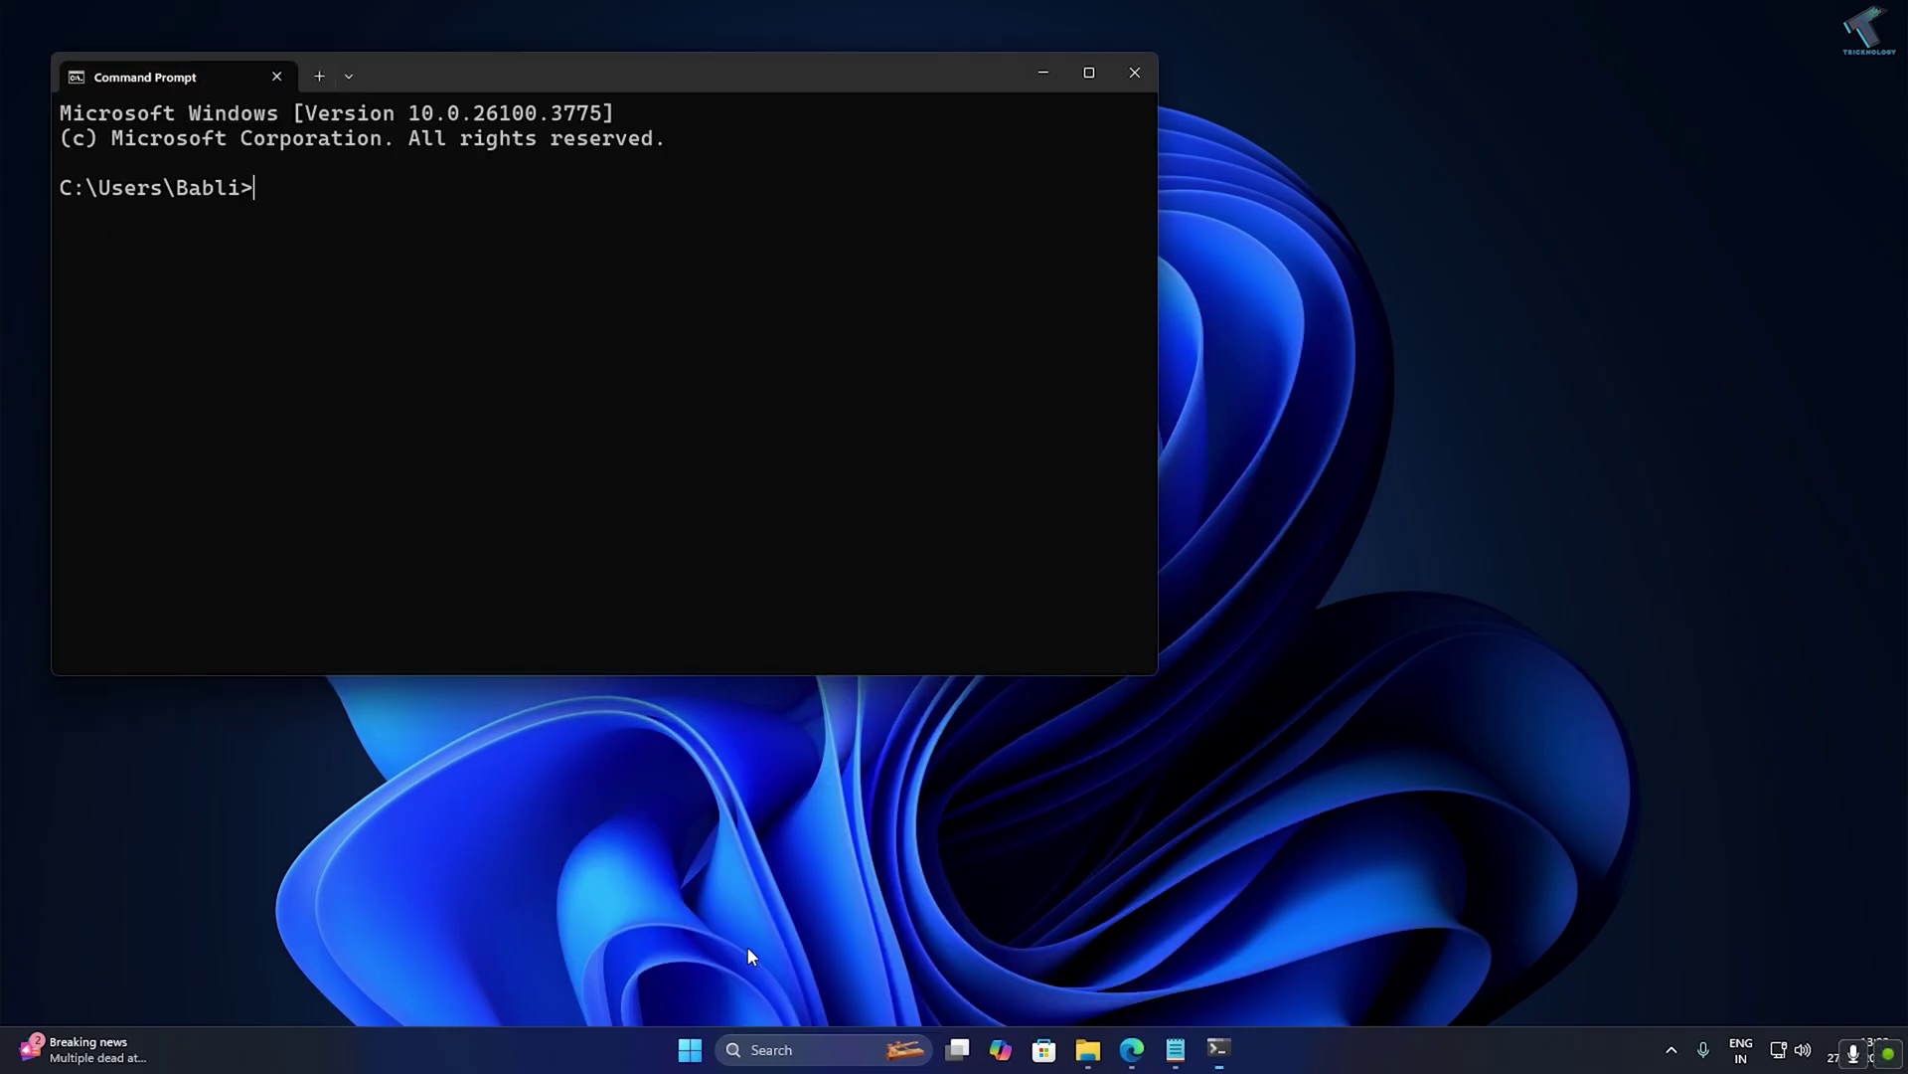
drag(843, 73, 930, 93)
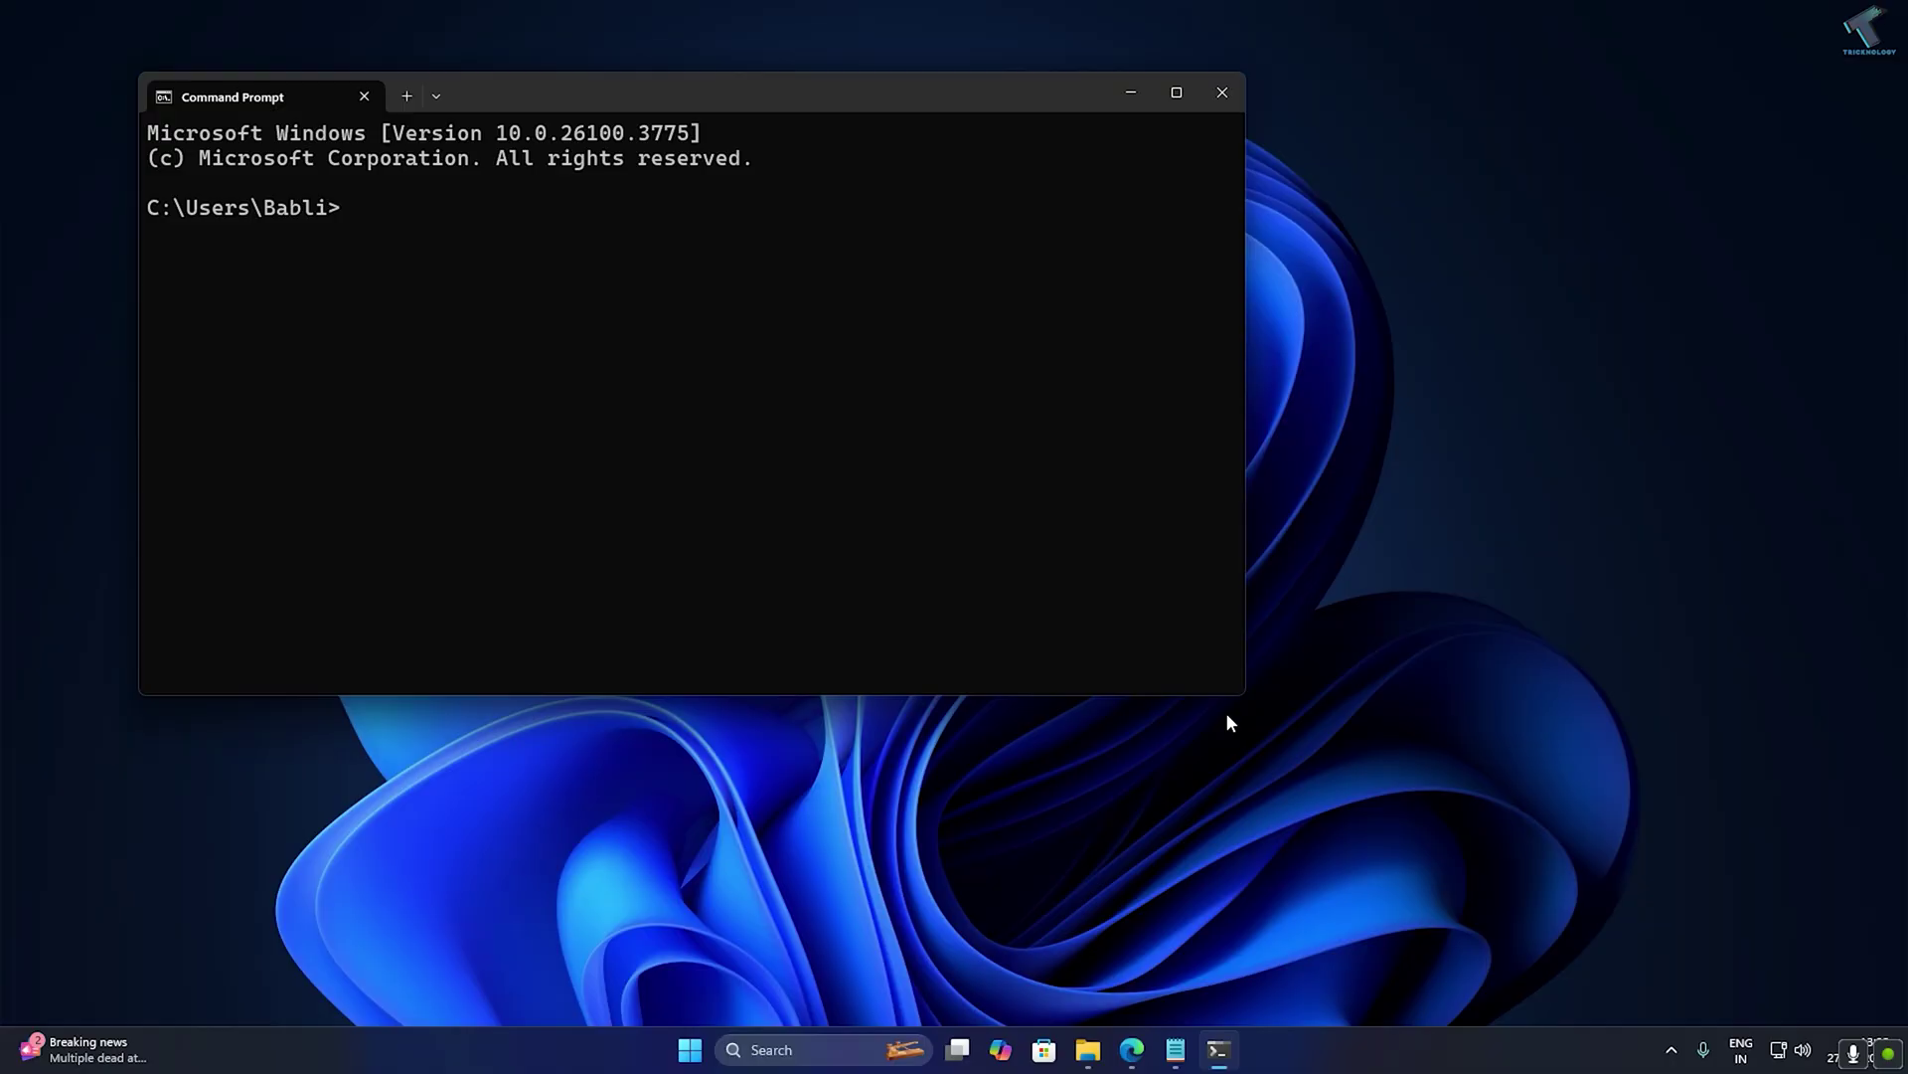
drag(1250, 701, 1783, 782)
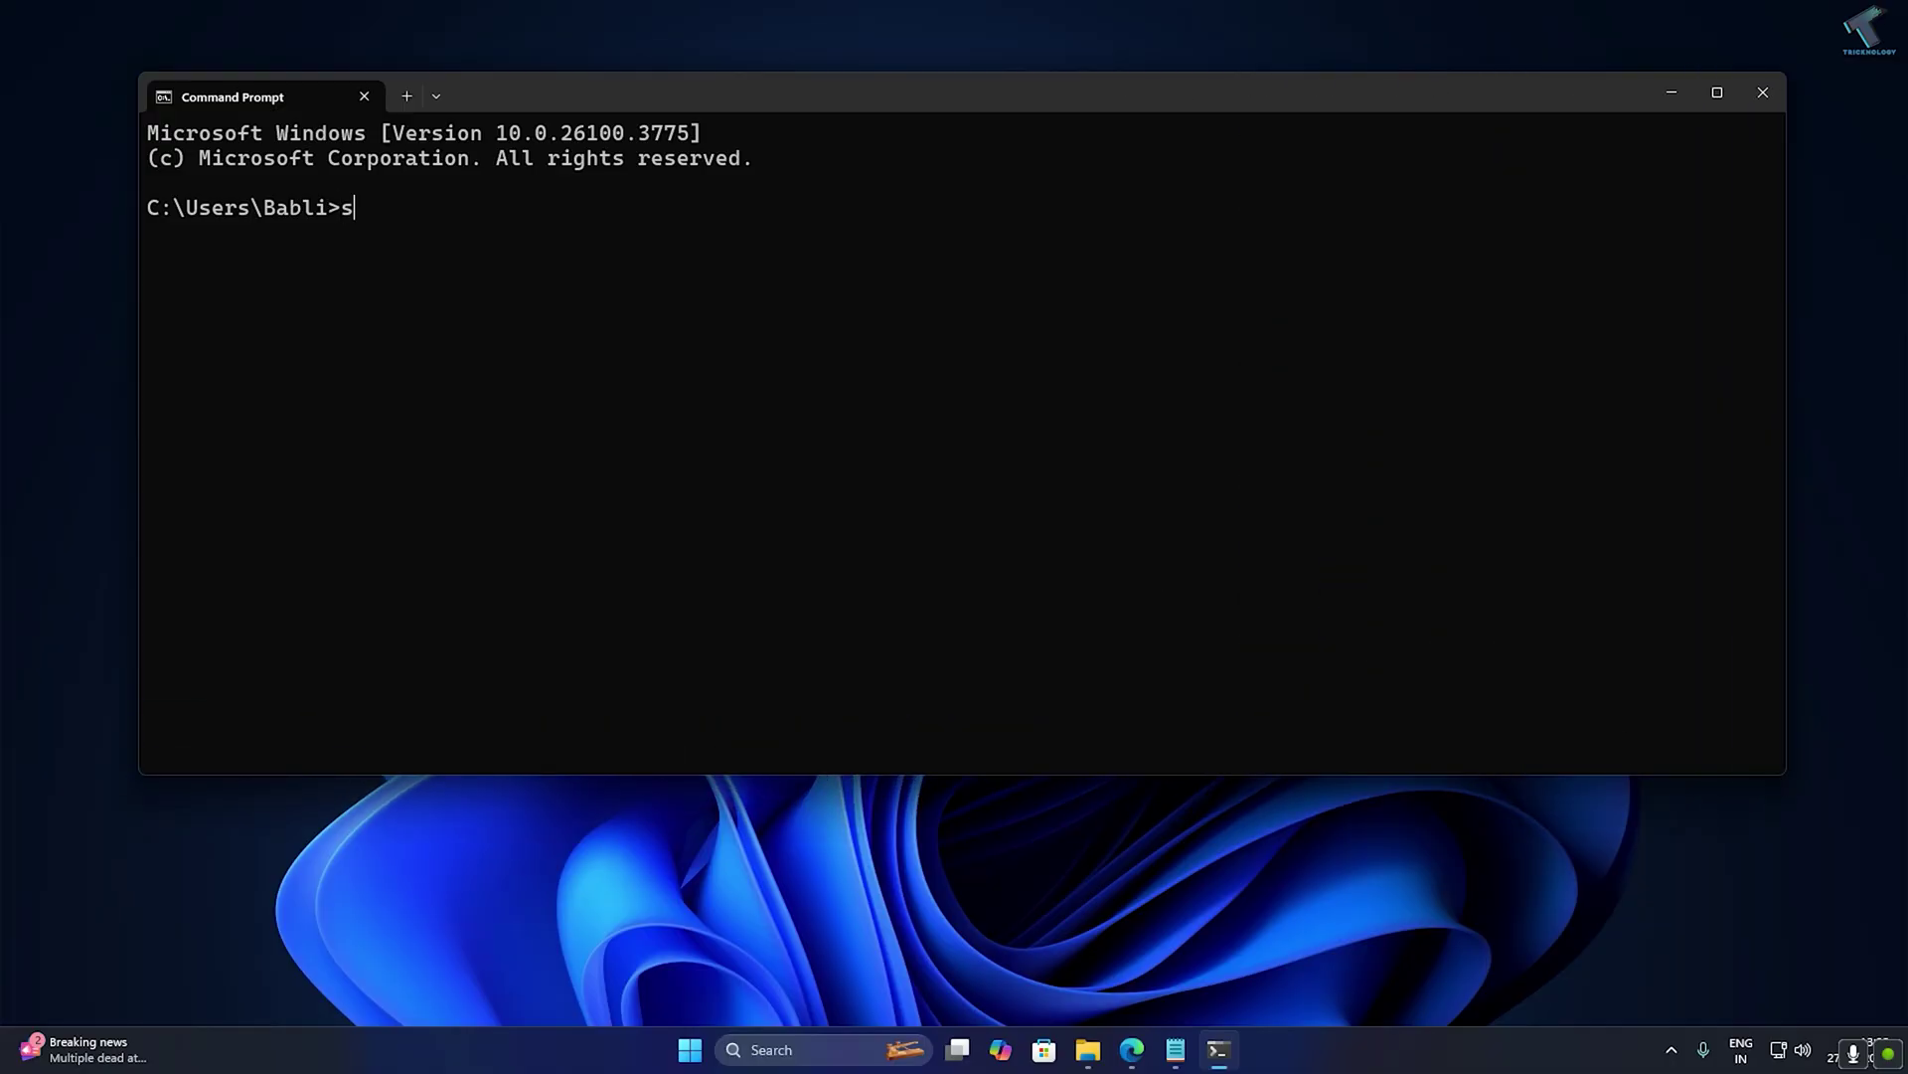
text(ssh tricknology)
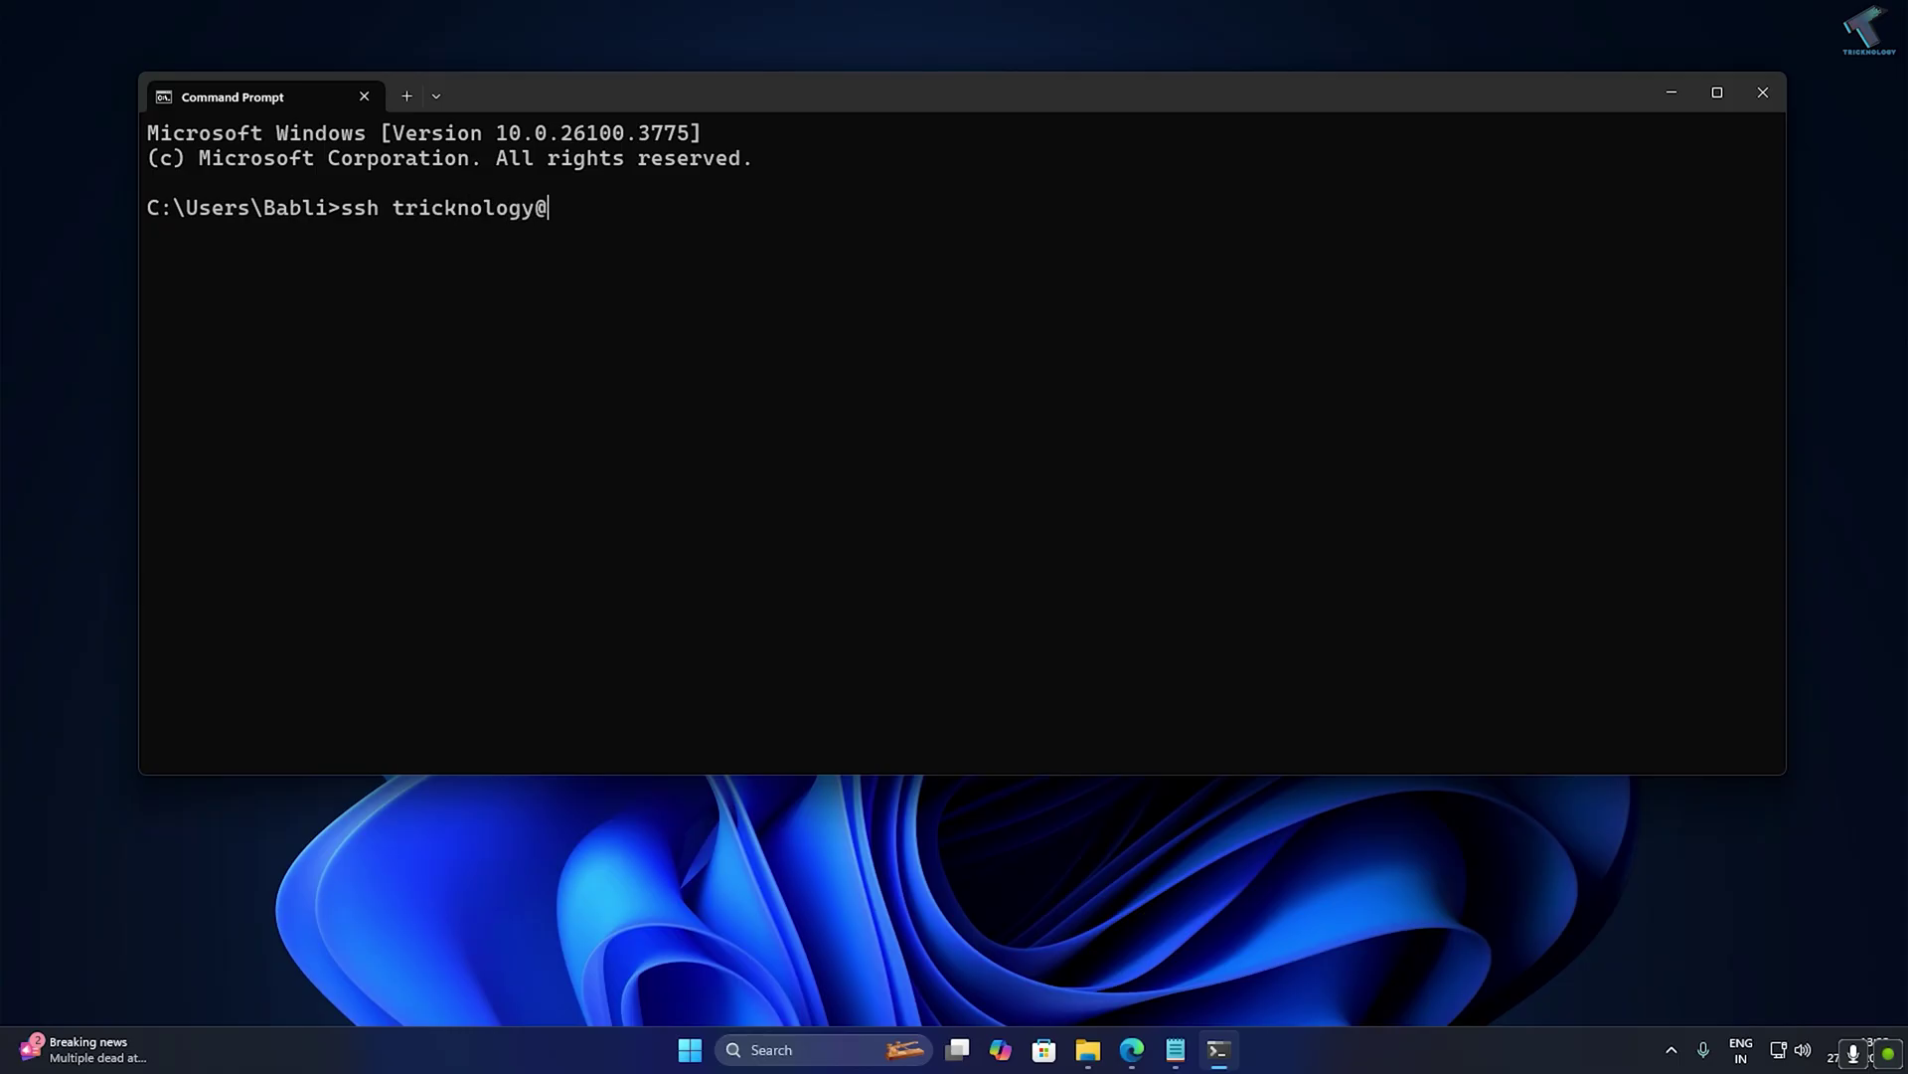
text(@192.168.0.20)
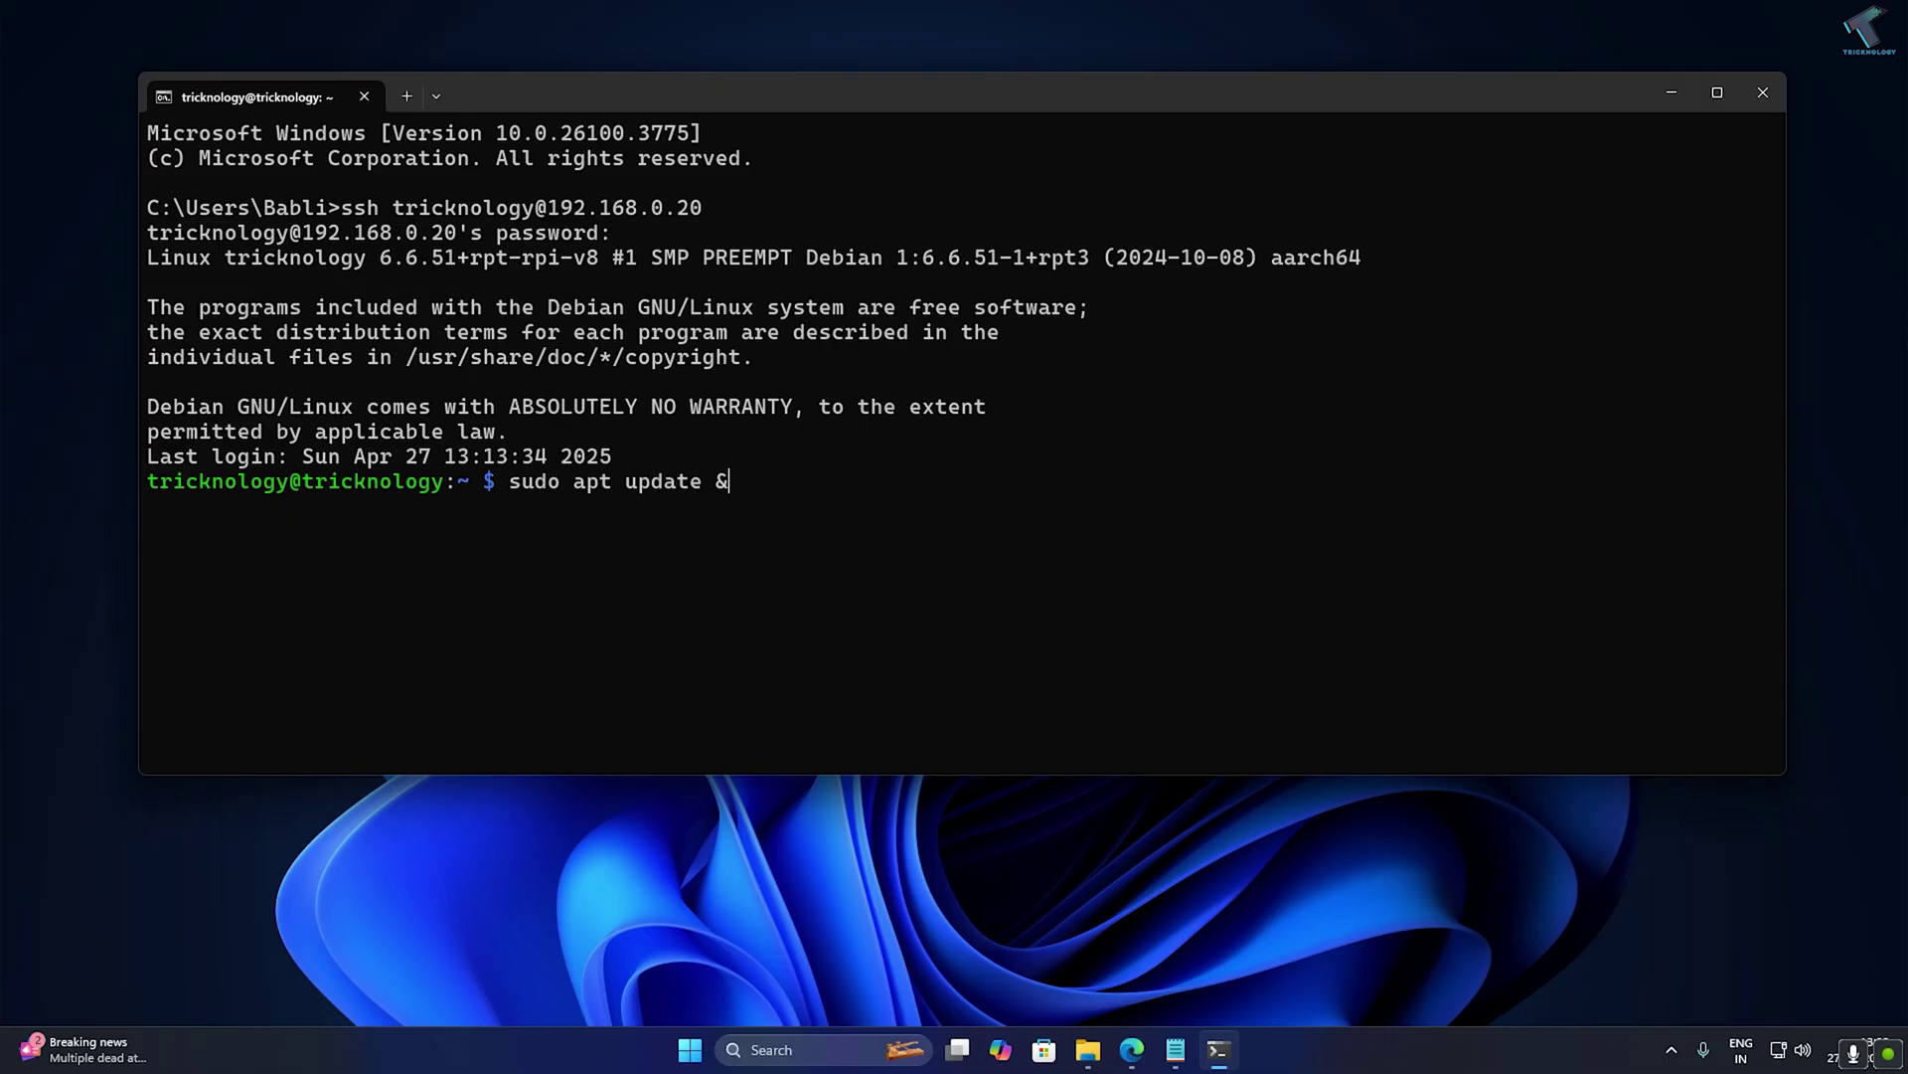
text(su)
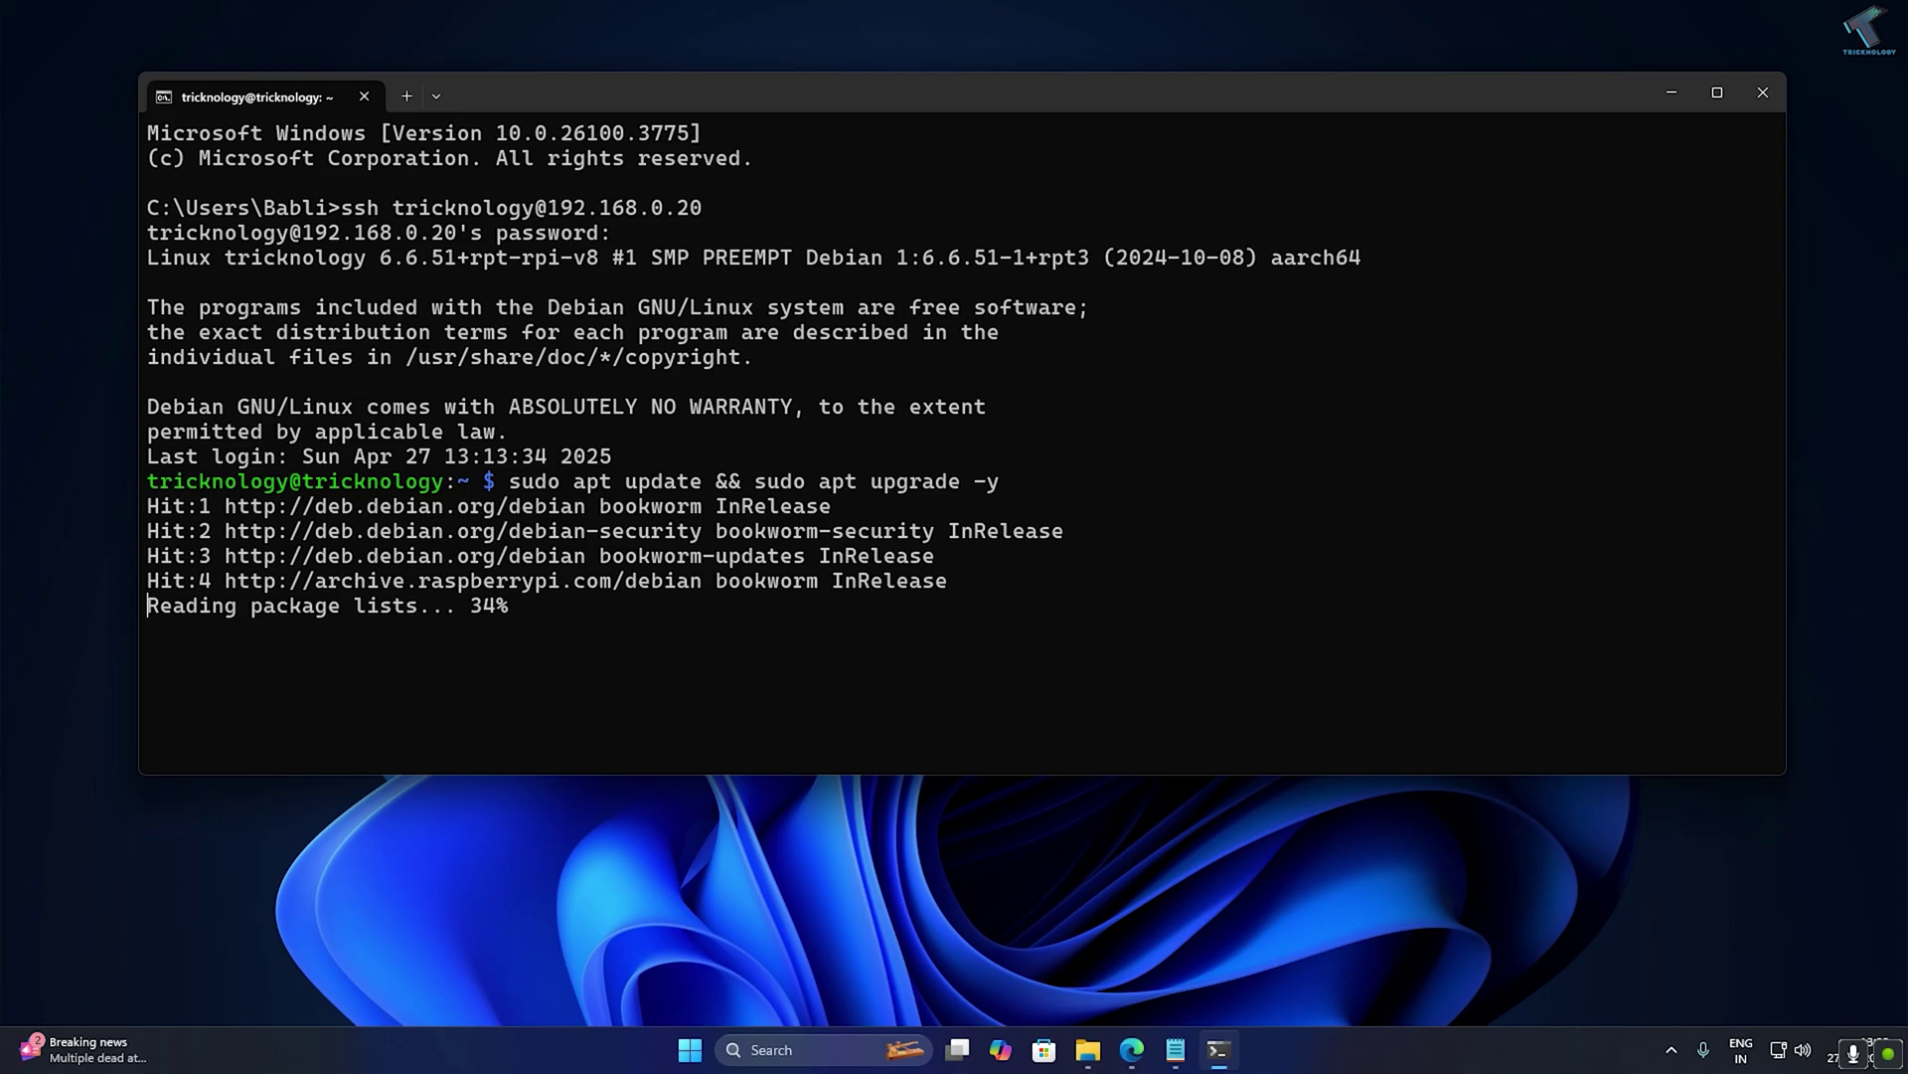
Check the LAMP commands in the 'How To Host a Website on Raspberry Pi' article, then minimise Edge.
click(1132, 1050)
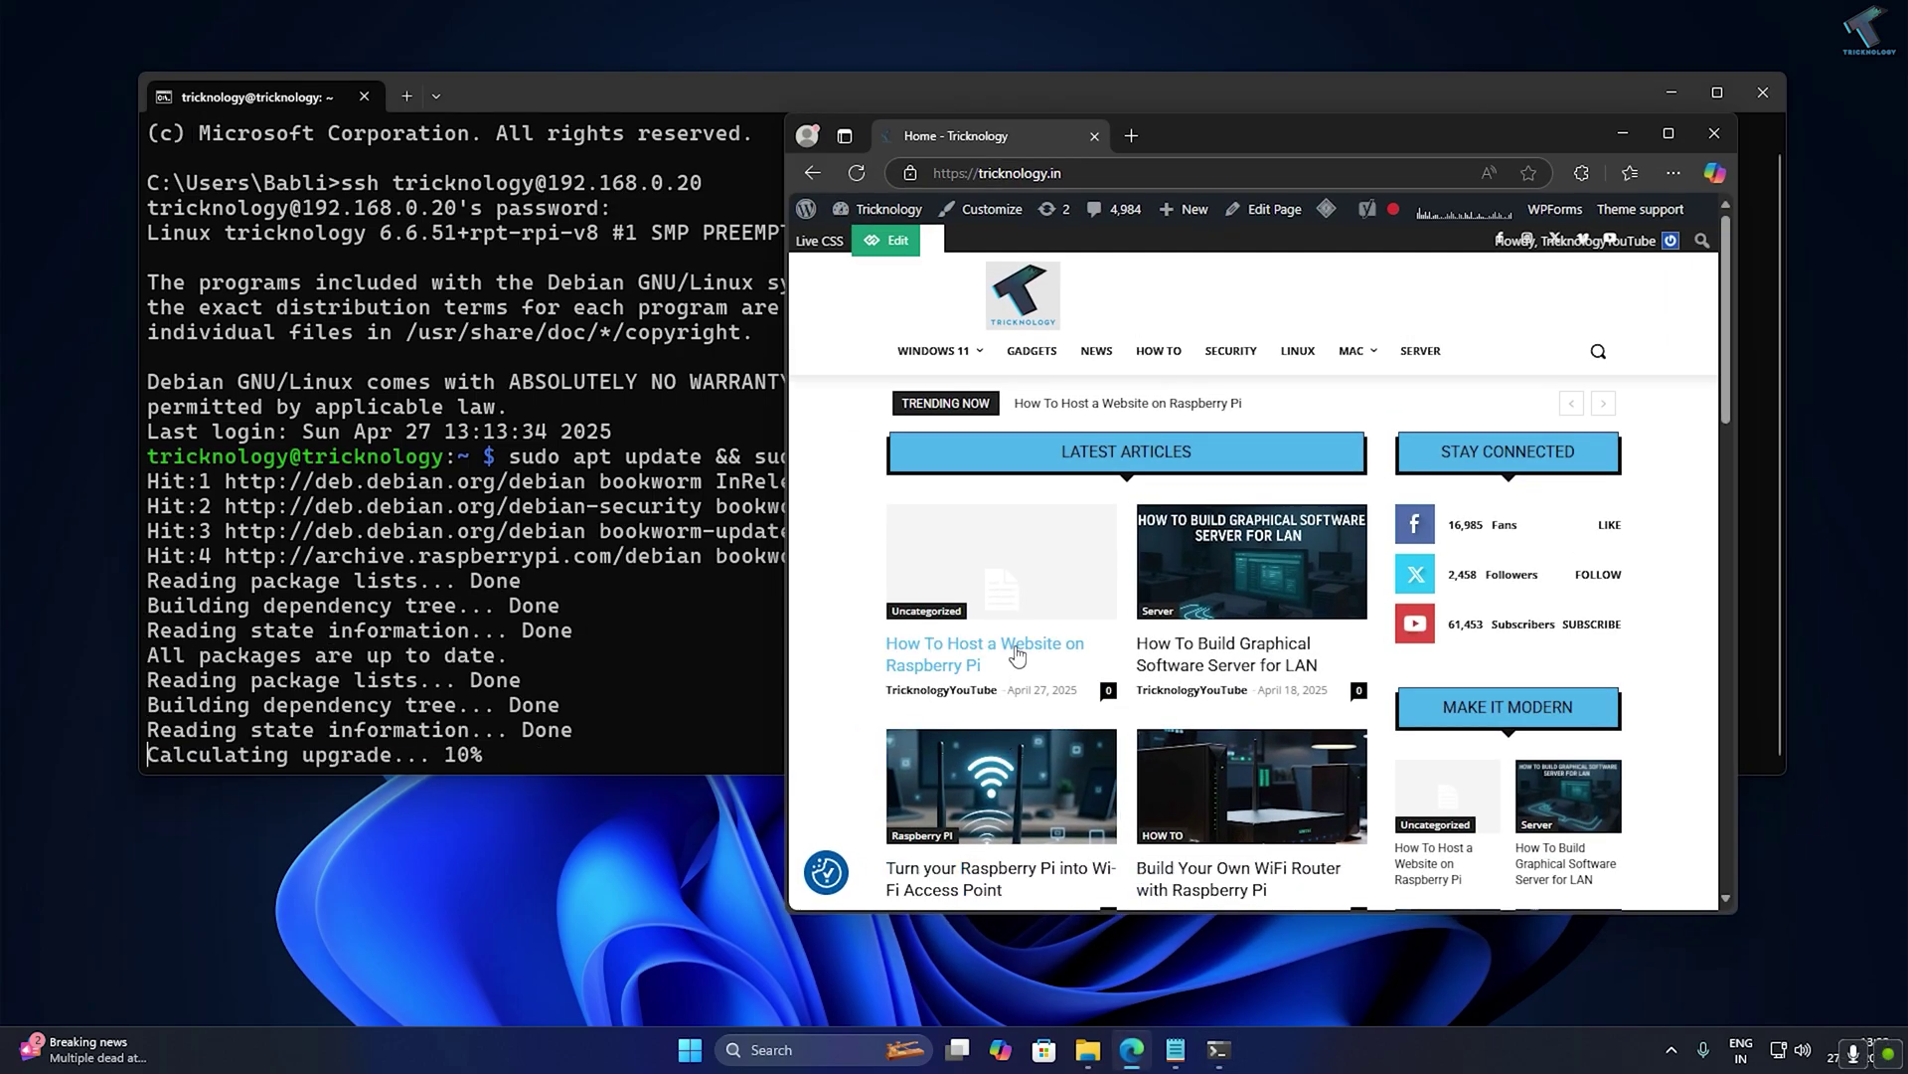
click(1165, 527)
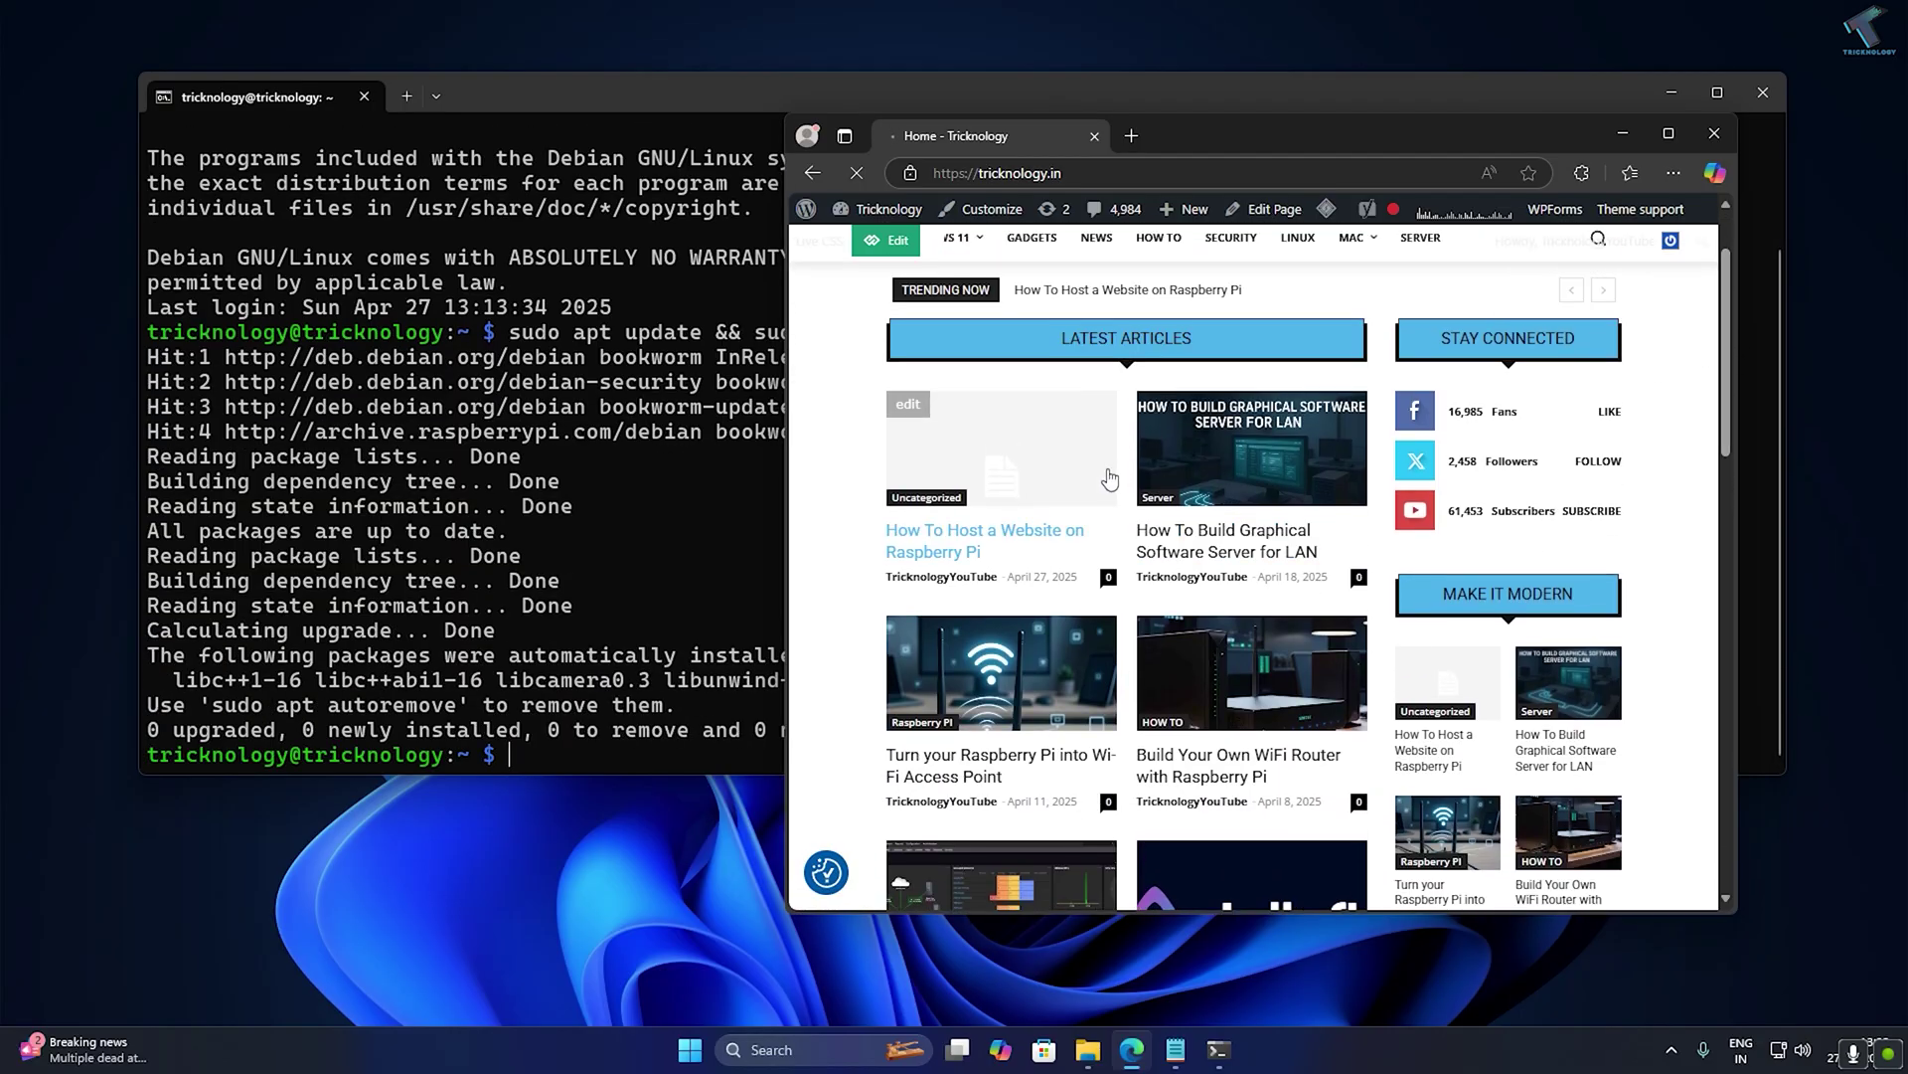
click(1043, 533)
scroll(1061, 588, down, 3)
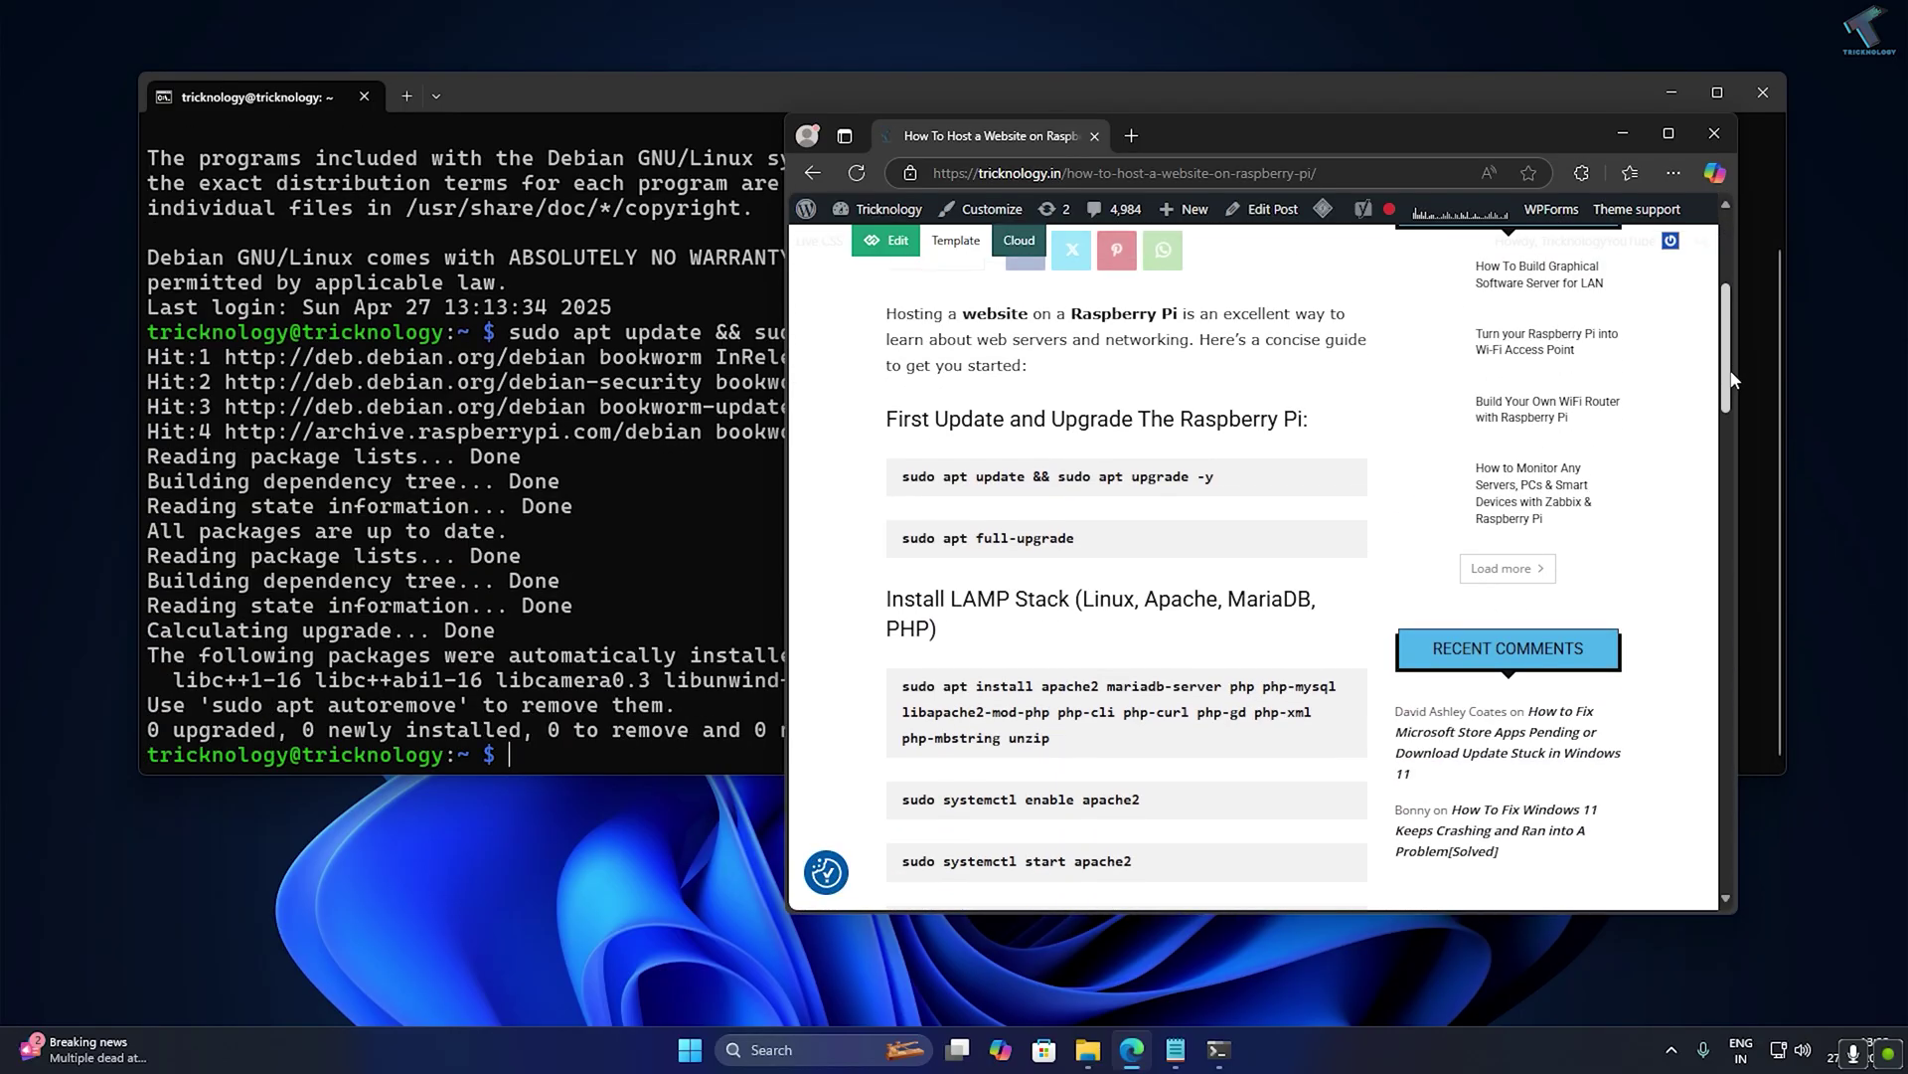
click(1623, 133)
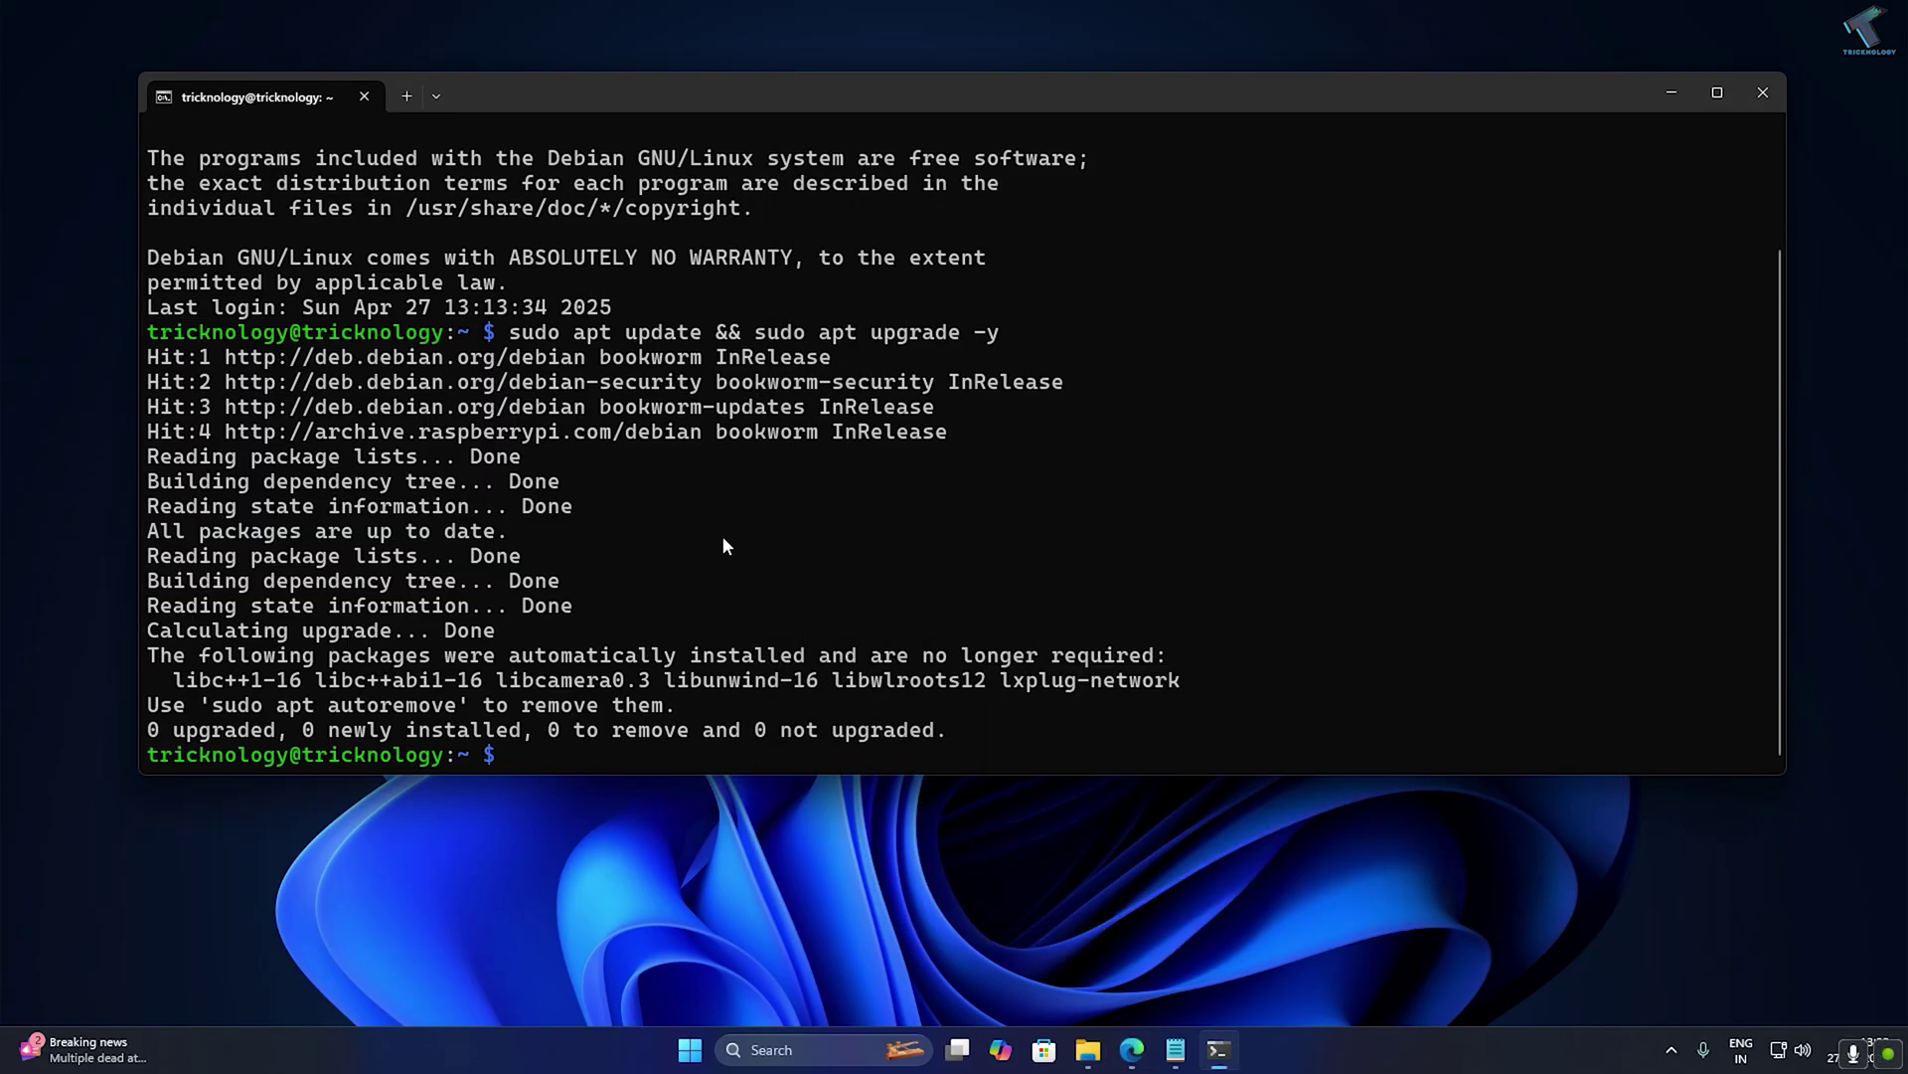
Run sudo apt full-upgrade, then paste the guide's apache2, mariadb-server and PHP install command at the prompt.
text(sudo apt full-upgrade)
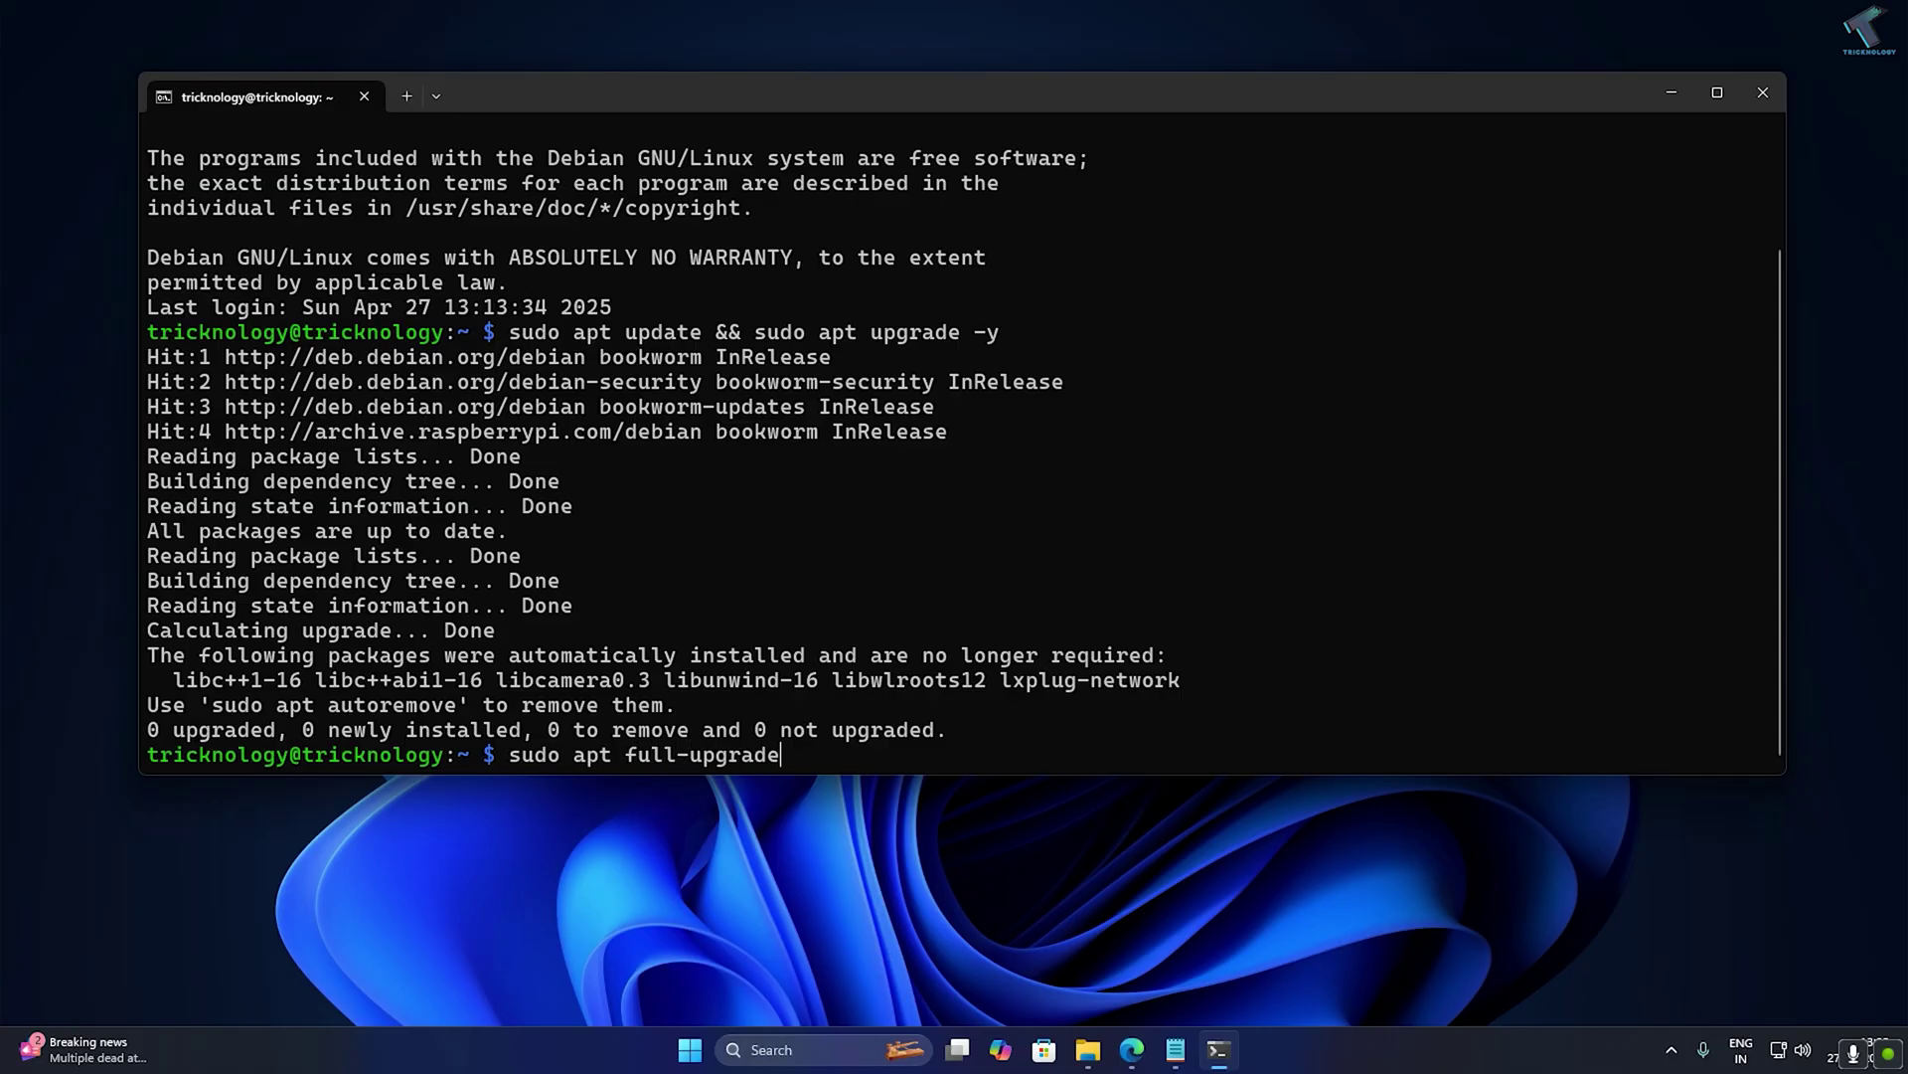
key(Return)
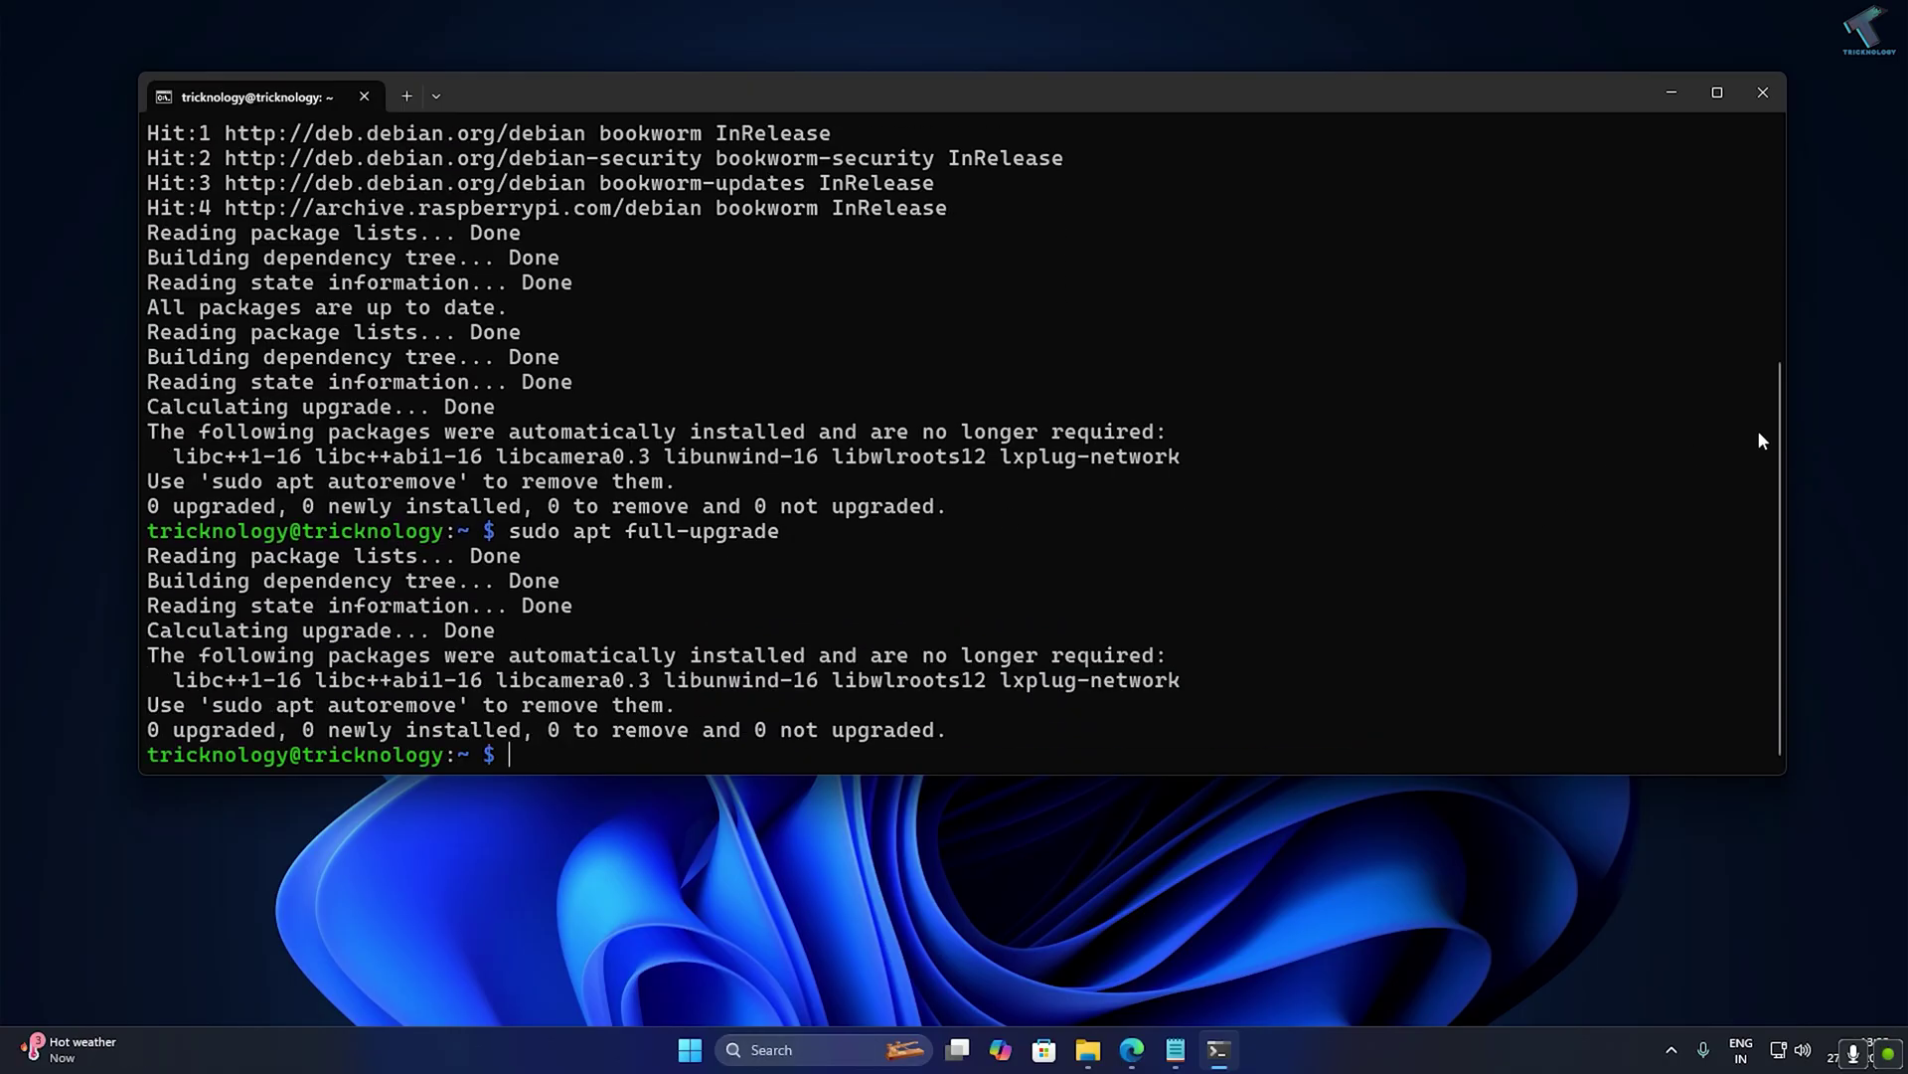
click(1132, 1049)
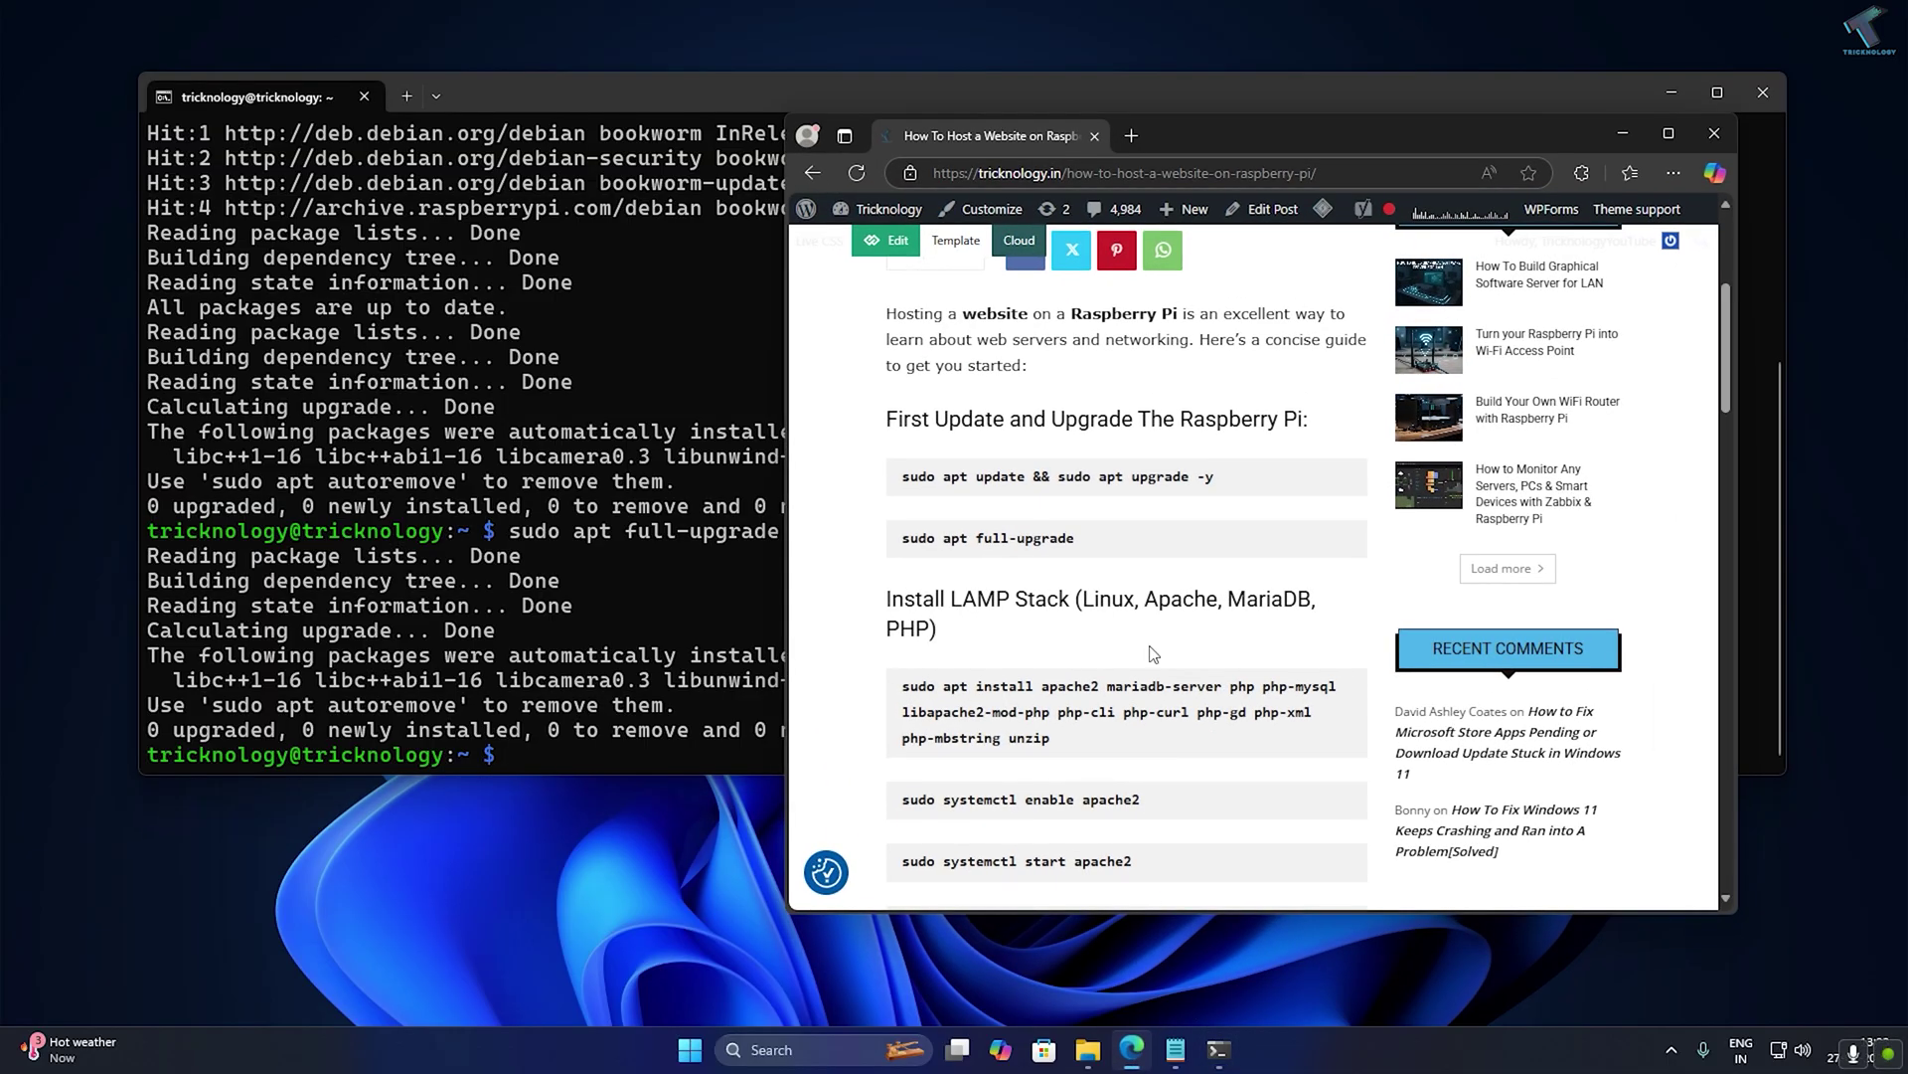
drag(1094, 745, 888, 694)
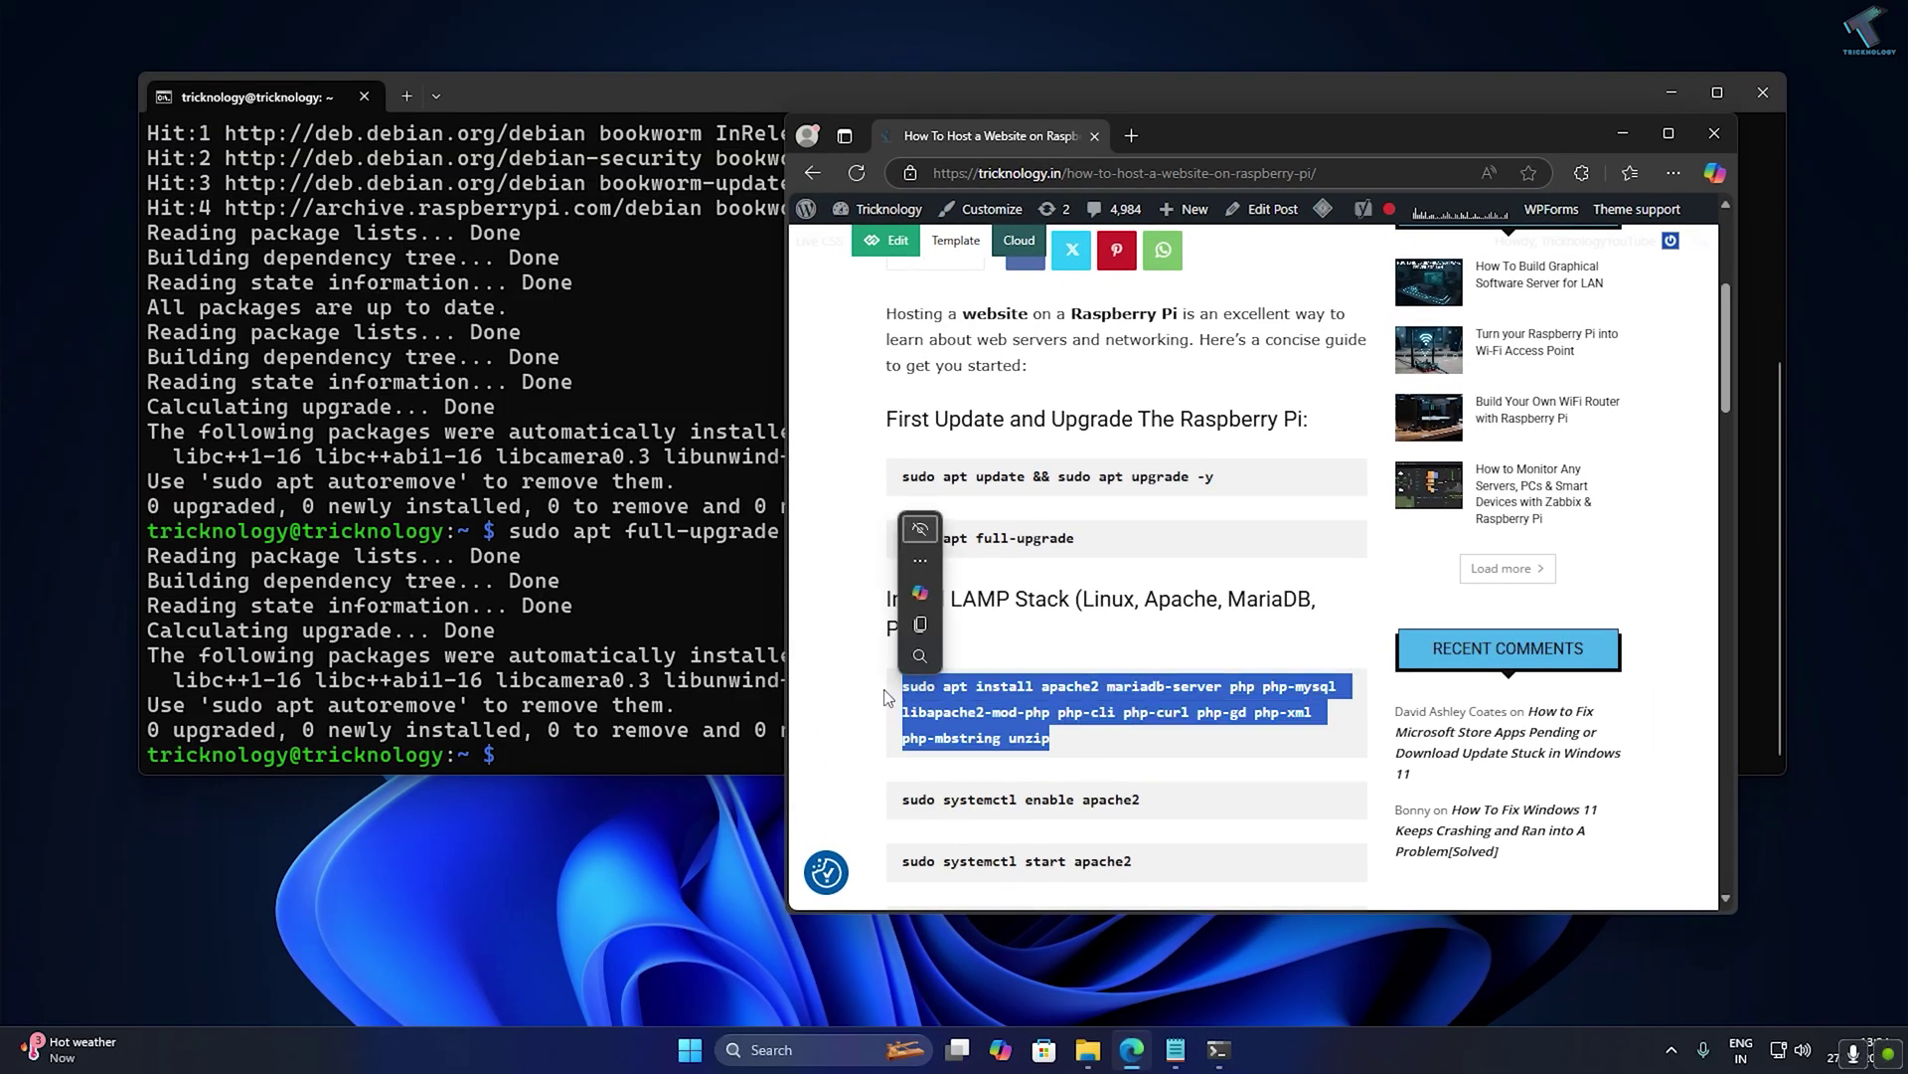
key(ctrl+c)
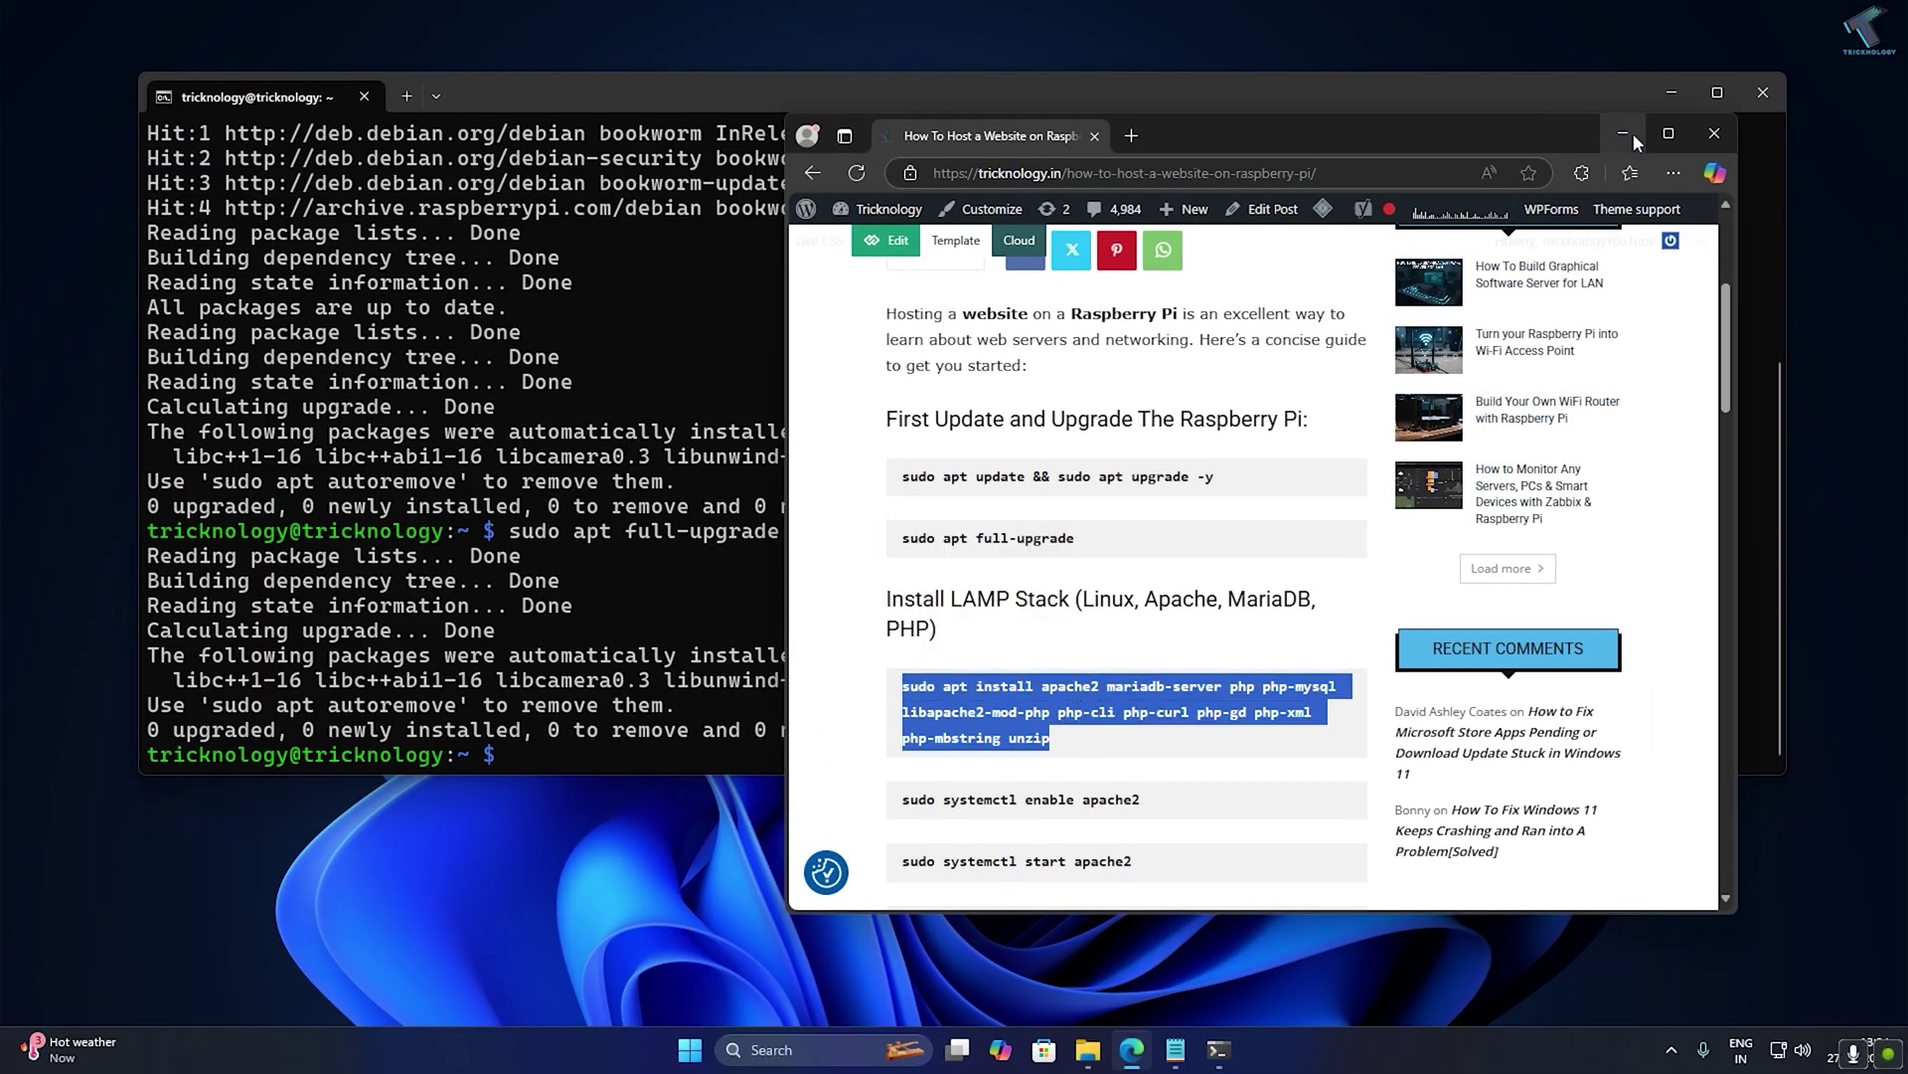
click(1622, 133)
key(ctrl+v)
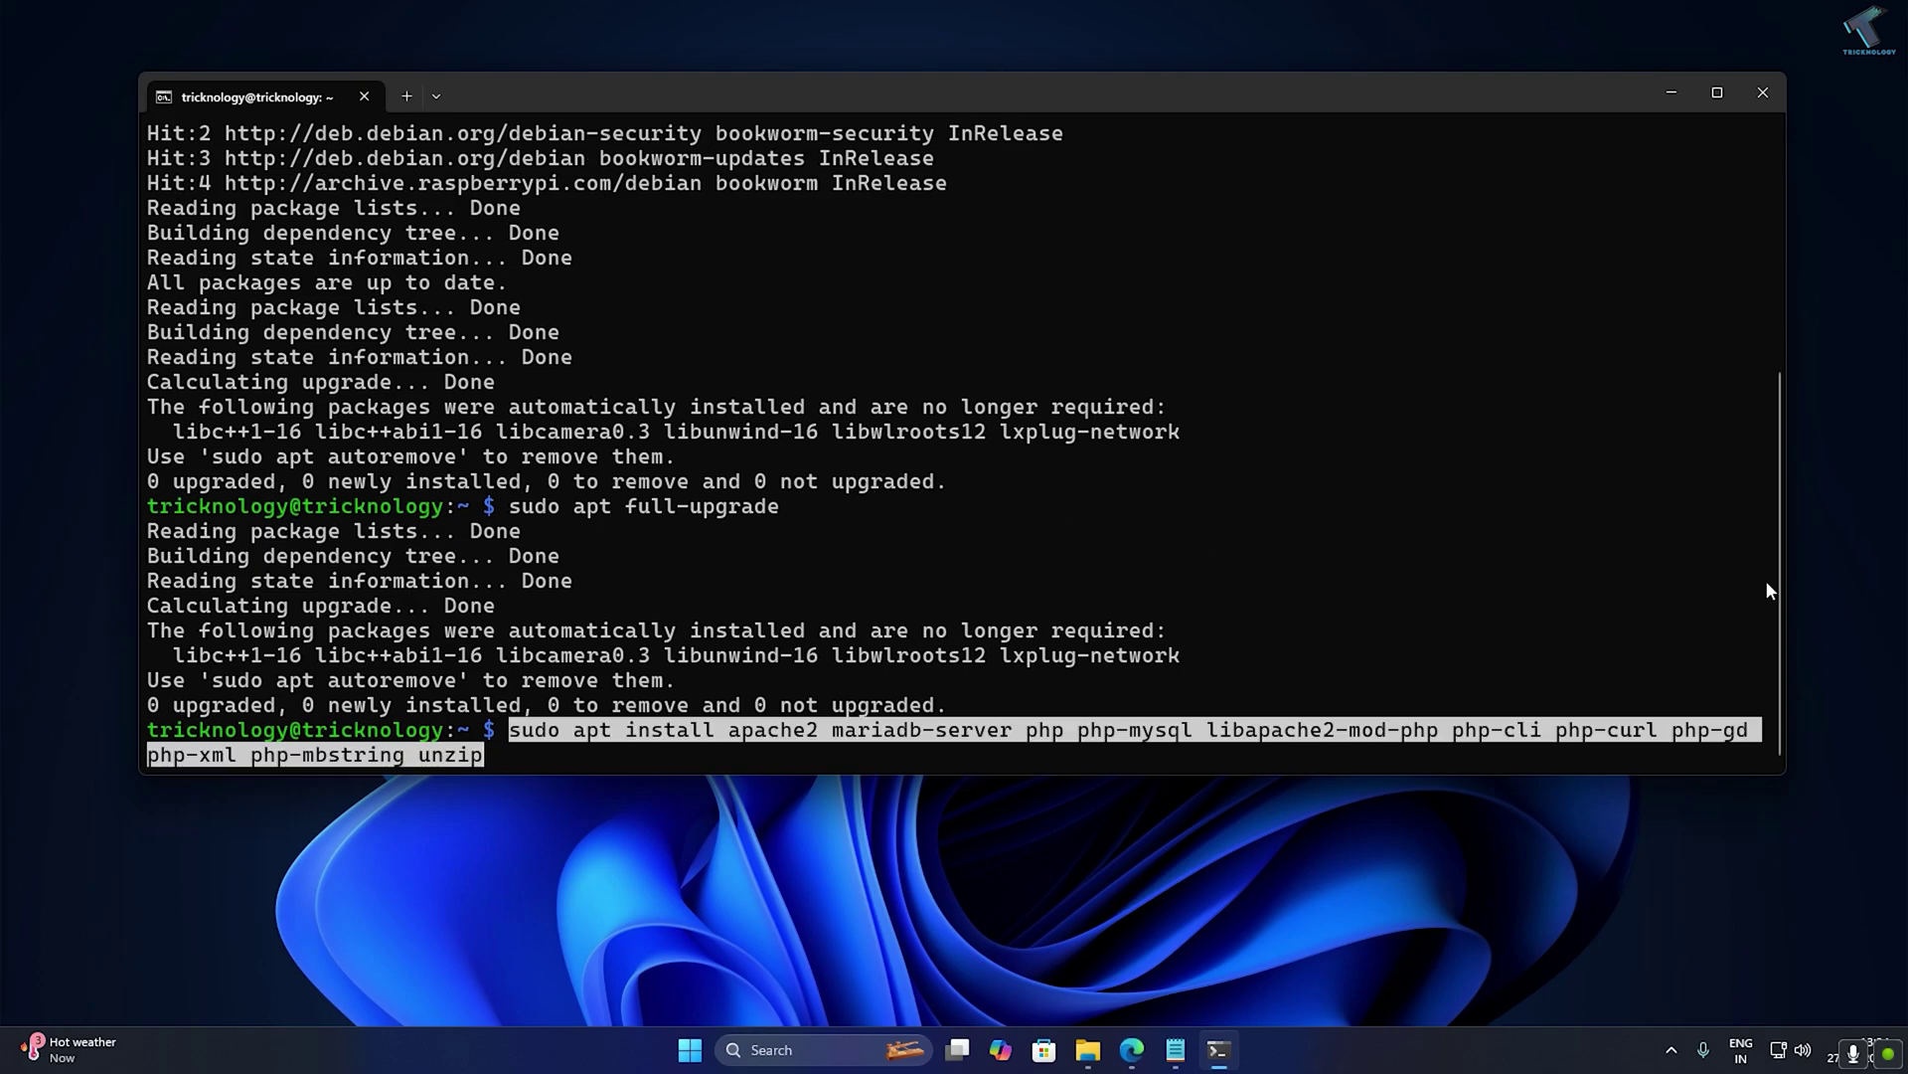
Run the pasted LAMP install and answer y to install the 68 new packages.
key(Return)
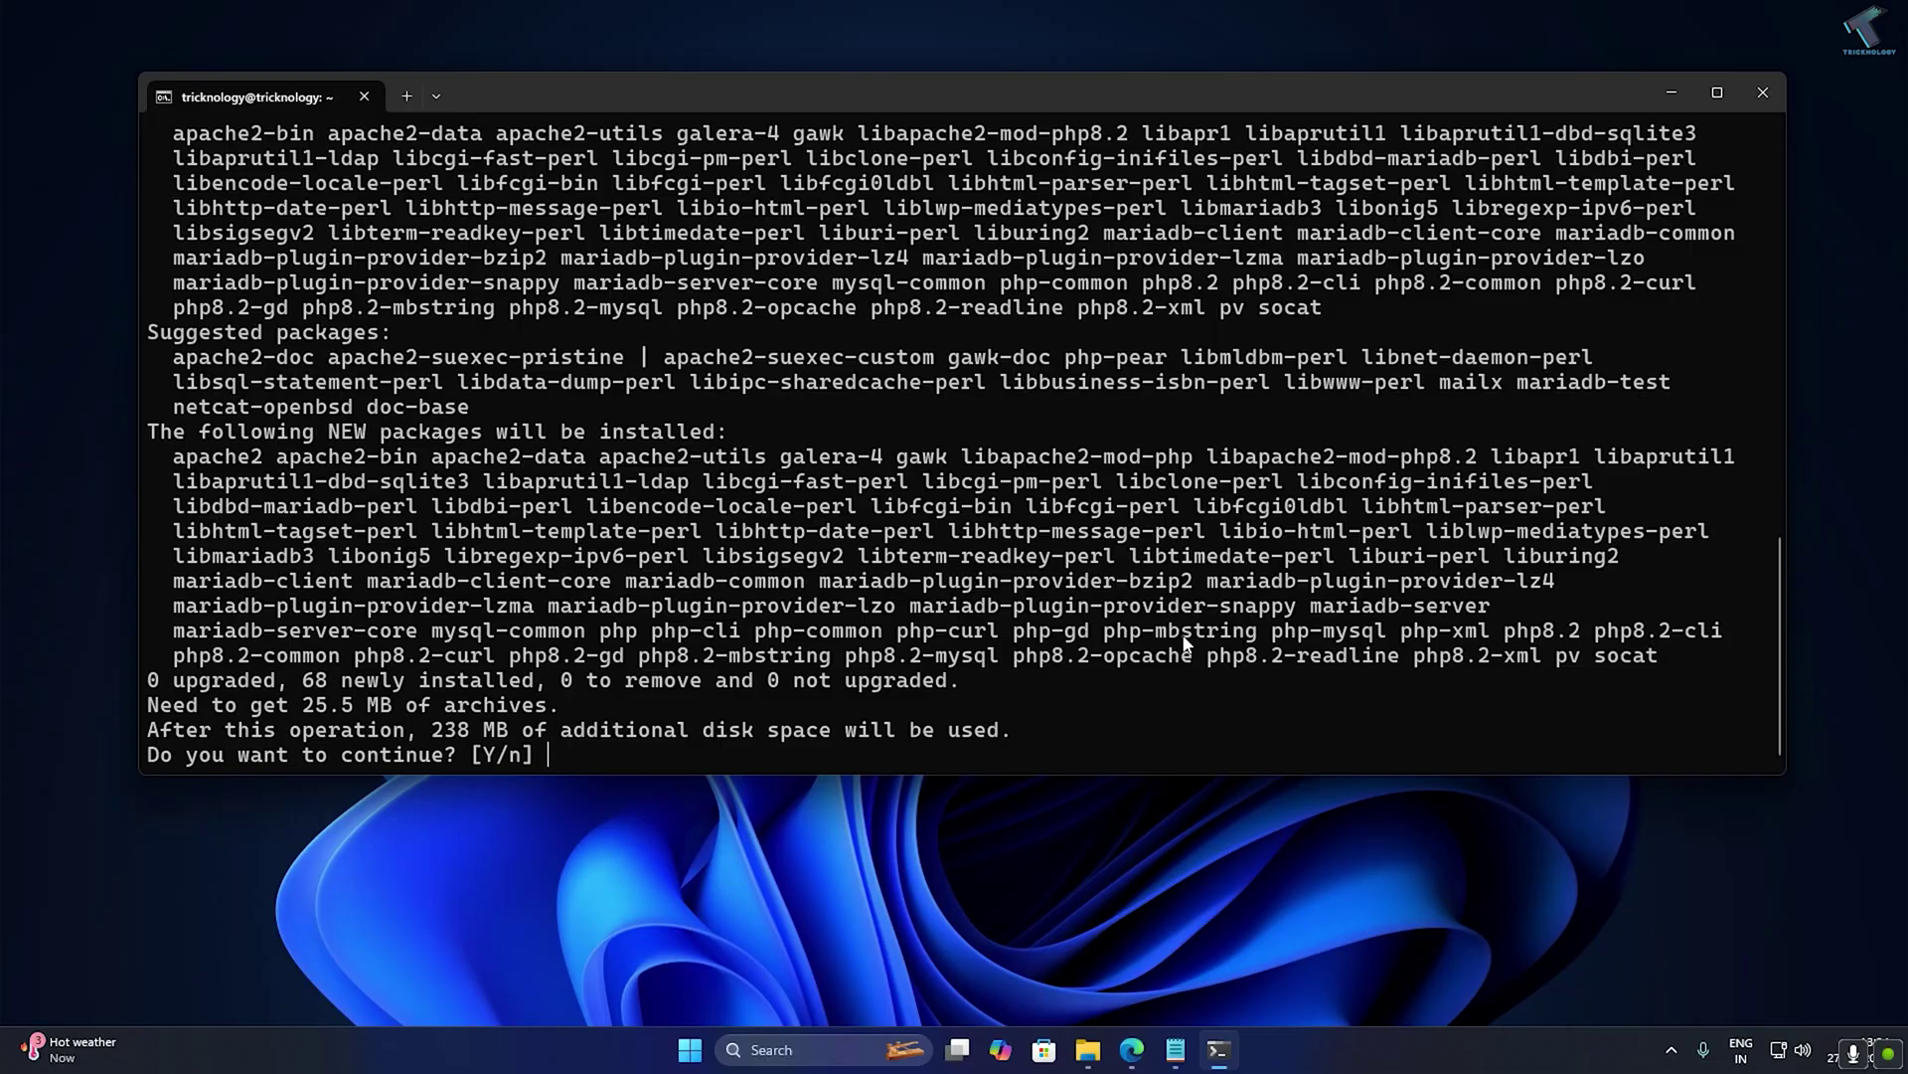
text(y)
key(Return)
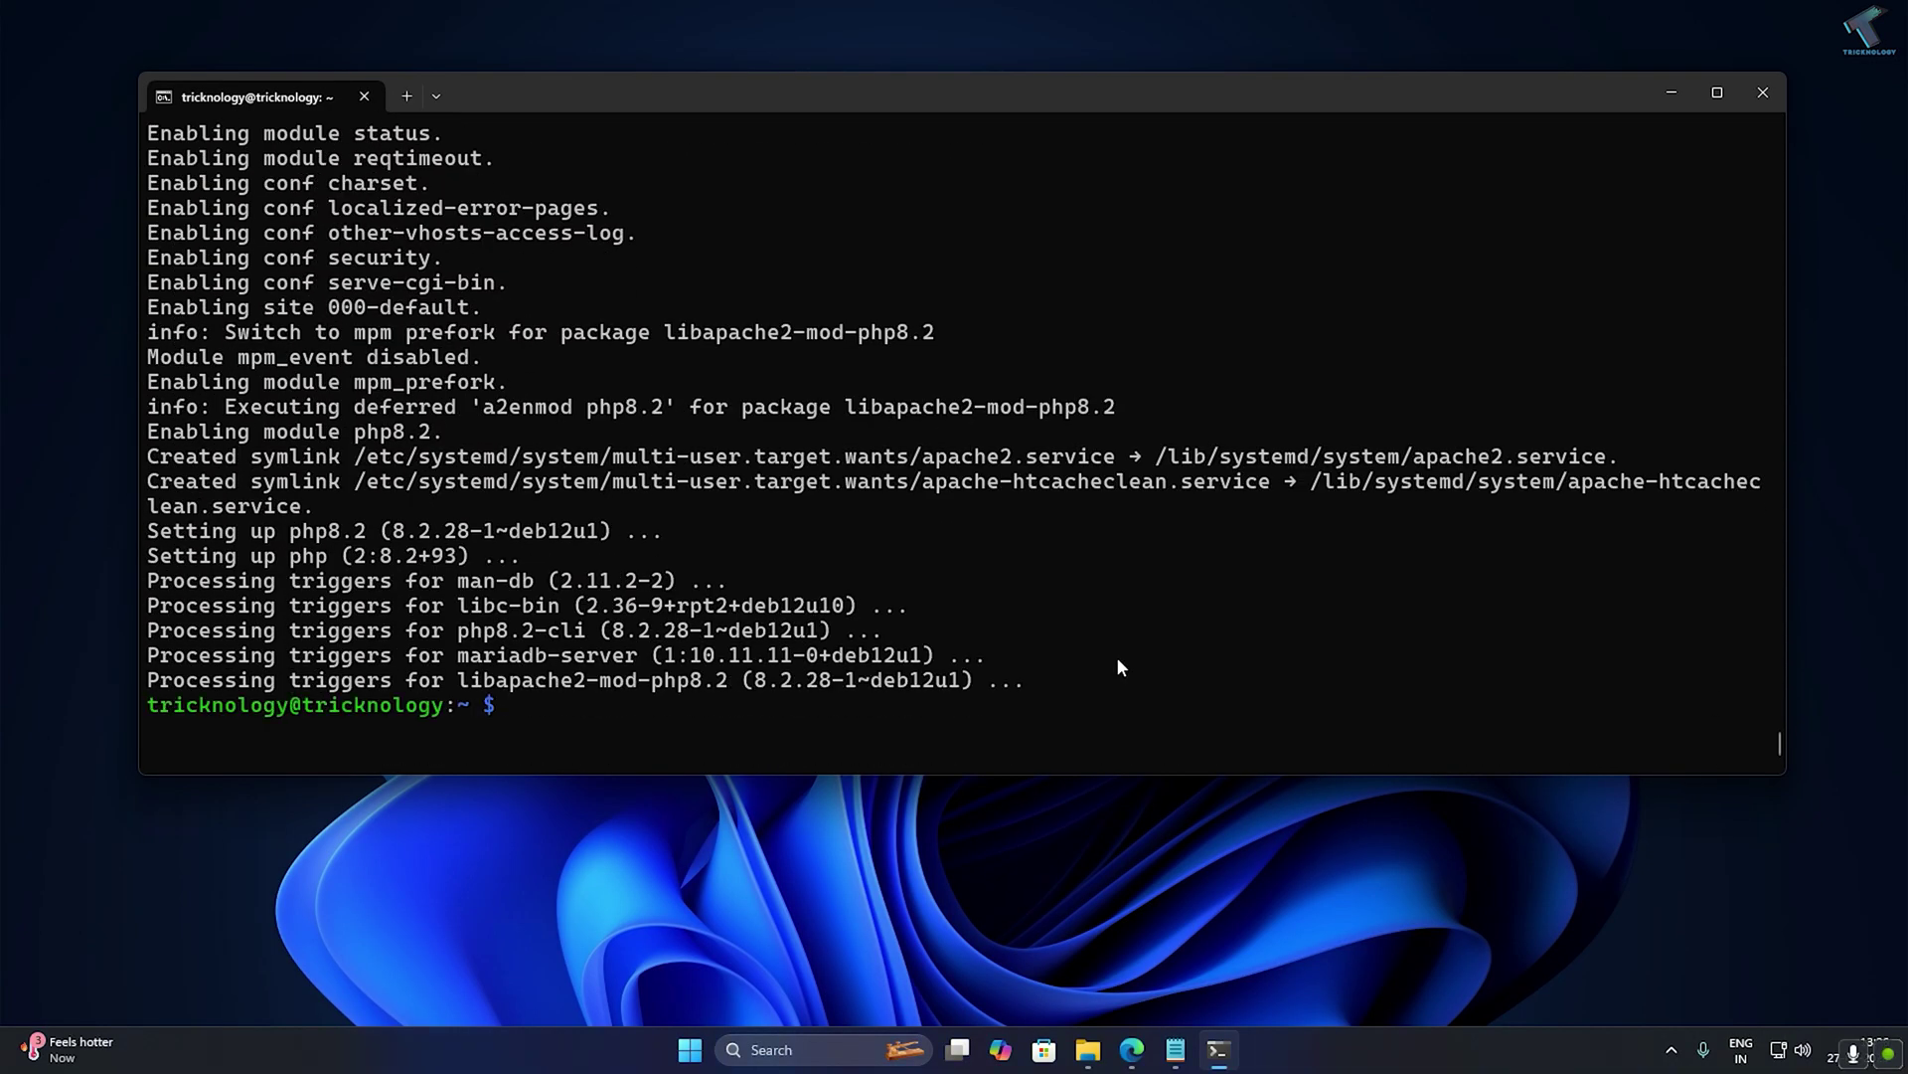
Enable and start apache2 with systemctl, then enter sudo mysql_secure_installation.
text(sudo systemctl en)
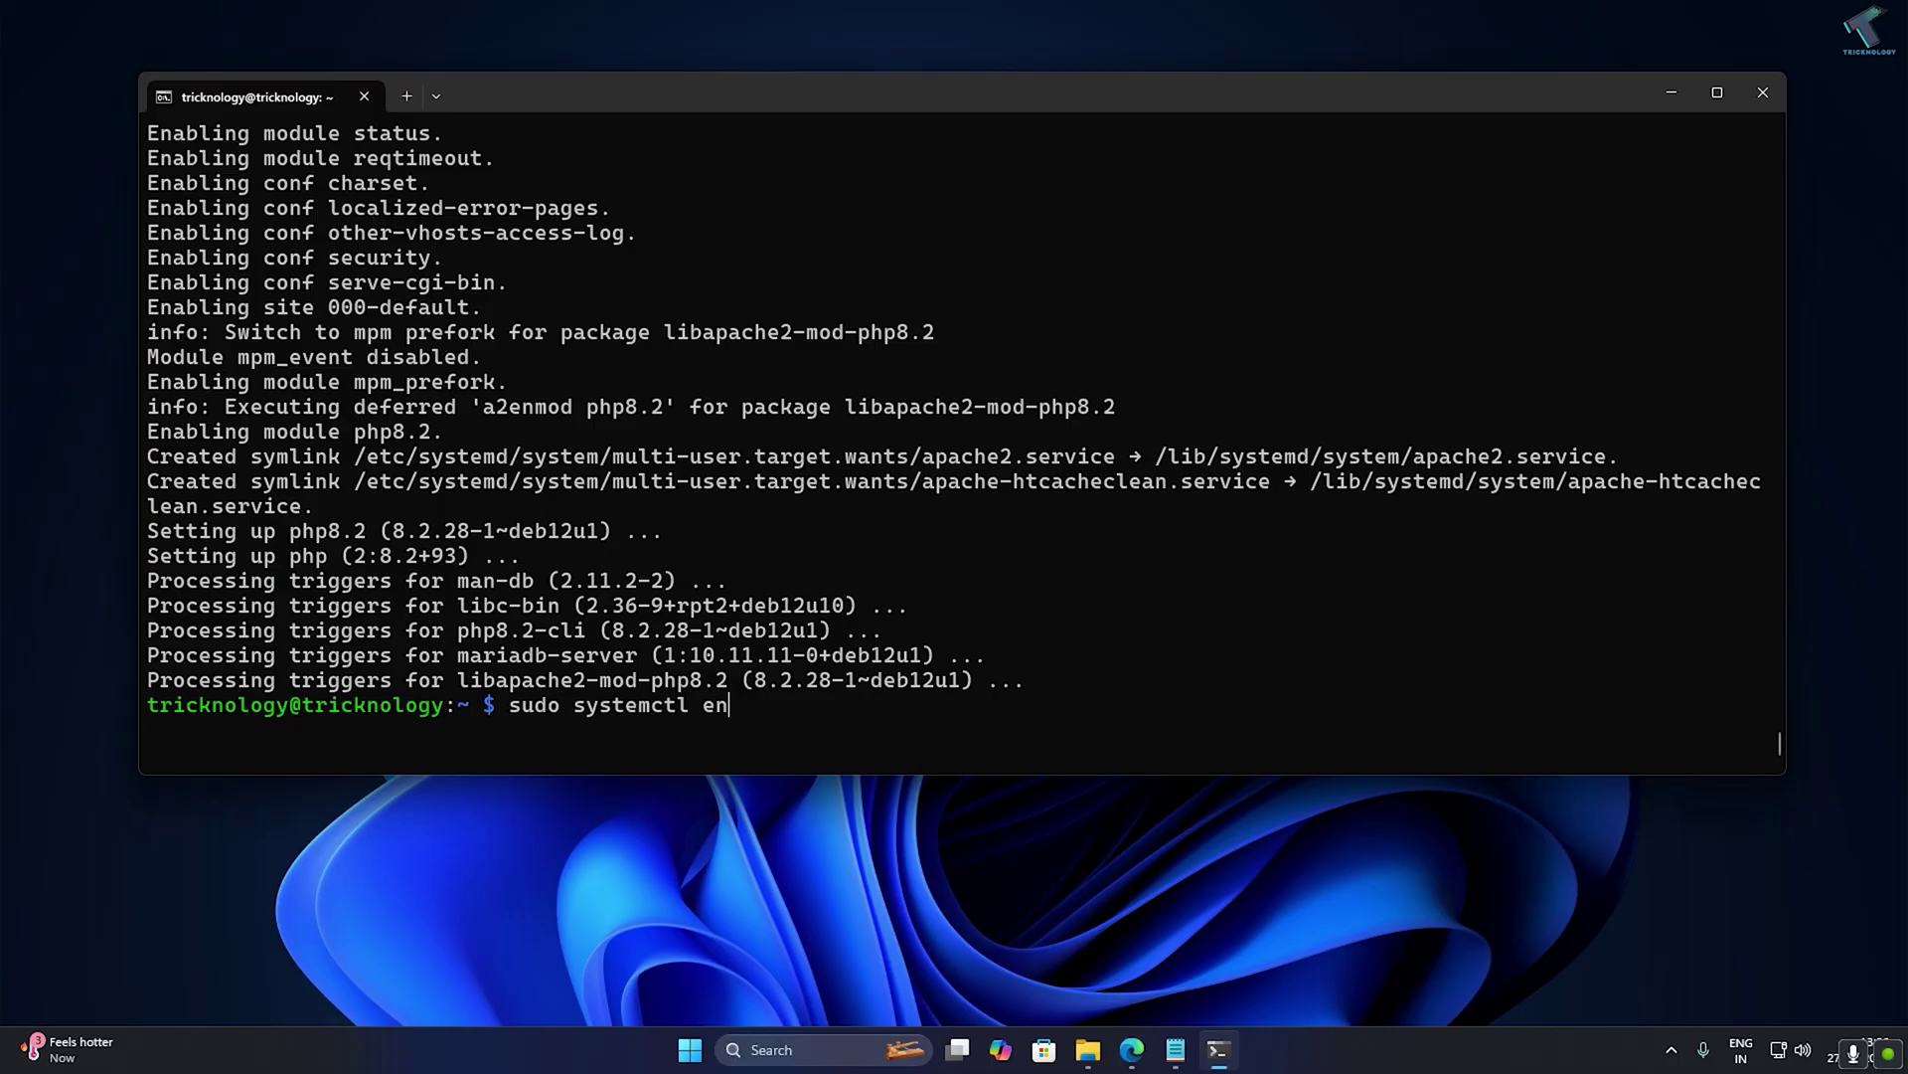
text(able apache2)
key(Return)
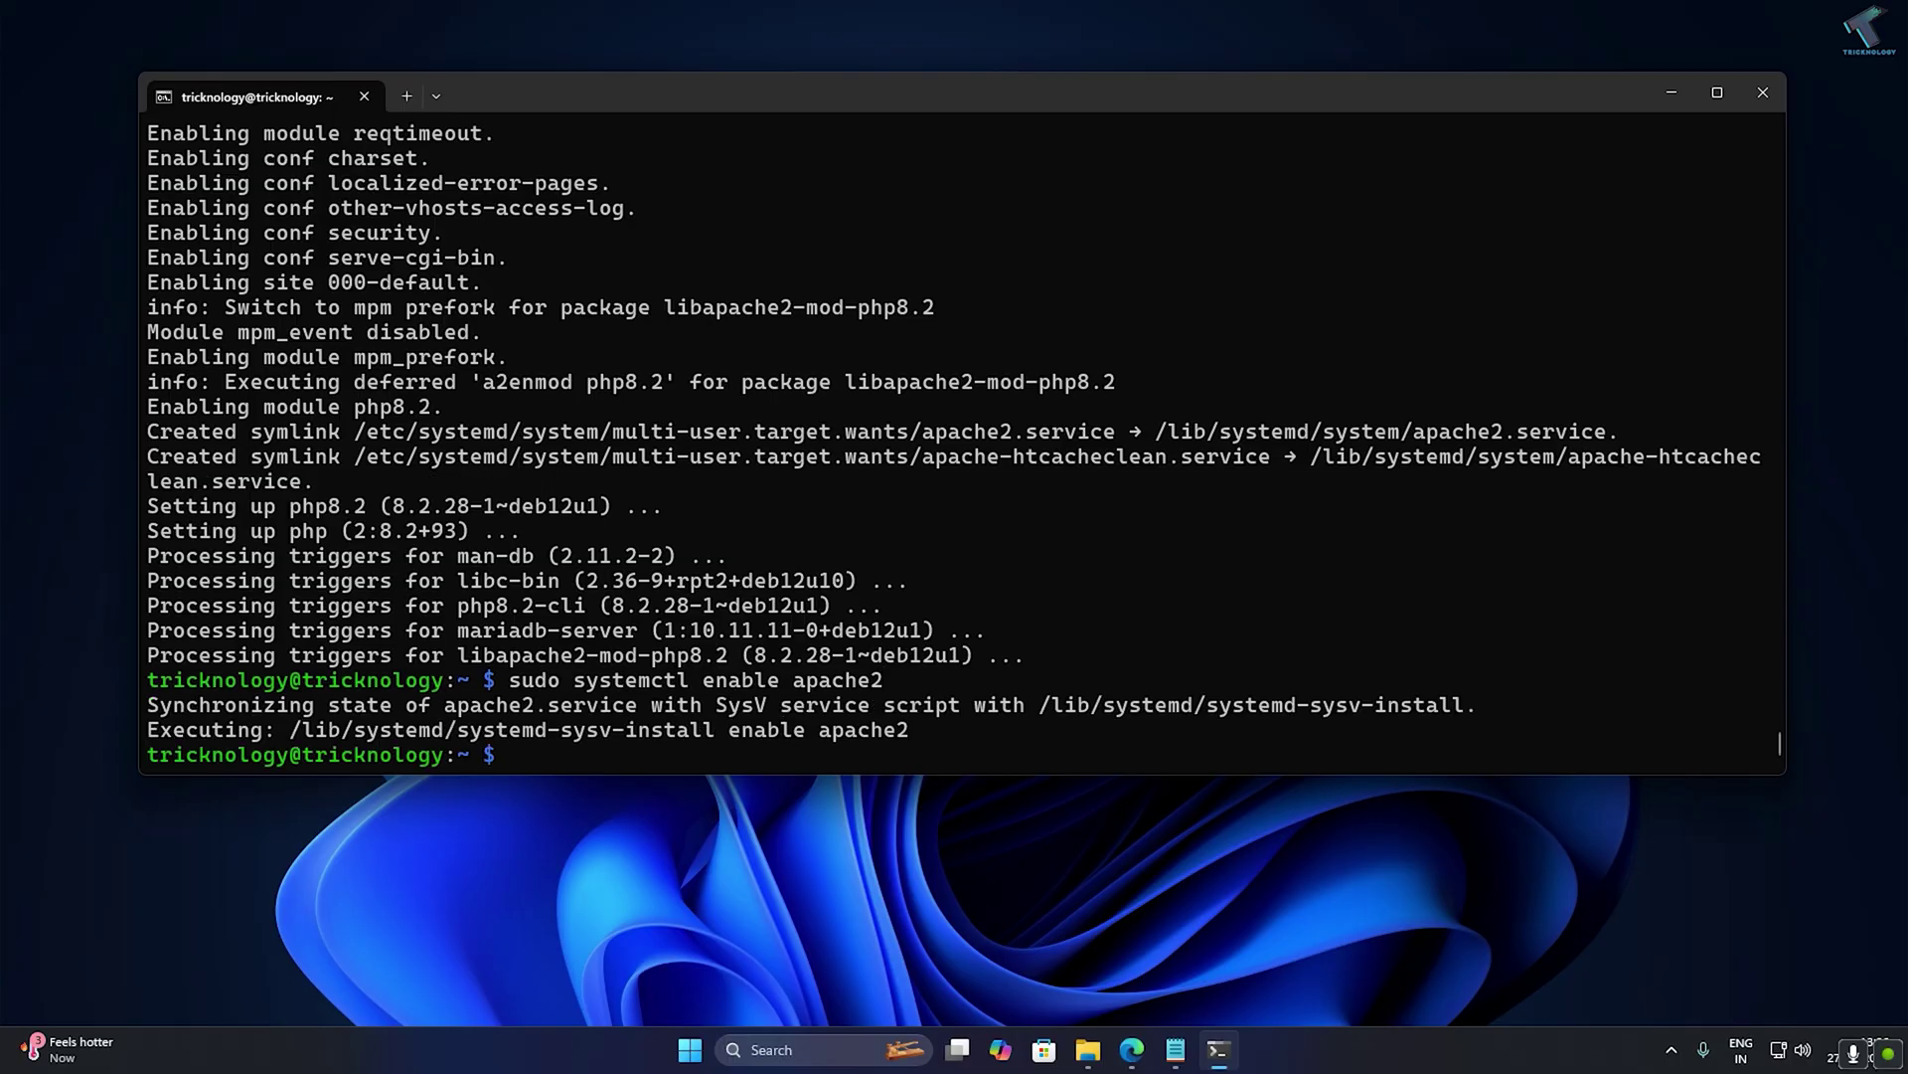
text(sudo systemctl start apache2)
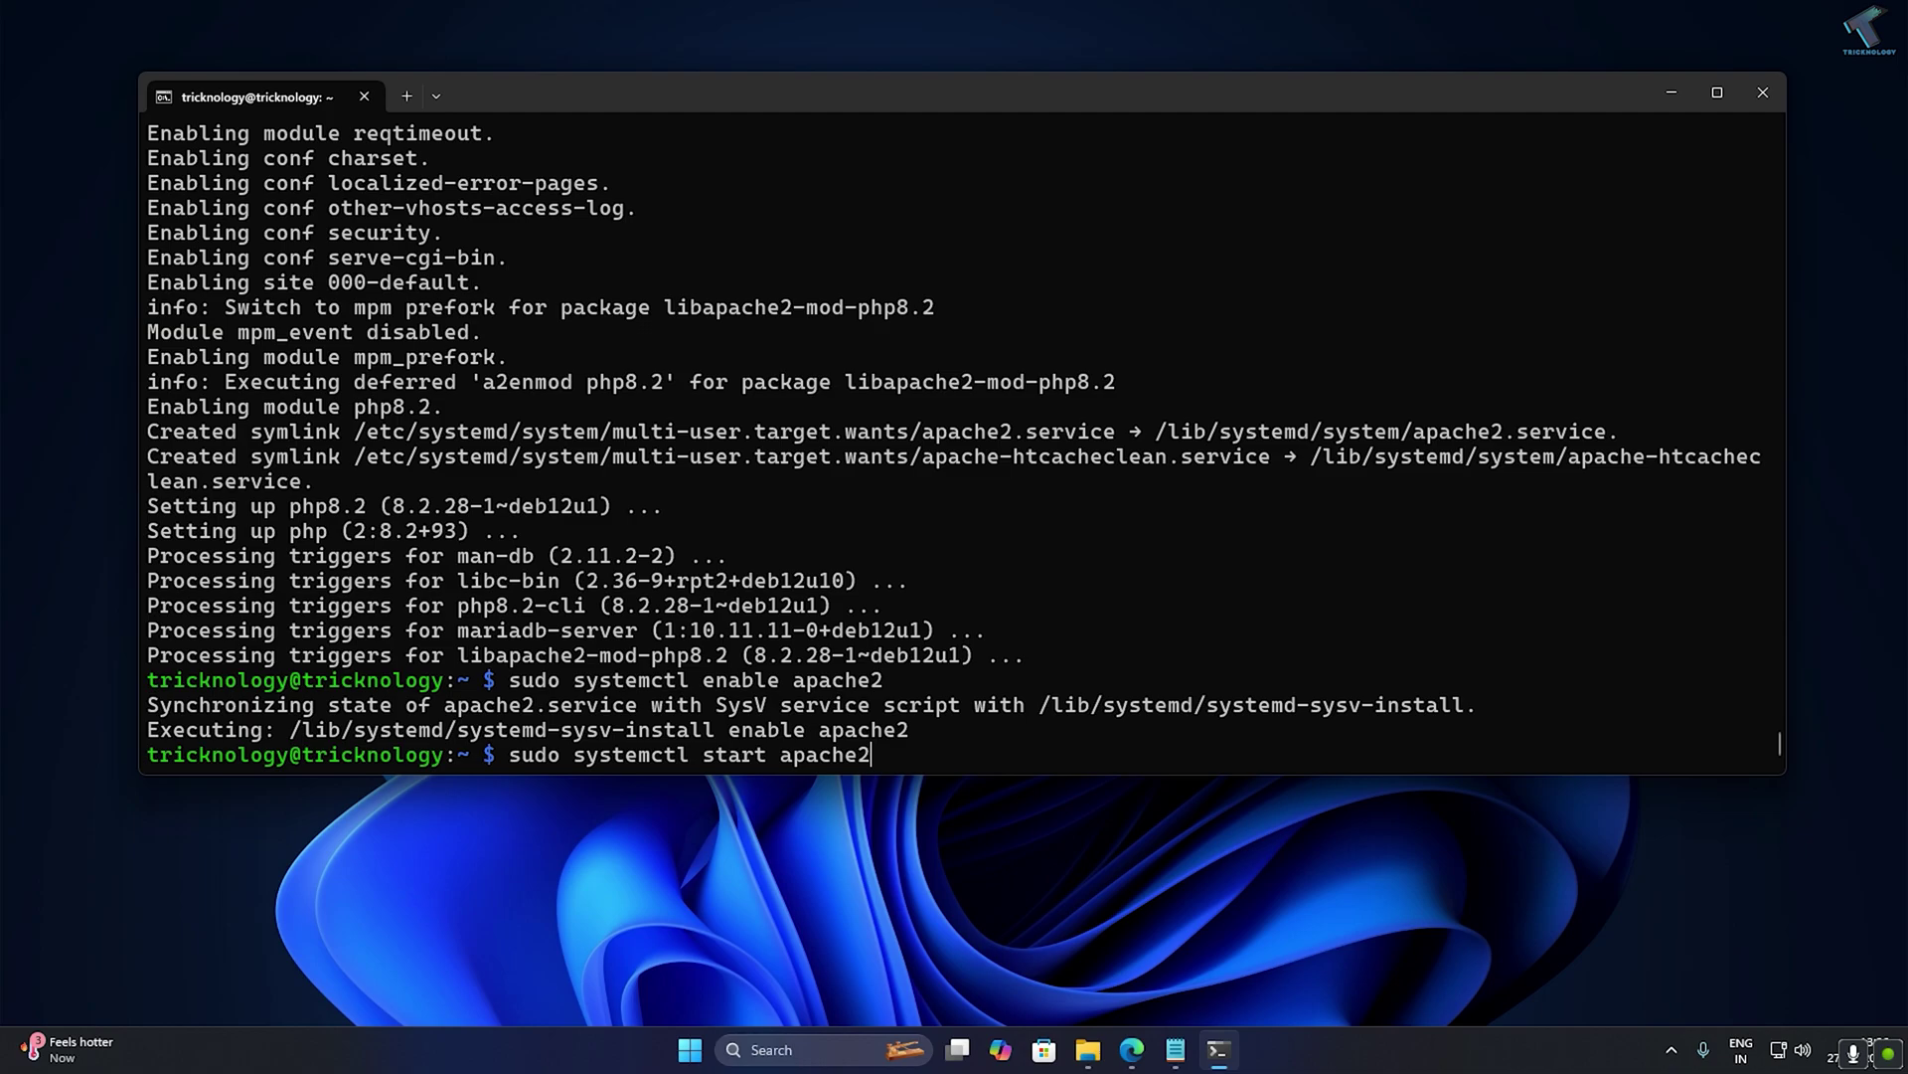
key(Return)
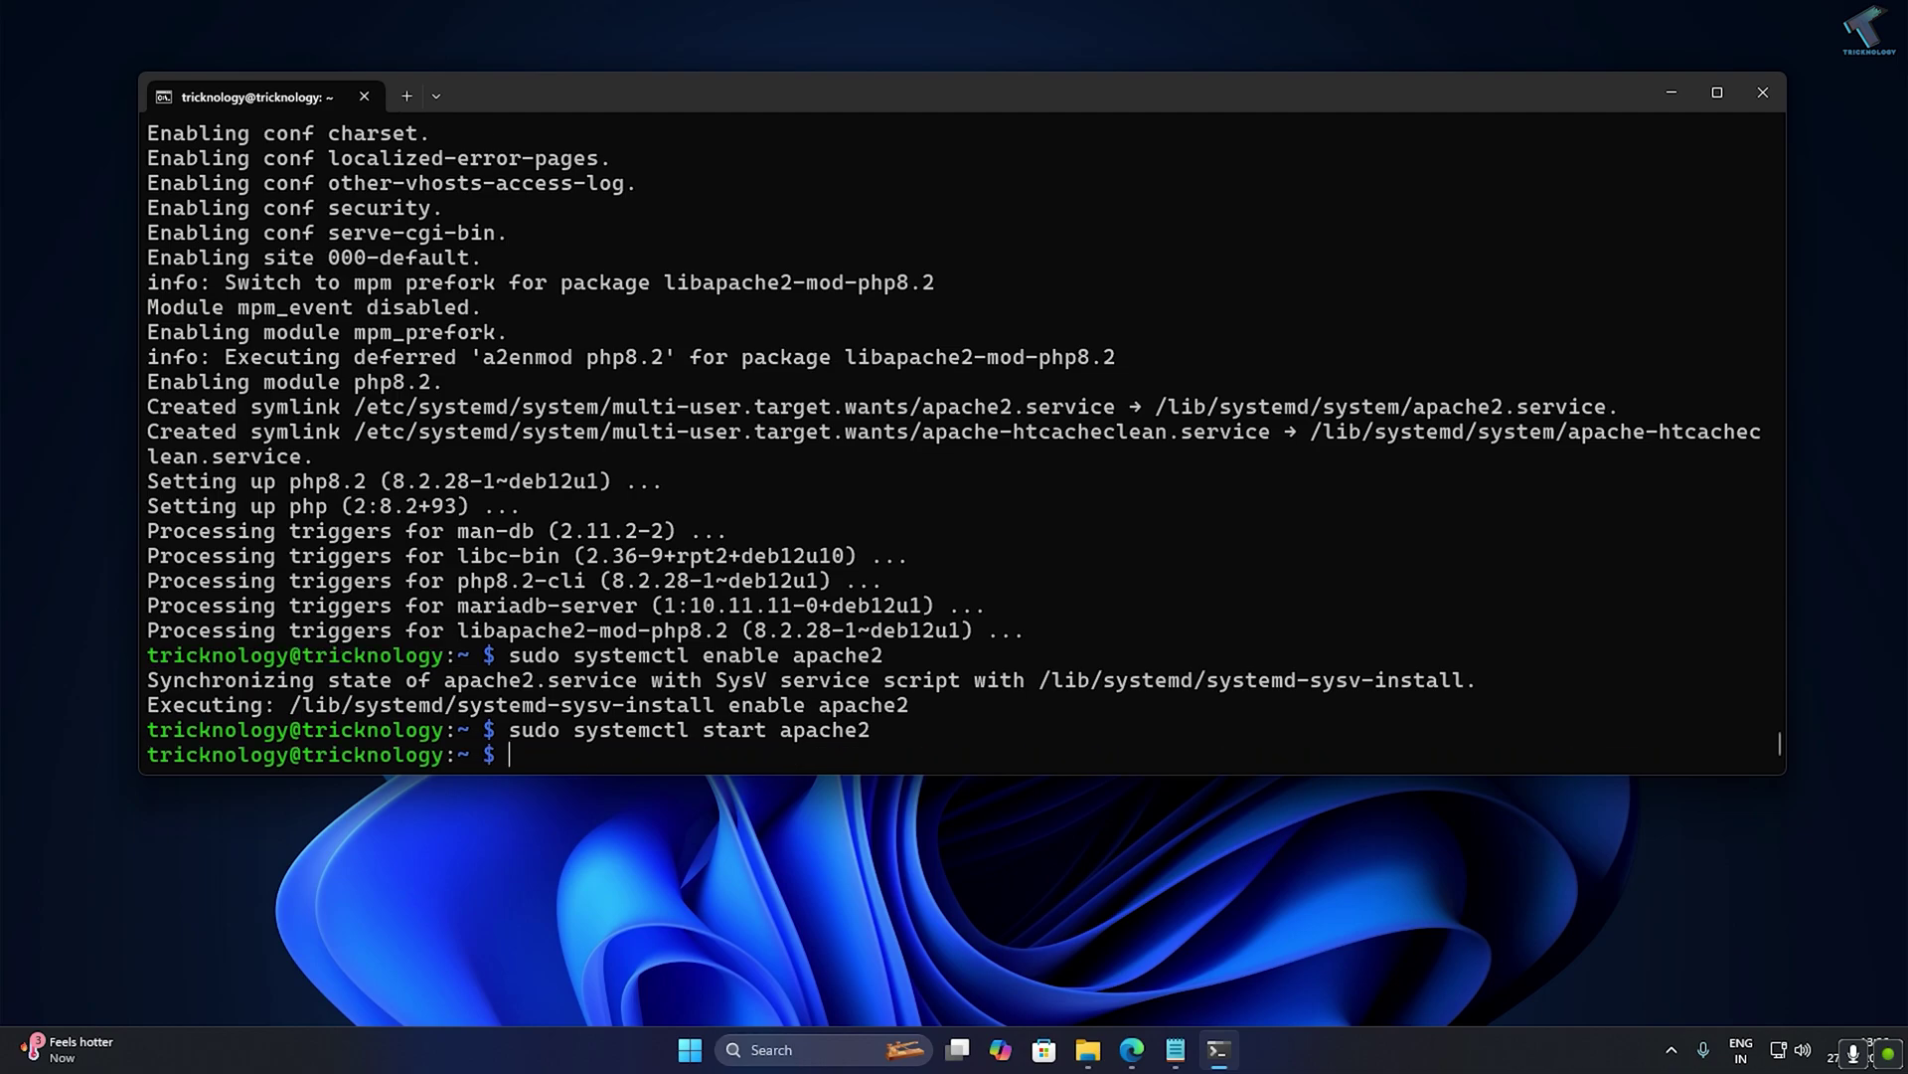
text(sudo mysql_secure)
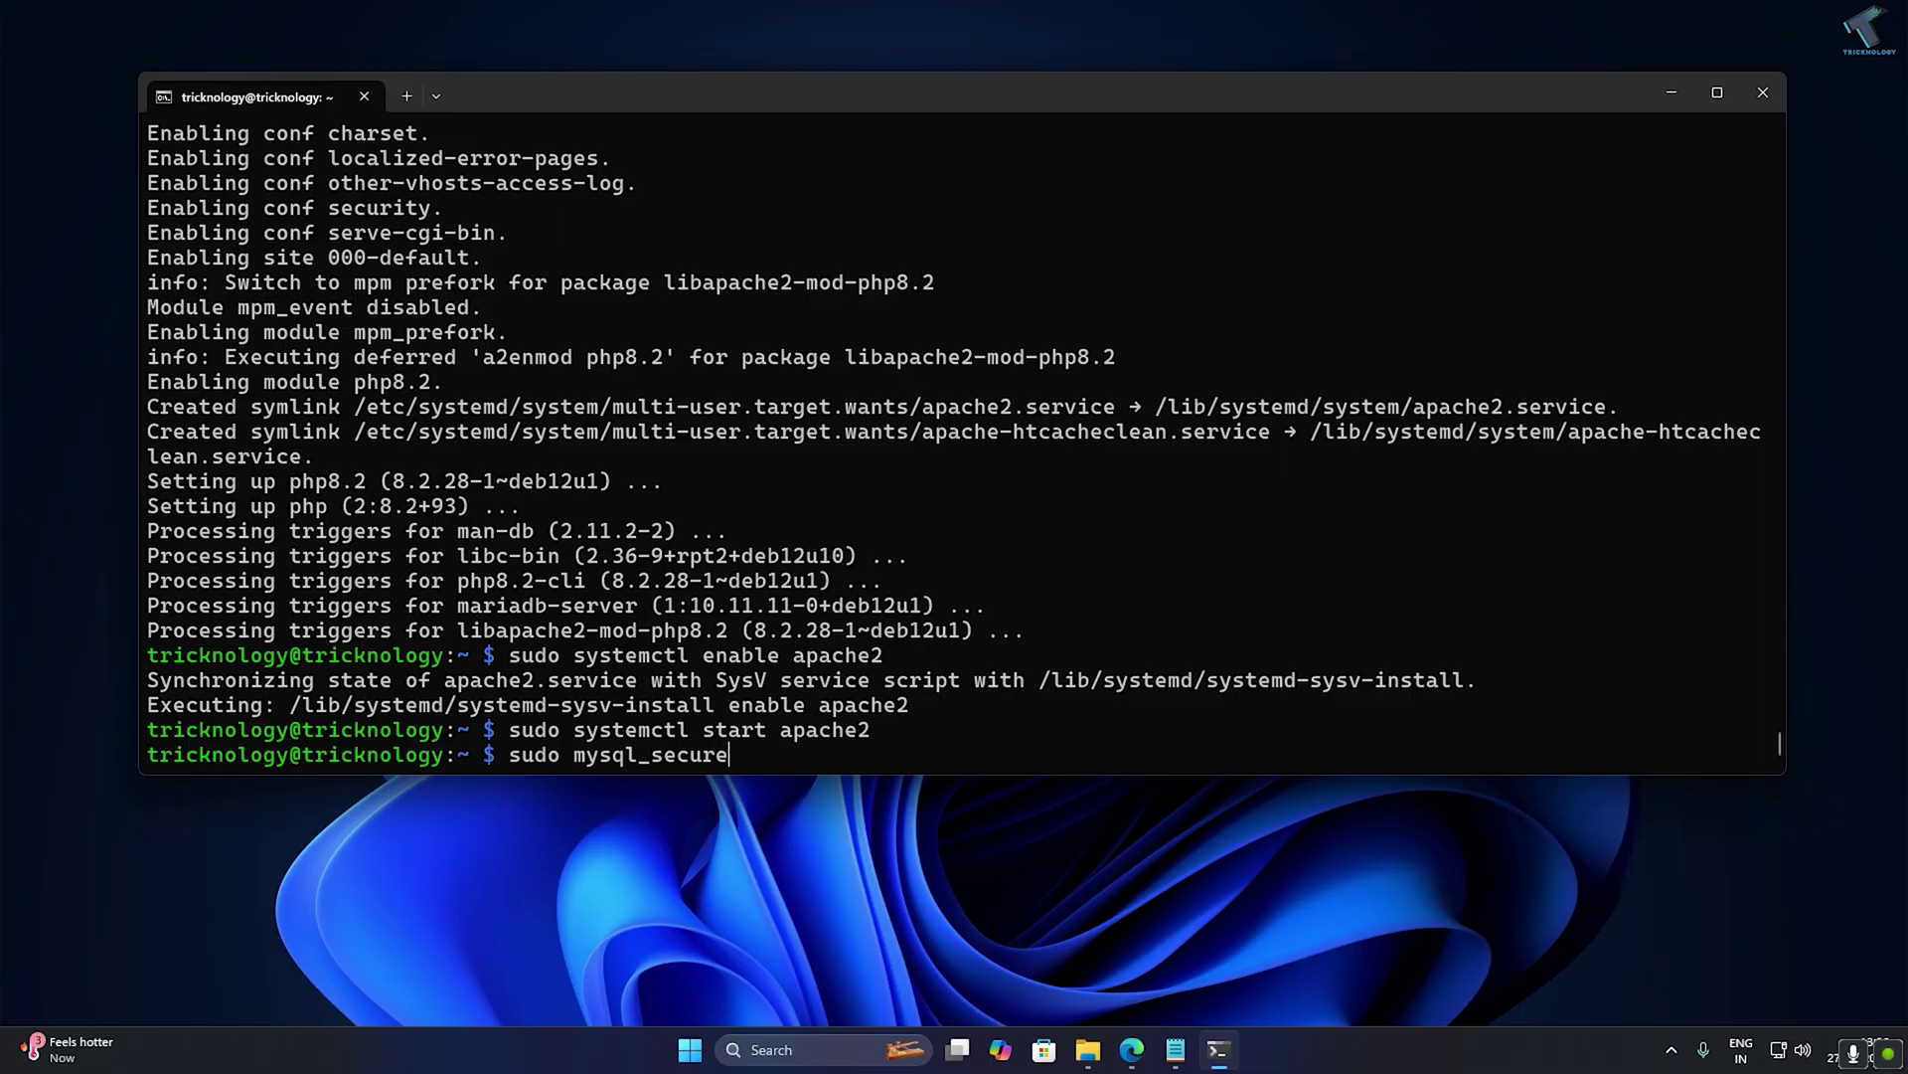
text(_installation)
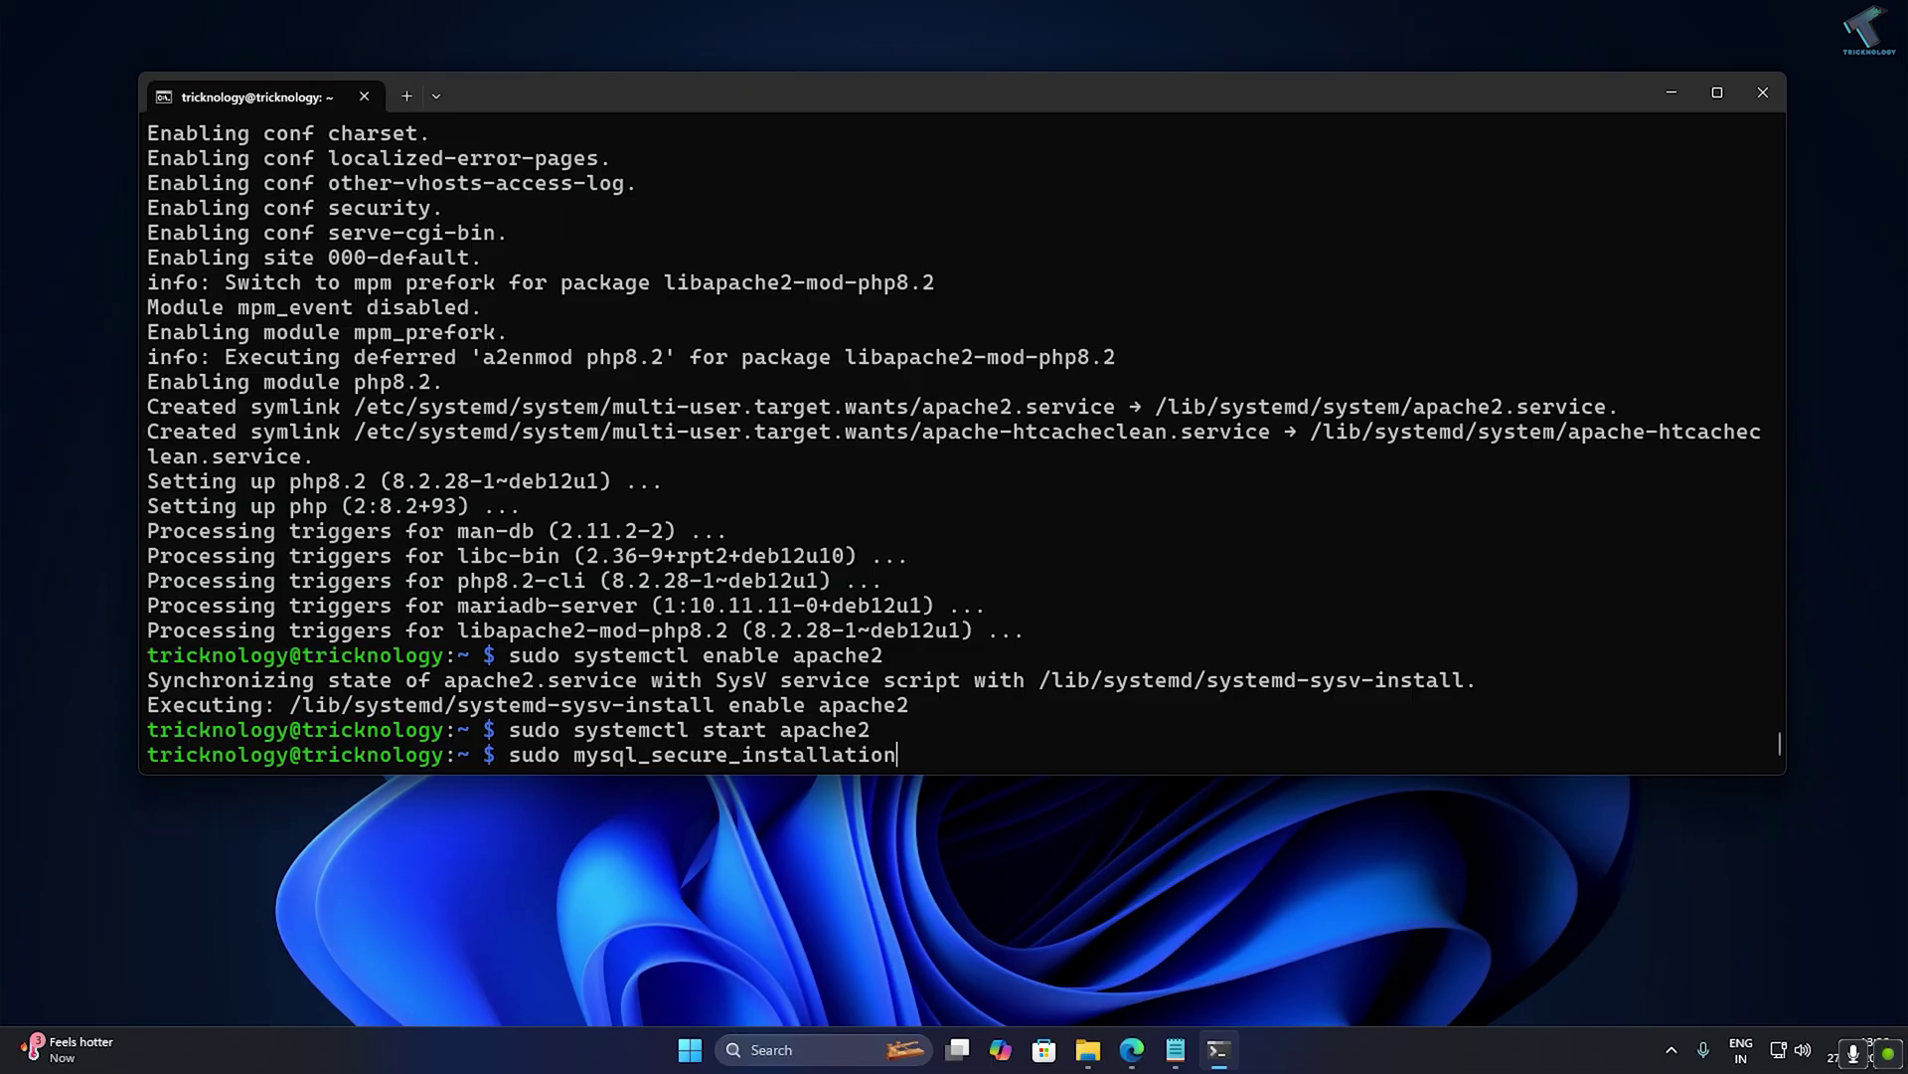
Start the MariaDB secure installation, decline unix_socket authentication and set a new root password.
key(Return)
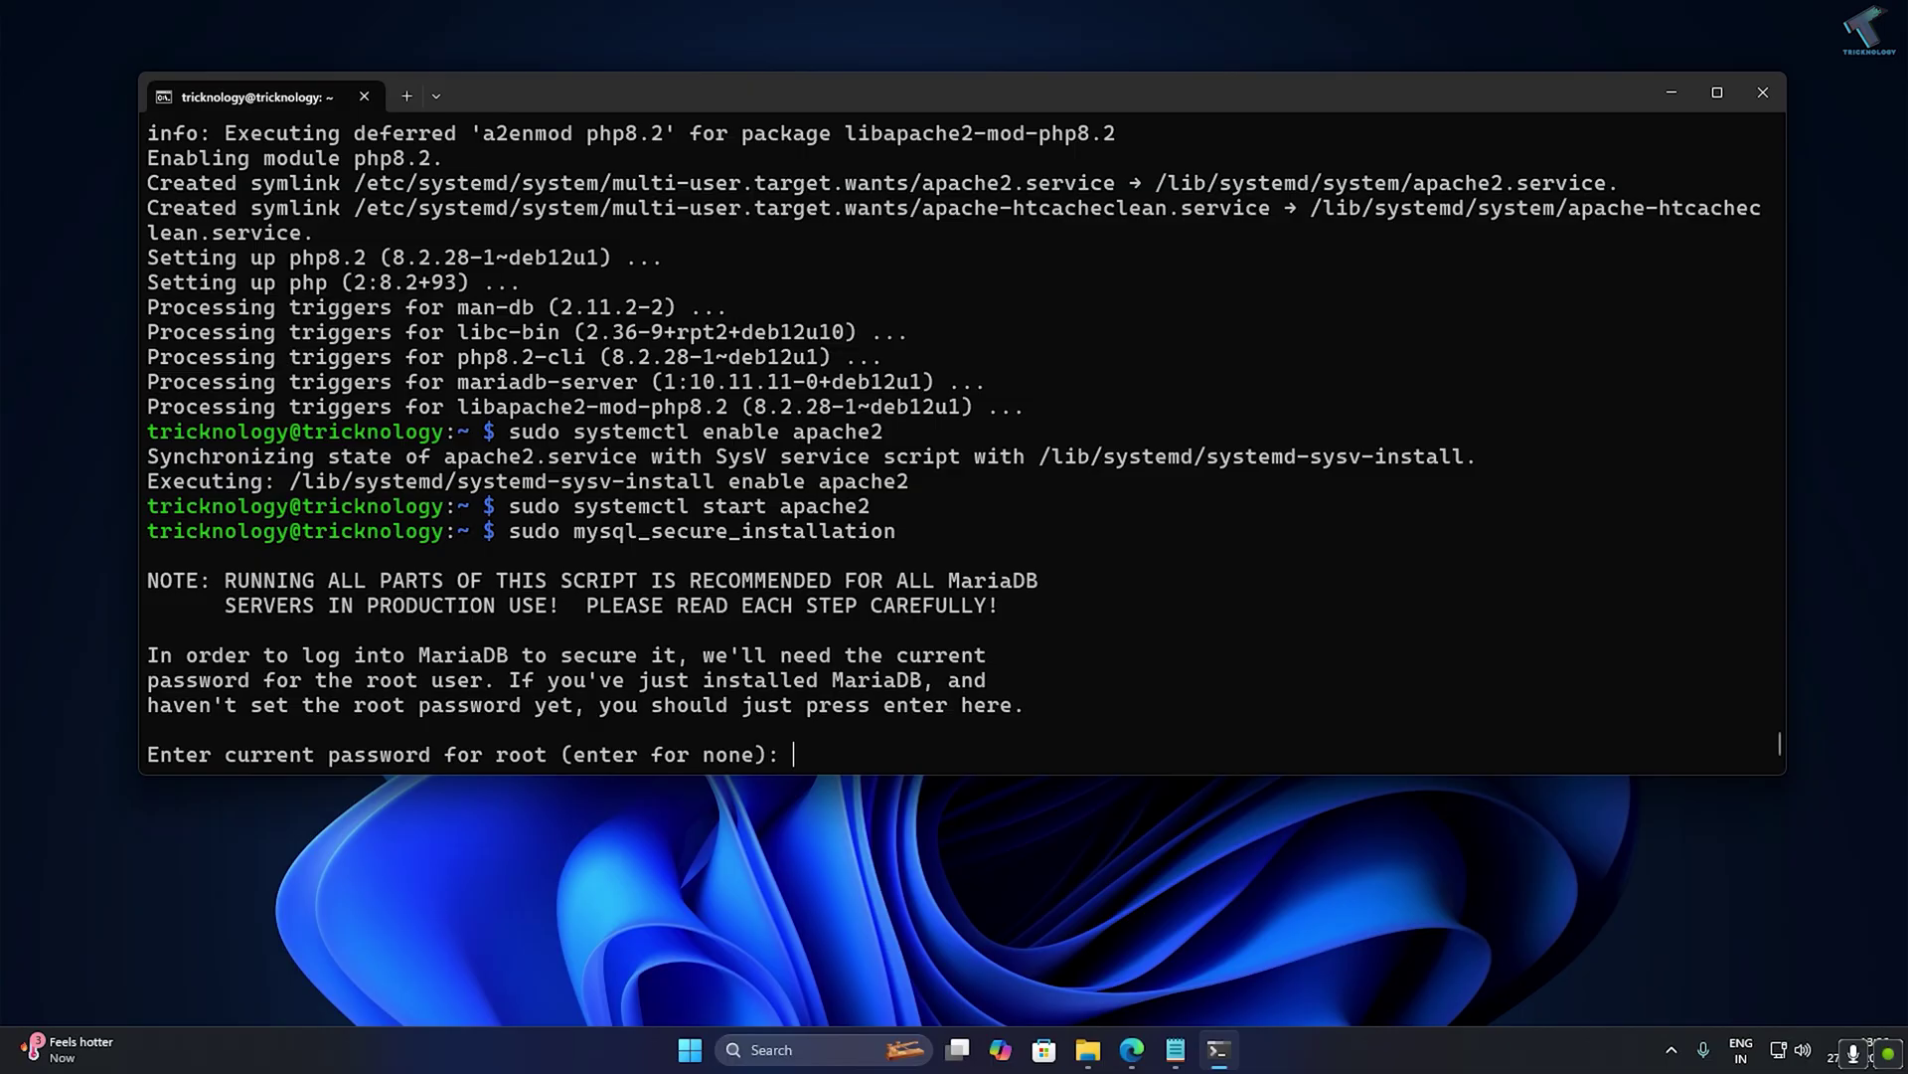
key(Return)
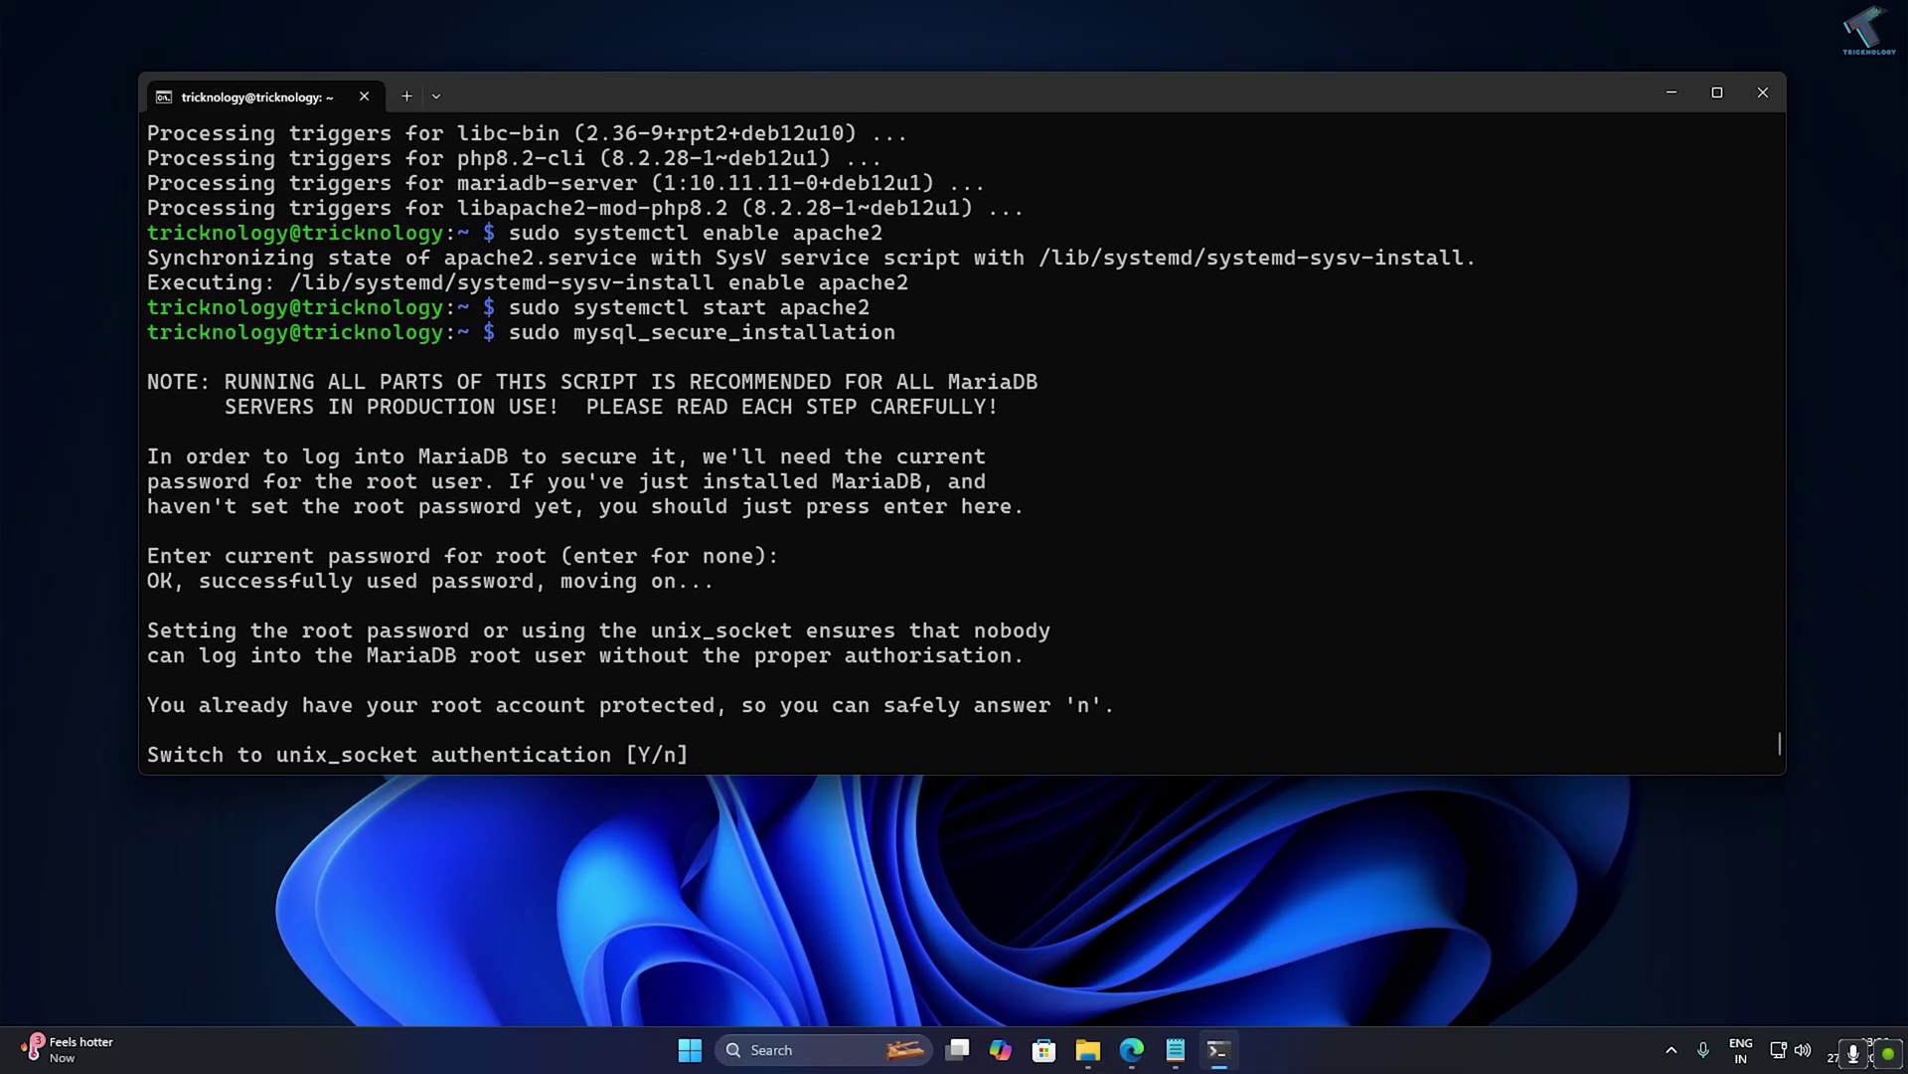
text(n)
key(Return)
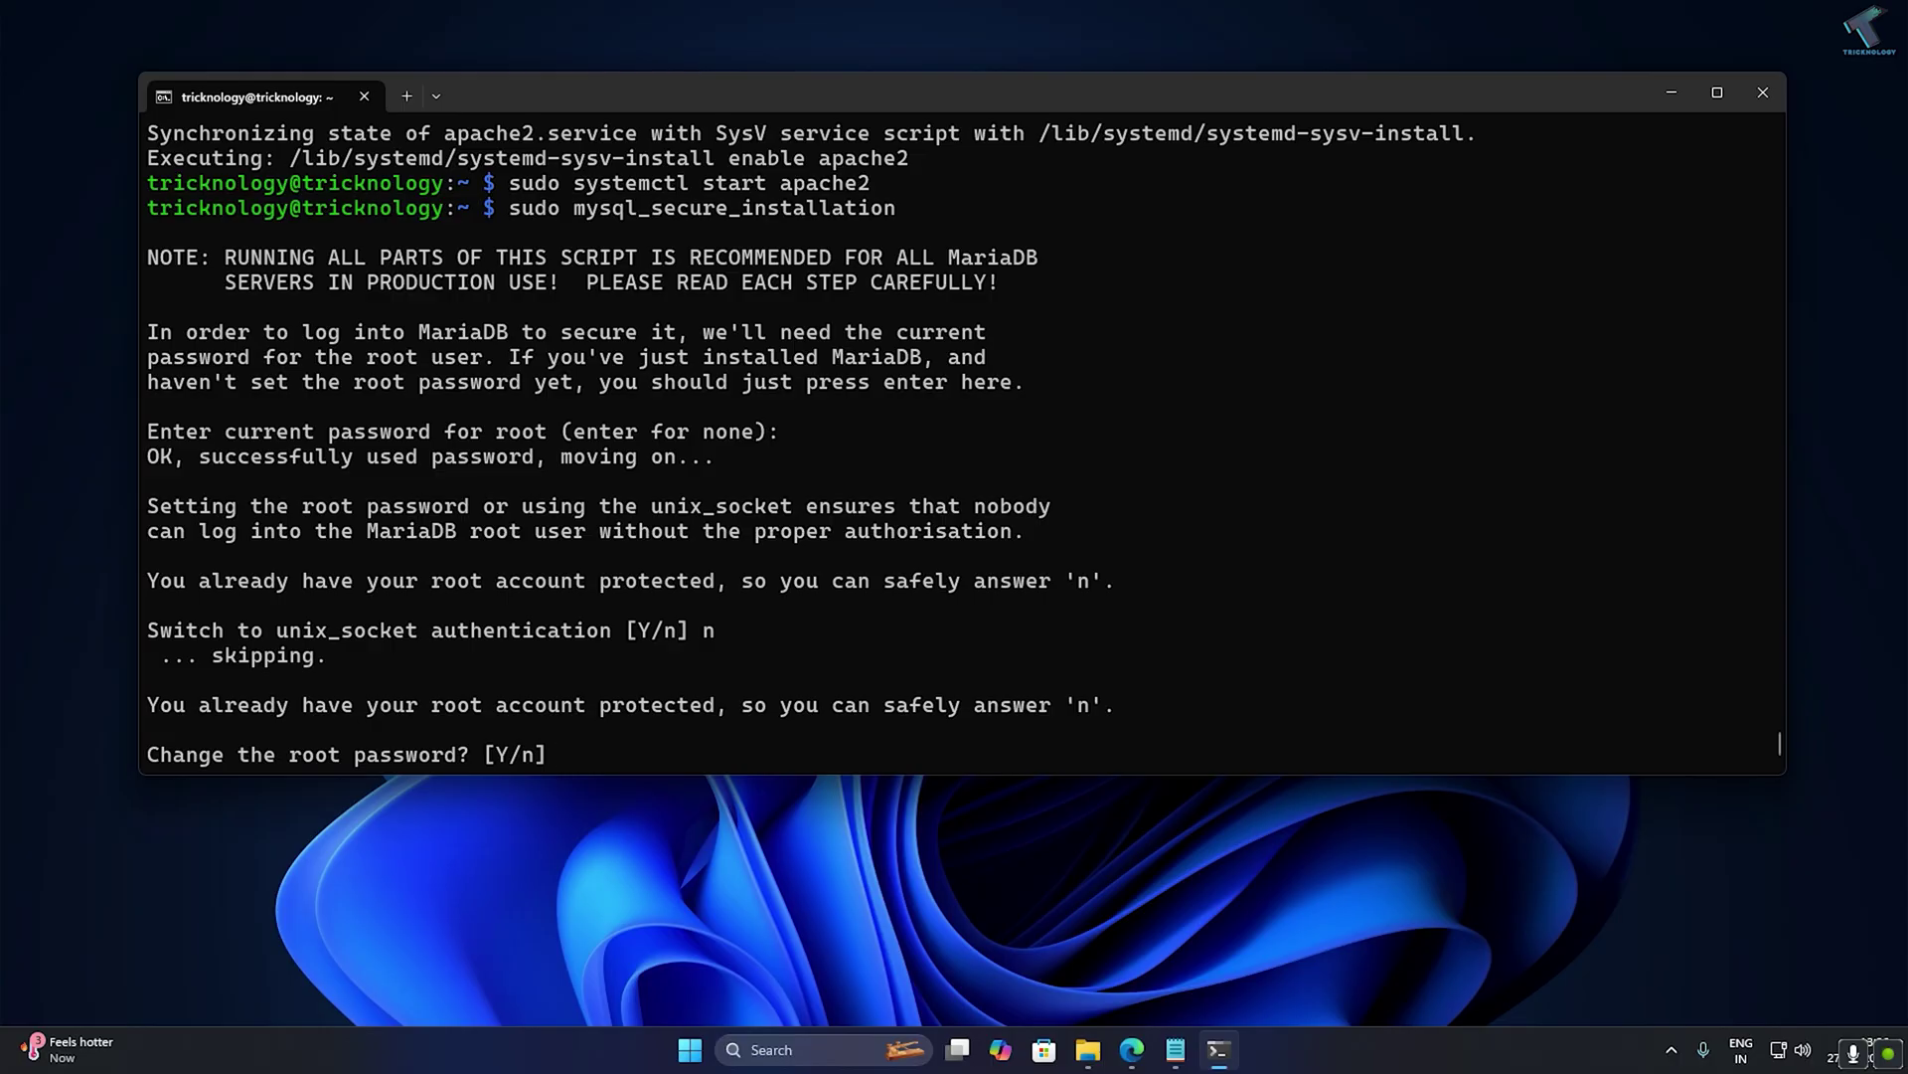
text(y)
key(Return)
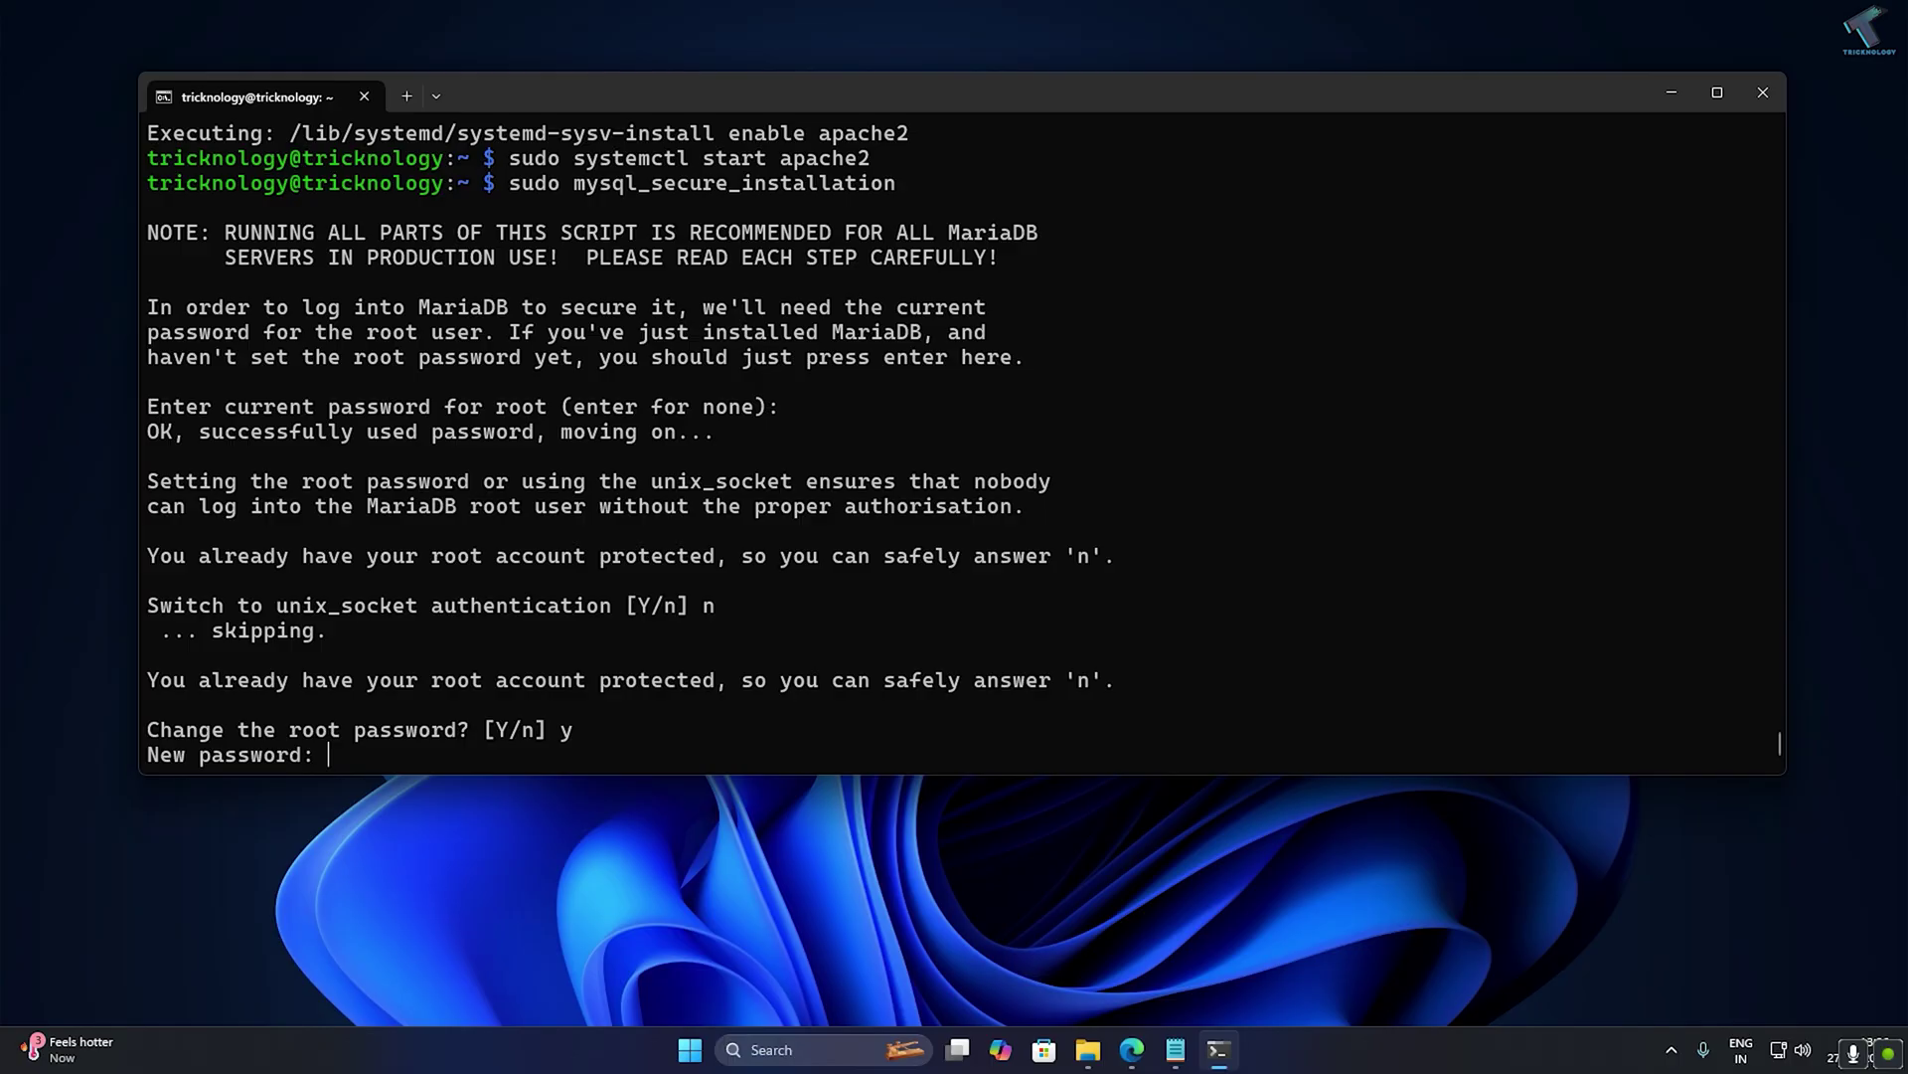
key(Return)
key(Return)
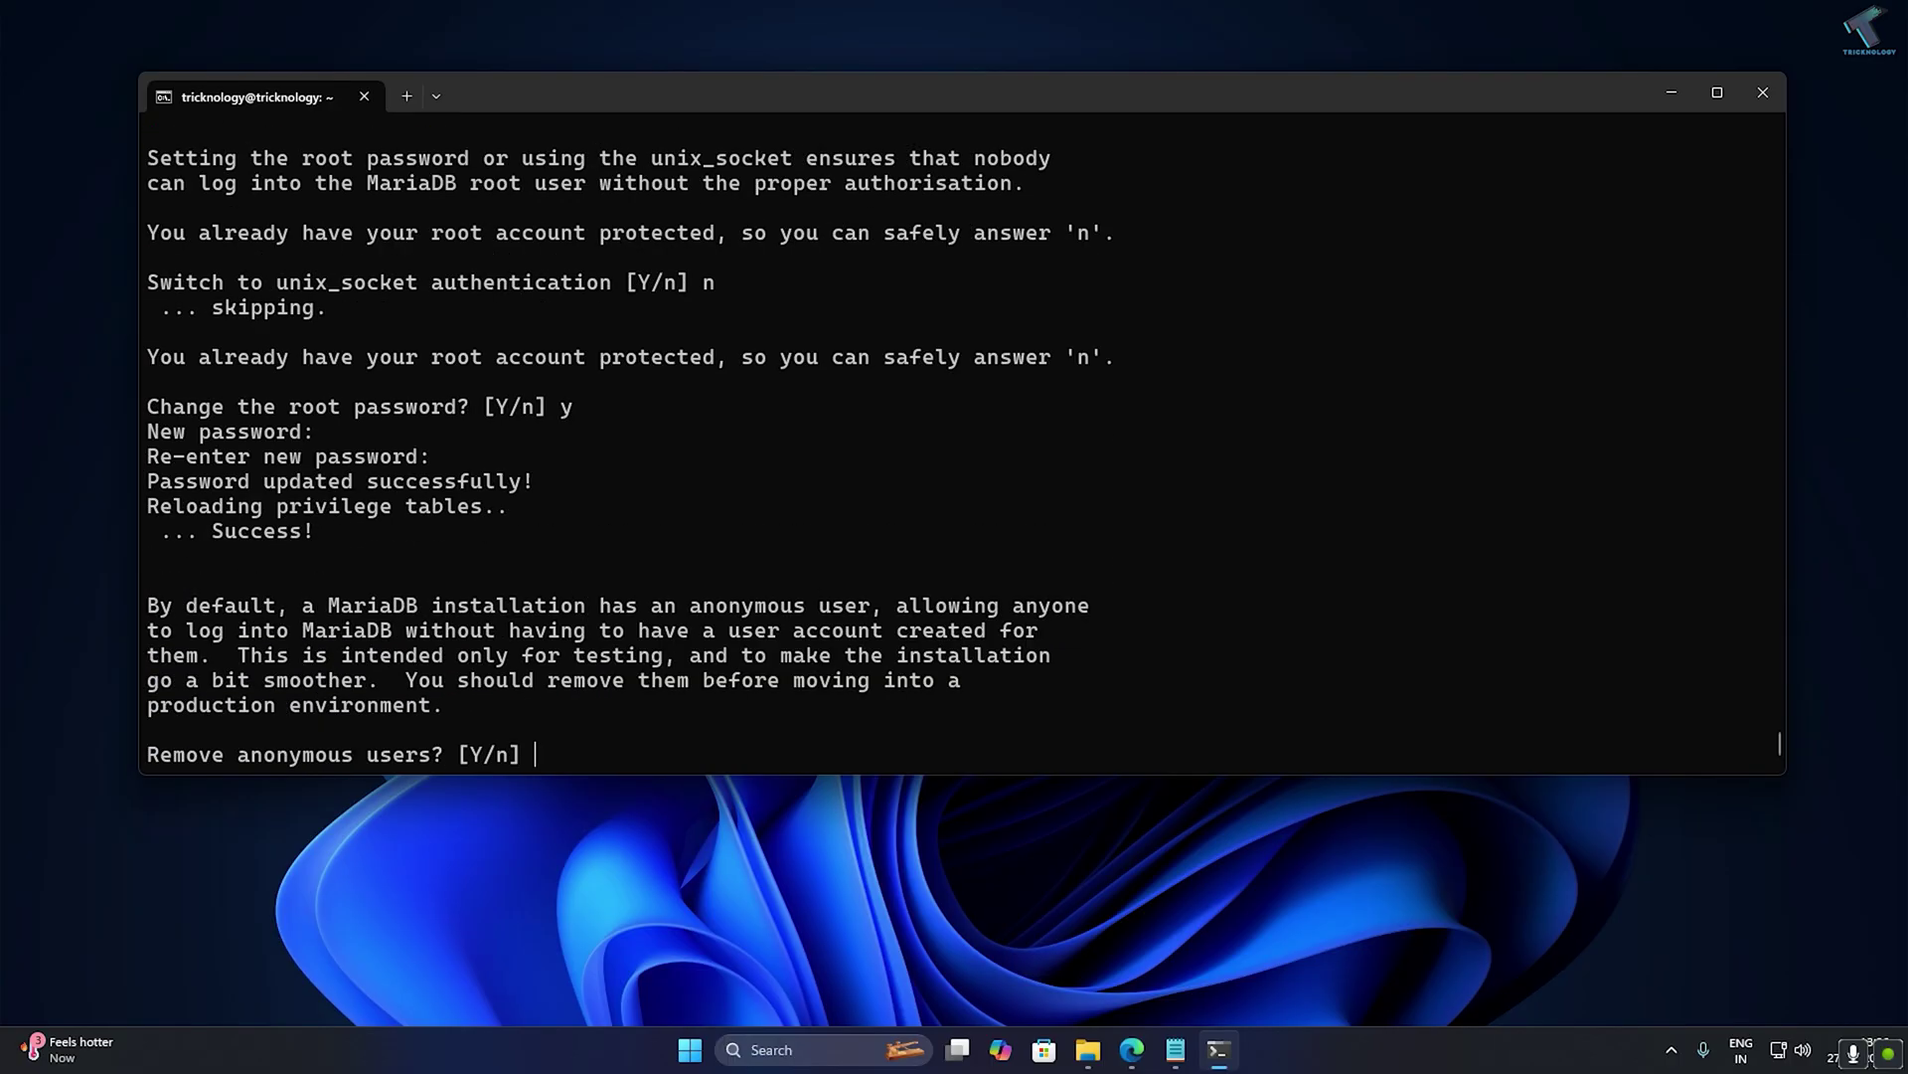
Remove anonymous users, disallow remote root login, drop the test database and reload privileges.
text(y)
key(Return)
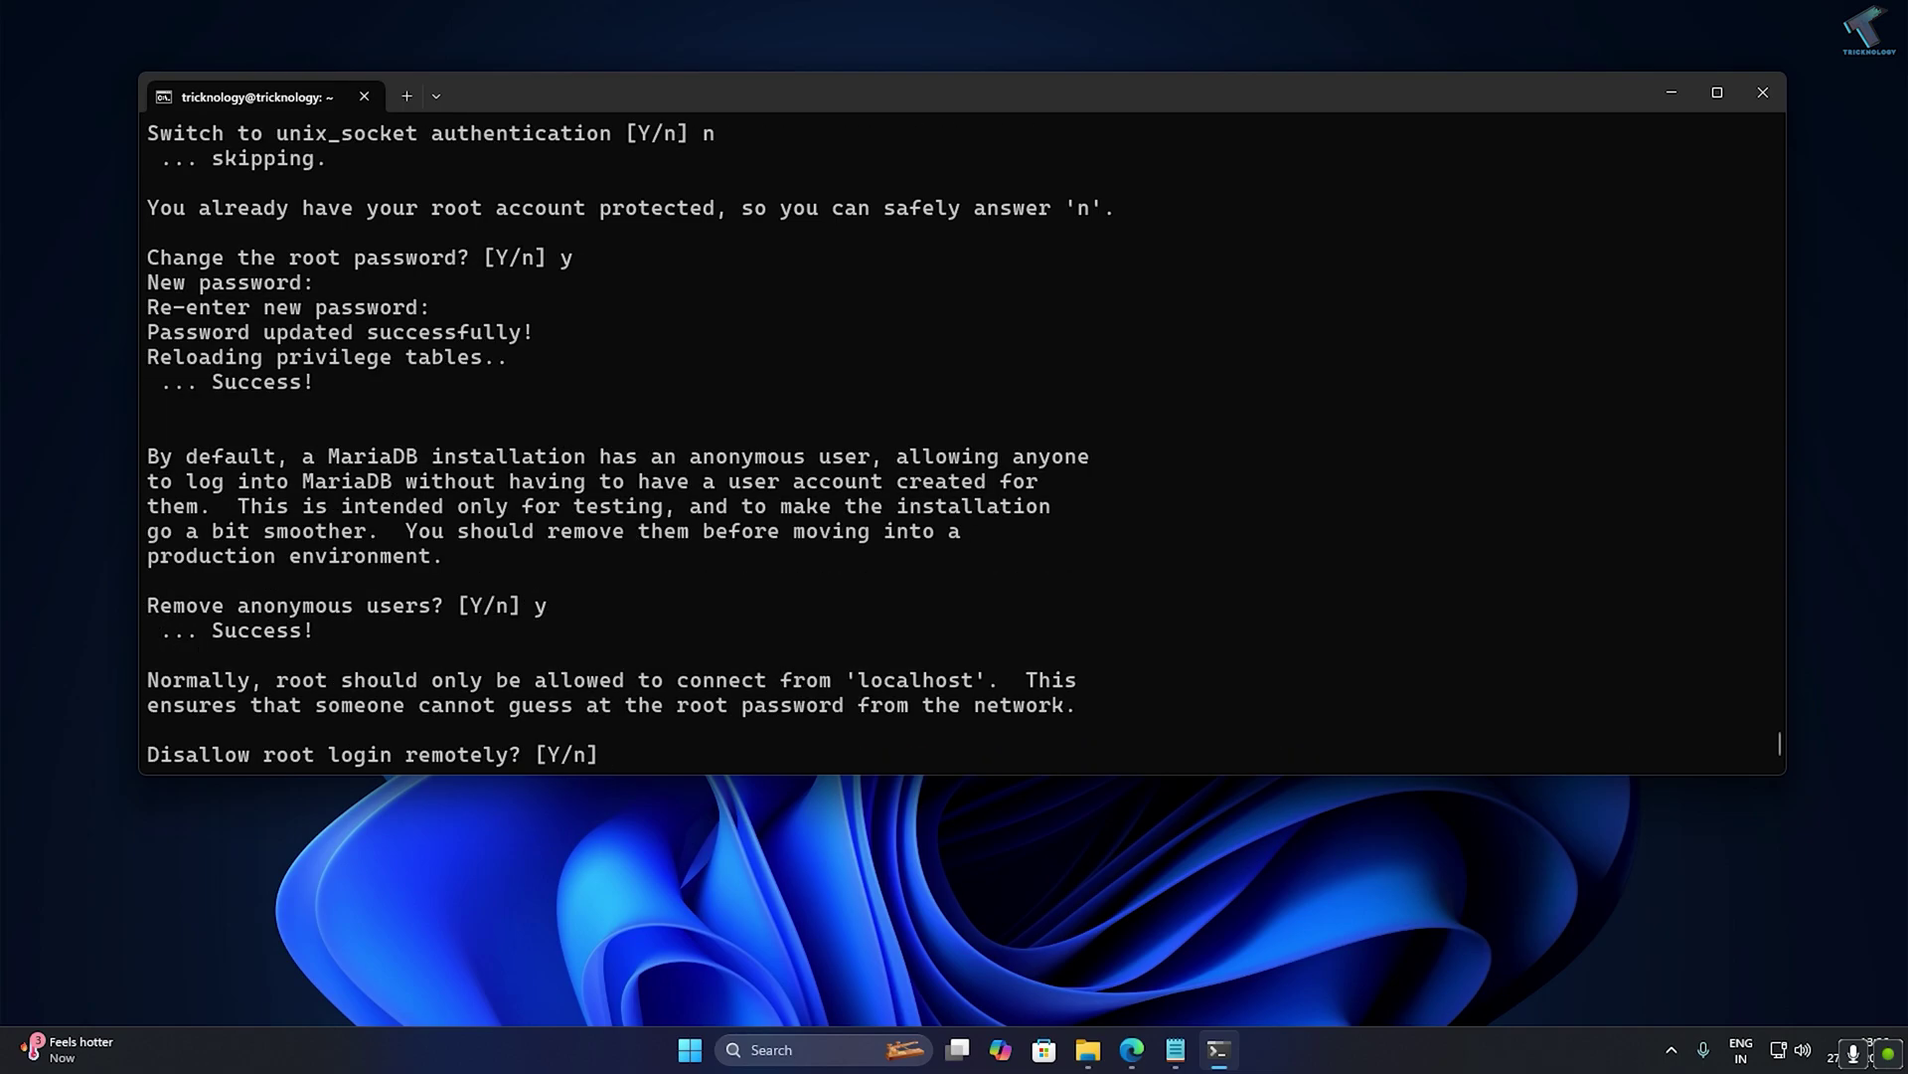
text(y)
key(Return)
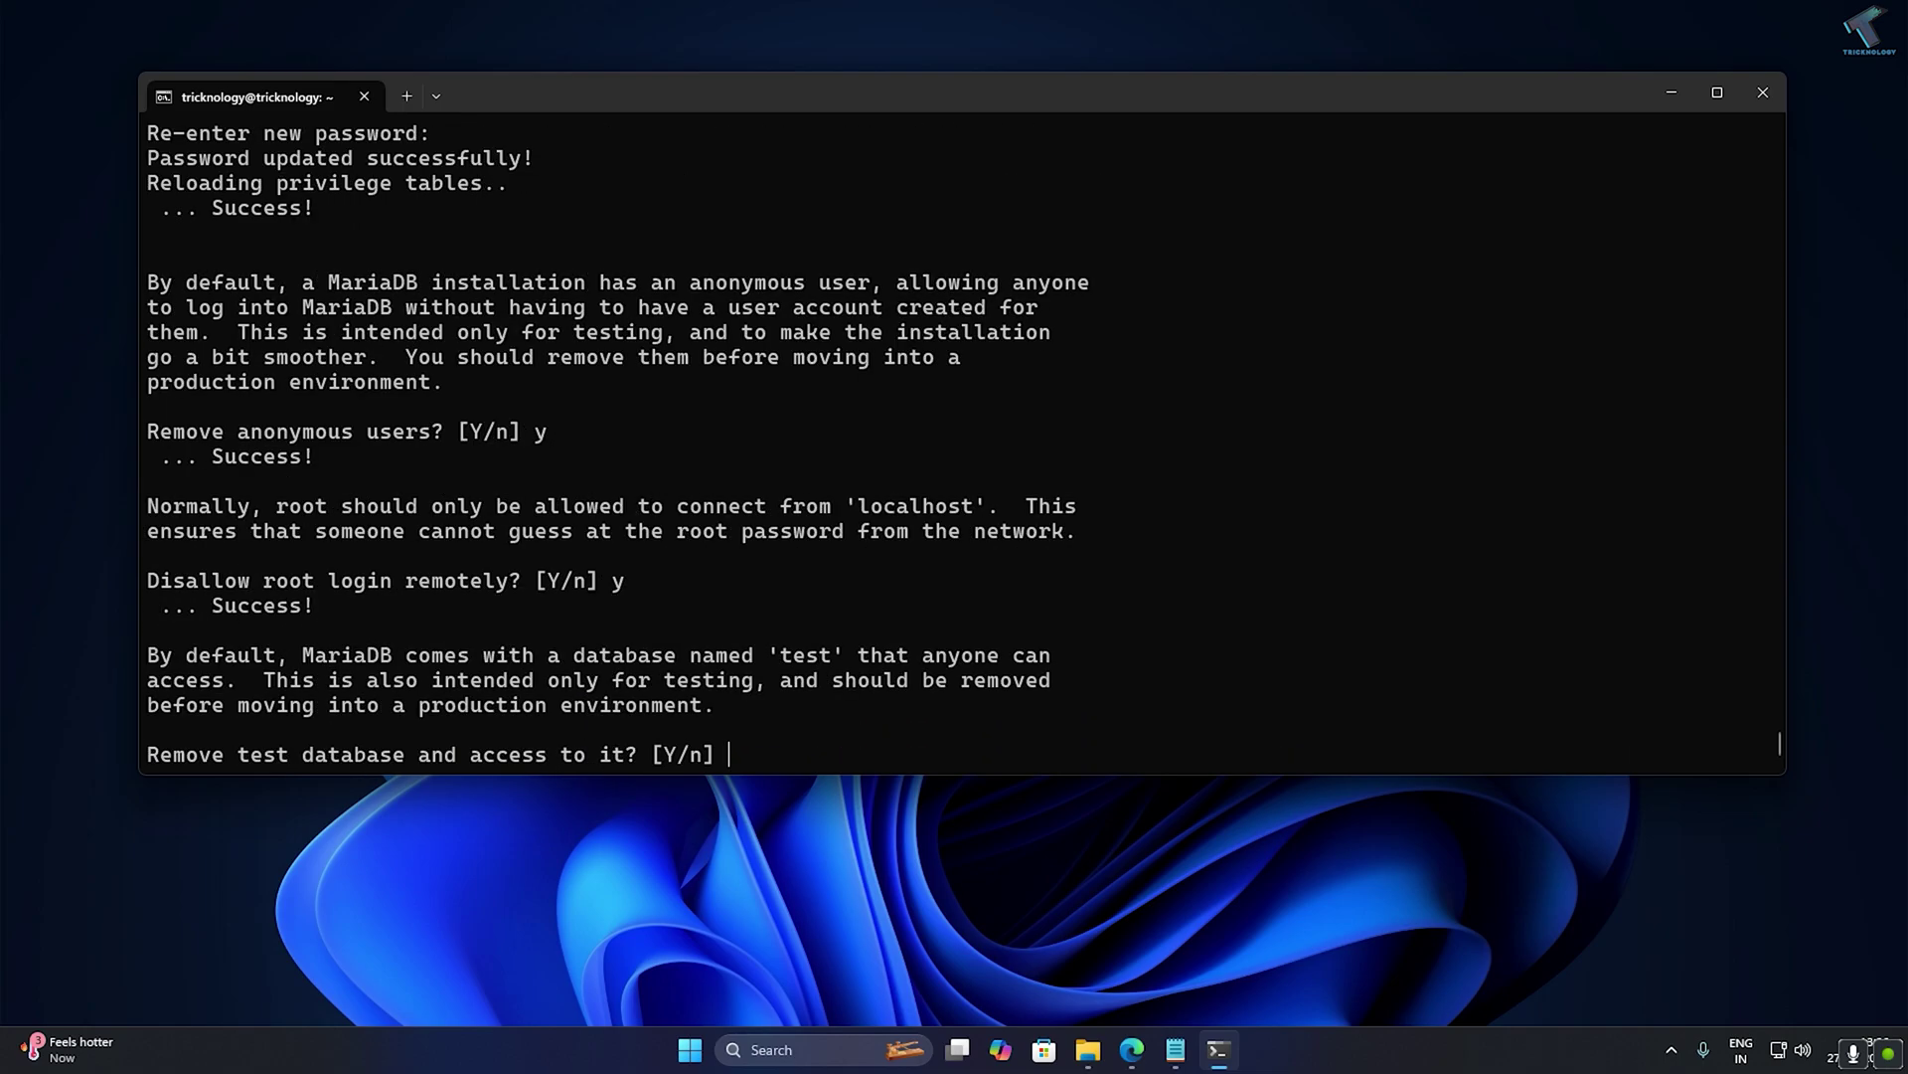
text(y)
key(Return)
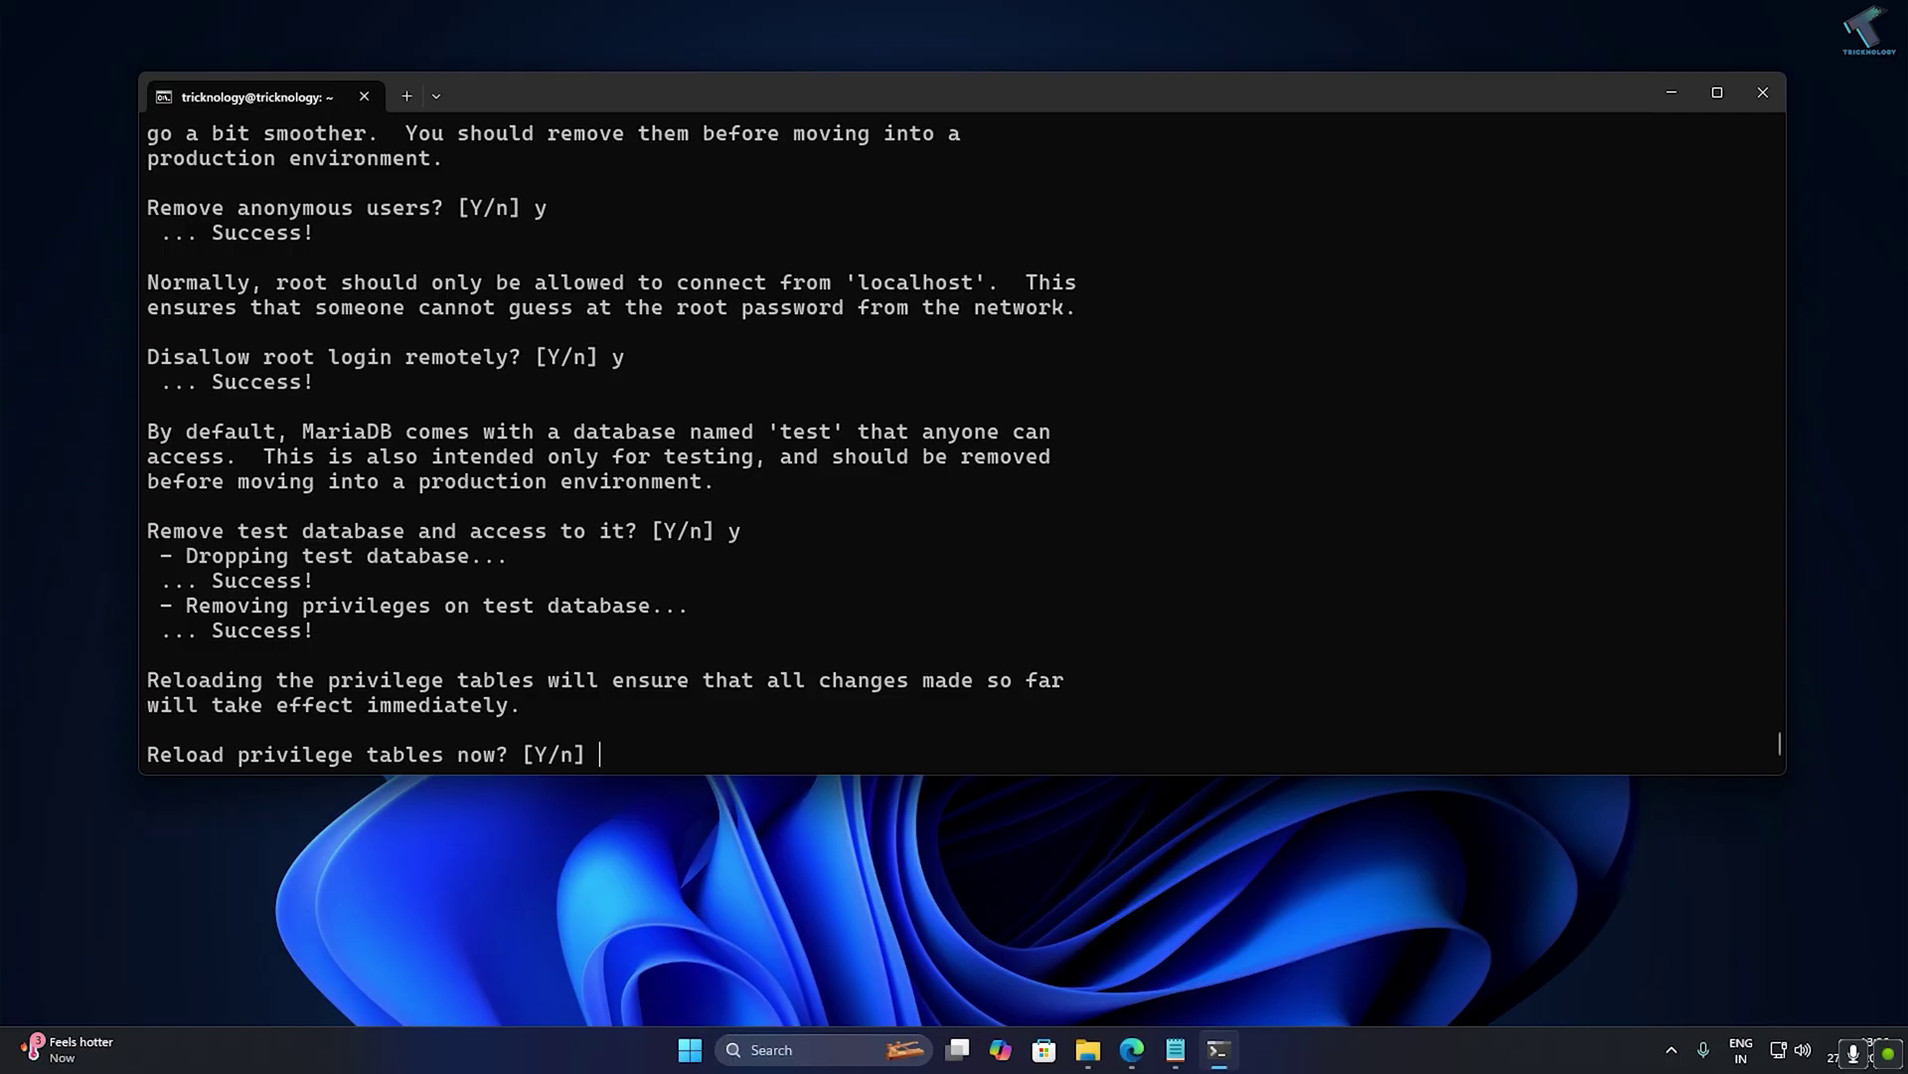
text(y)
key(Return)
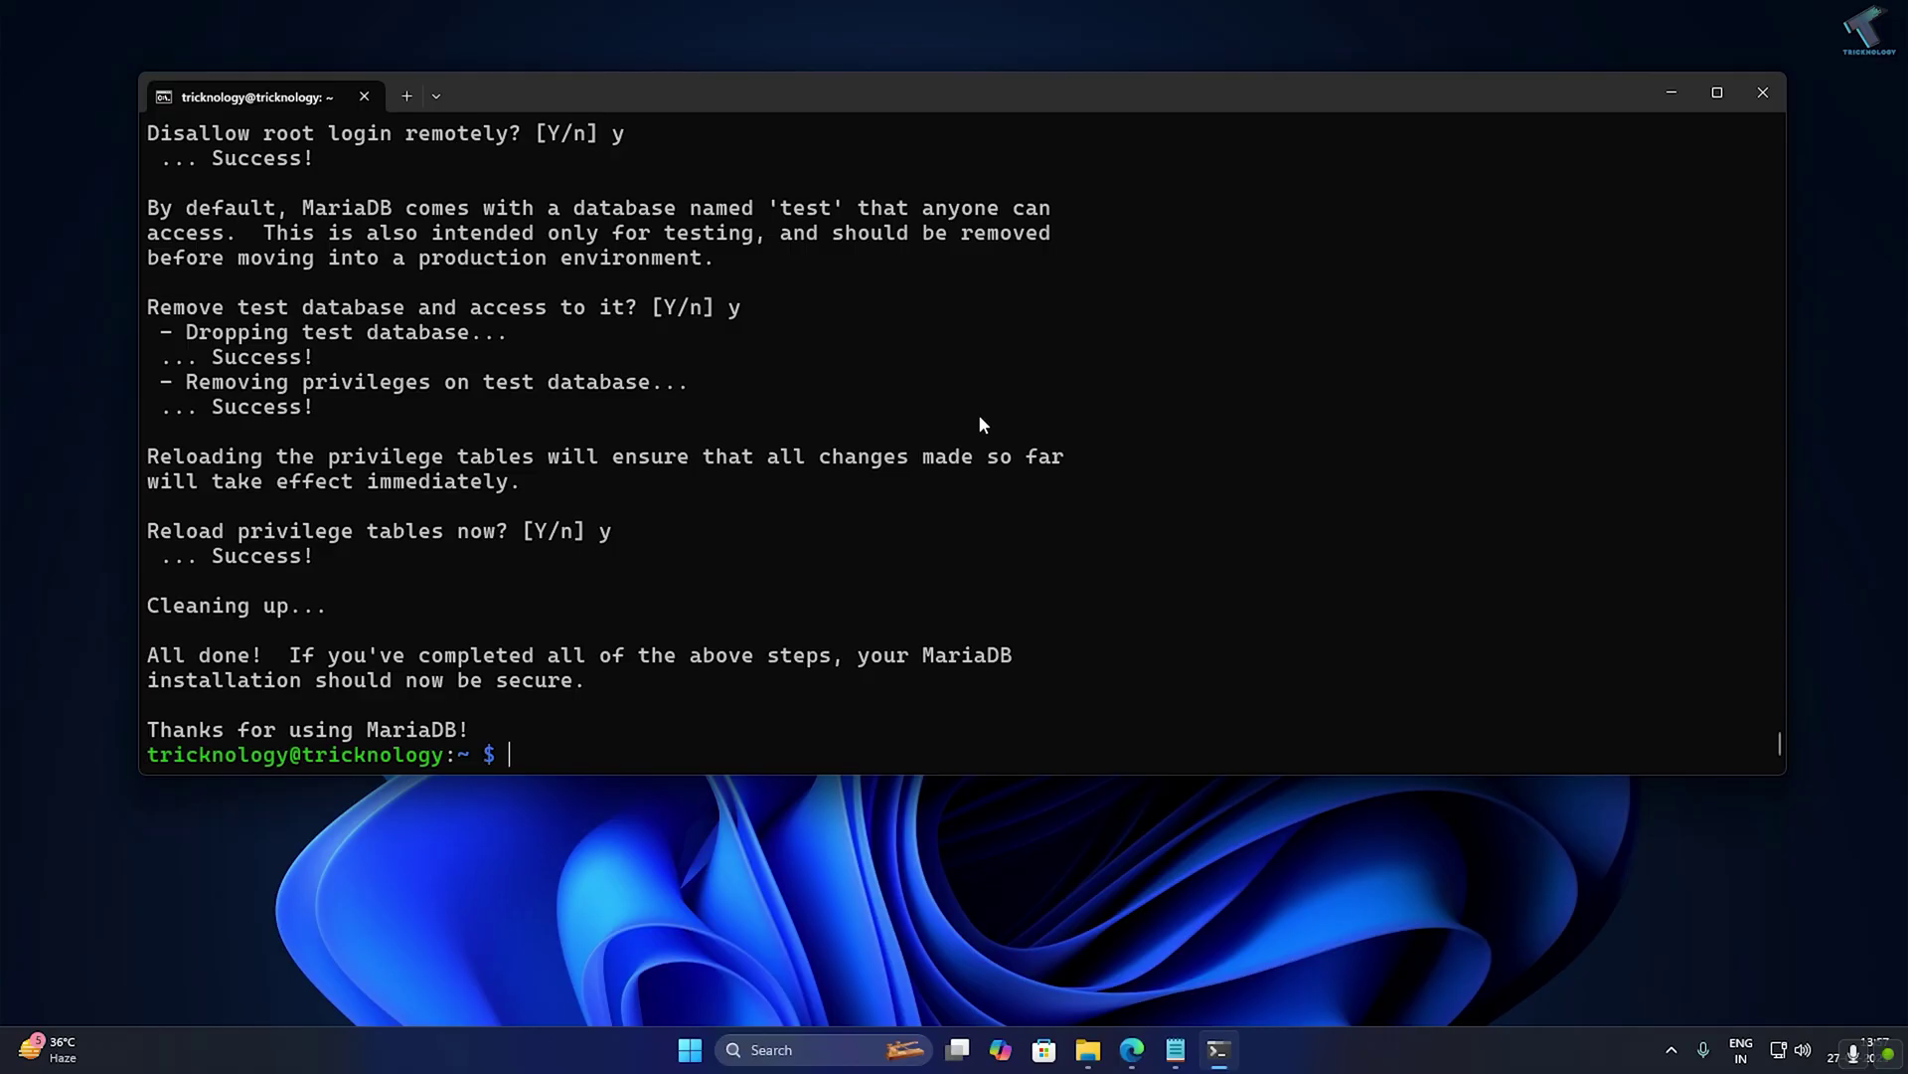
text(sudo mysql -u root)
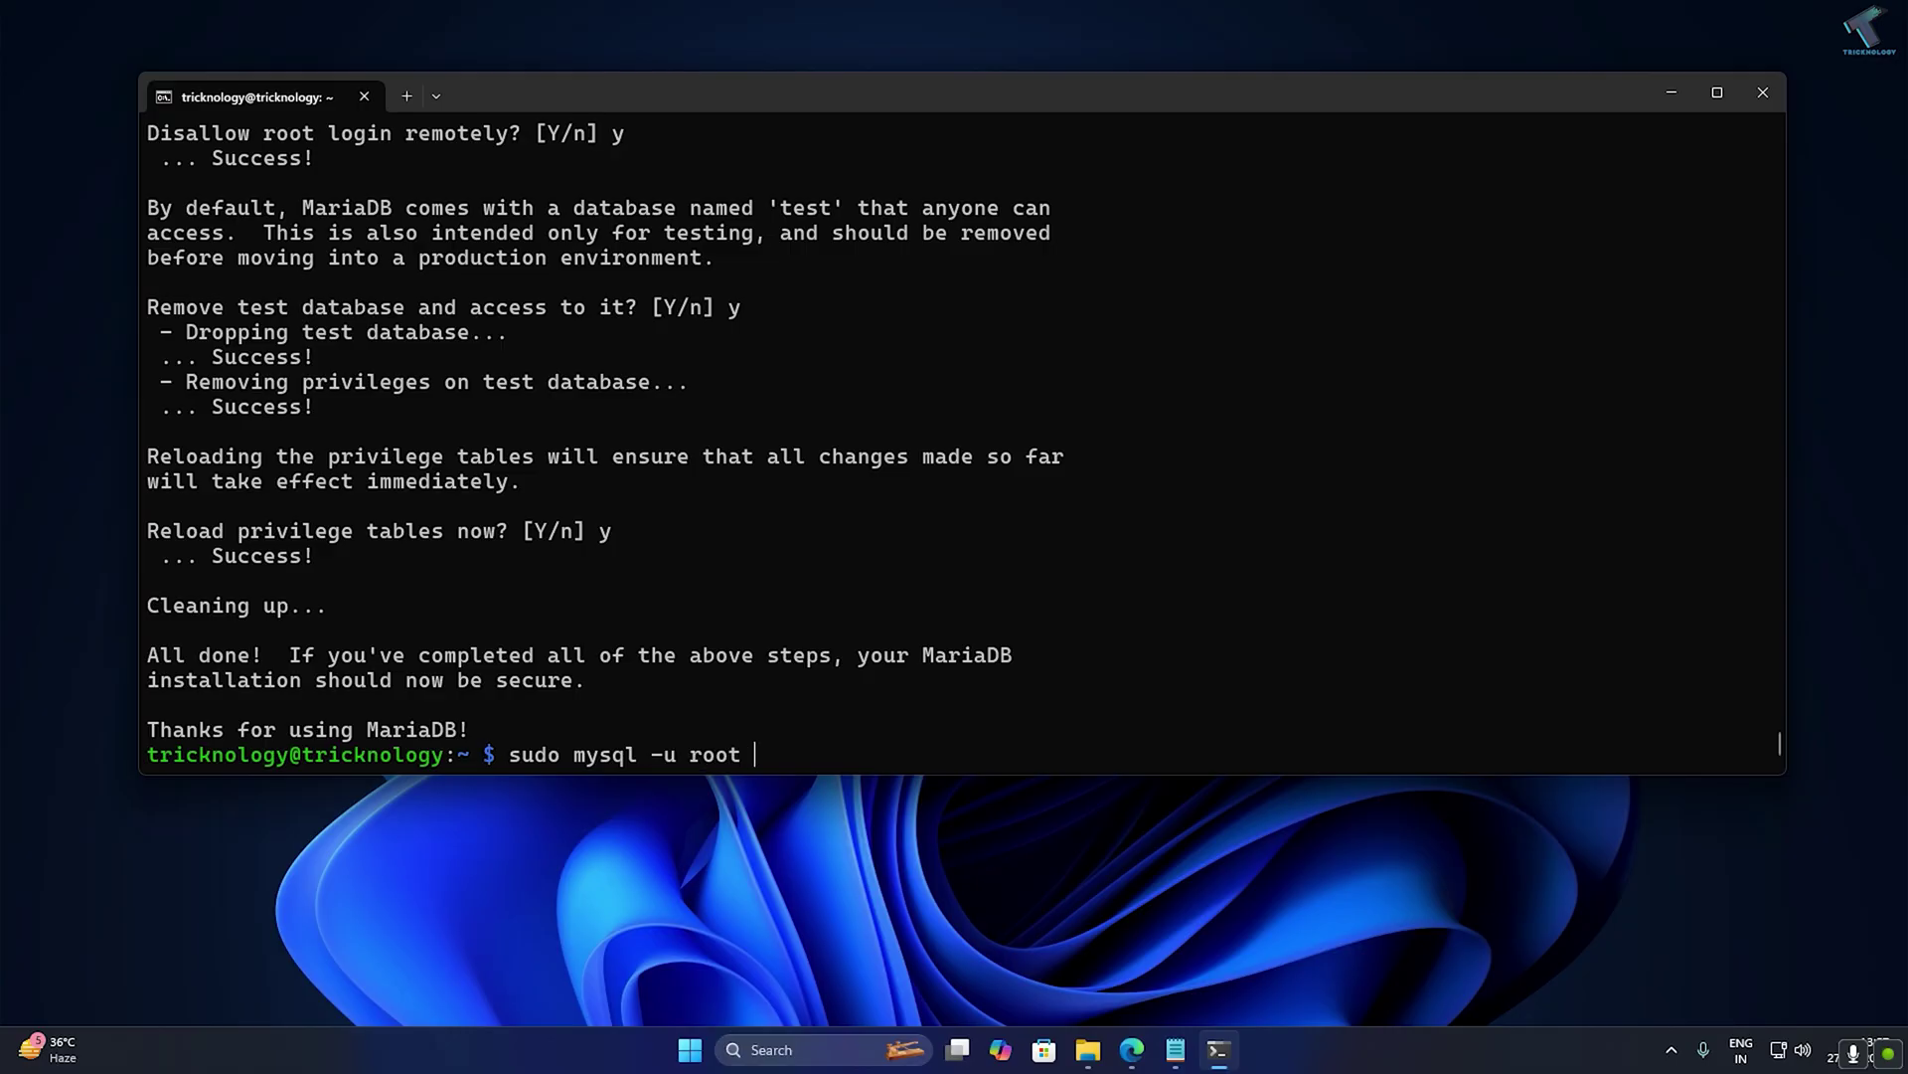
text( -p)
Log into the MariaDB monitor as root with sudo mysql -u root -p.
key(Return)
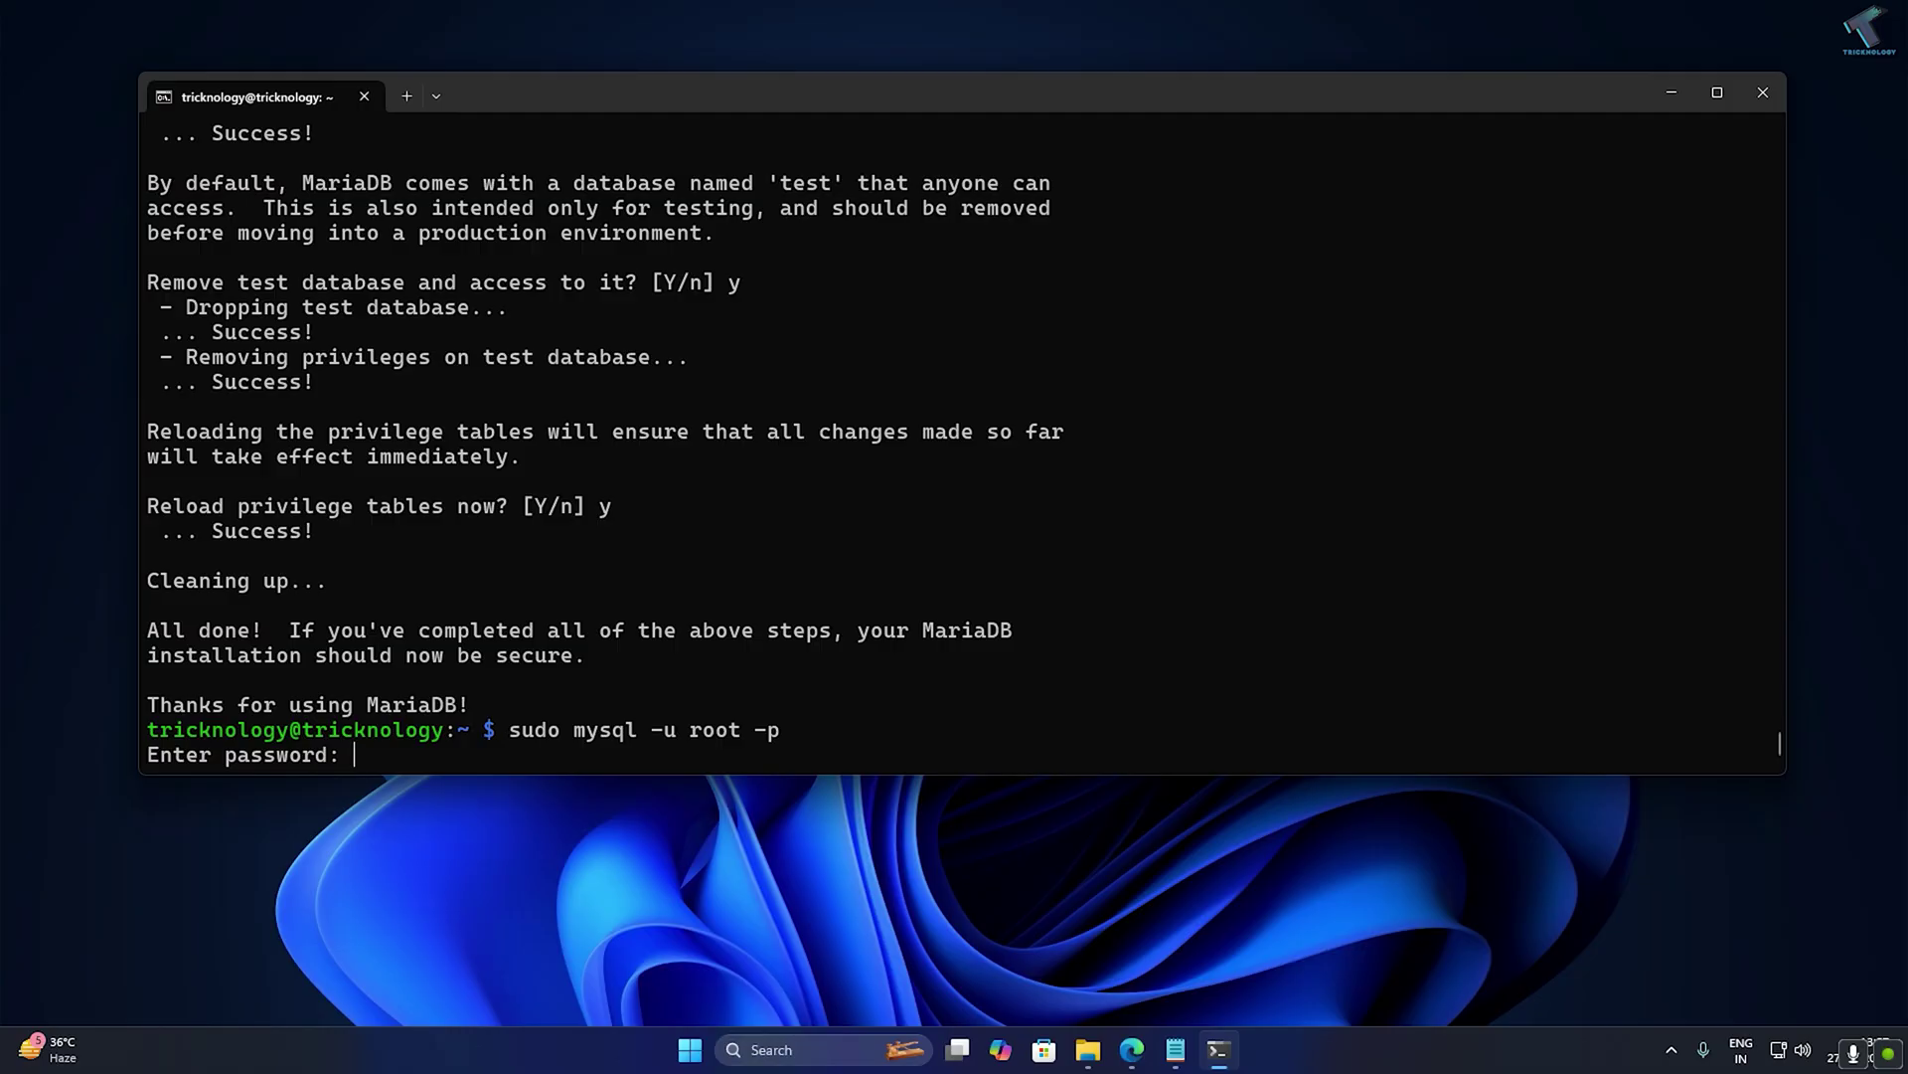
key(Return)
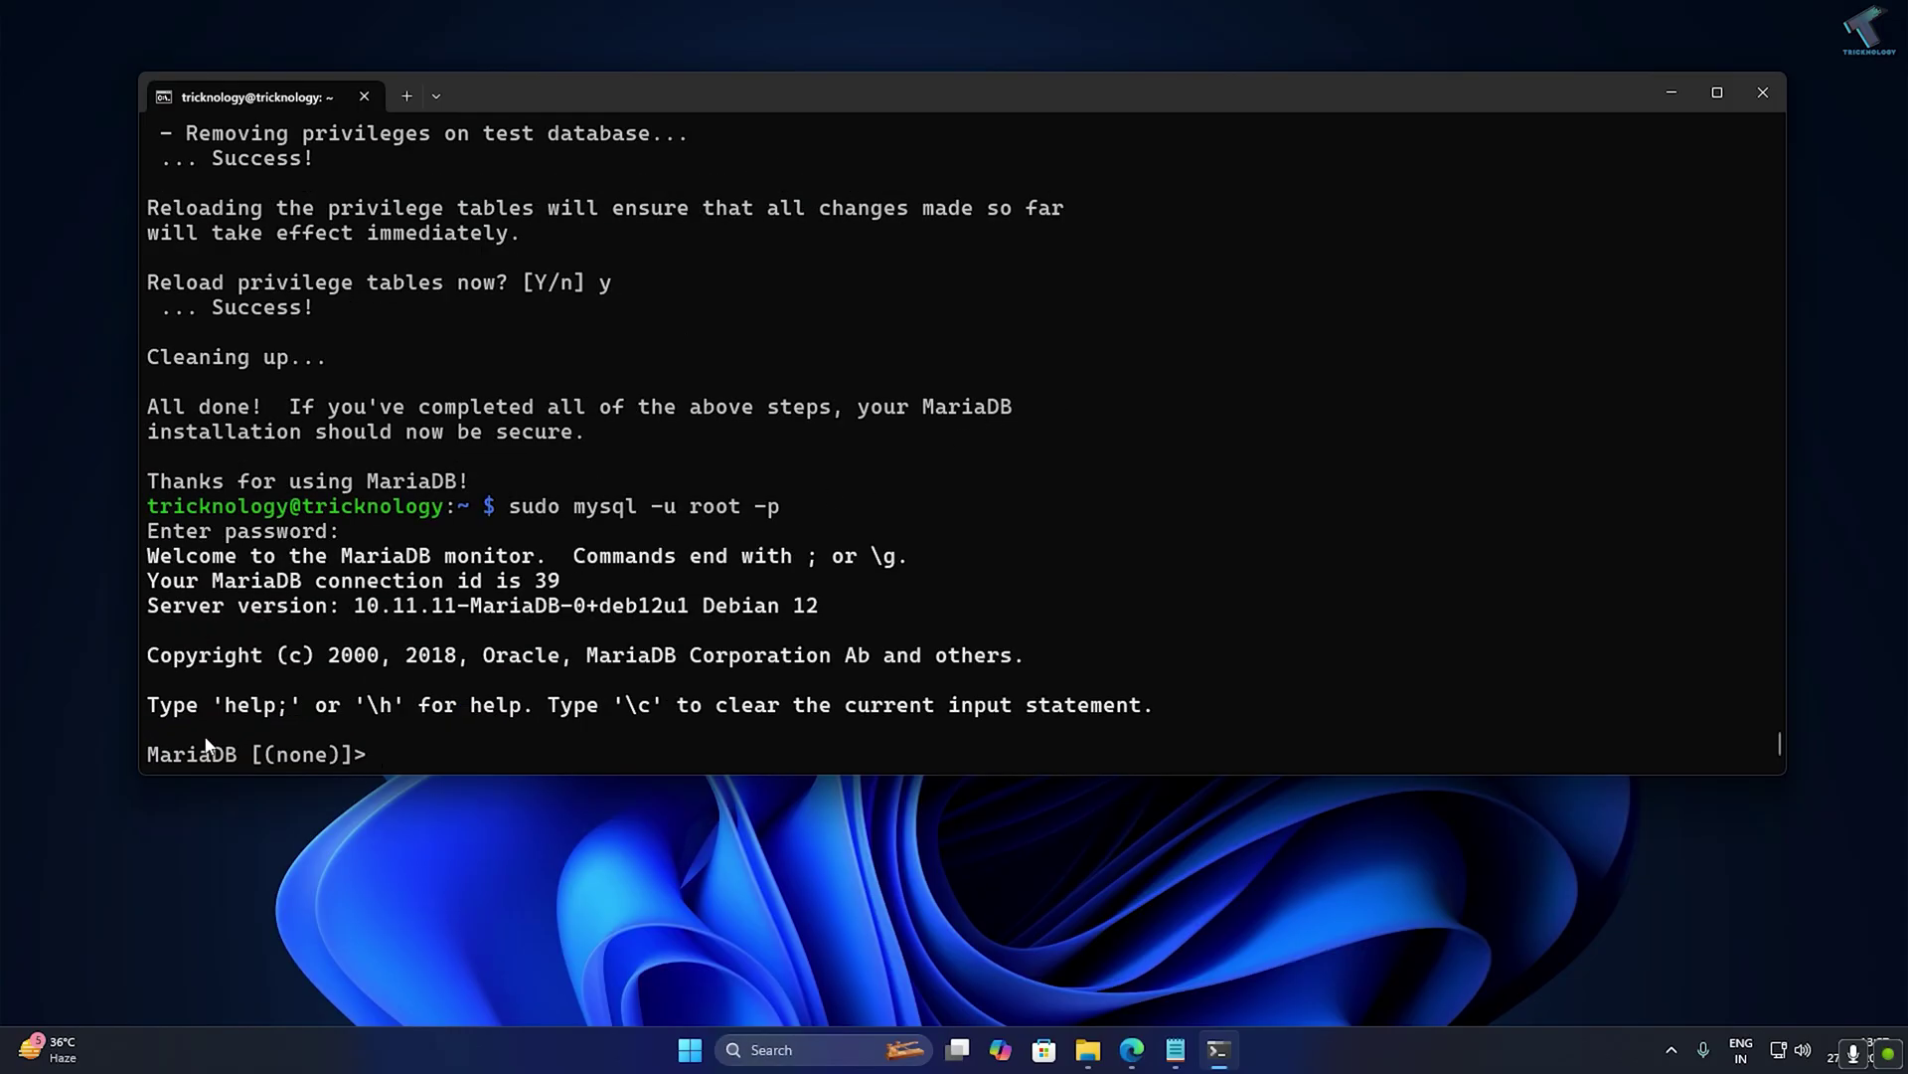
drag(147, 753, 355, 757)
click(560, 766)
Copy CREATE DATABASE wordpress from the article and run it in MariaDB.
click(1132, 1050)
scroll(1314, 616, up, 2)
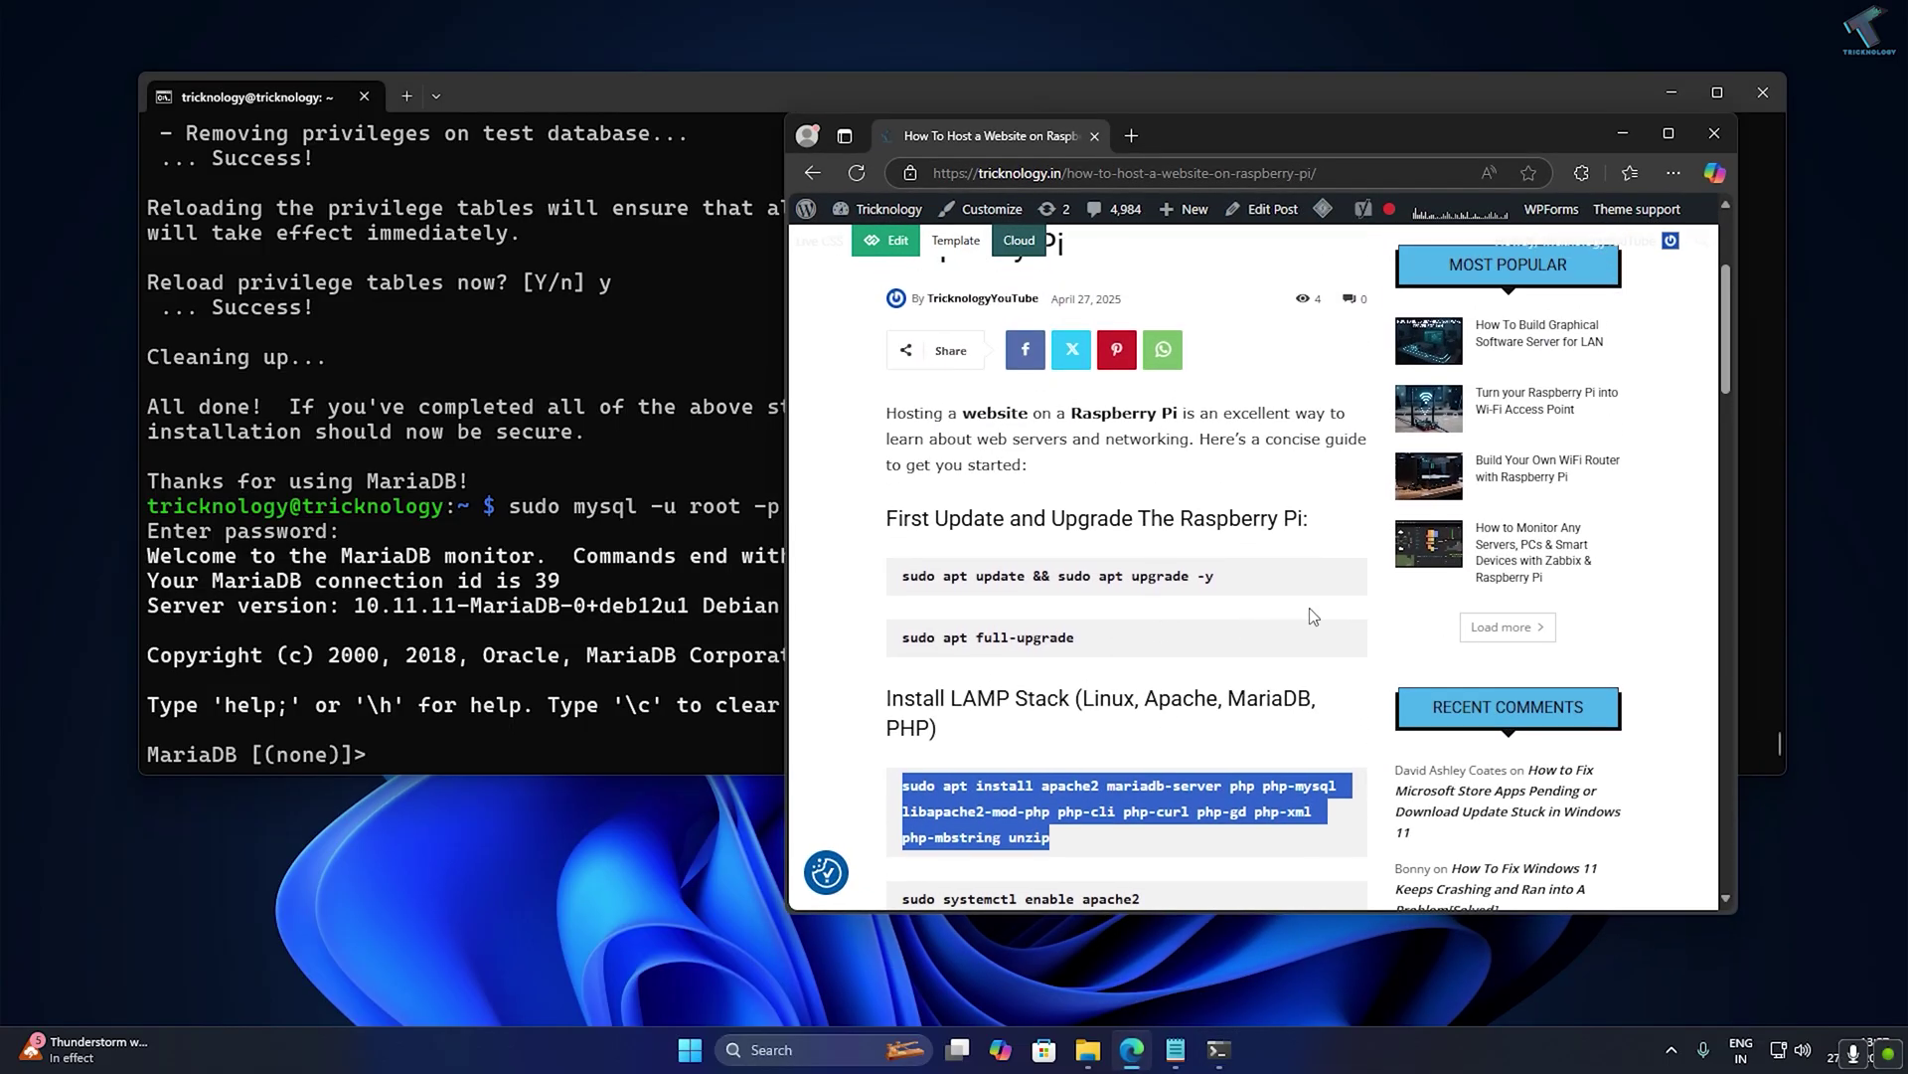
scroll(1314, 617, down, 6)
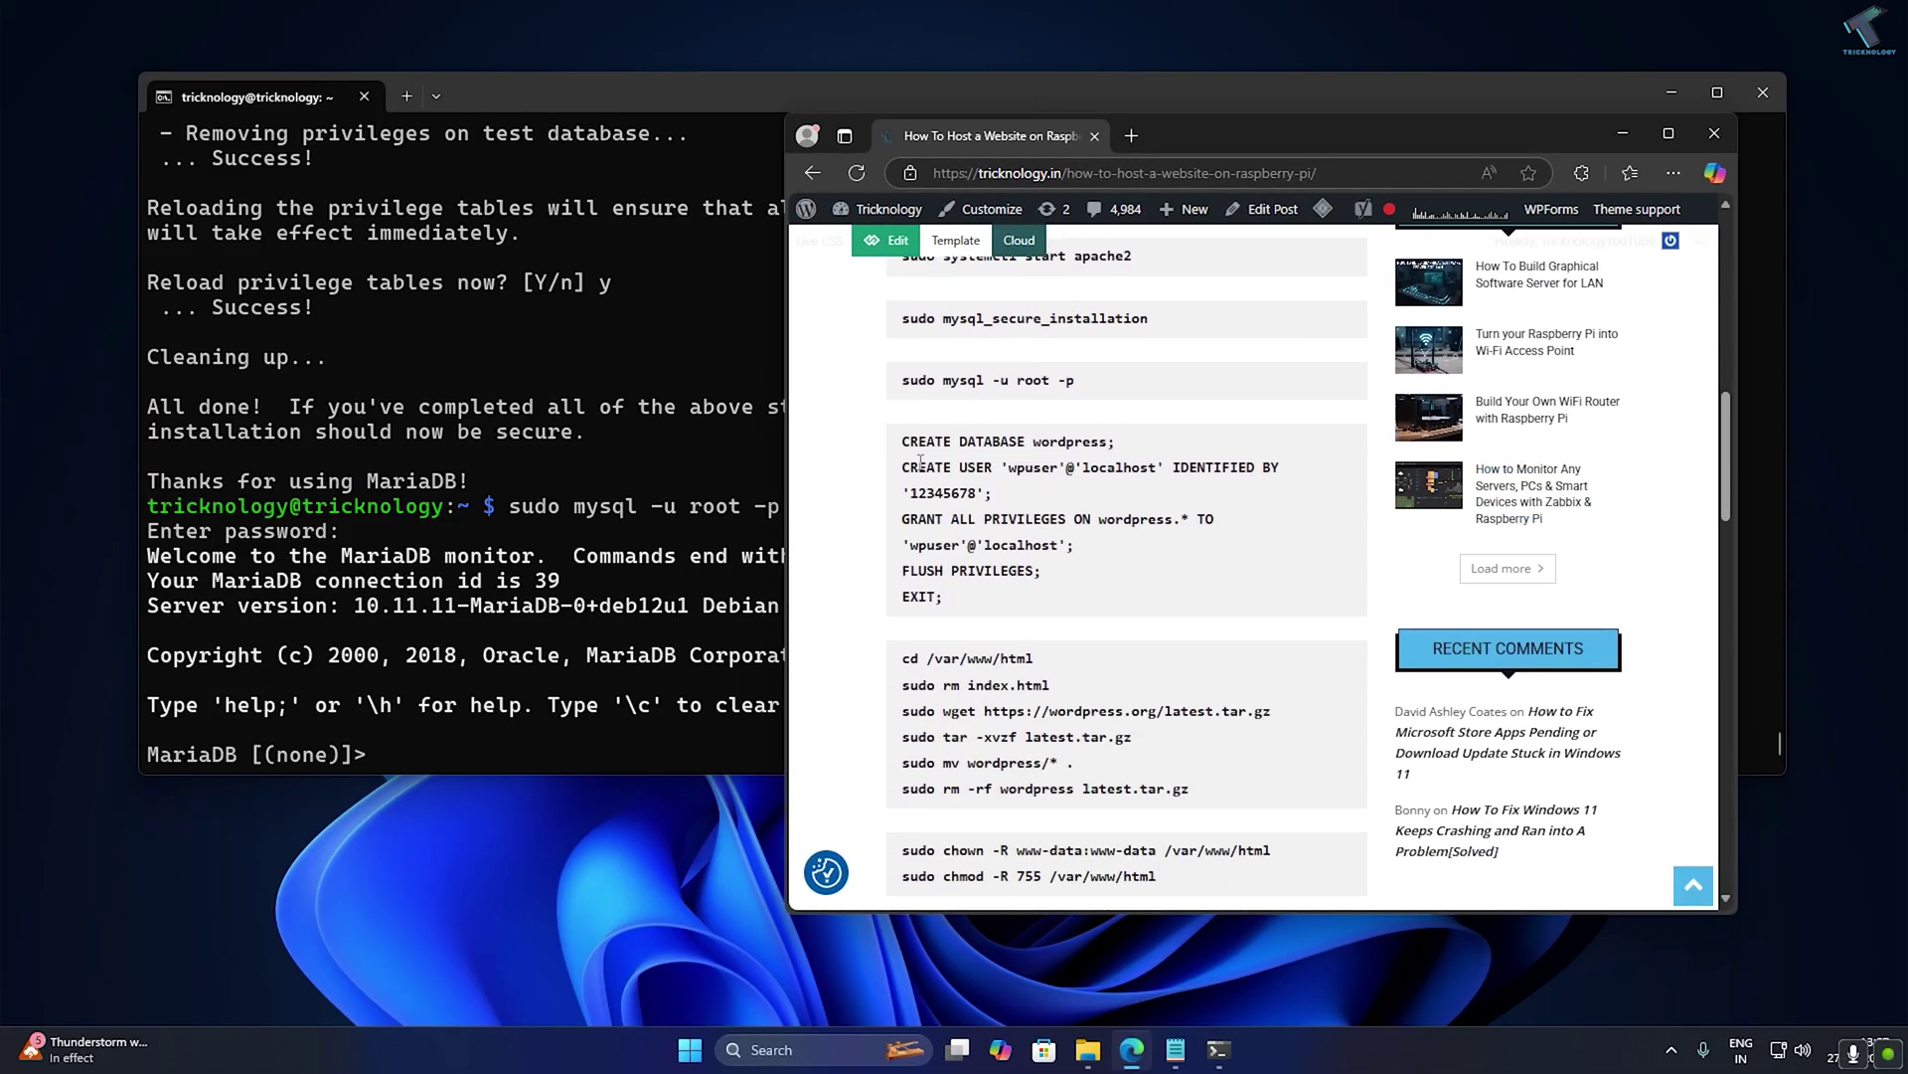
drag(902, 443, 1111, 446)
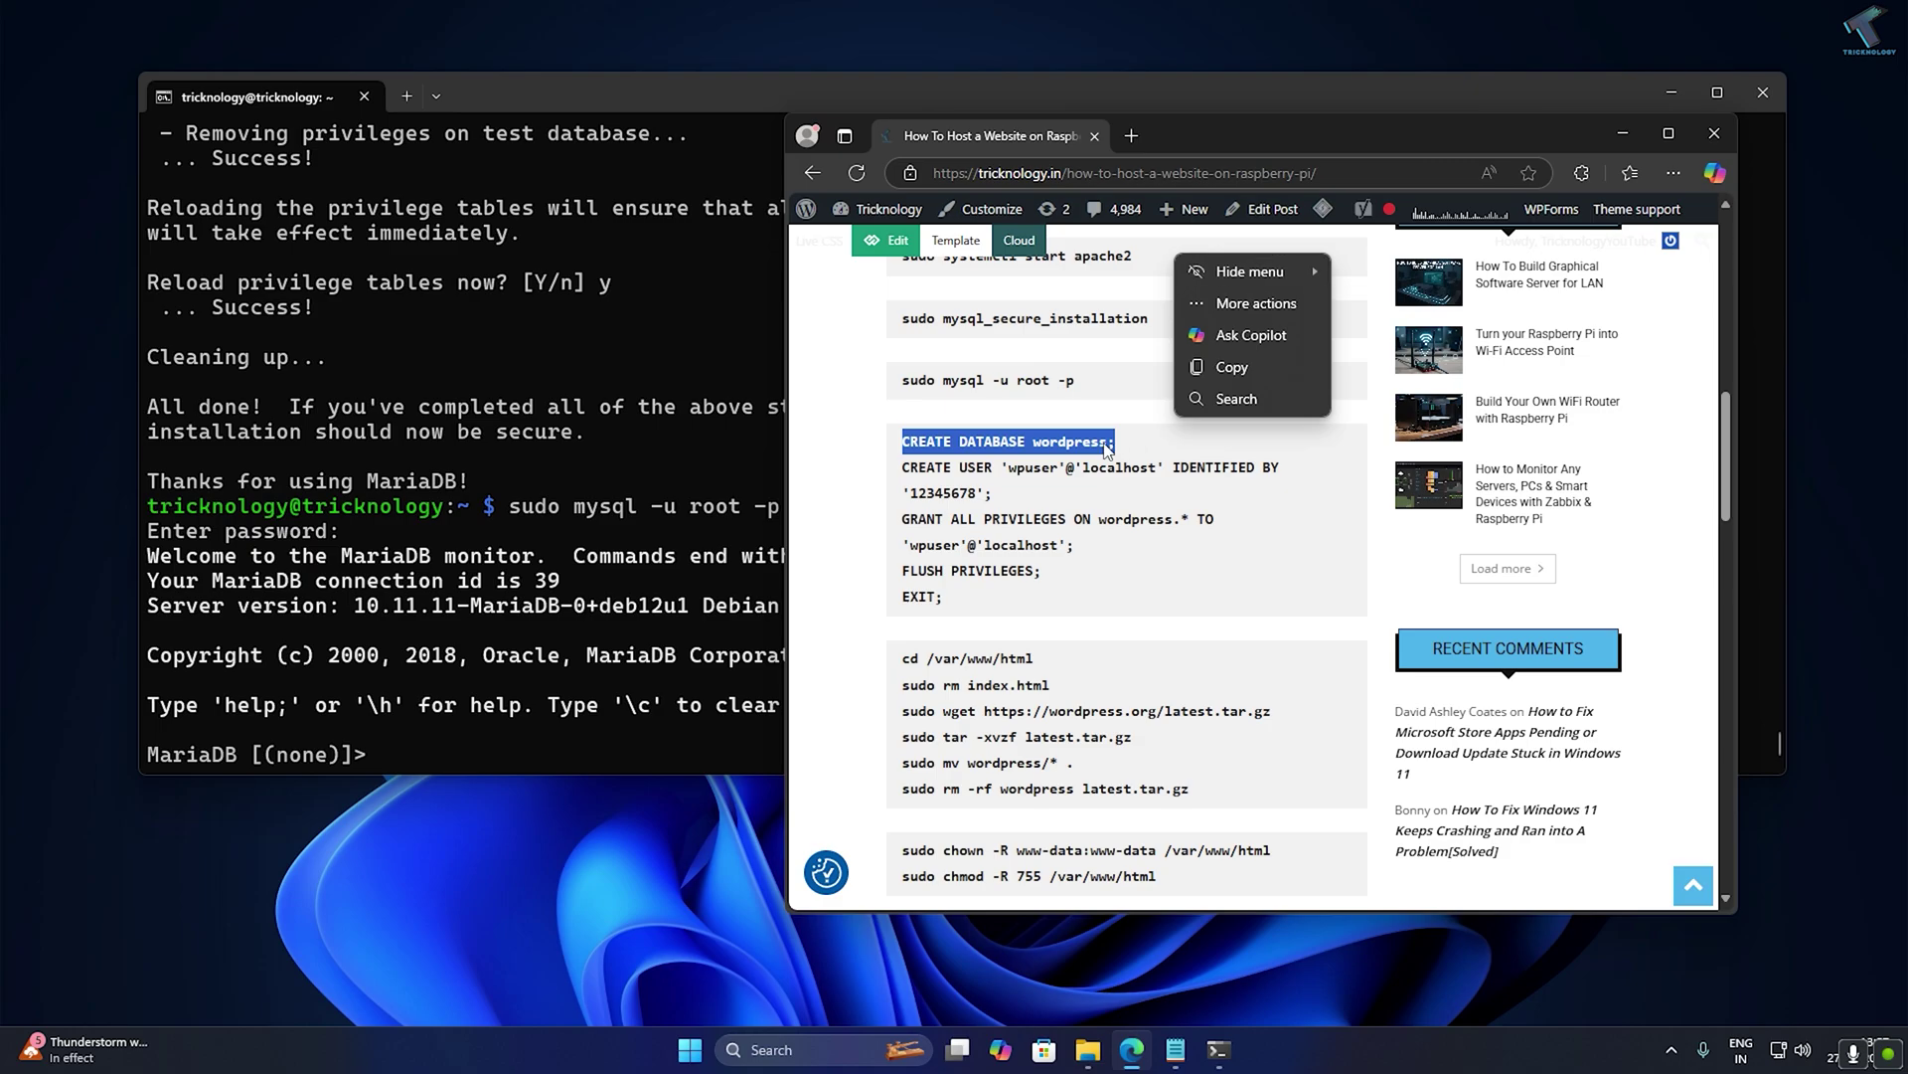
right_click(1107, 450)
click(1123, 454)
click(498, 493)
key(ctrl+v)
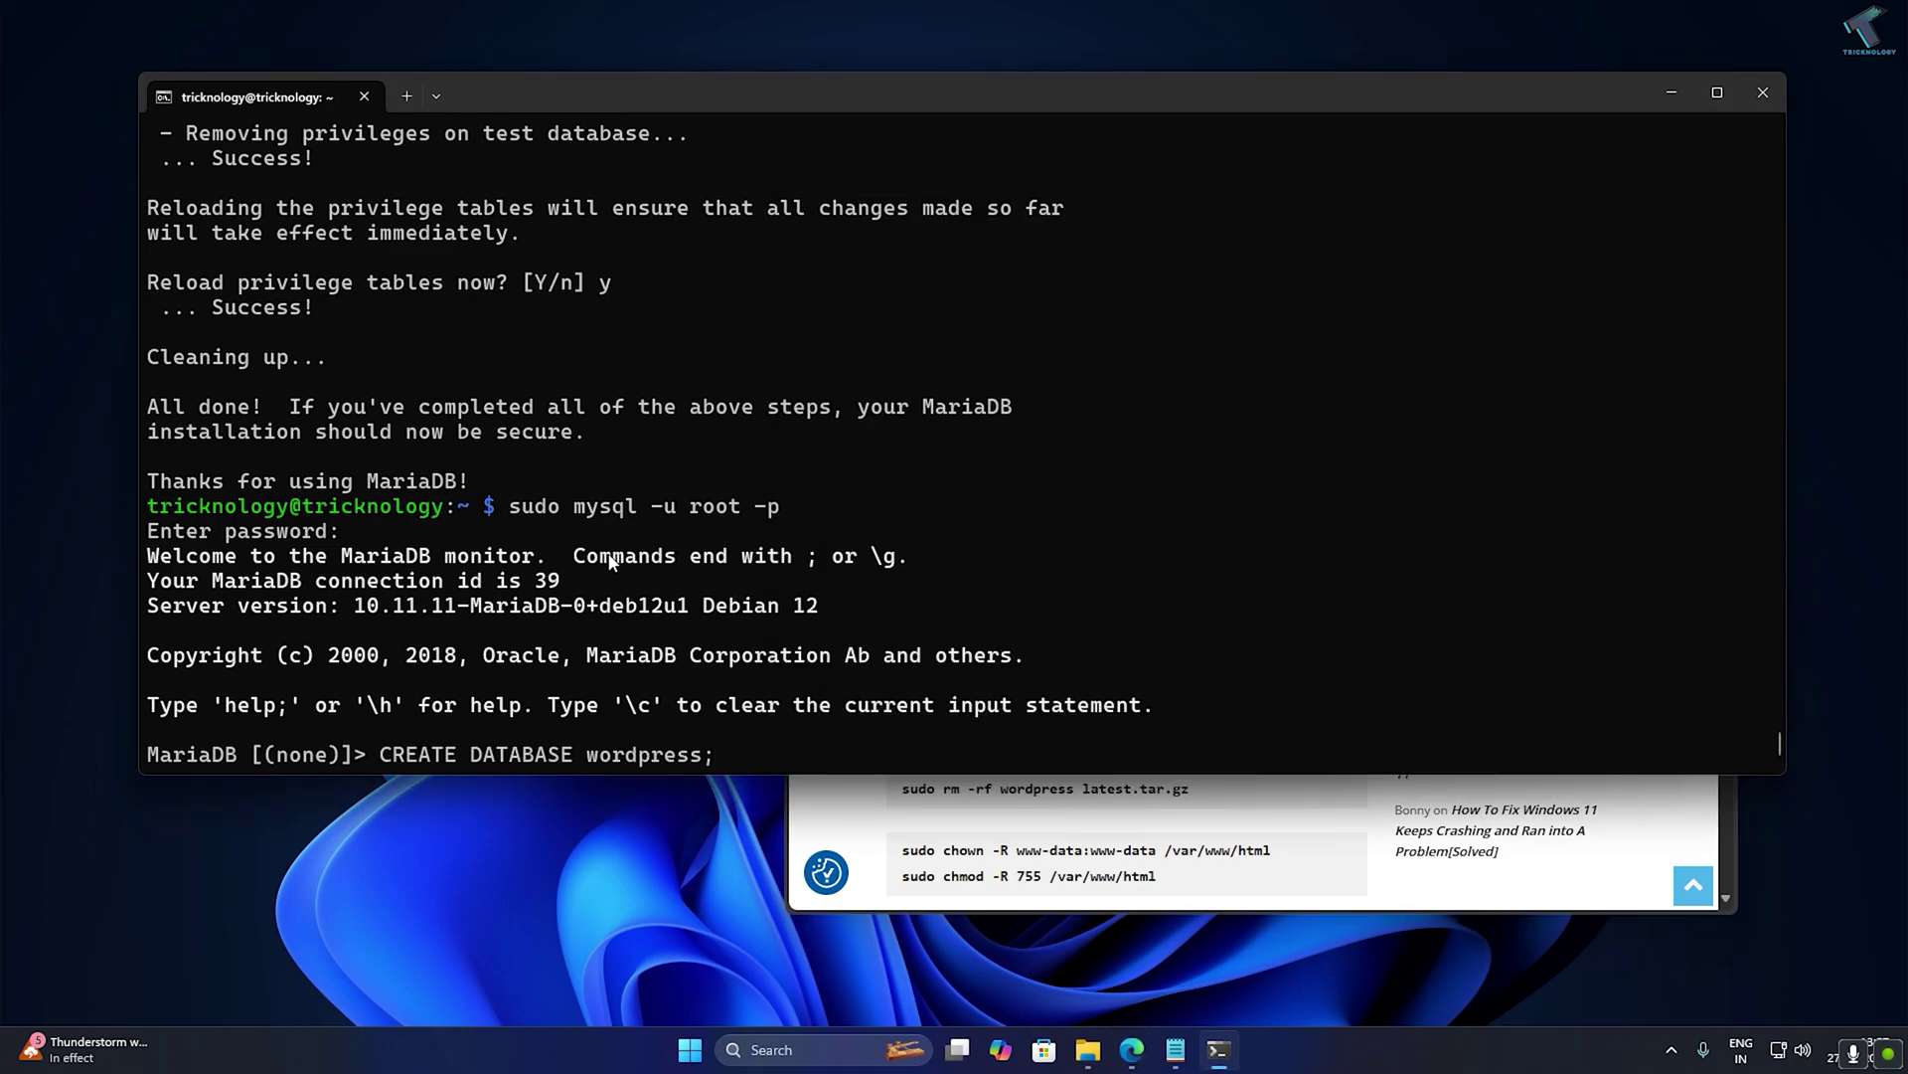
key(Return)
Paste the article's CREATE USER command for 'wpuser'@'localhost' at the MariaDB prompt.
key(alt+Tab)
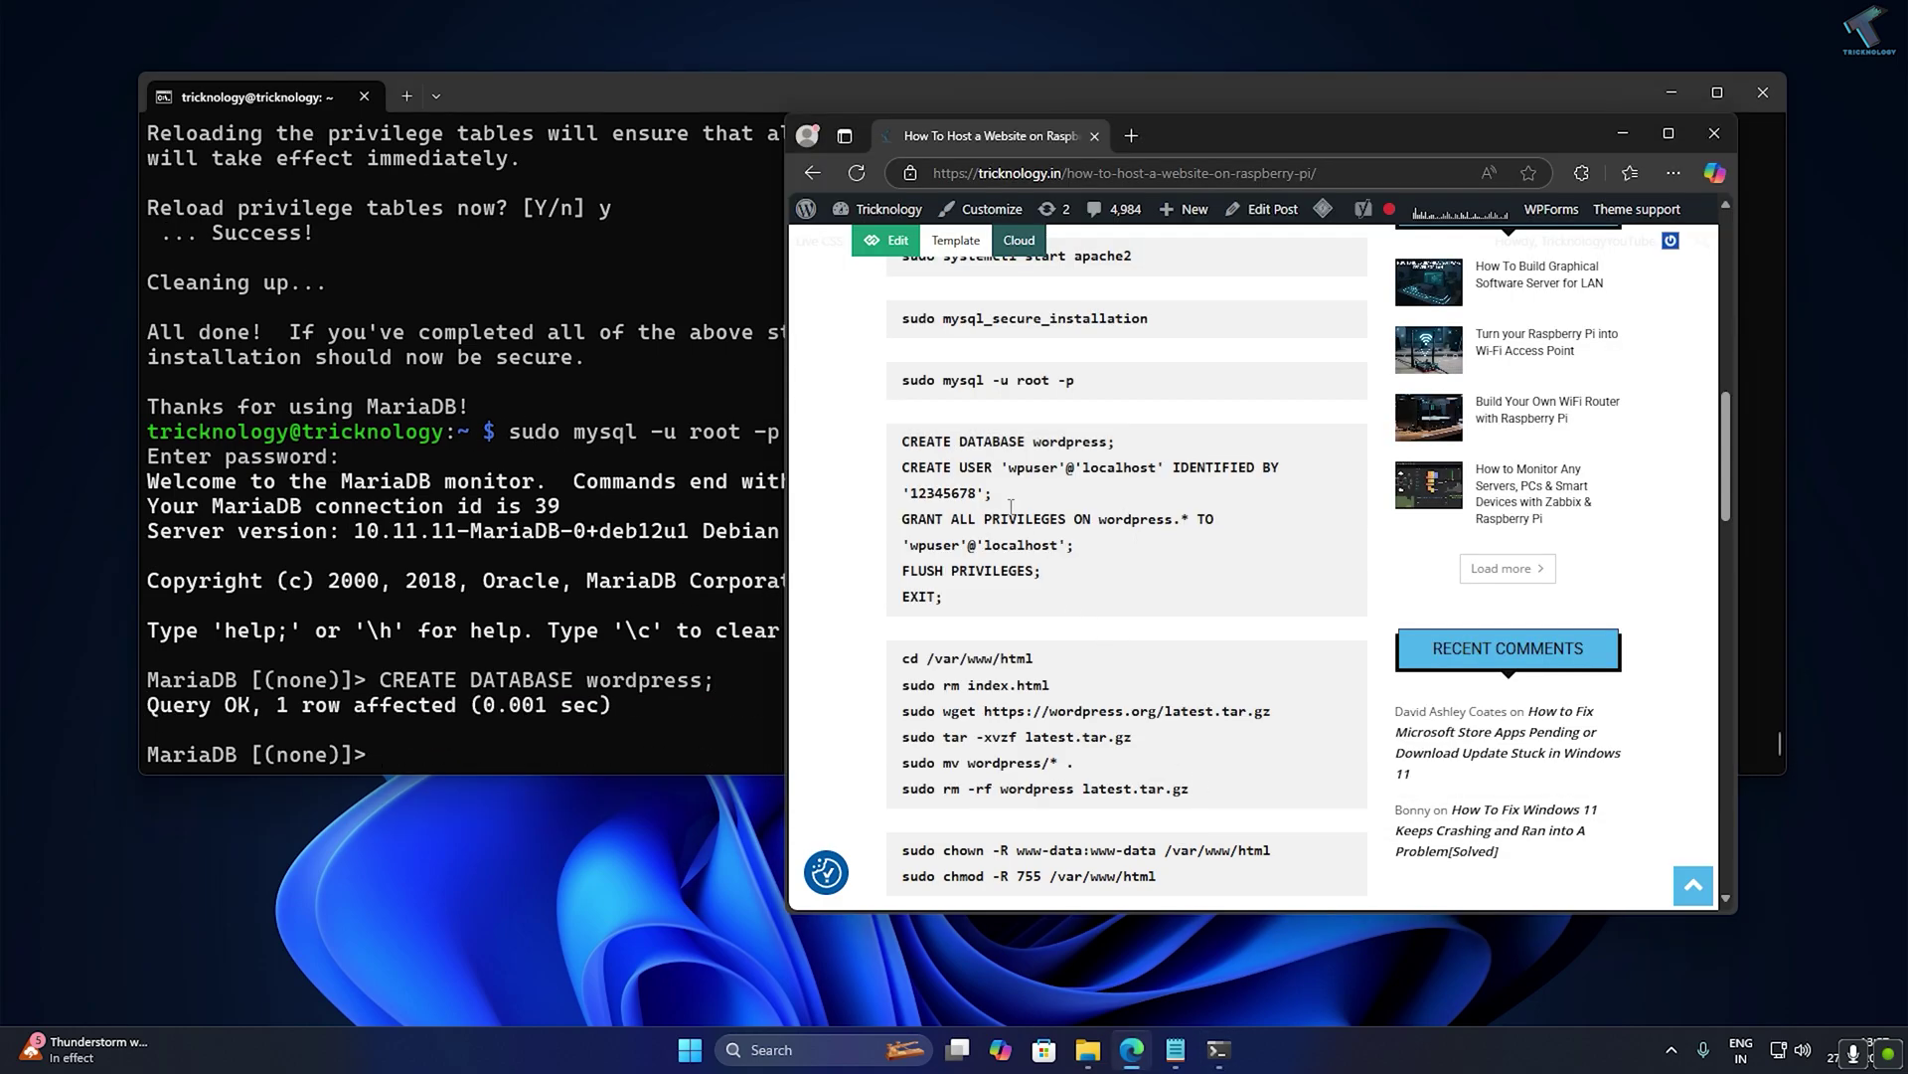
drag(901, 467, 981, 491)
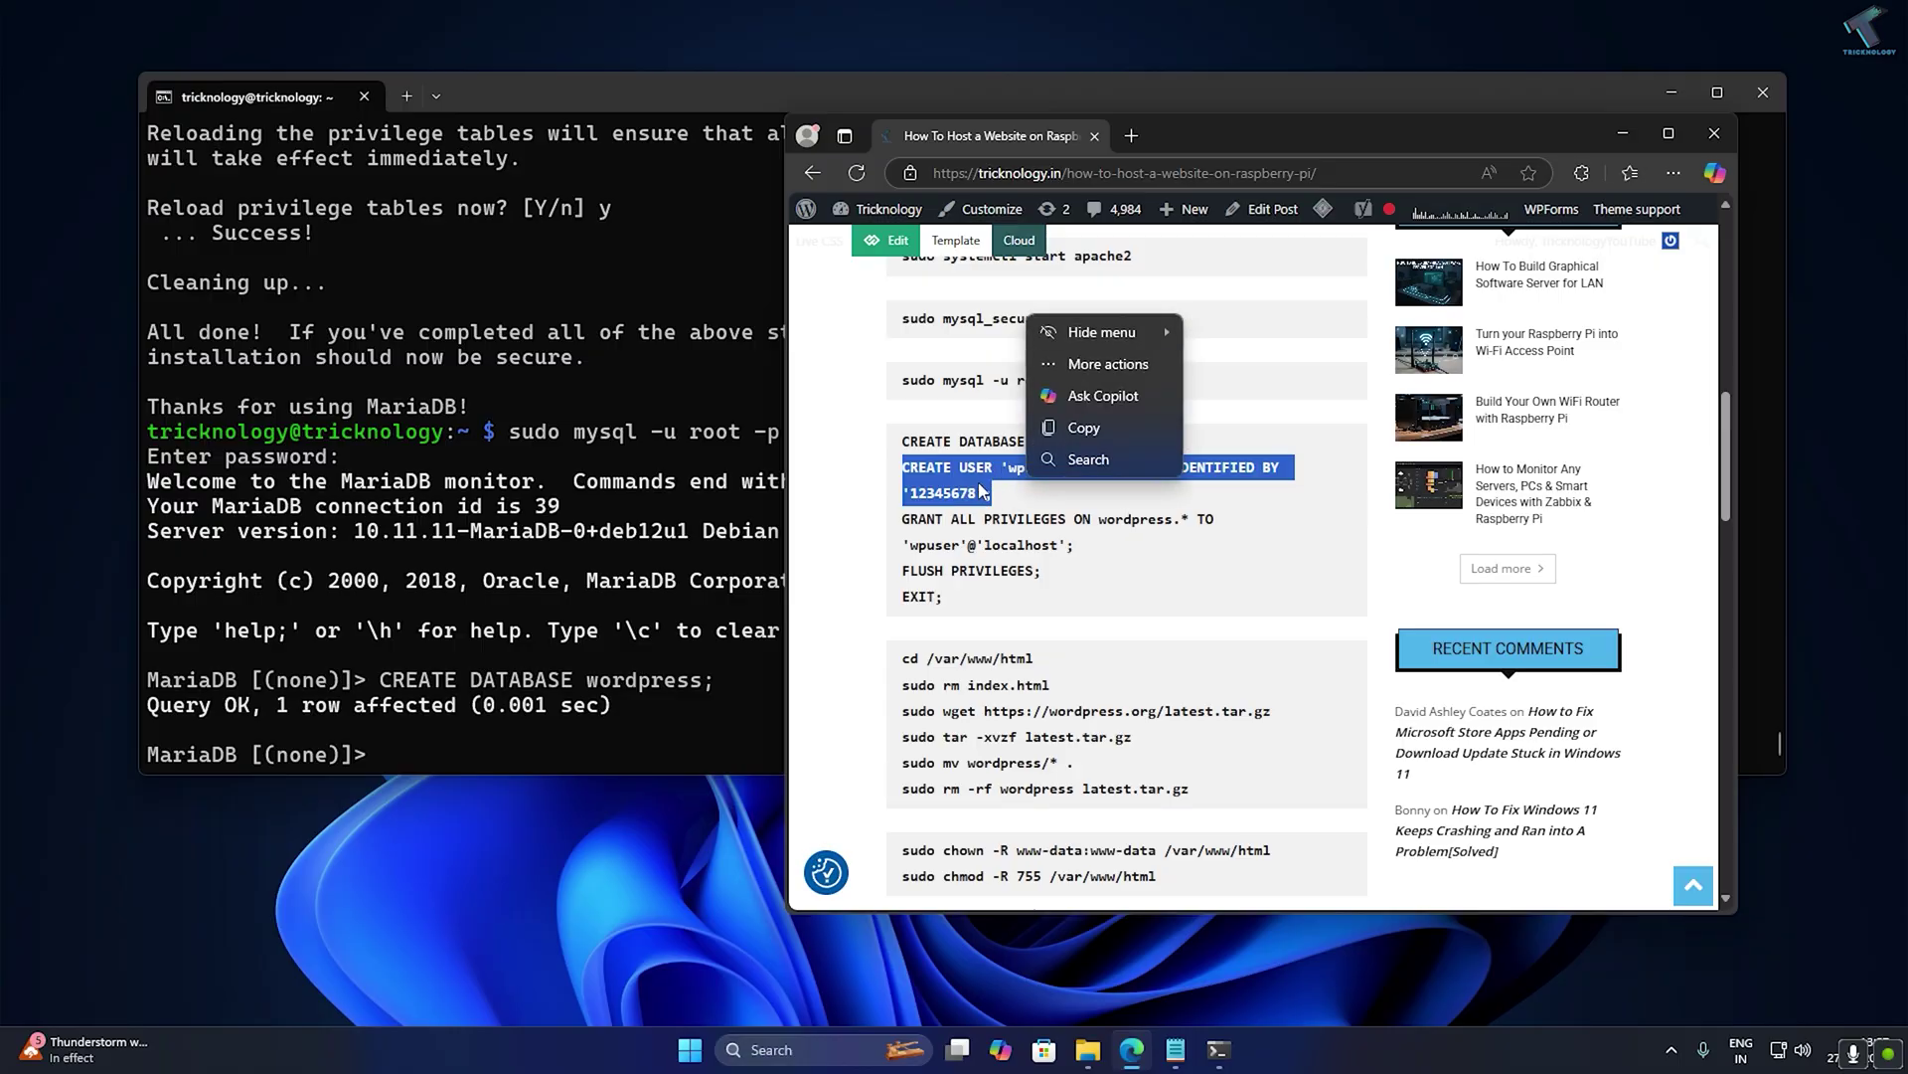
right_click(994, 490)
click(1034, 507)
click(573, 692)
key(ctrl+v)
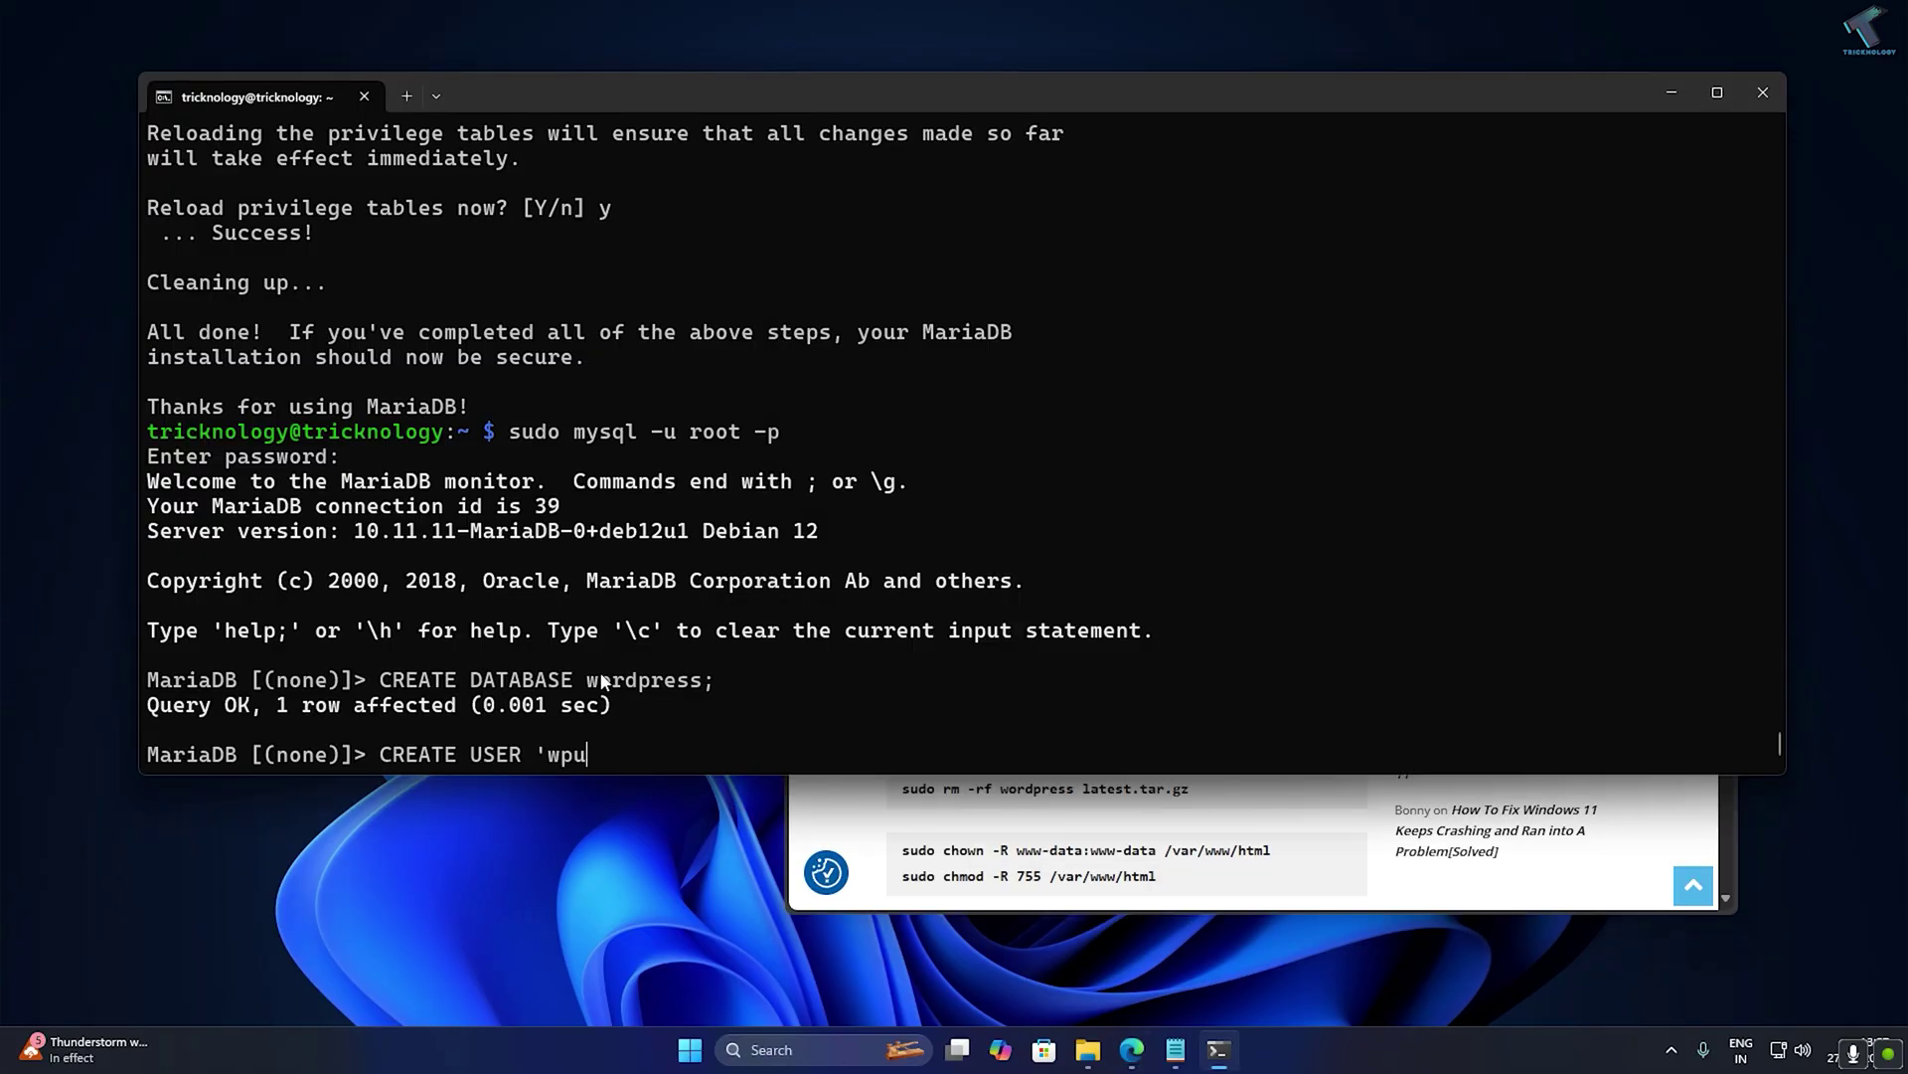
mouse_move(1081, 758)
mouse_down()
mouse_move(999, 757)
mouse_move(1106, 757)
mouse_up()
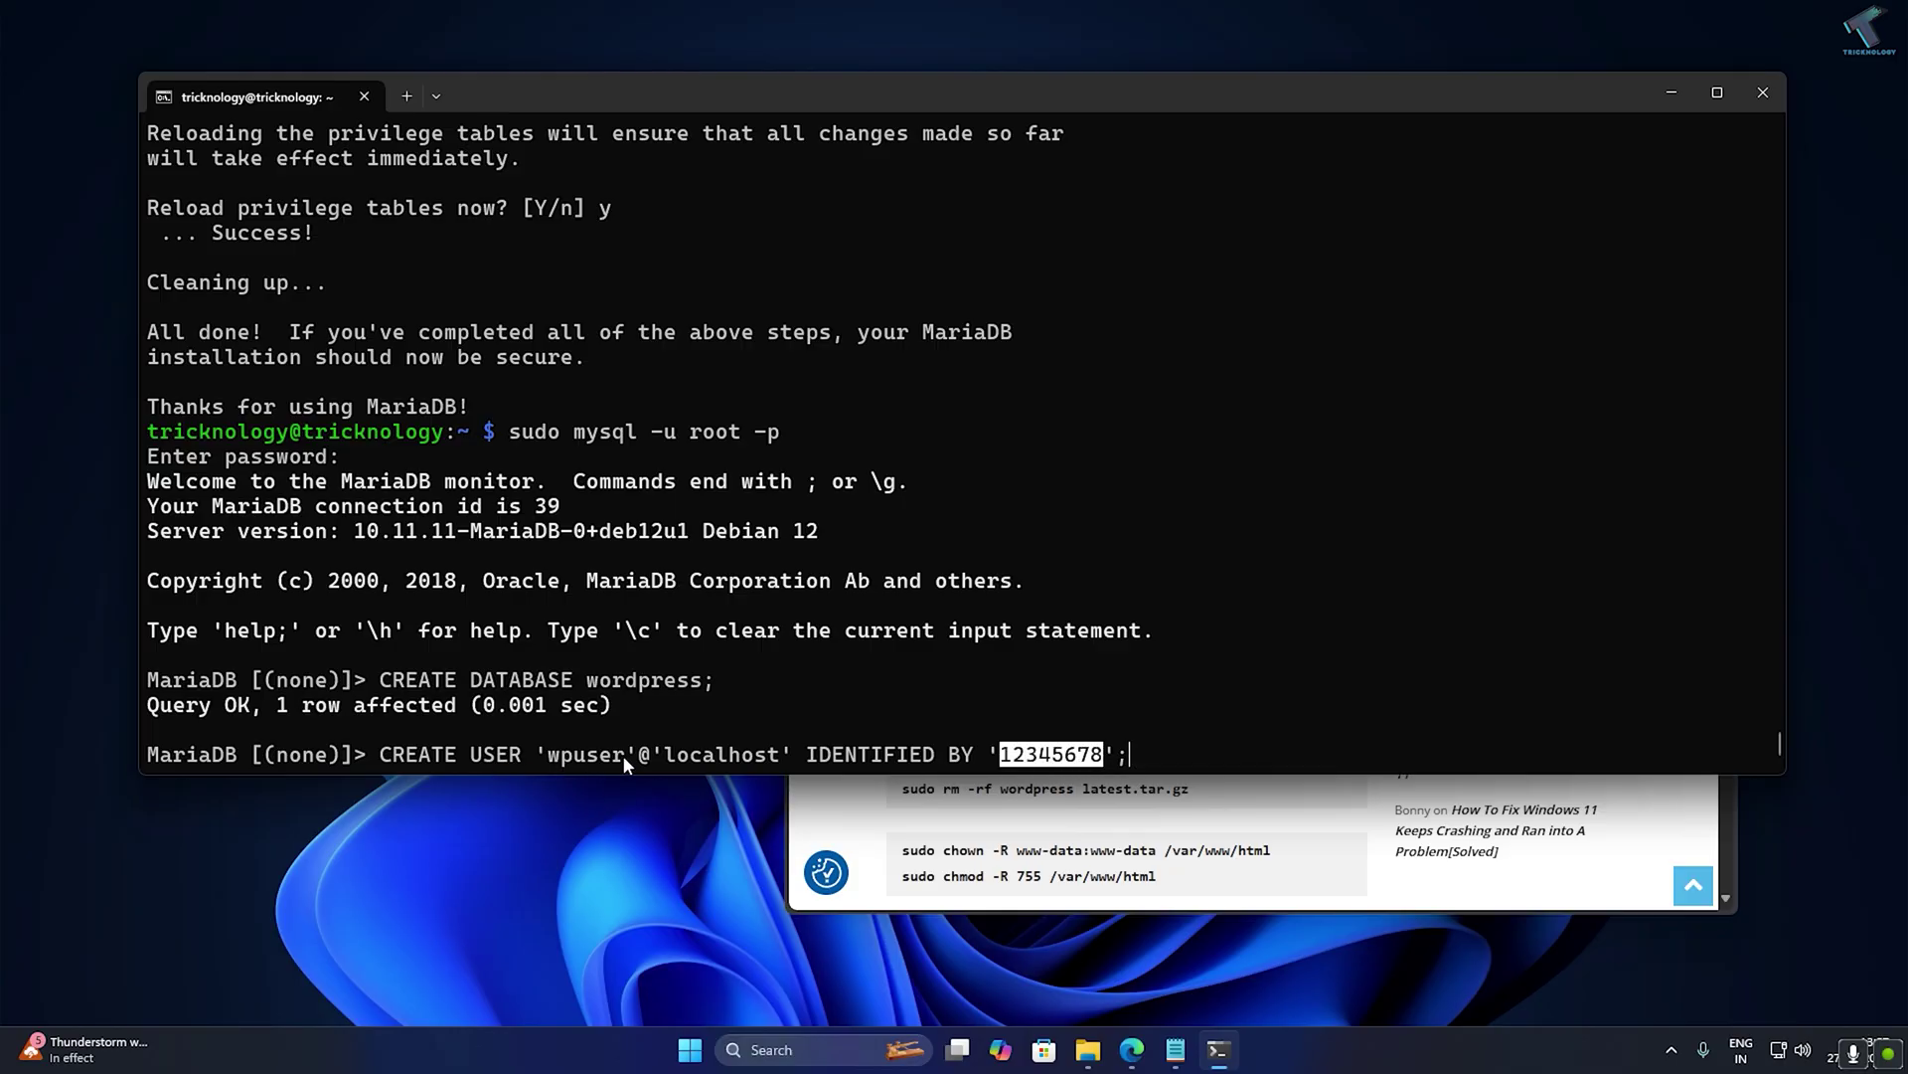
double_click(580, 755)
click(1320, 735)
Create wpuser and grant it all privileges on the wordpress database.
key(Return)
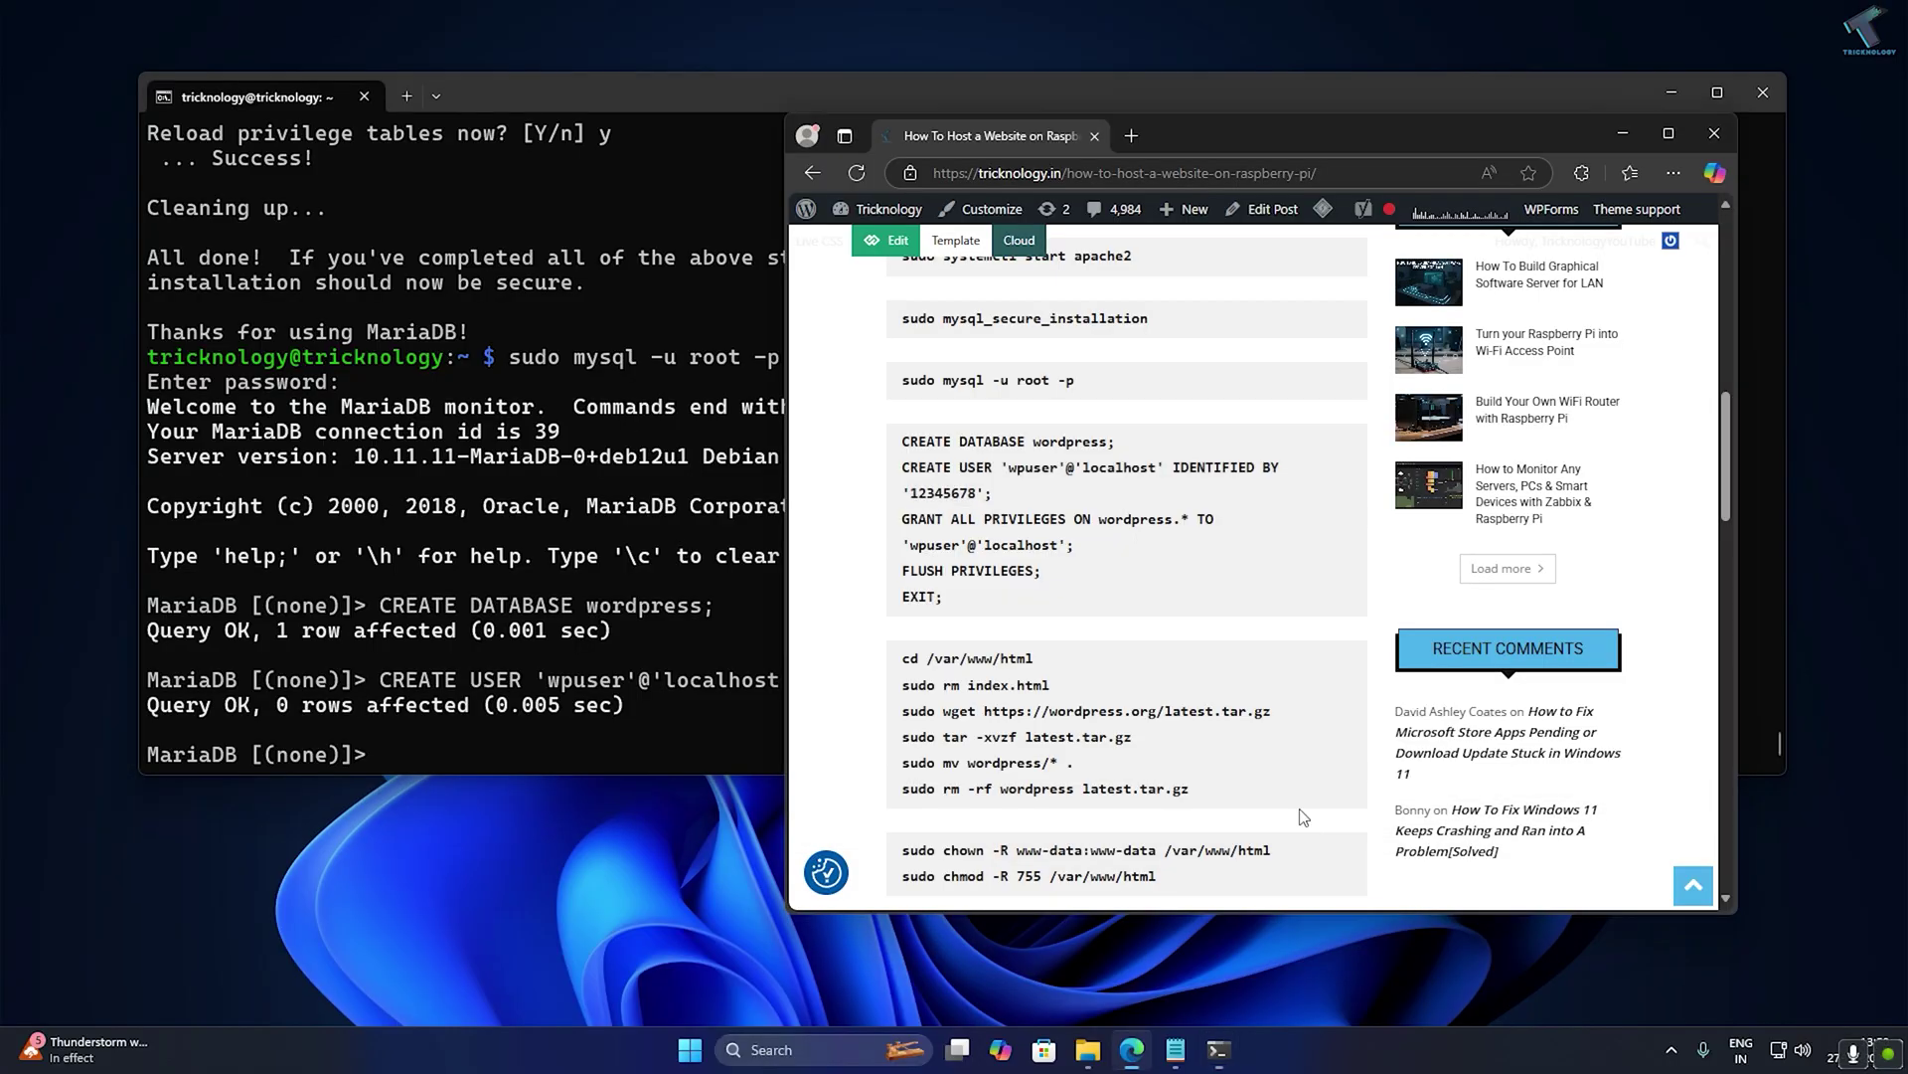
click(1284, 819)
drag(1066, 547, 900, 531)
drag(1159, 554, 910, 534)
right_click(909, 534)
click(1043, 528)
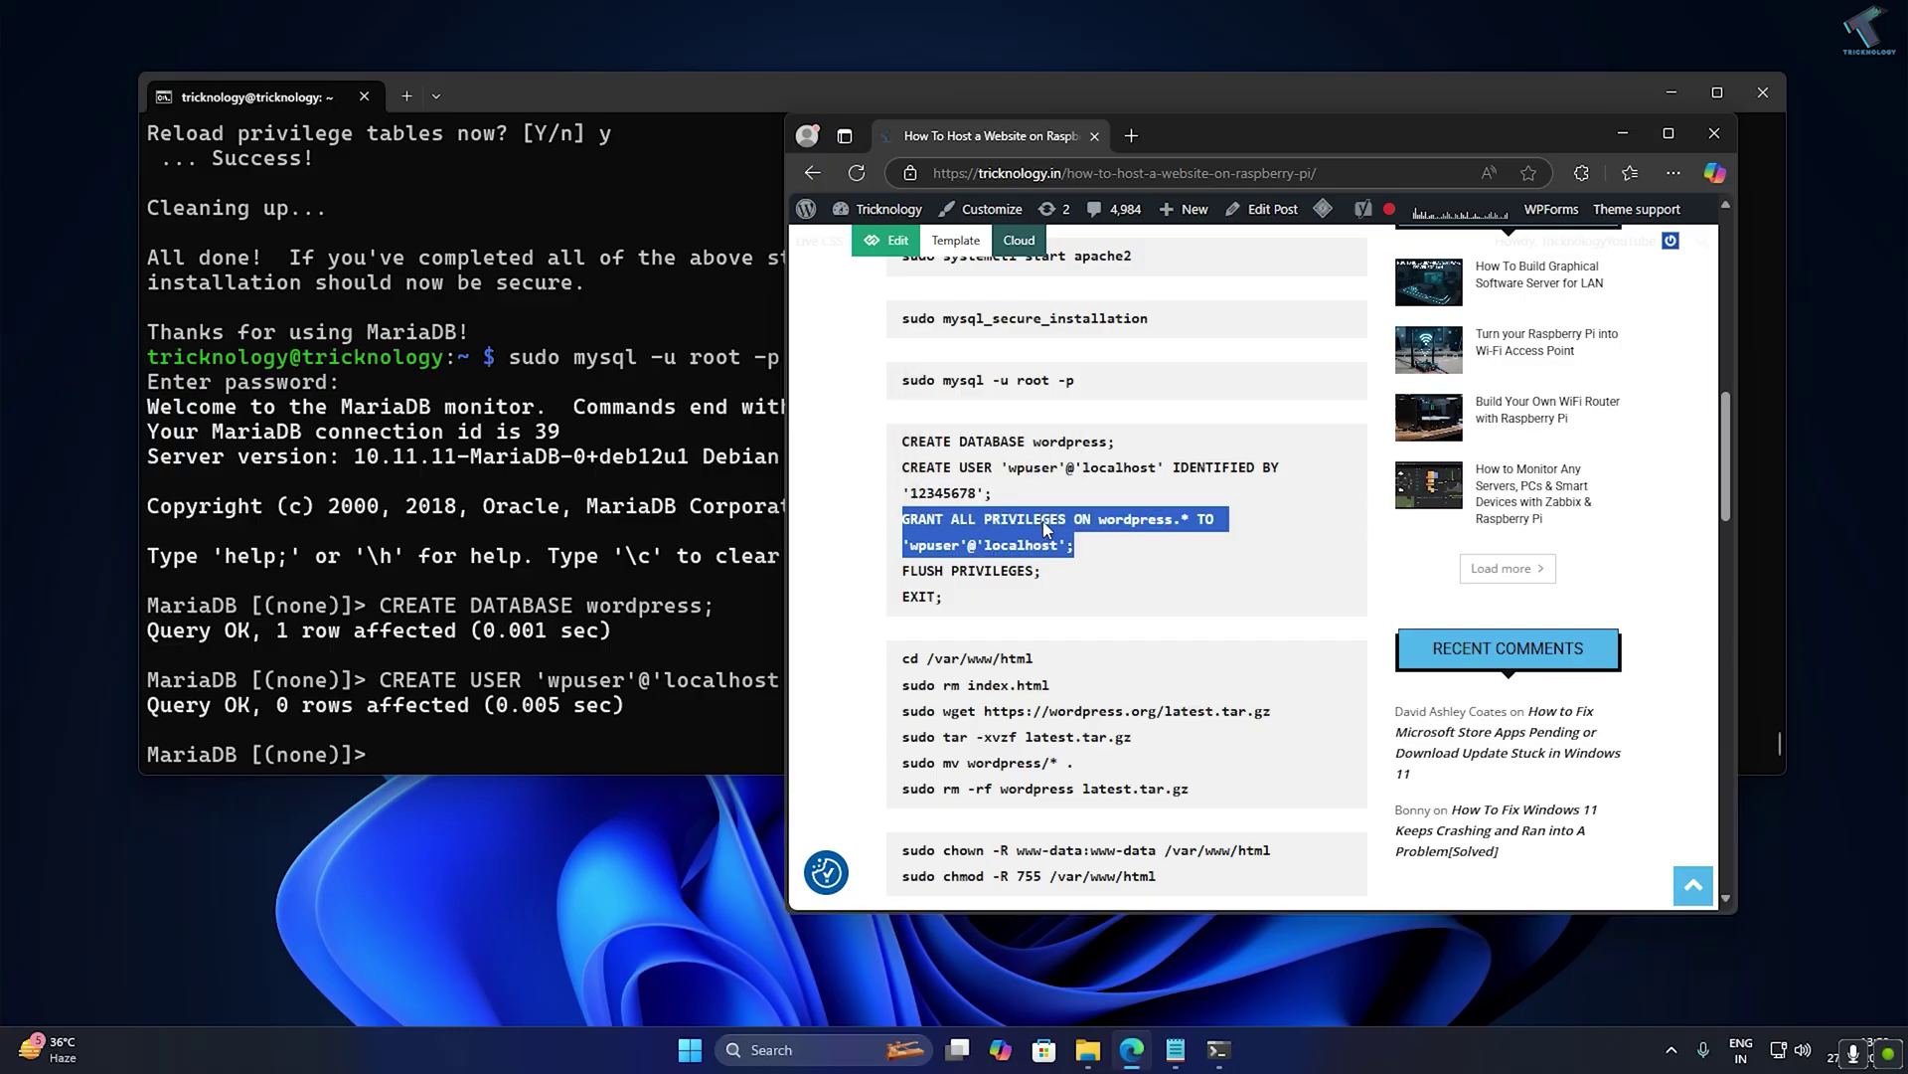
click(668, 576)
key(ctrl+v)
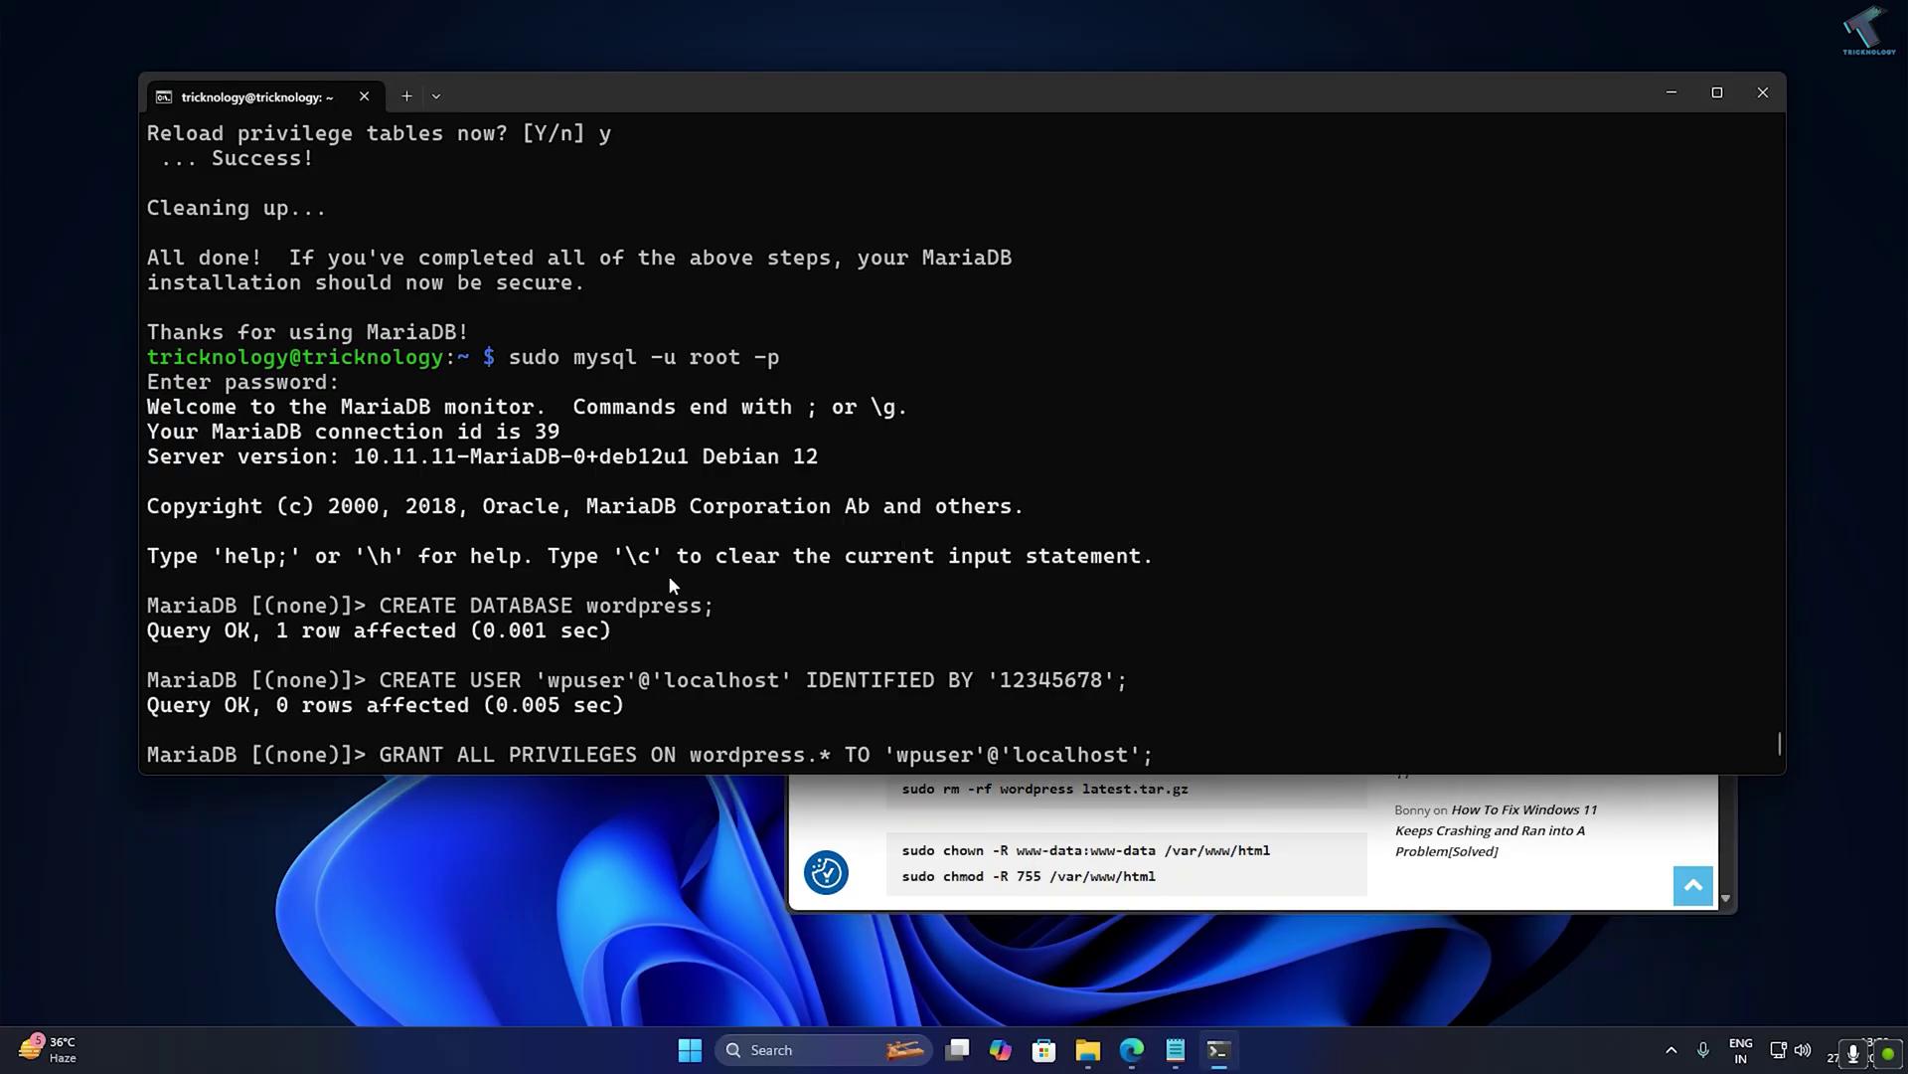
key(Return)
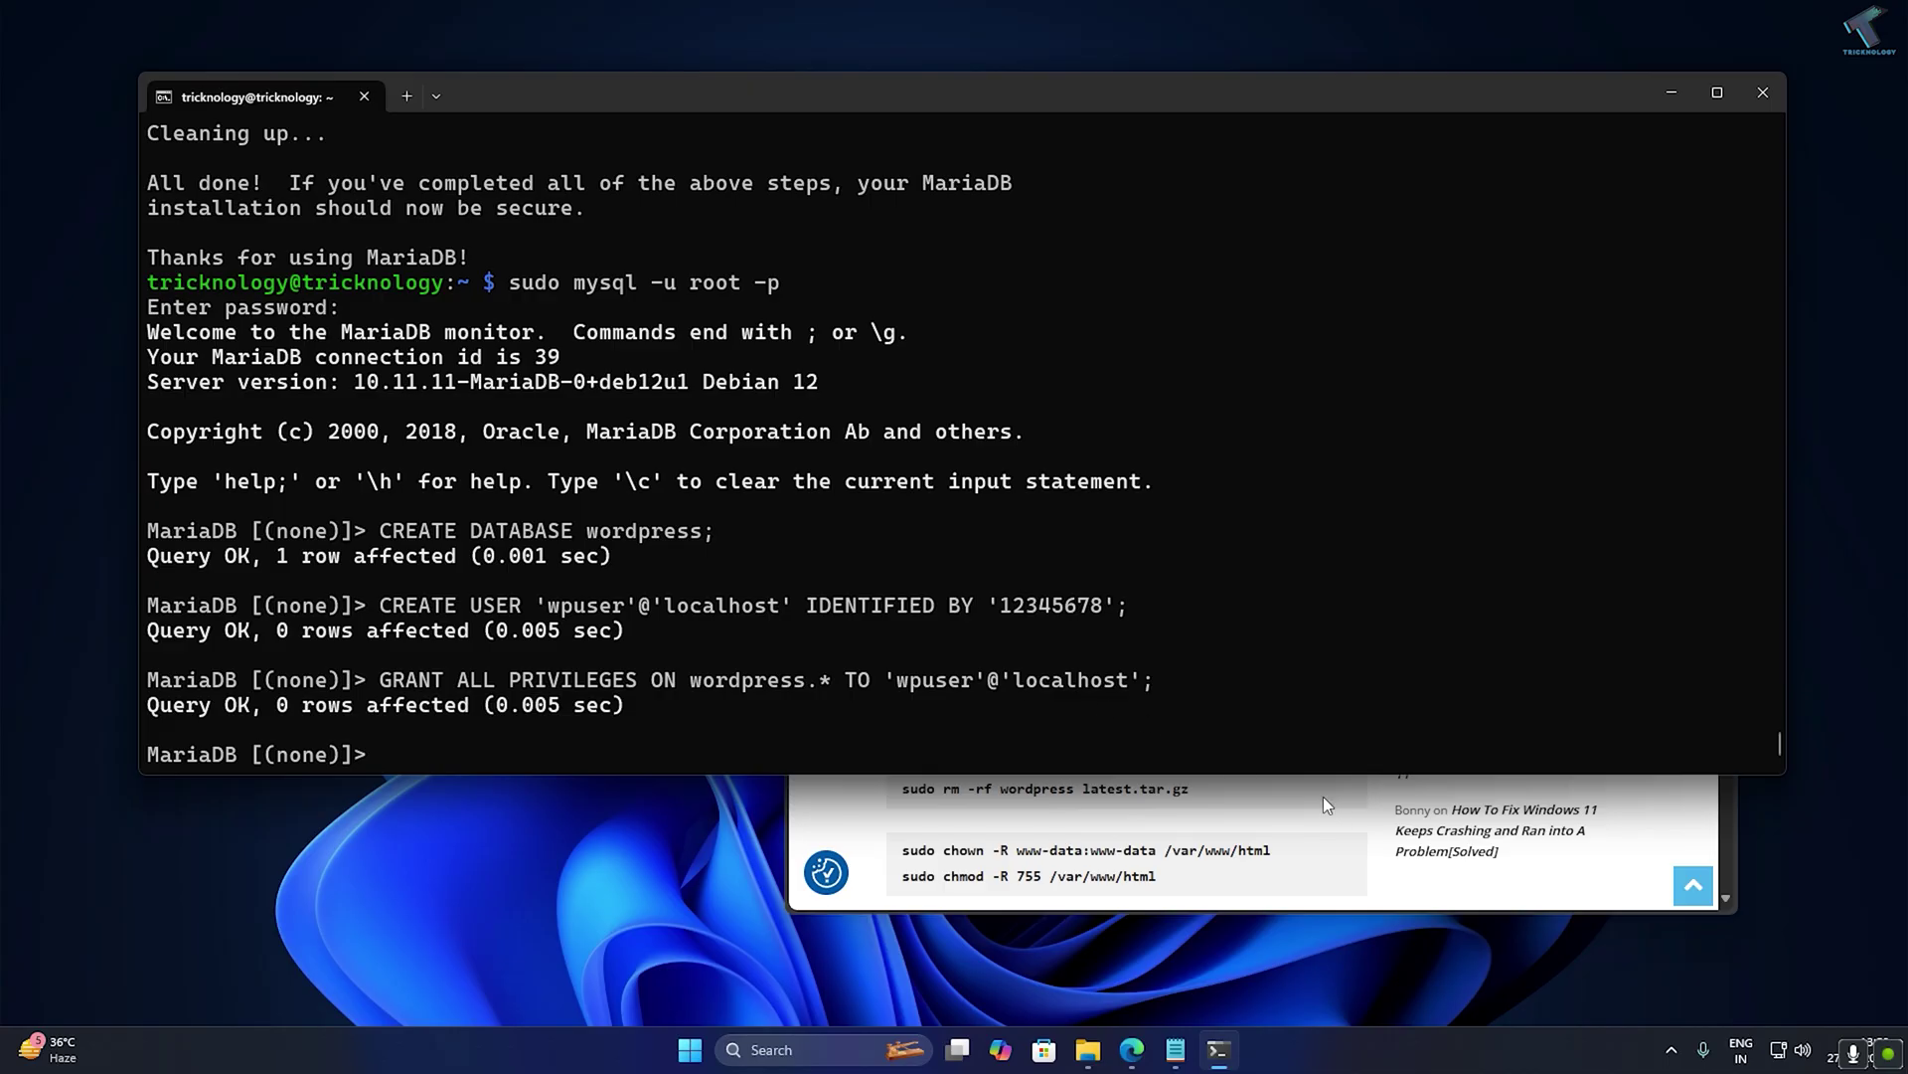
Run FLUSH PRIVILEGES copied from the article.
click(1322, 796)
drag(1039, 572, 905, 596)
key(ctrl+c)
click(766, 563)
key(ctrl+v)
key(Return)
Run EXIT to leave MariaDB and minimize Edge.
click(1317, 781)
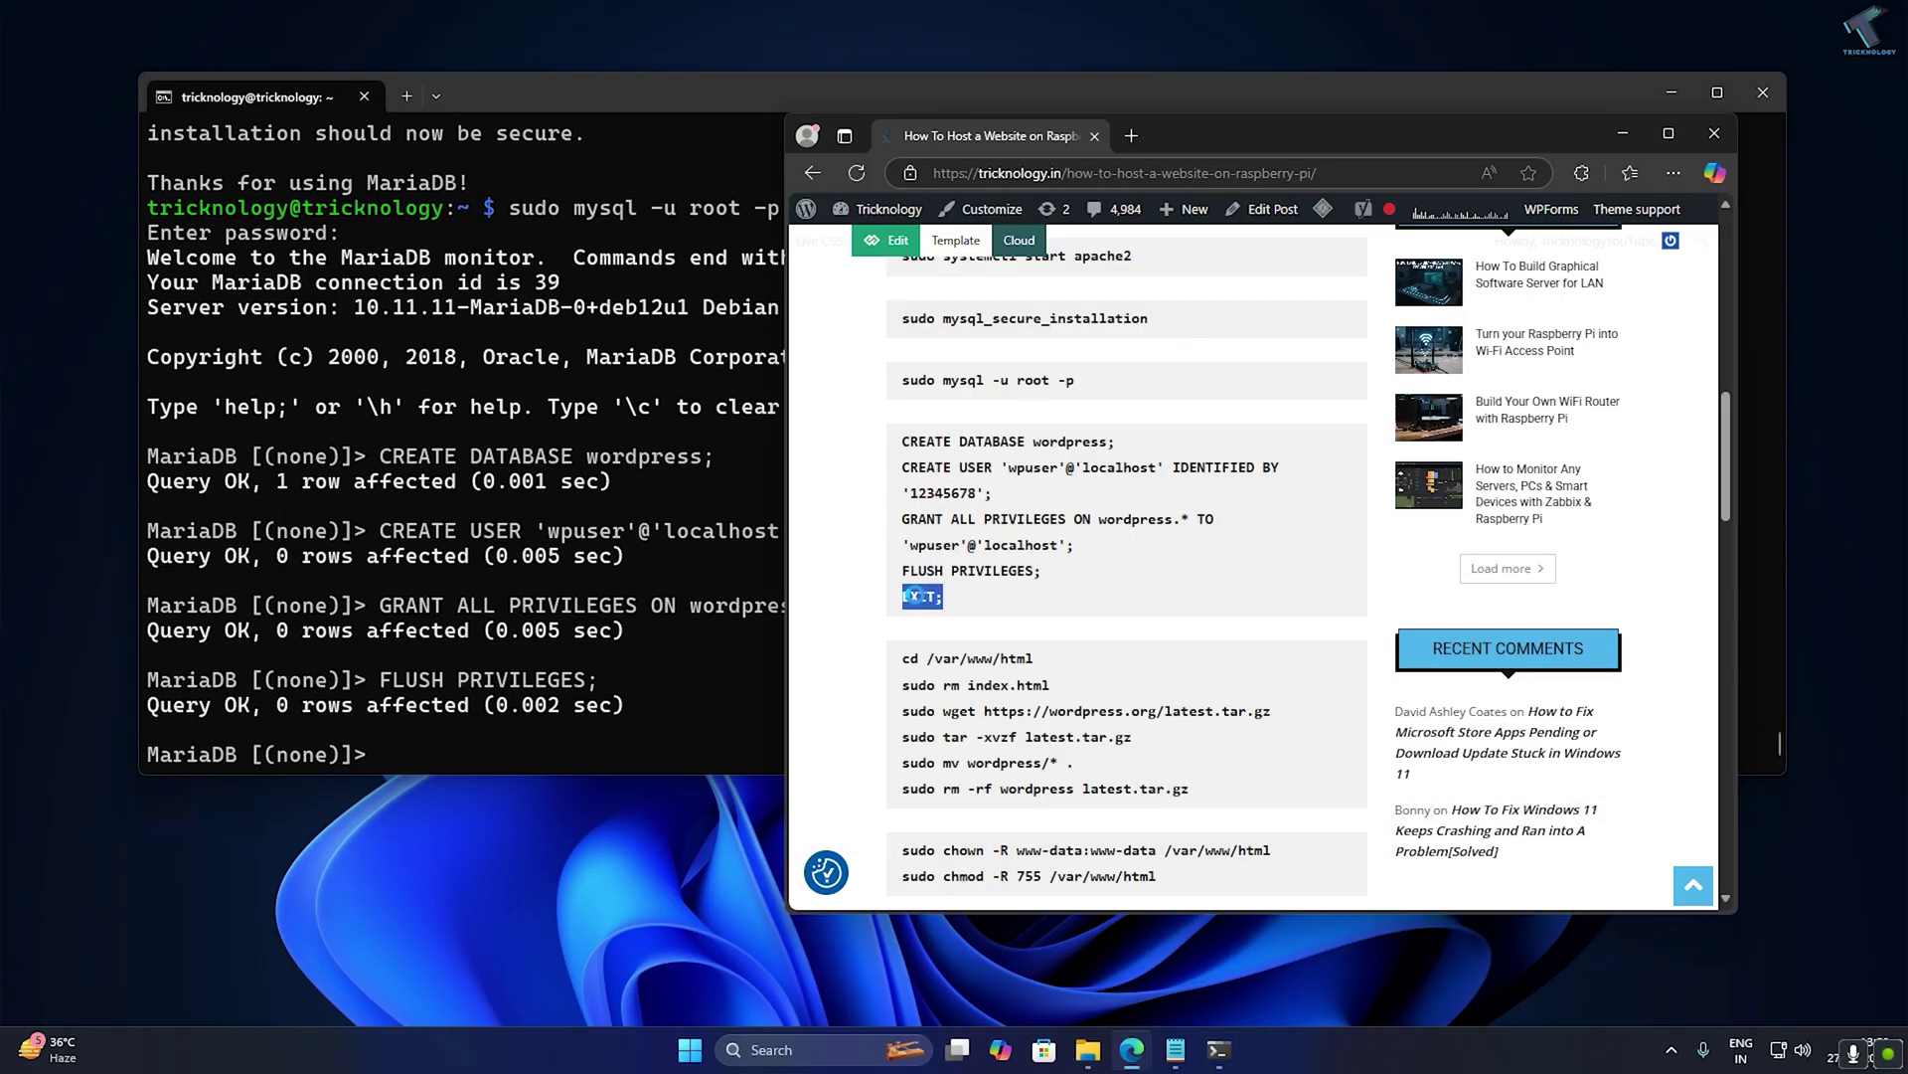
key(ctrl+c)
click(766, 588)
key(ctrl+v)
key(Return)
click(1209, 798)
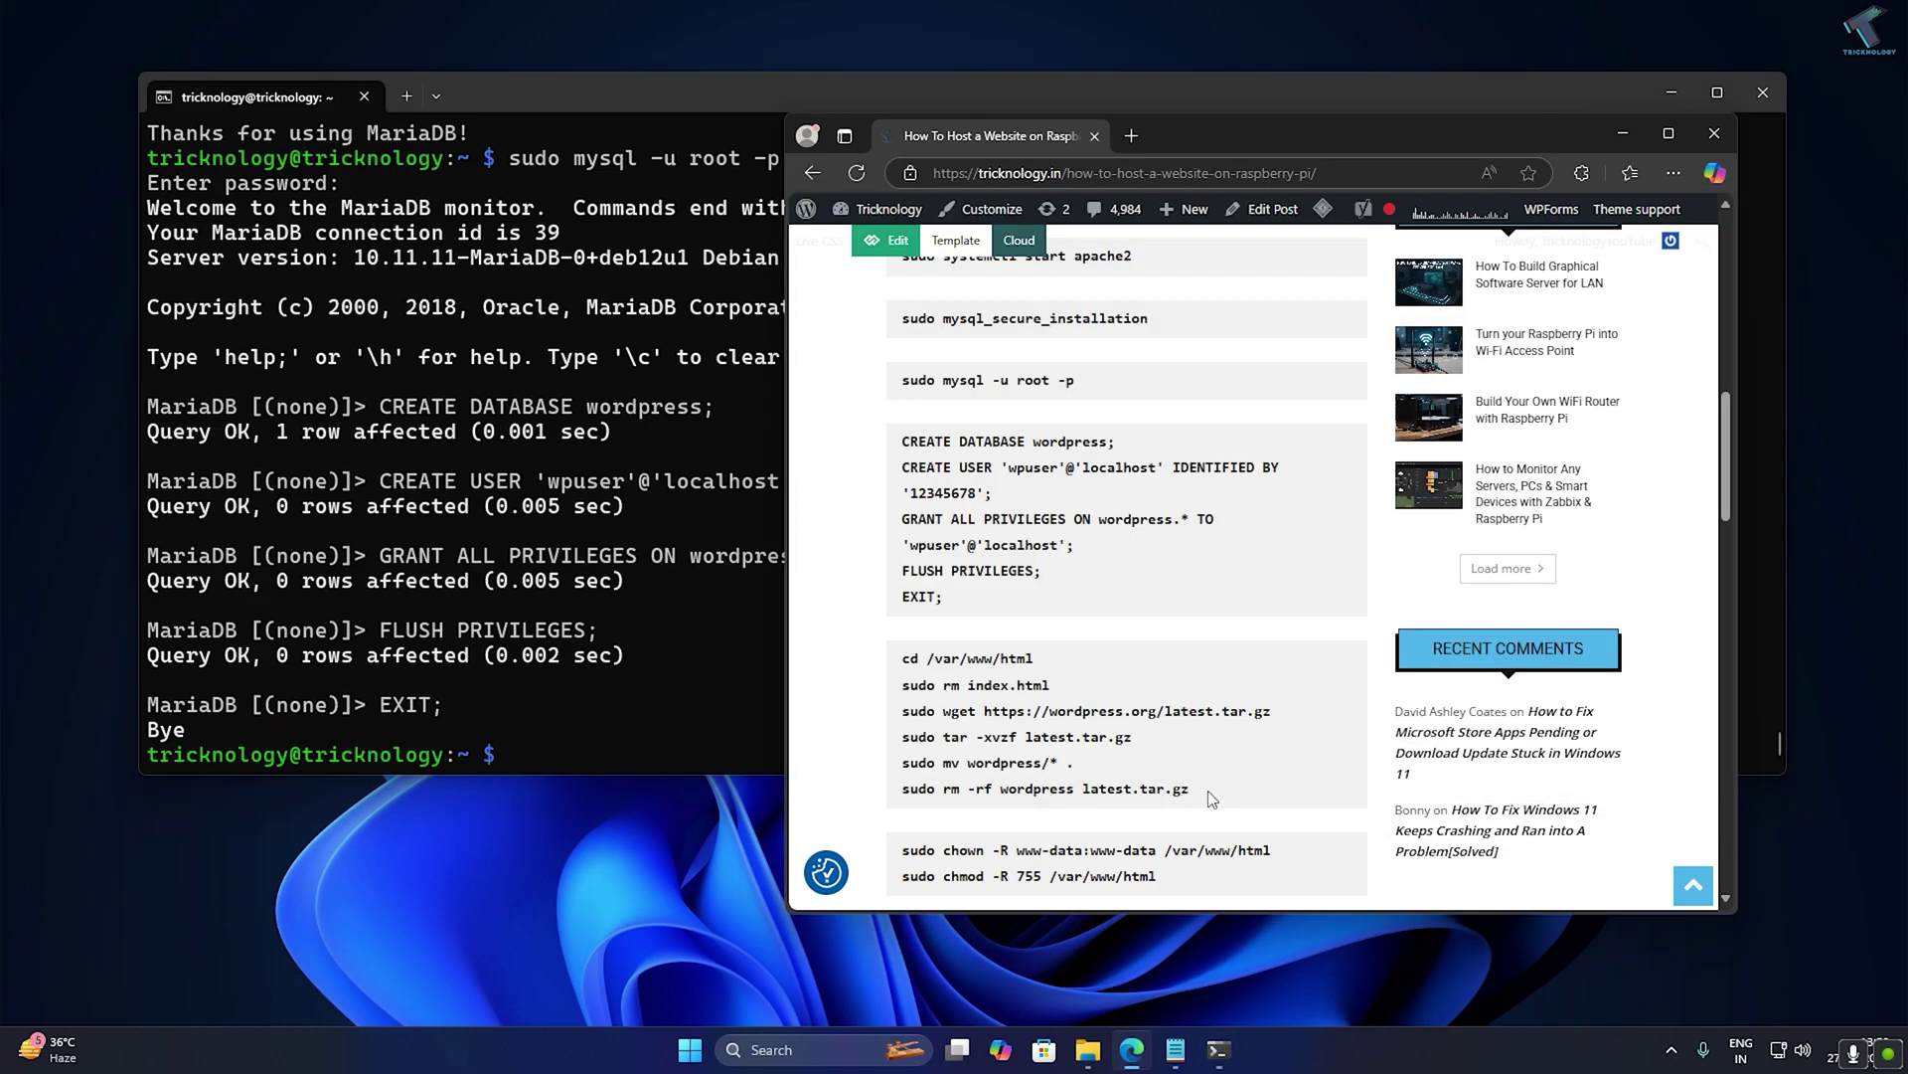
scroll(1726, 465, down, 2)
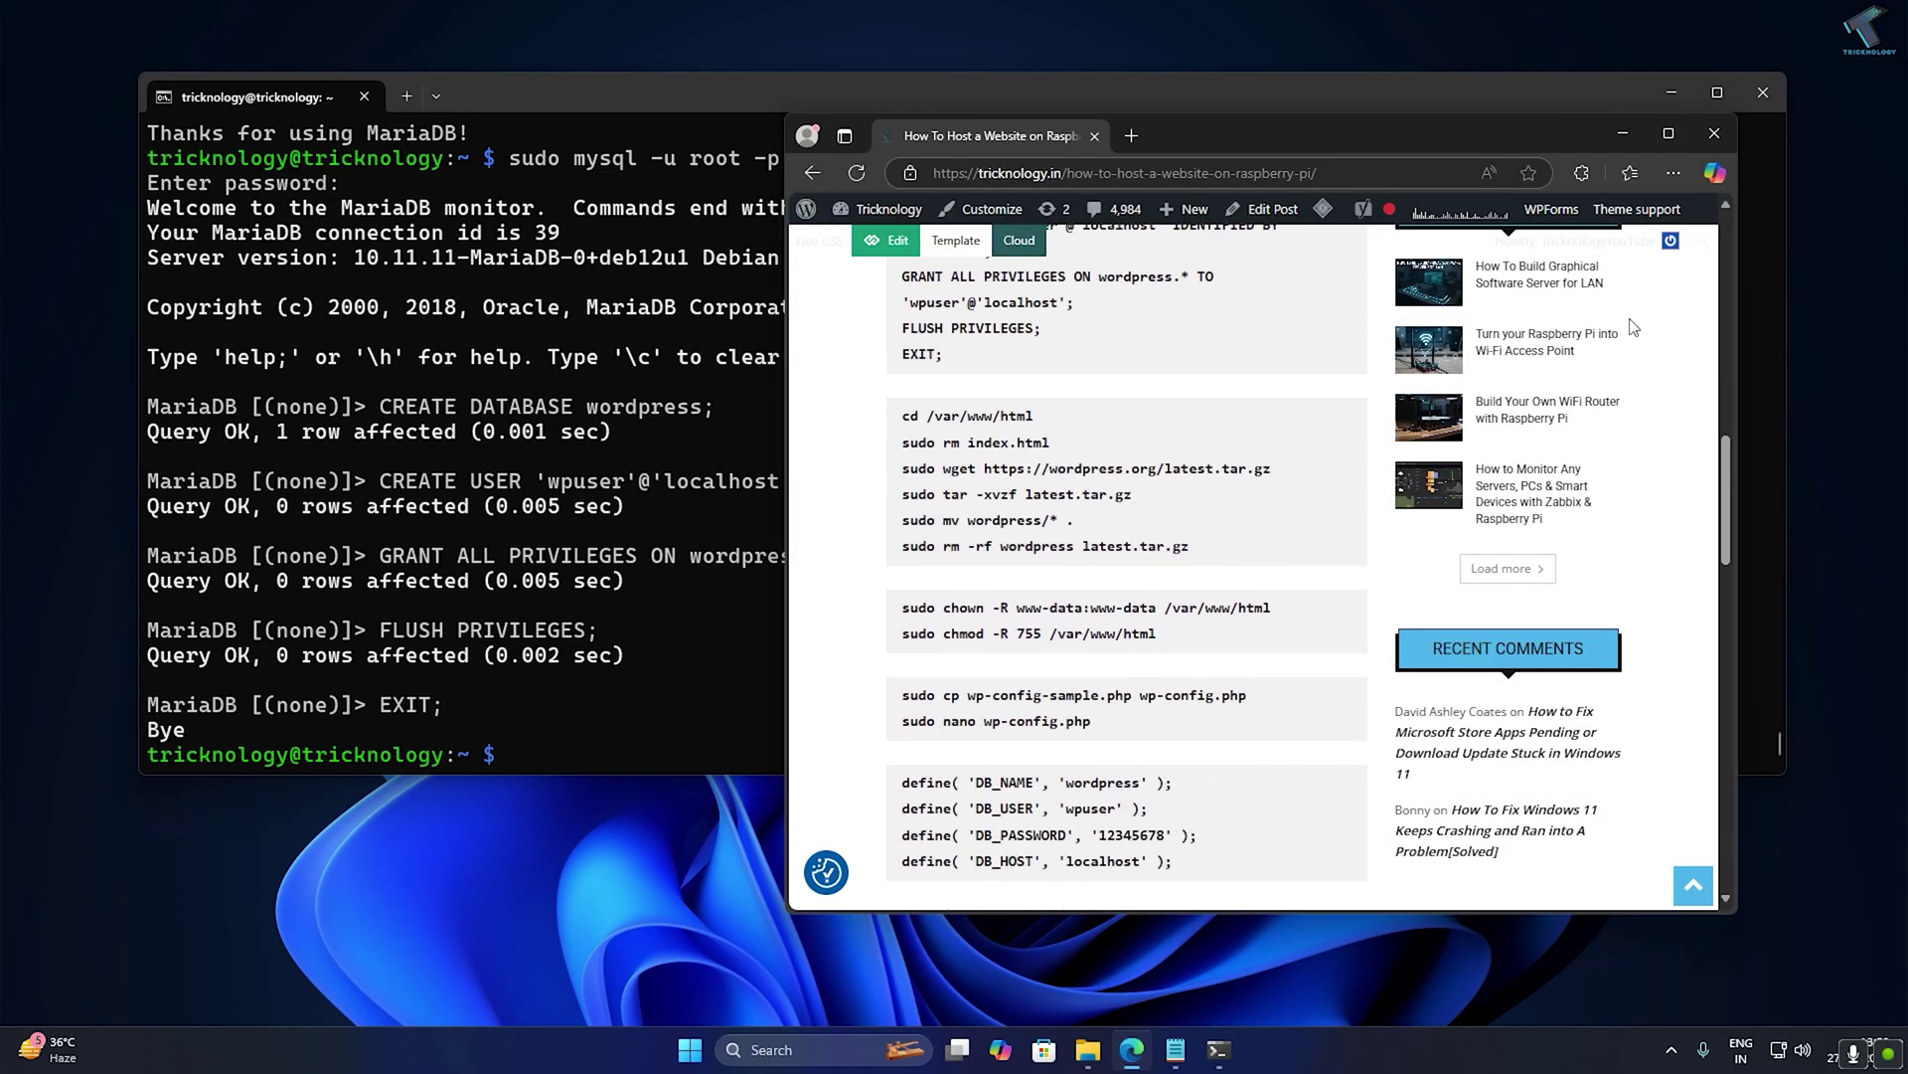
click(1622, 133)
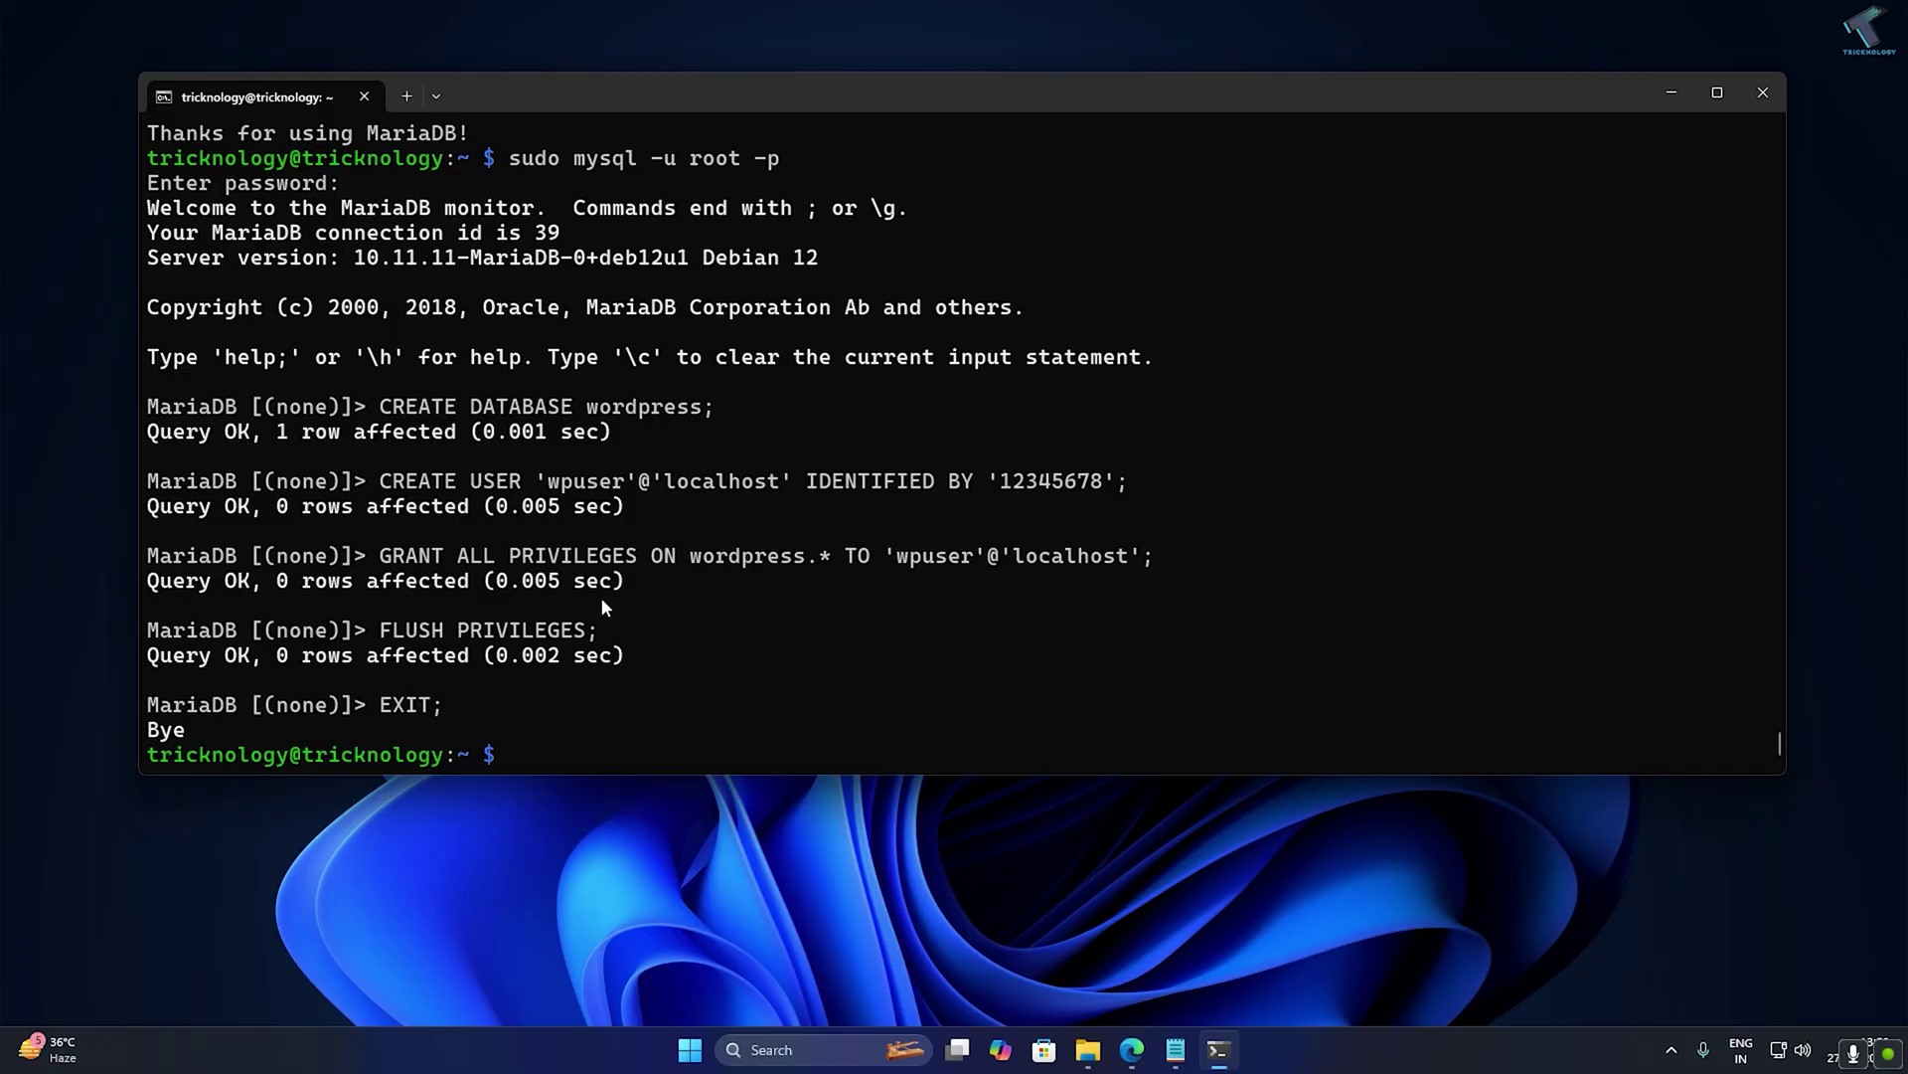
Change into /var/www/html using Tab completion.
text(cd /var/w)
key(Tab)
text(h)
key(Tab)
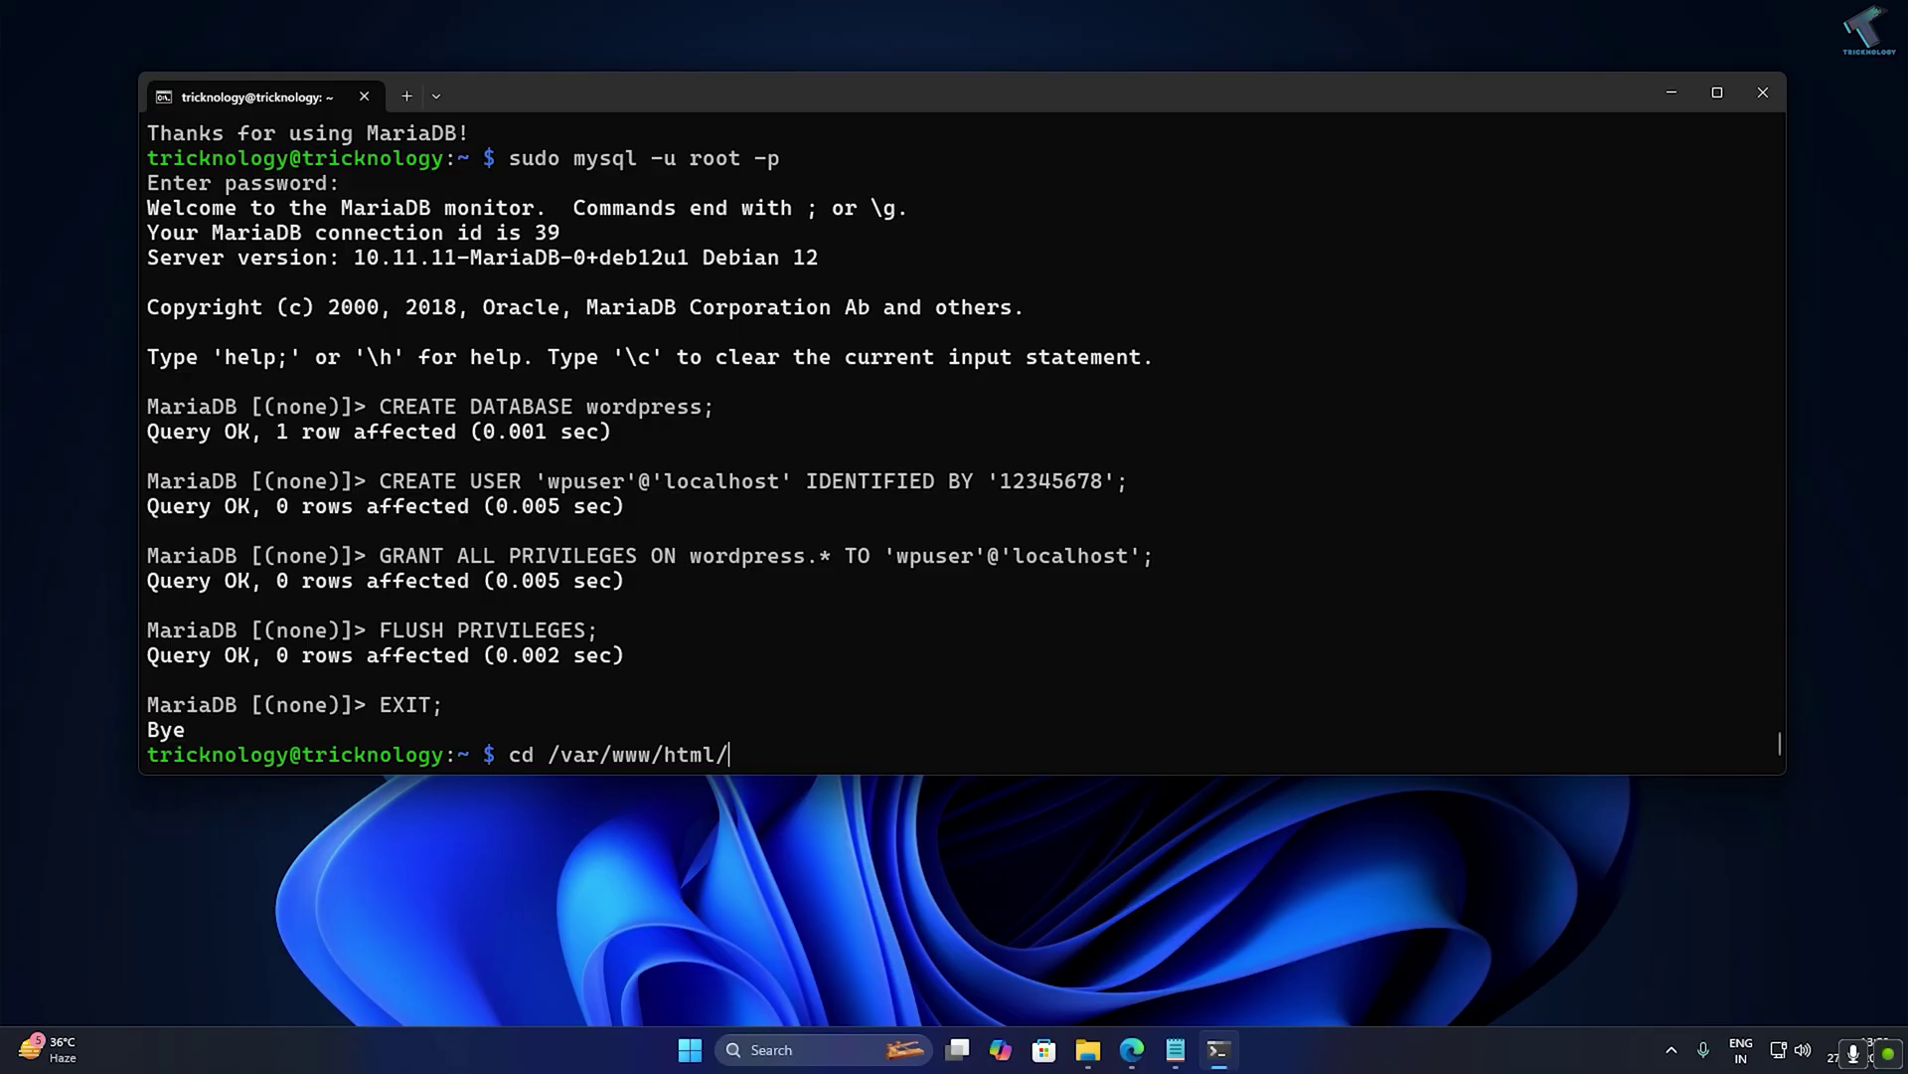
key(Return)
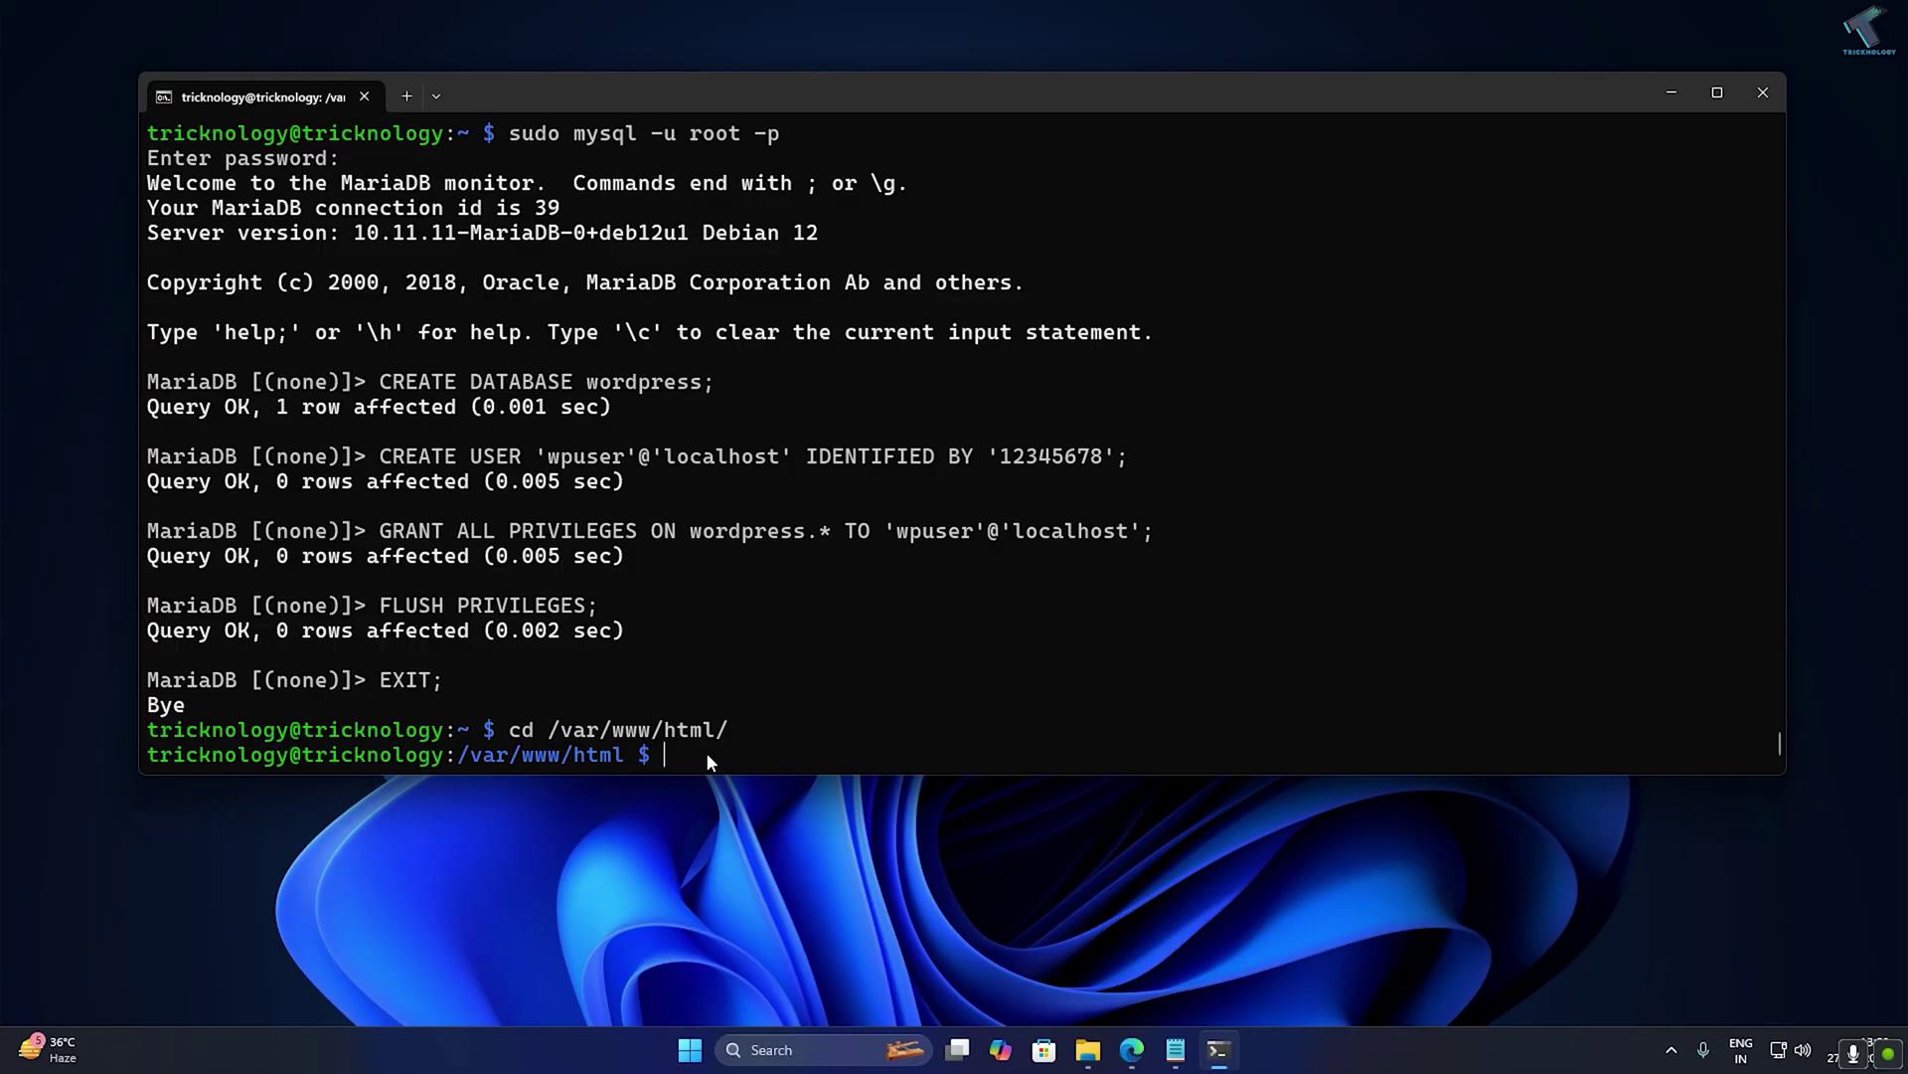
Delete the default index.html page with sudo rm index.html.
text(u)
key(BackSpace)
text(sudo rm index.)
key(Tab)
key(Return)
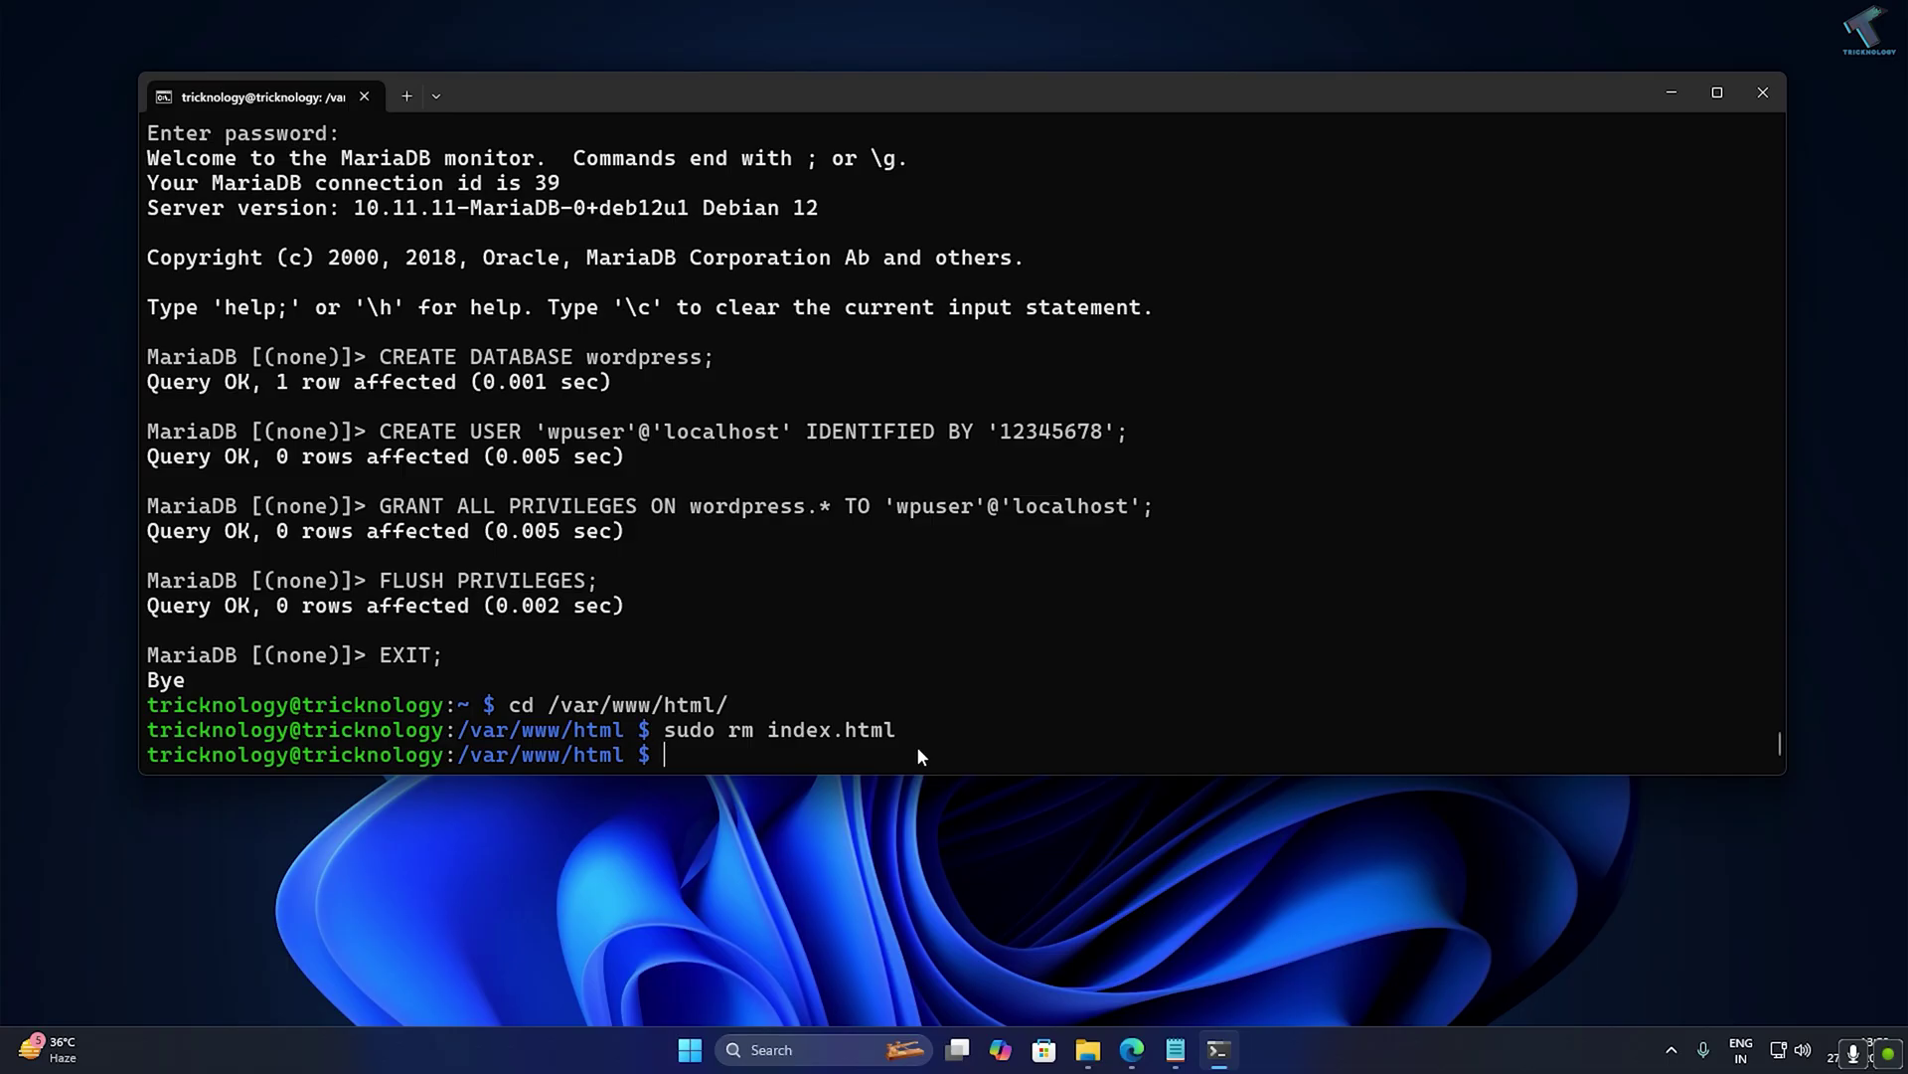
Download the latest WordPress archive with the article's wget command.
click(1132, 1049)
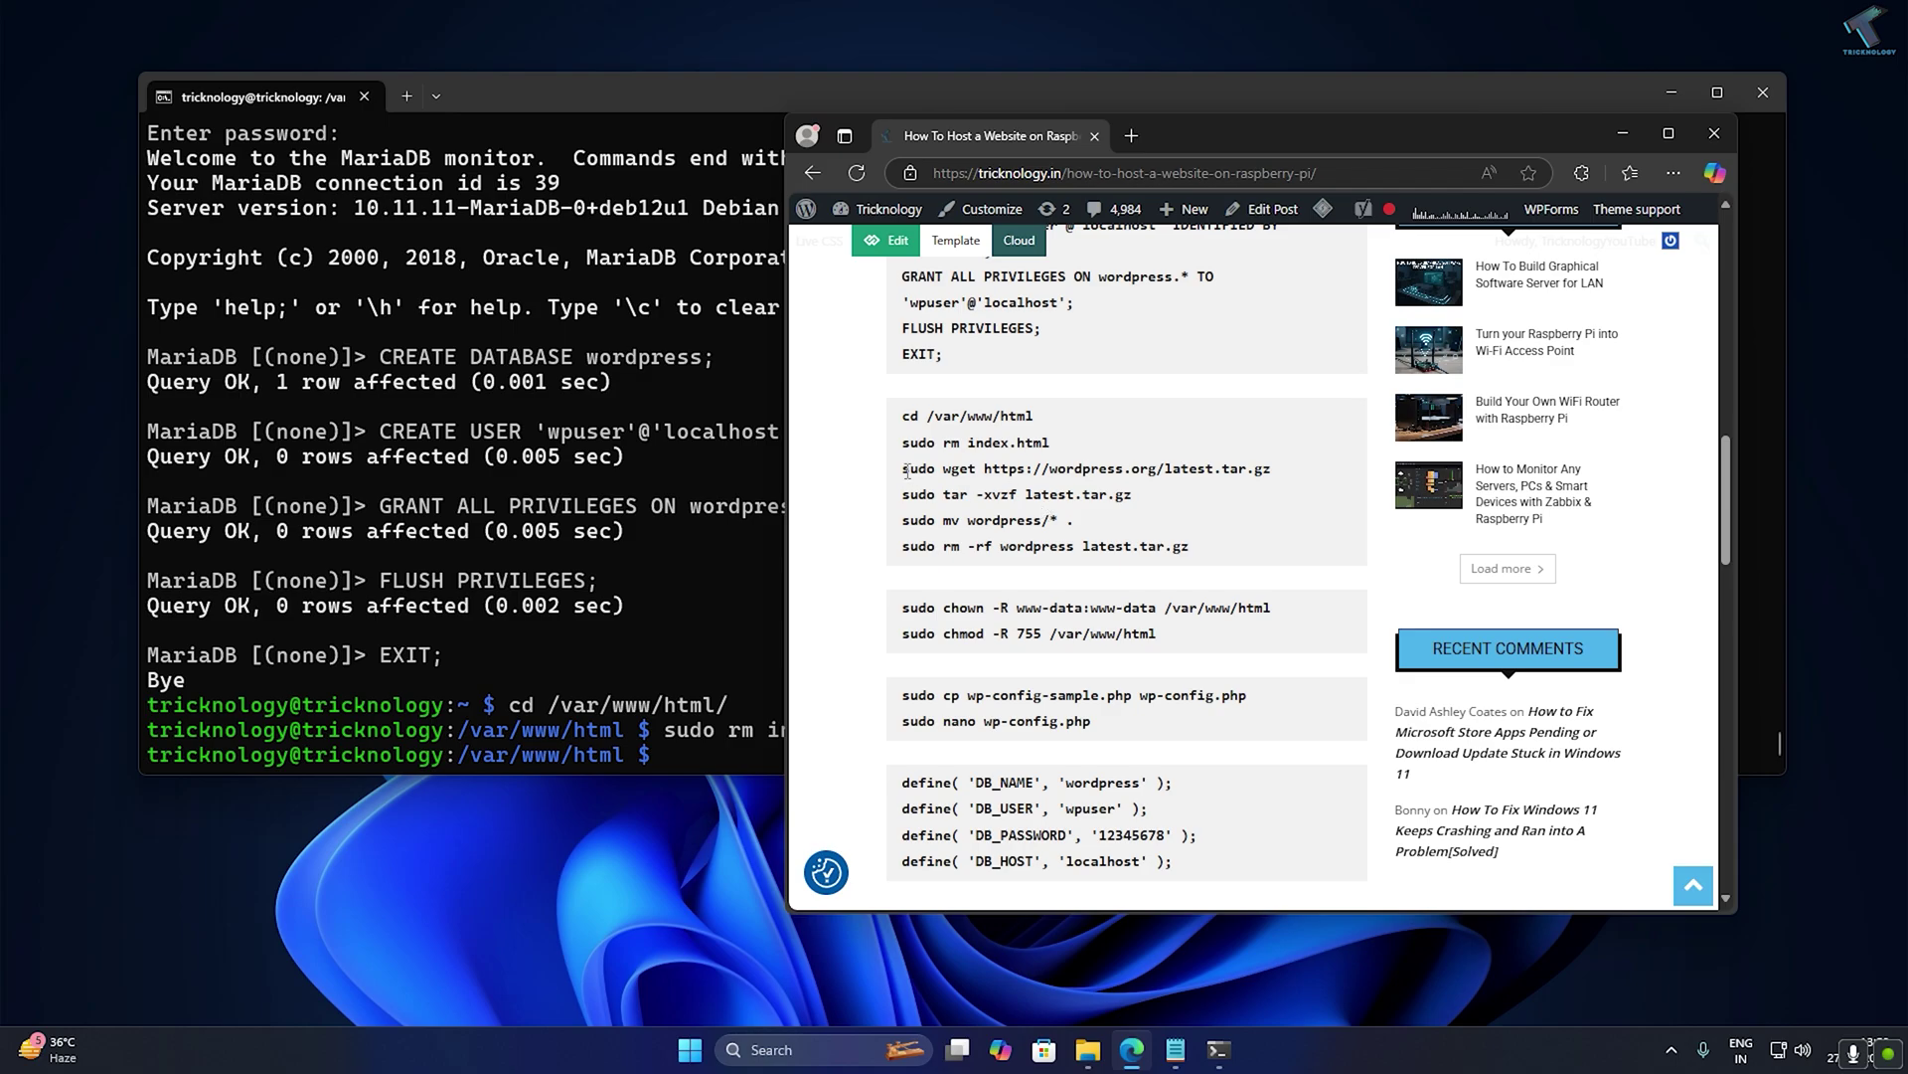
drag(902, 469, 1269, 464)
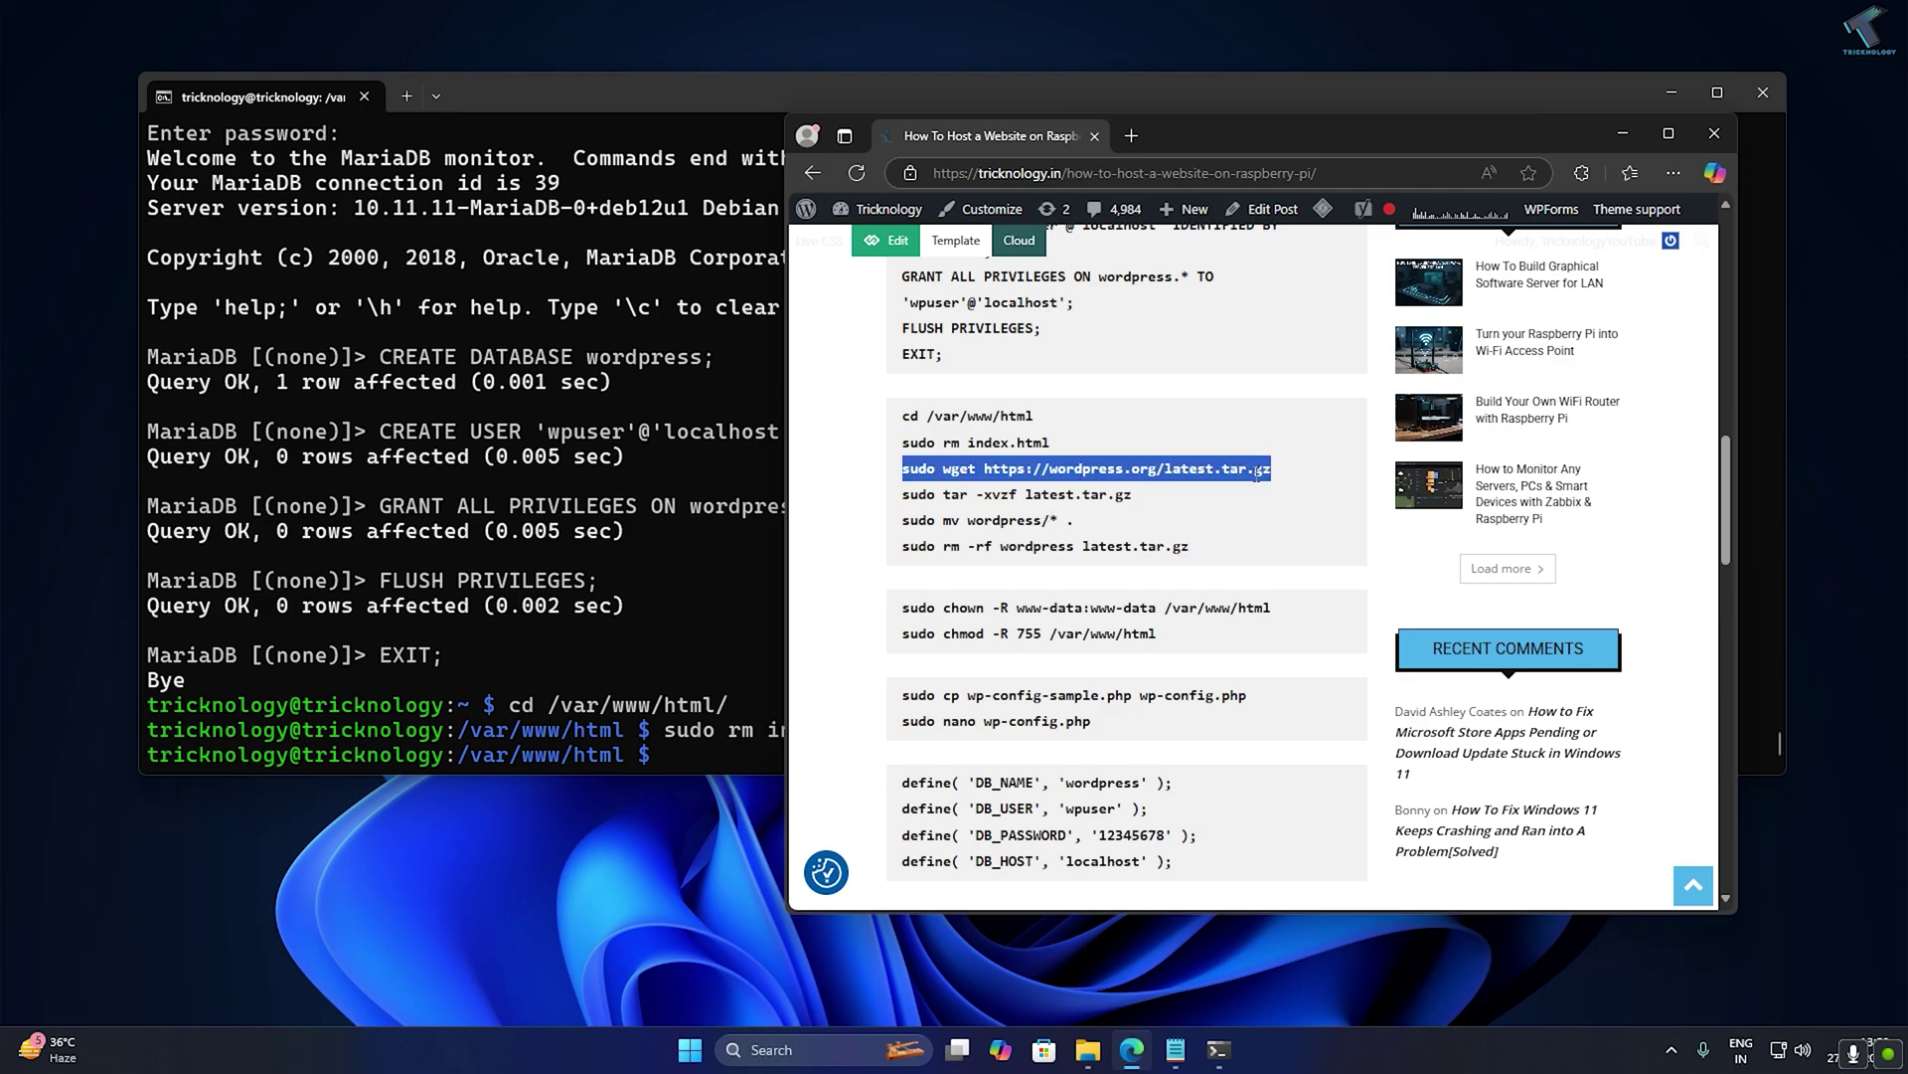
right_click(1258, 474)
click(1235, 483)
click(742, 604)
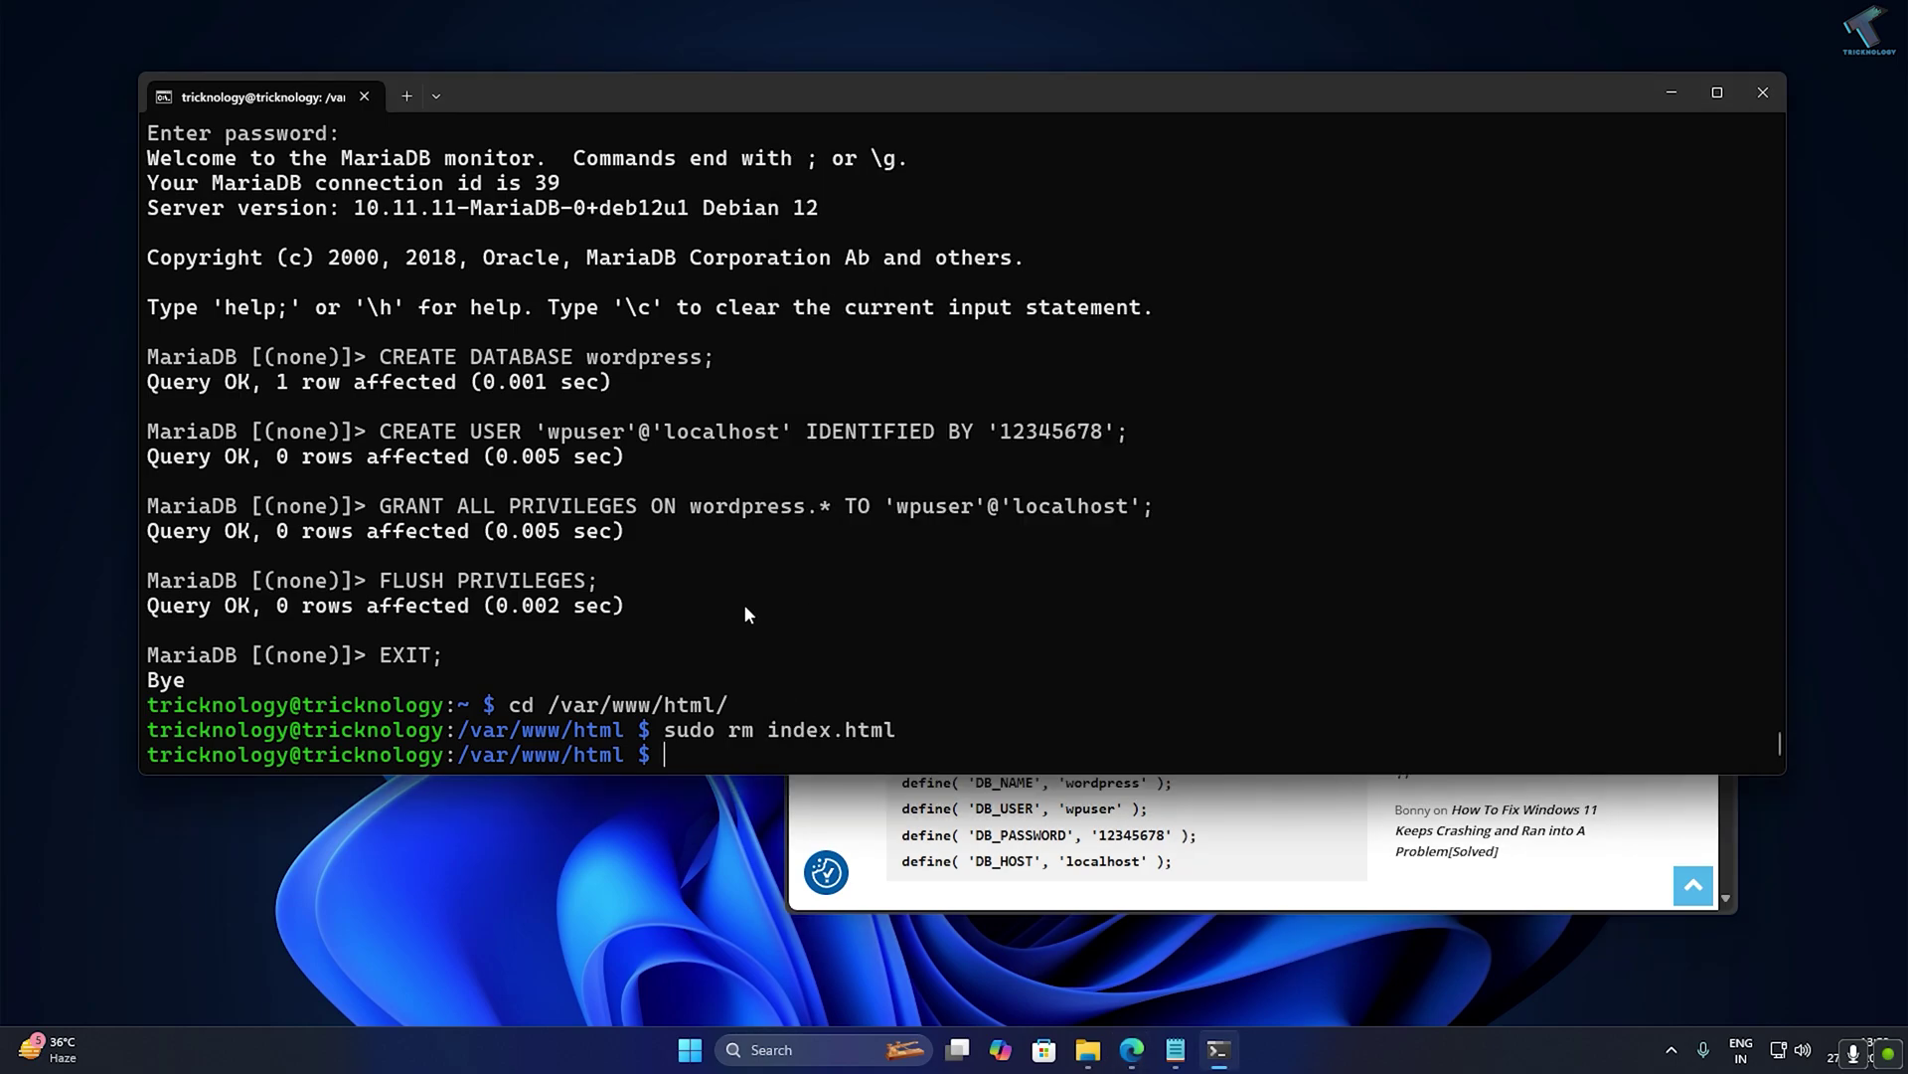
key(ctrl+v)
key(Return)
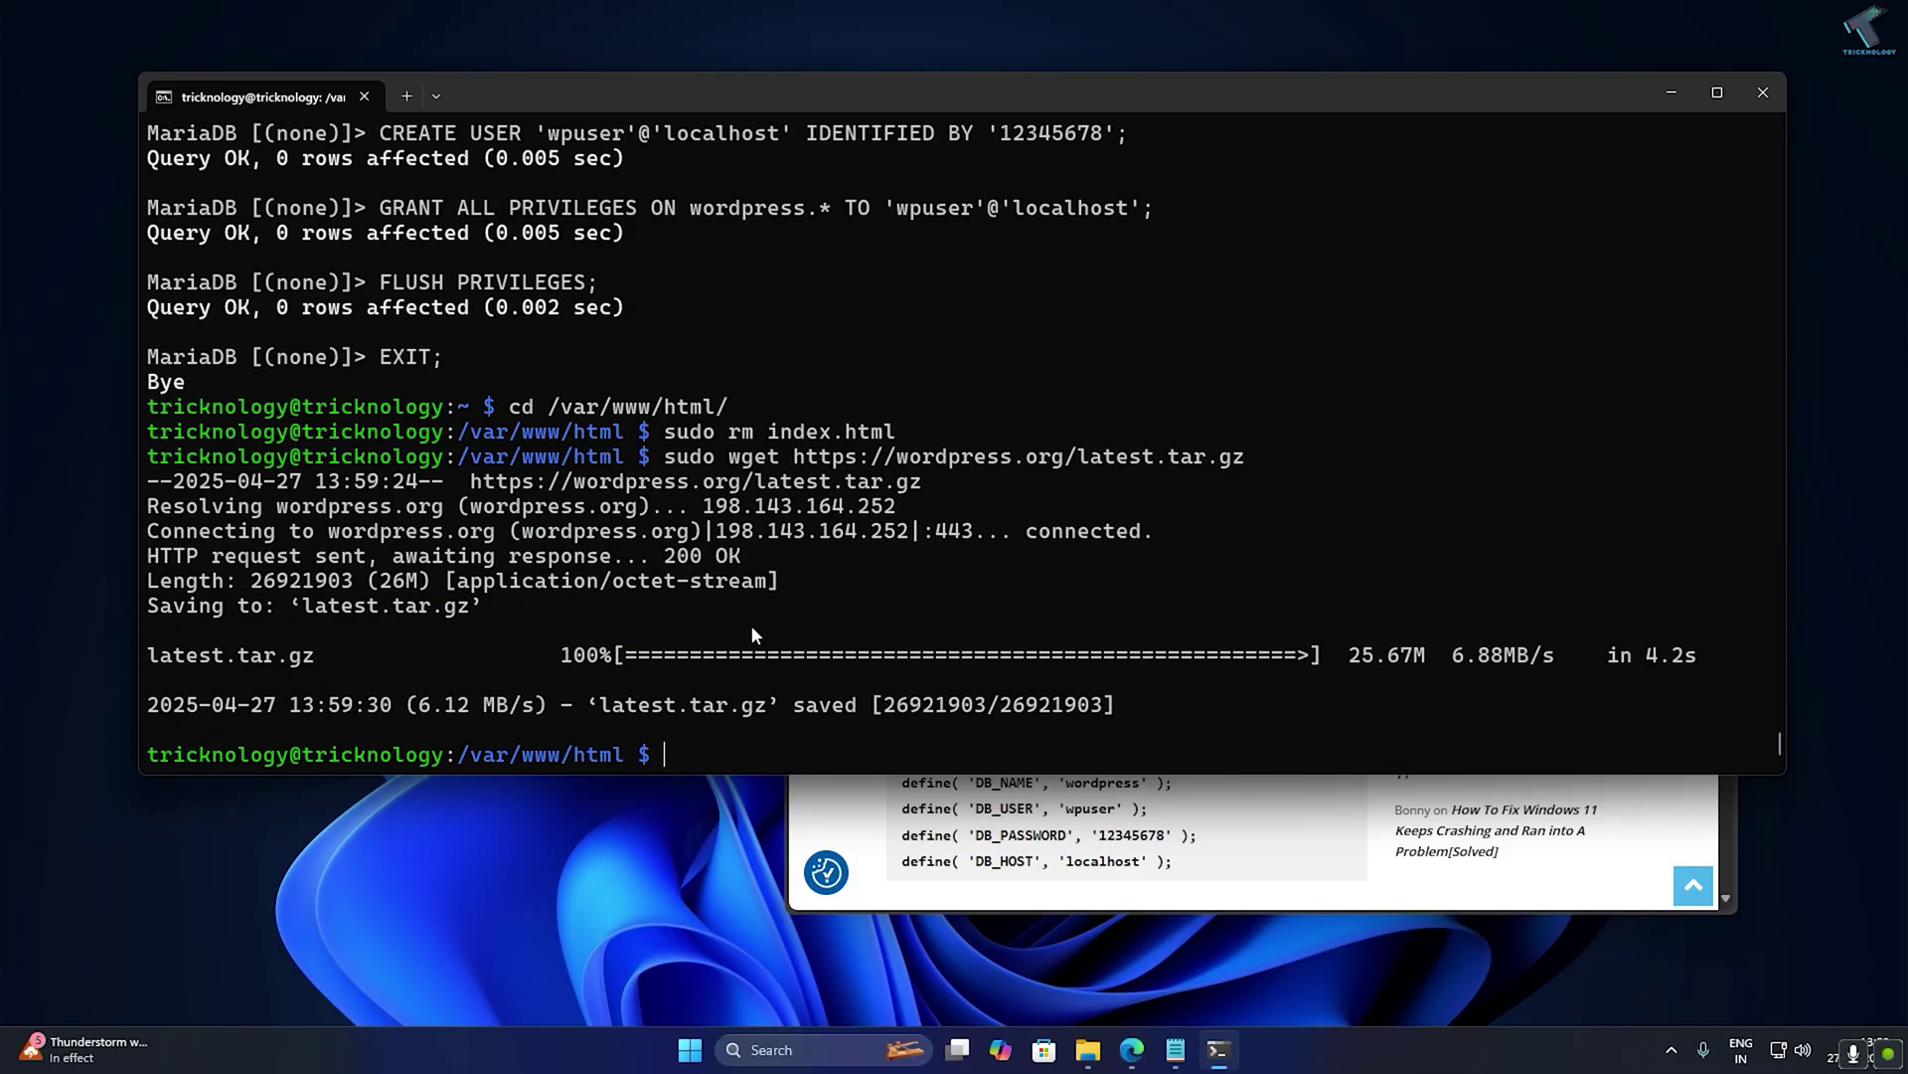
List the folder with ls and copy the latest.tar.gz file name.
text(ls)
key(Return)
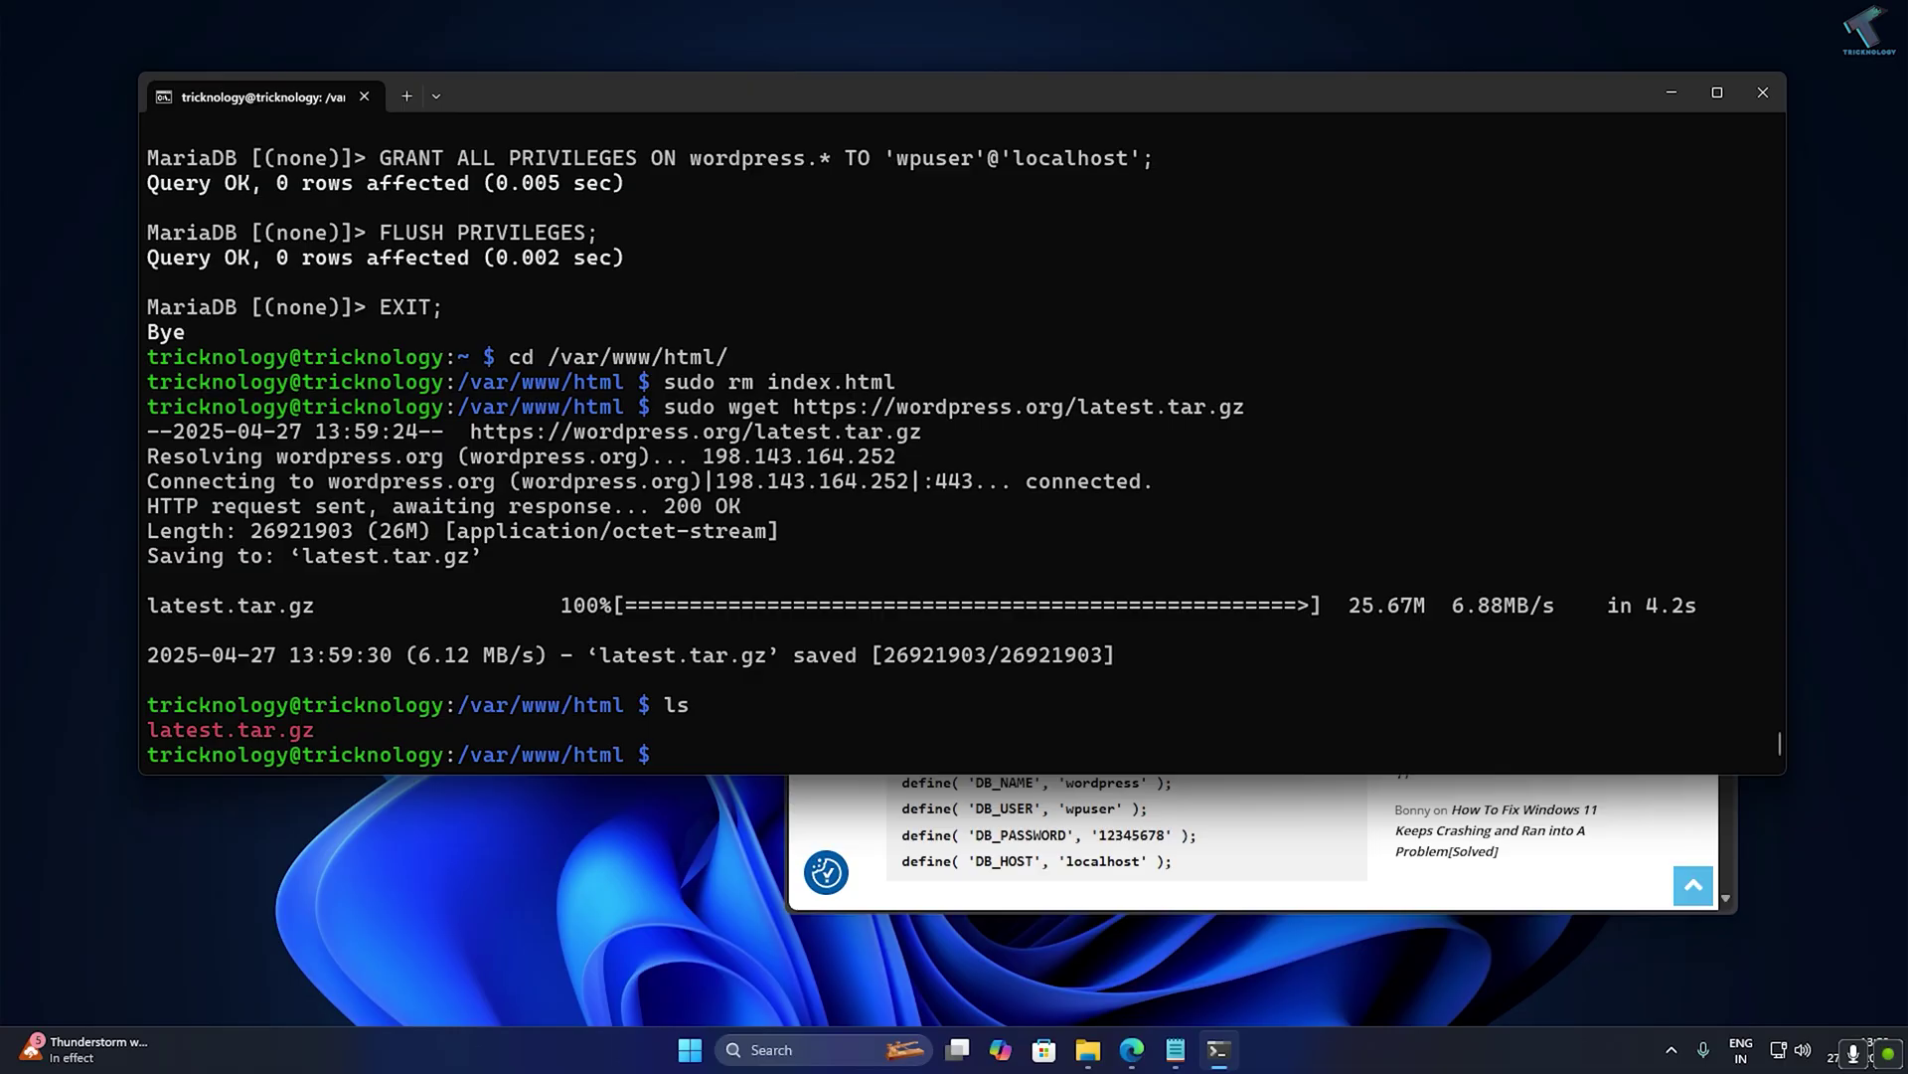
drag(153, 724, 326, 729)
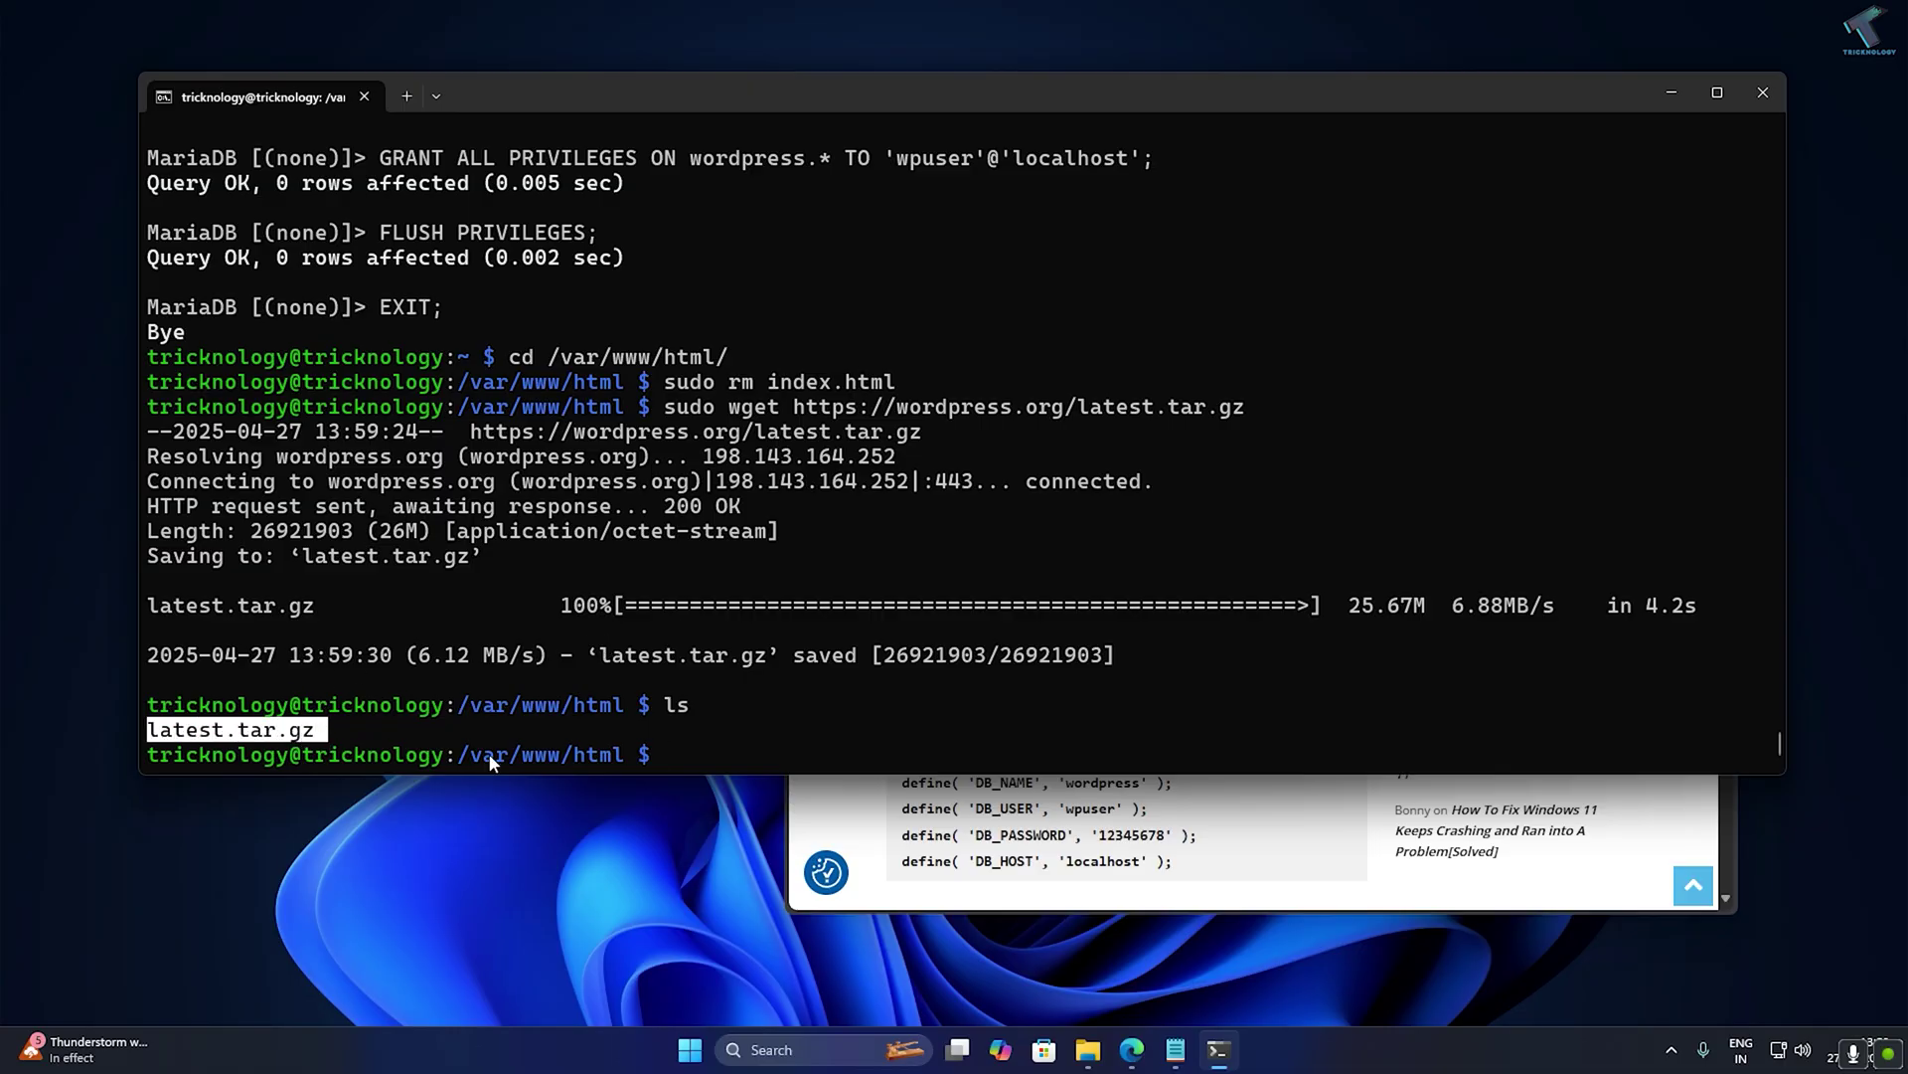
key(ctrl+c)
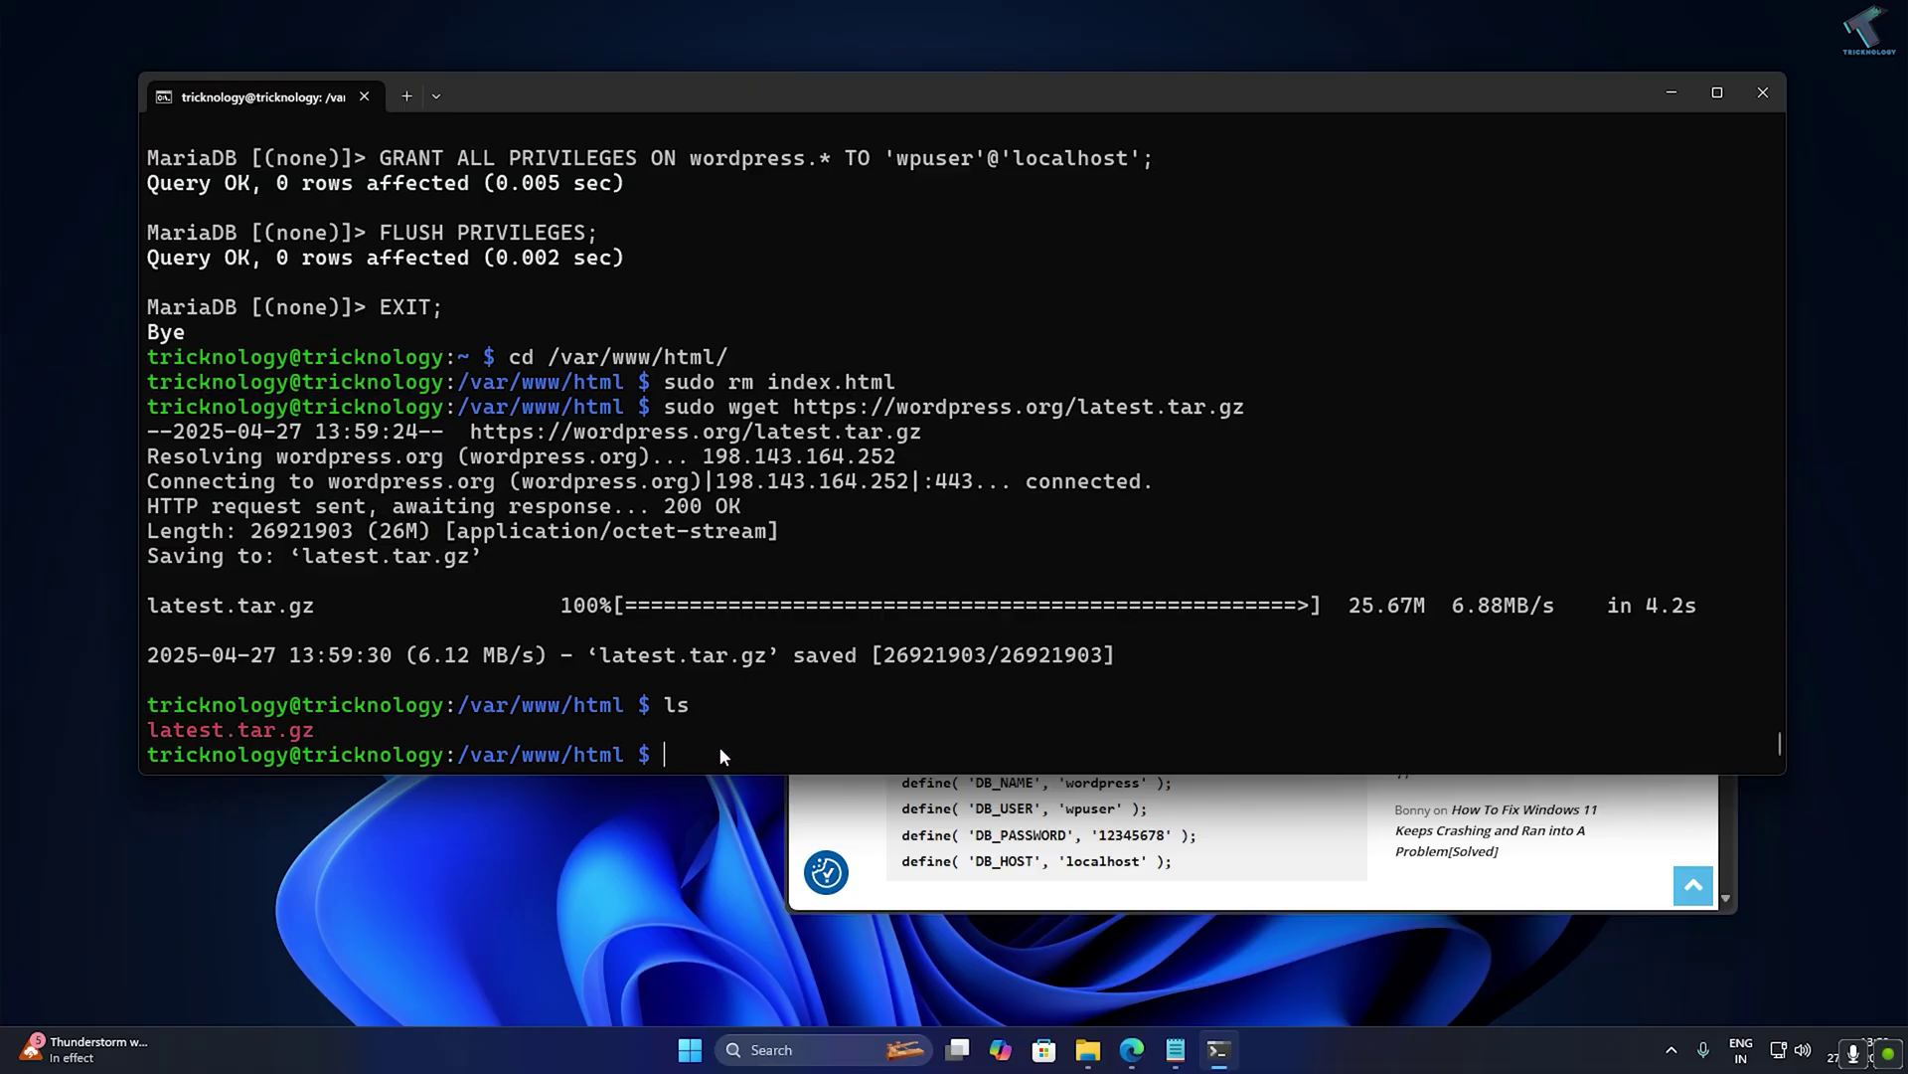
Extract latest.tar.gz with sudo tar -xvzf.
text(sudo tar -xvzf lat)
key(Tab)
key(Return)
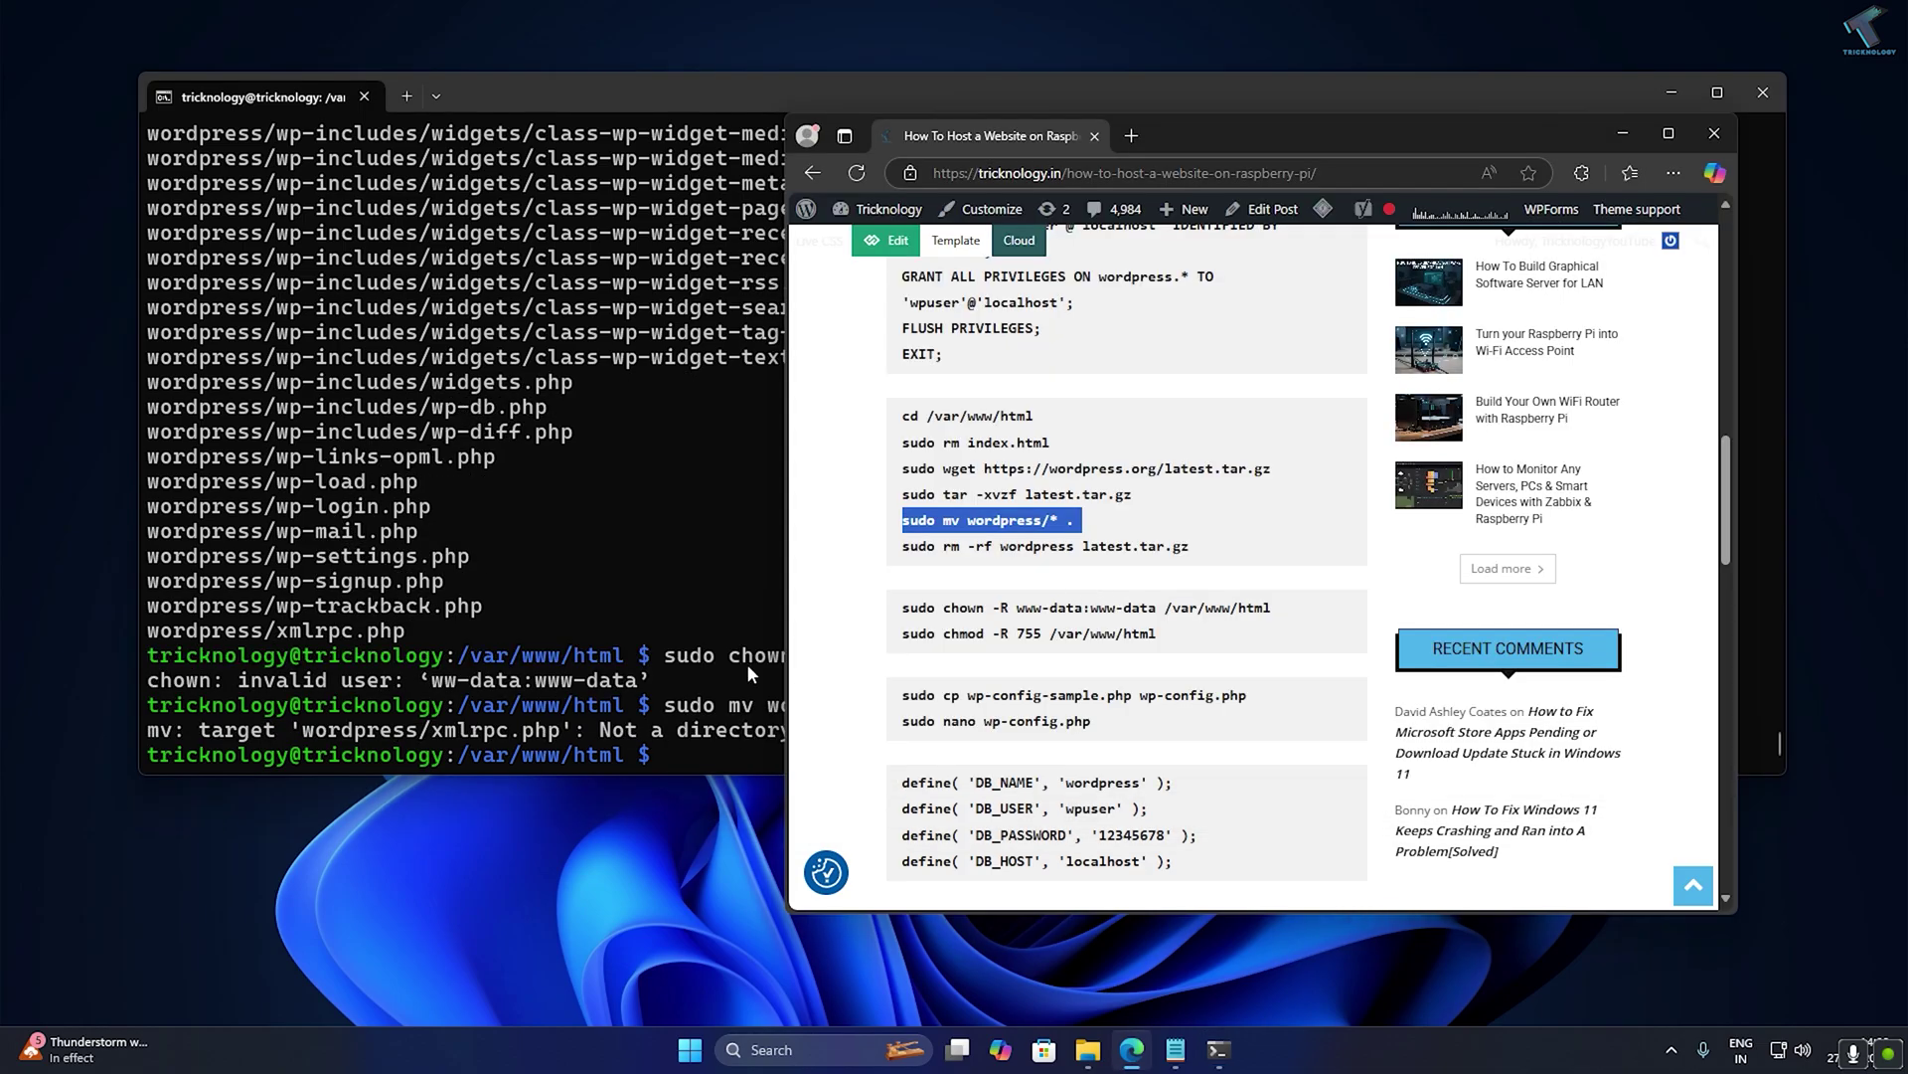
Move the wordpress folder's contents into /var/www/html with sudo mv wordpress/*.
click(748, 664)
right_click(749, 664)
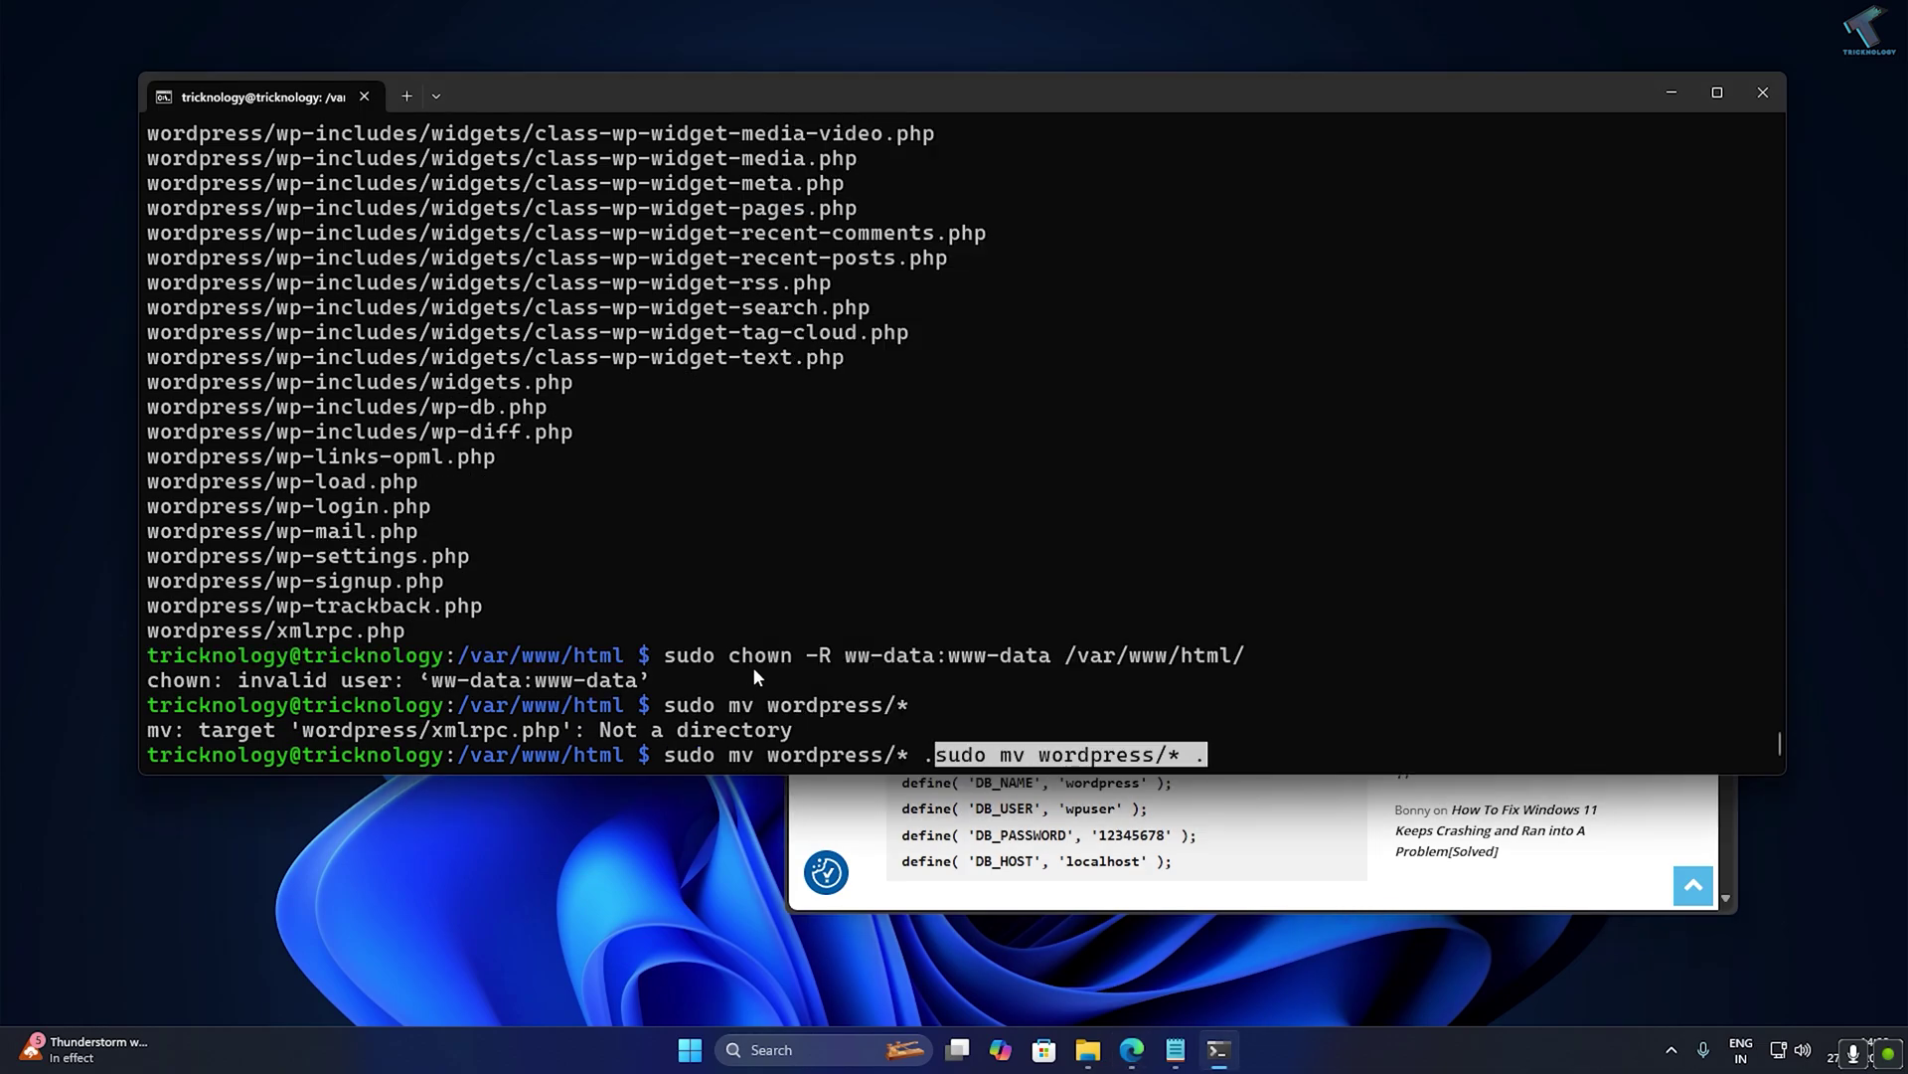
key(BackSpace)
key(BackSpace)
key(BackSpace)
key(BackSpace)
key(BackSpace)
key(BackSpace)
key(BackSpace)
key(BackSpace)
key(BackSpace)
key(BackSpace)
key(BackSpace)
key(BackSpace)
key(BackSpace)
key(BackSpace)
key(BackSpace)
key(BackSpace)
key(BackSpace)
key(BackSpace)
key(BackSpace)
key(BackSpace)
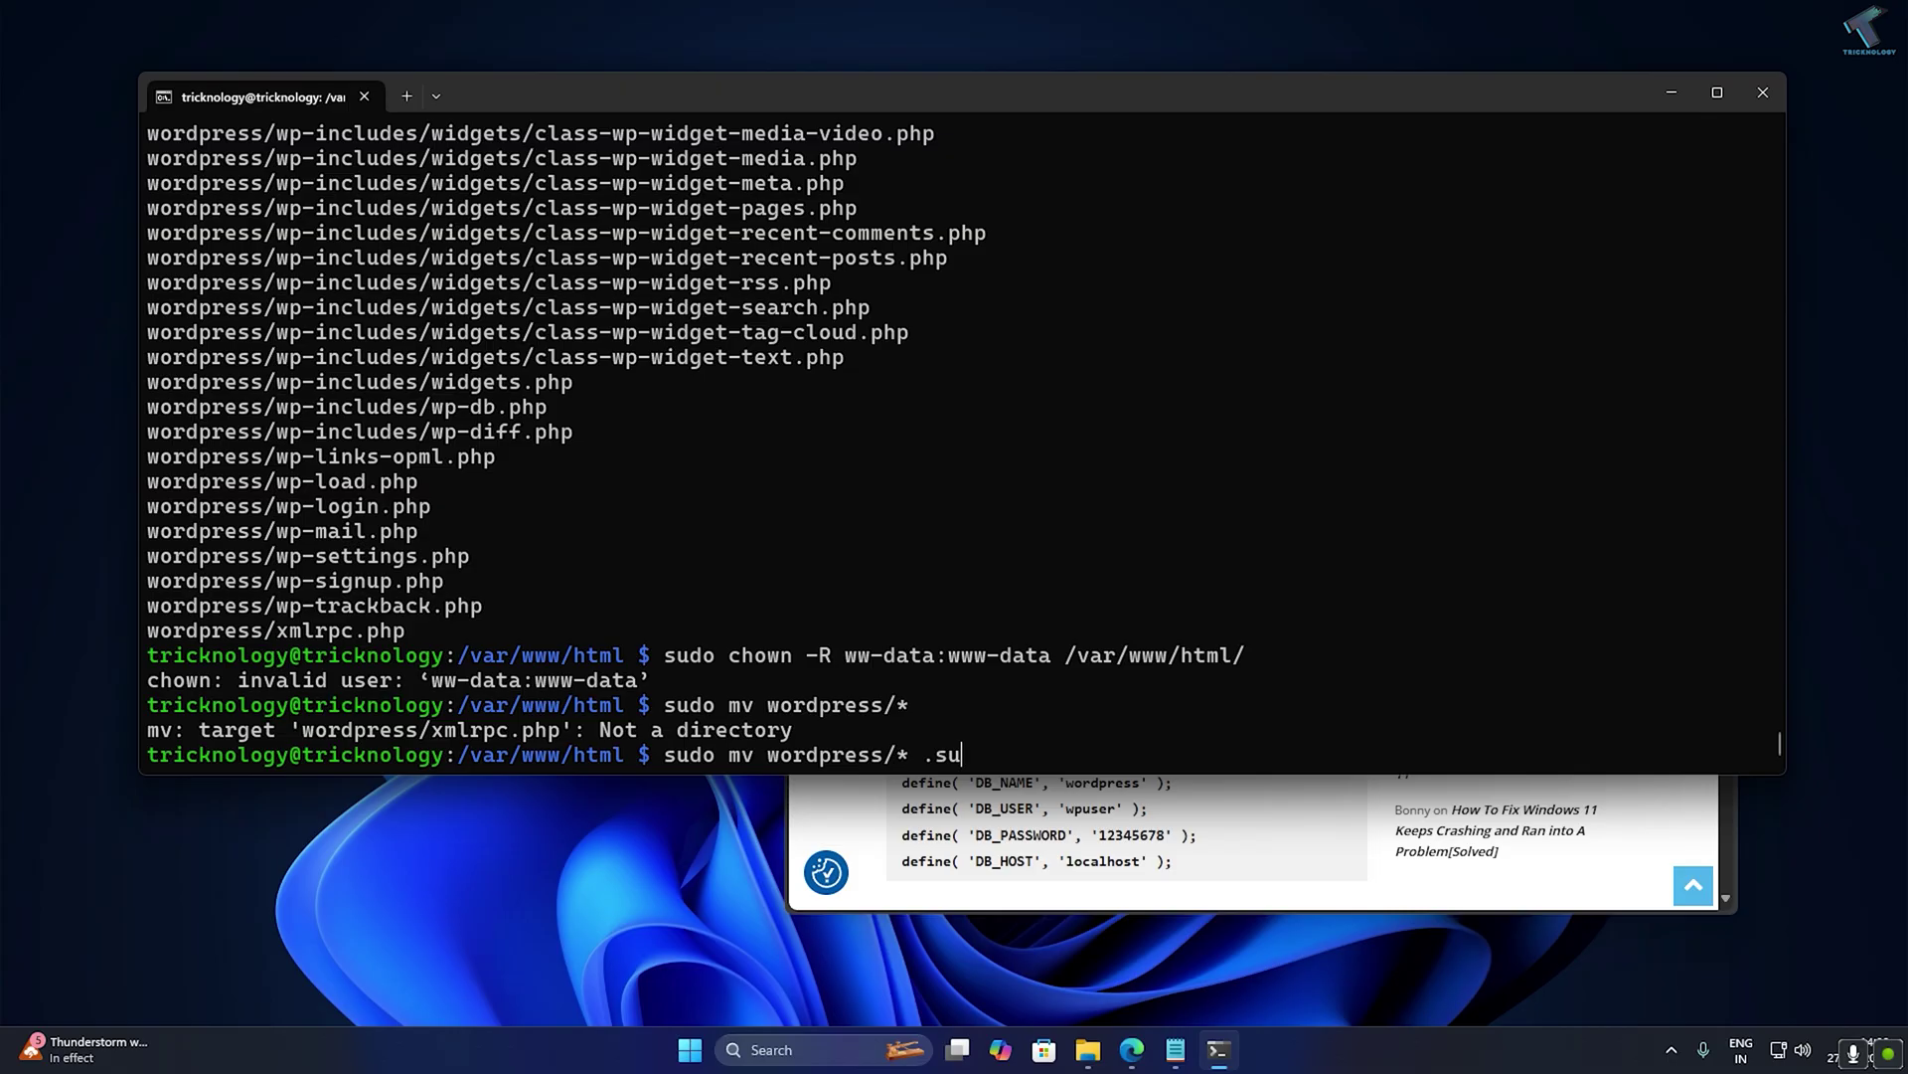
key(Return)
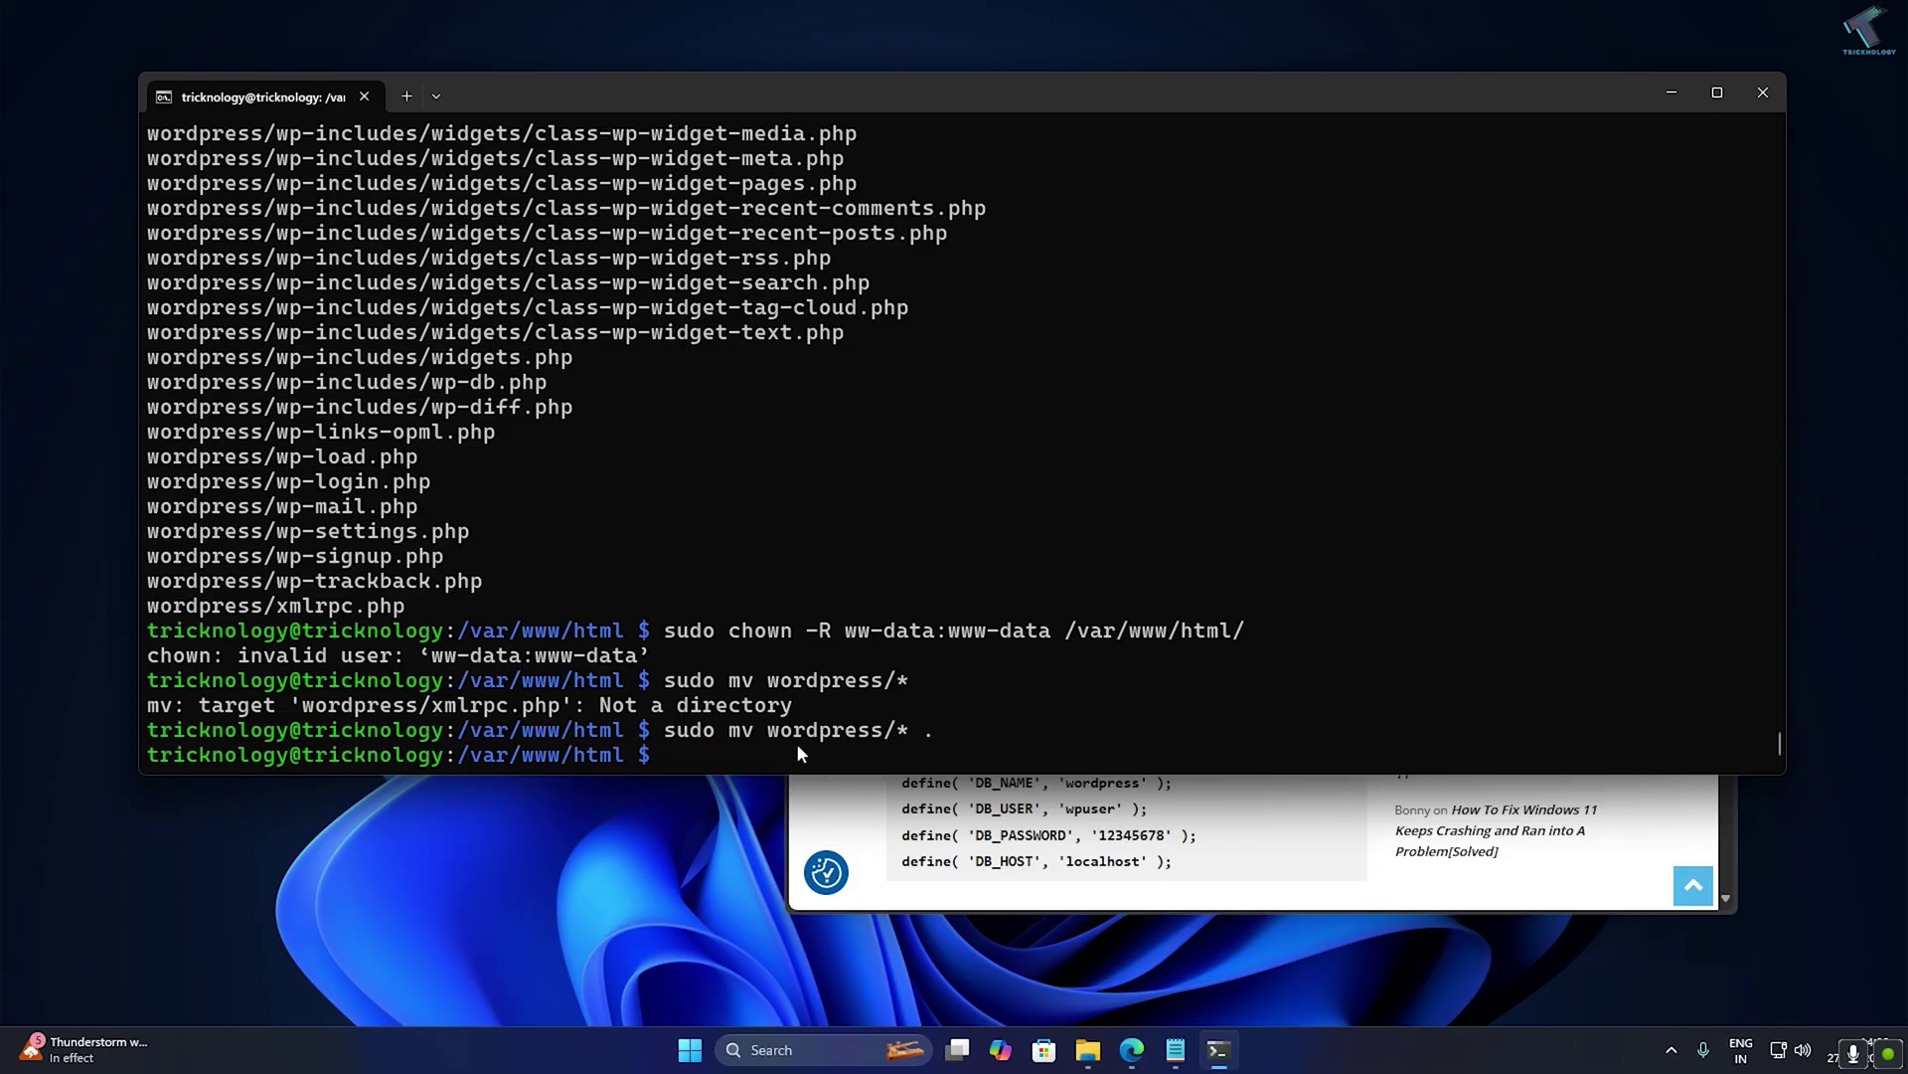
Delete the wordpress folder and latest.tar.gz with sudo rm -rf.
click(1130, 833)
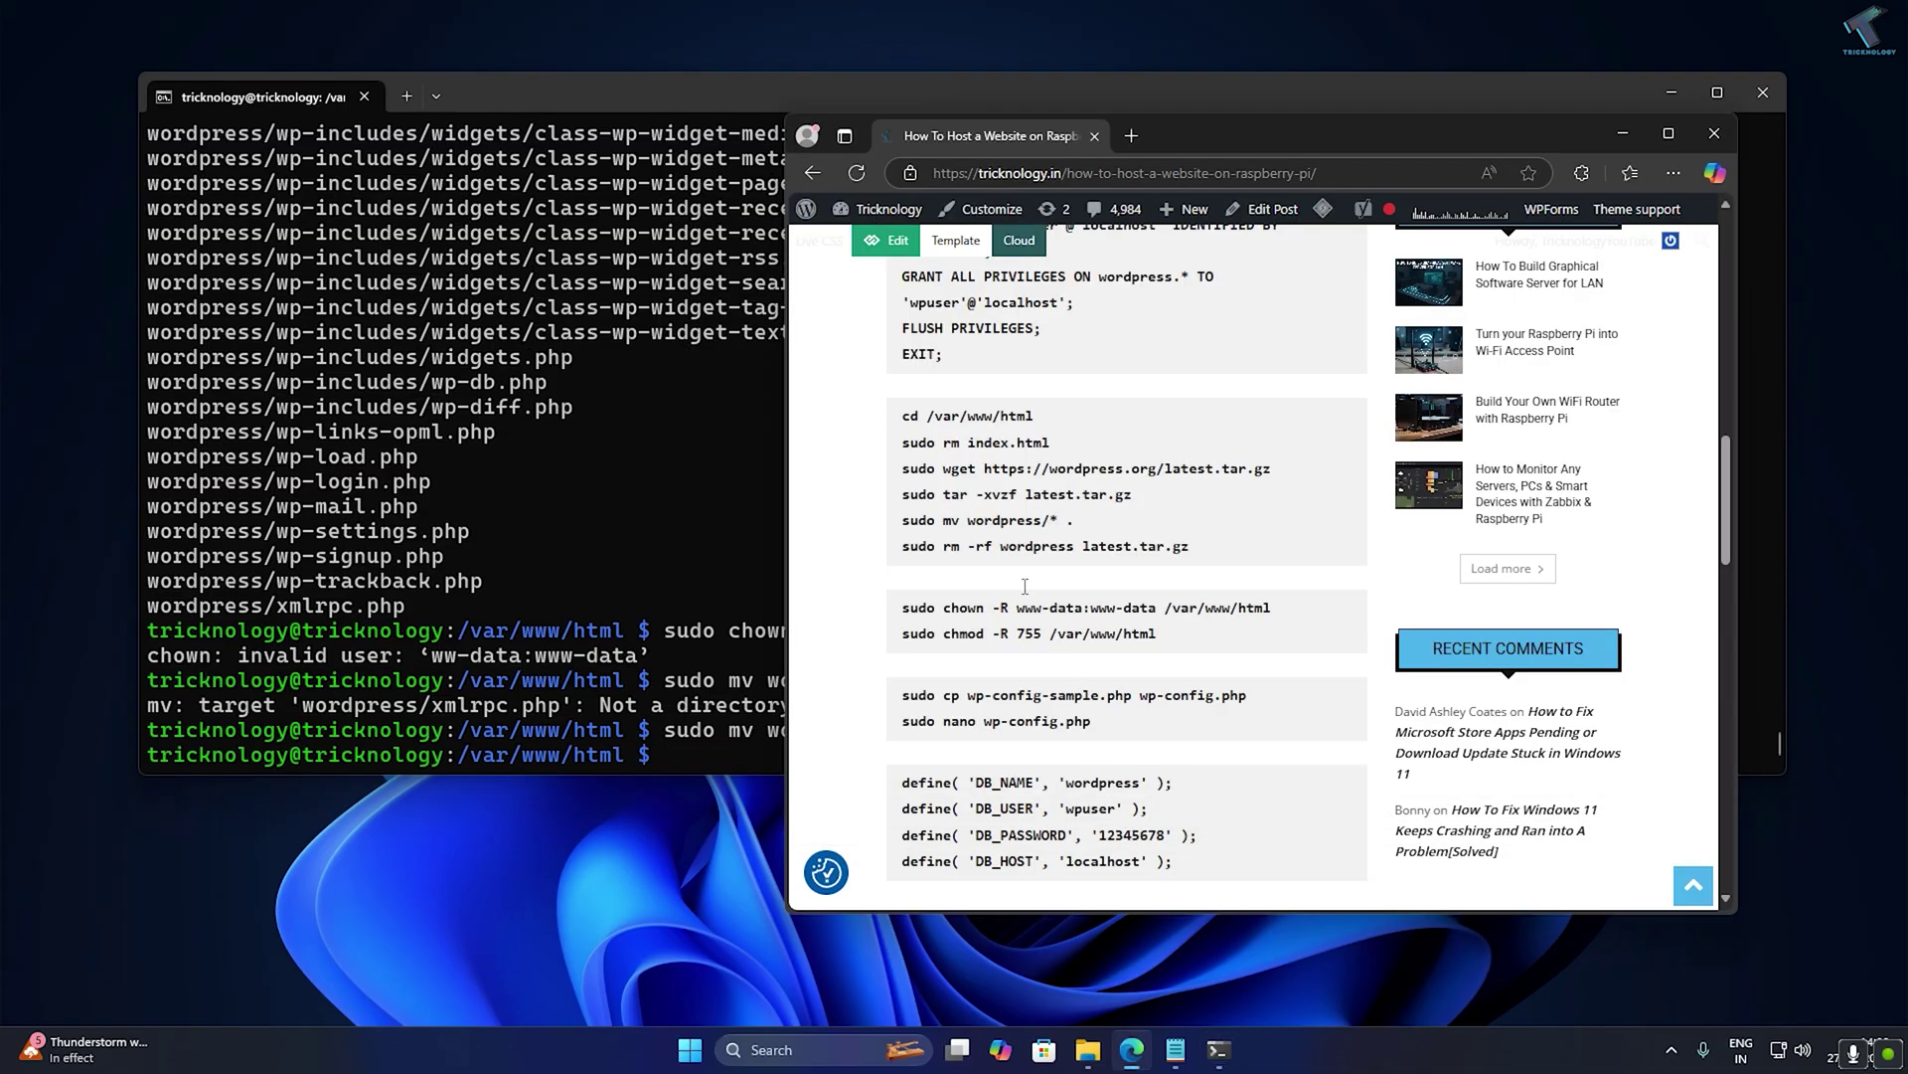
triple_click(1033, 546)
key(ctrl+c)
click(590, 655)
key(ctrl+v)
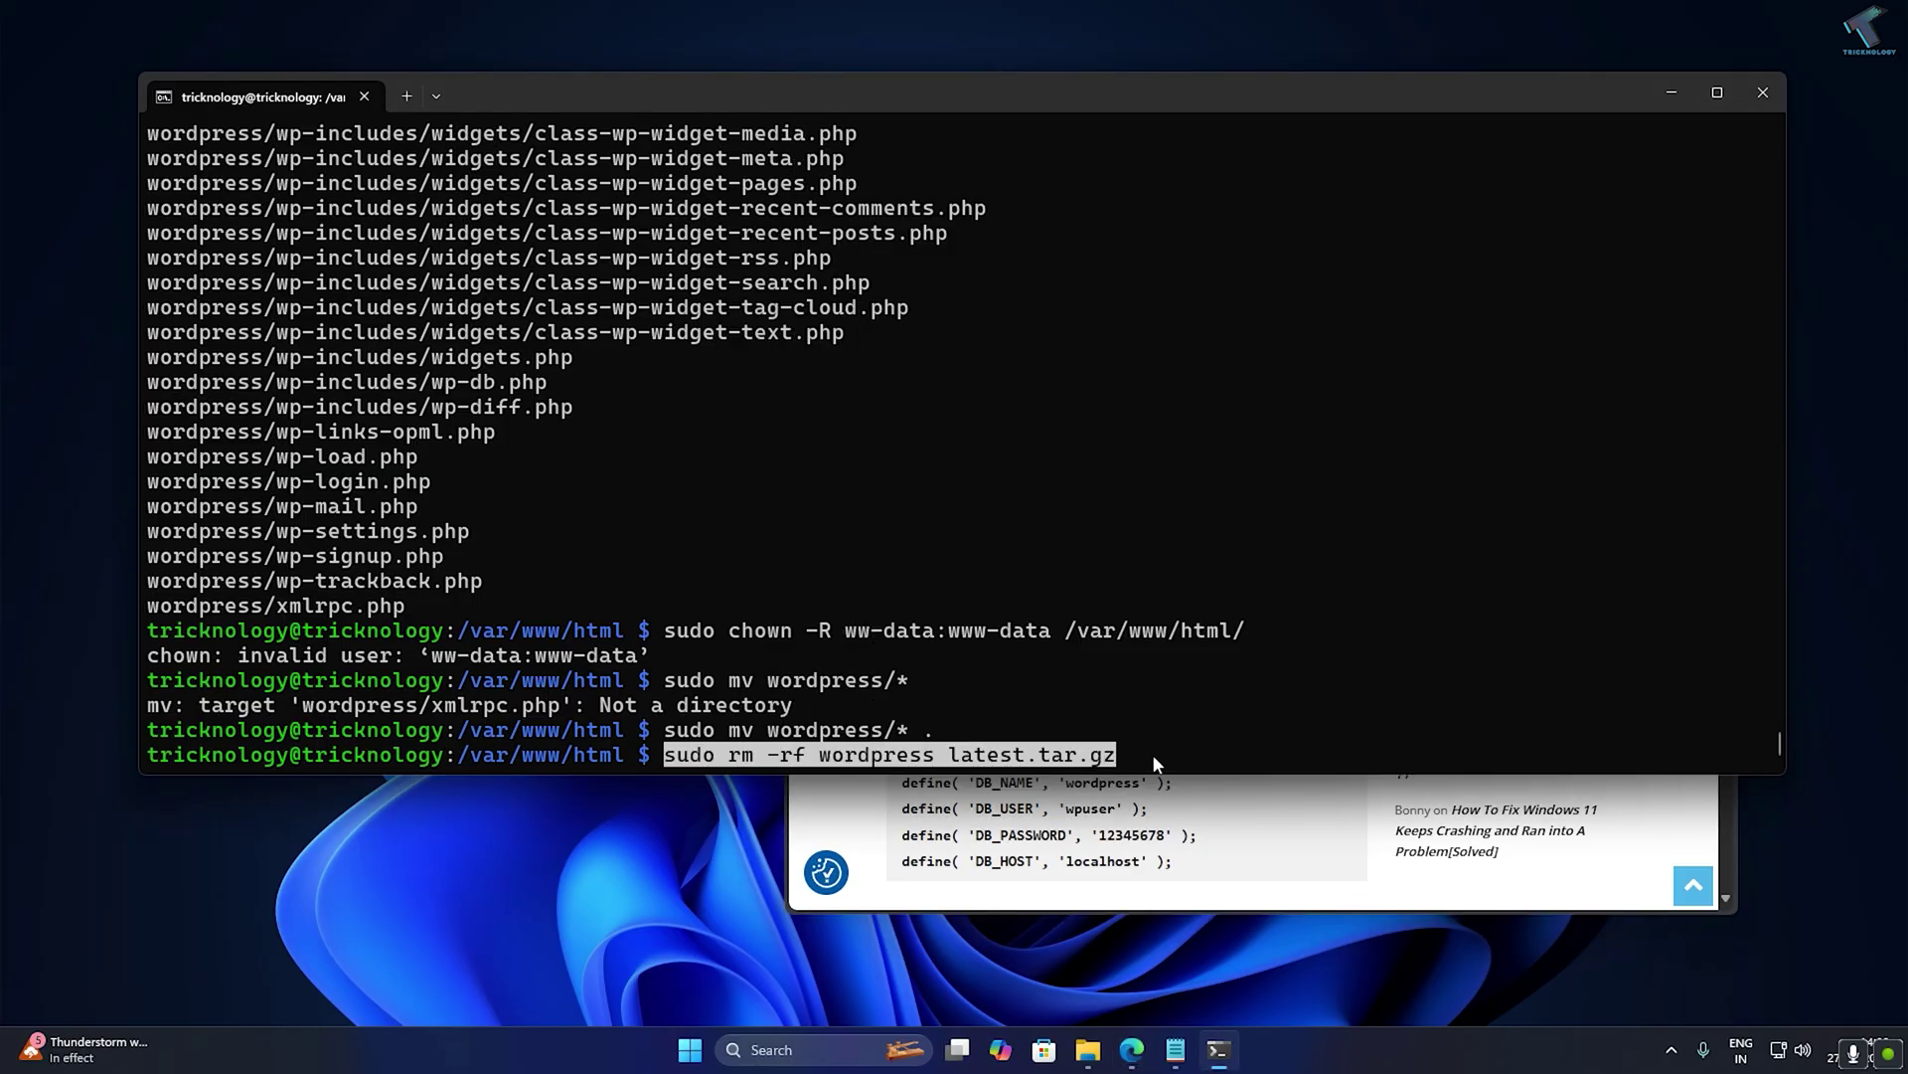
key(Return)
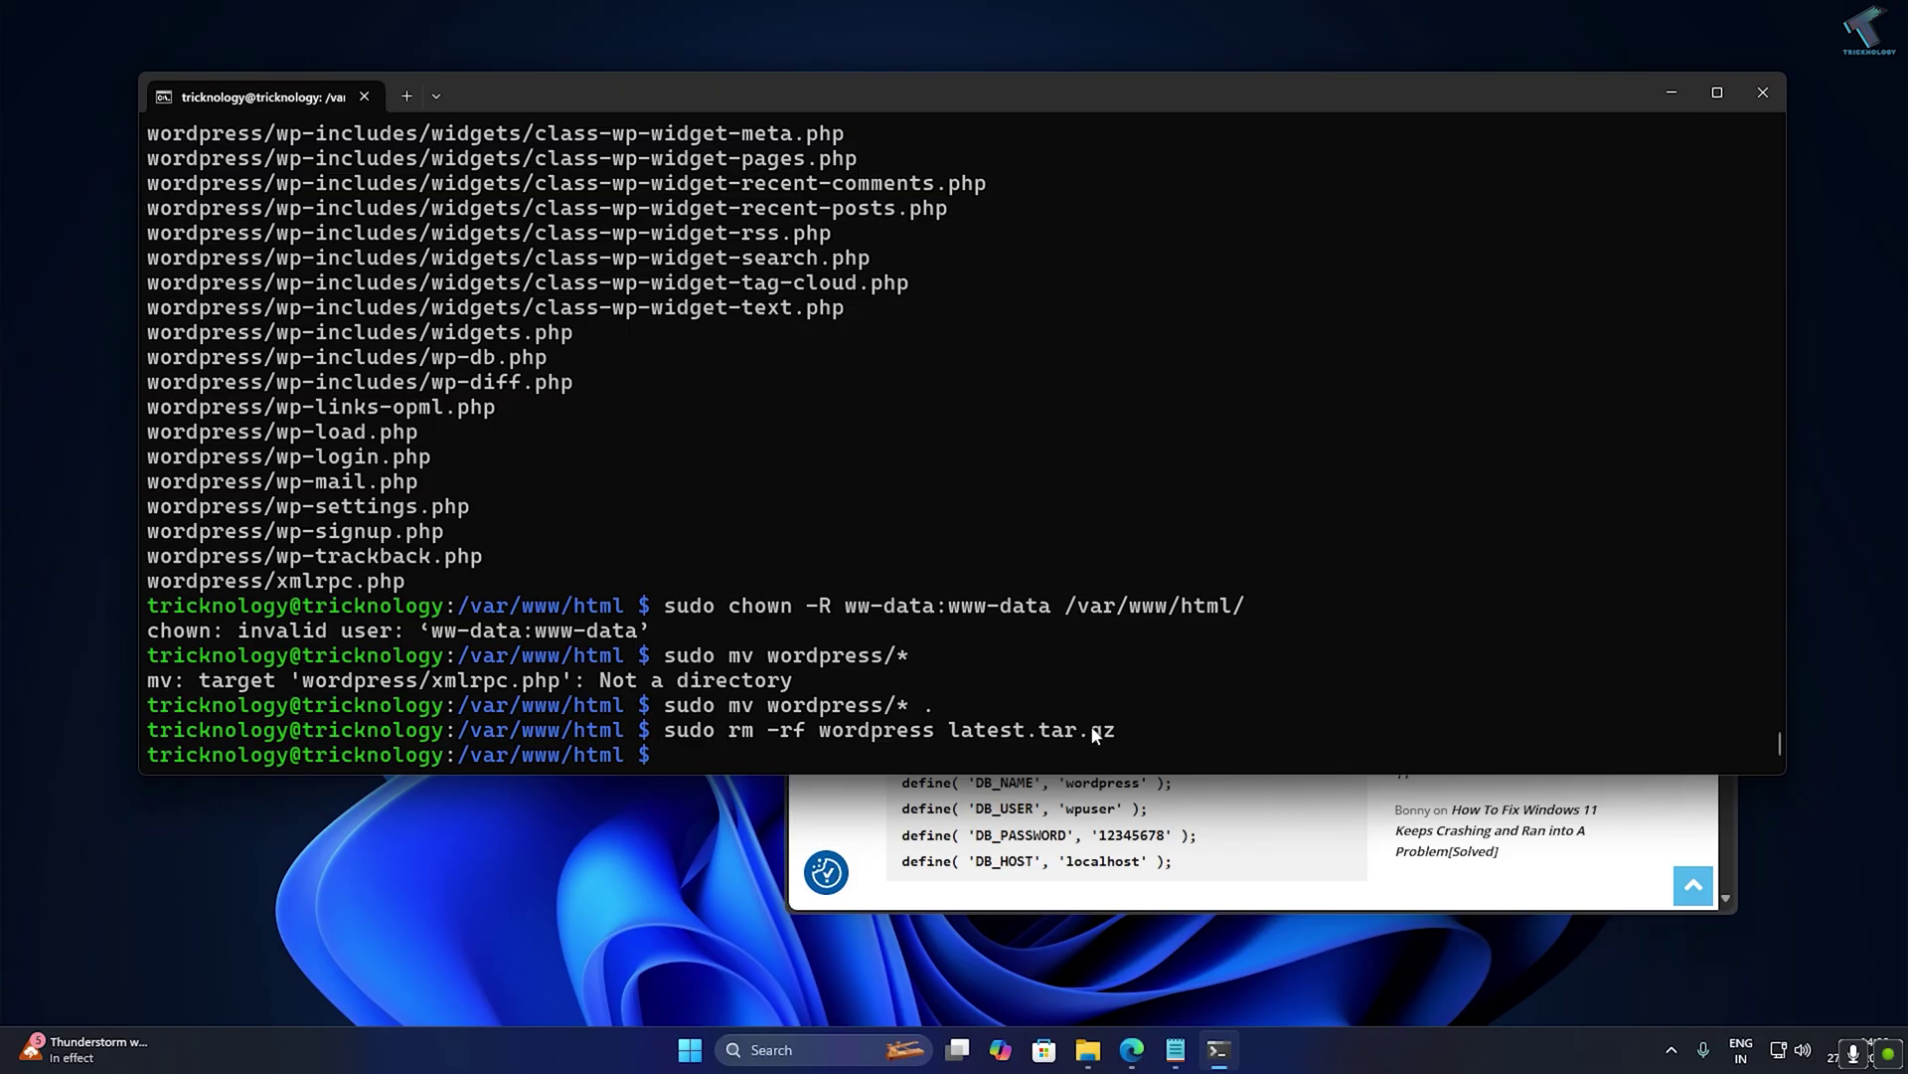
Give www-data:www-data recursive ownership of the web root.
key(Up)
key(Up)
key(Up)
key(Up)
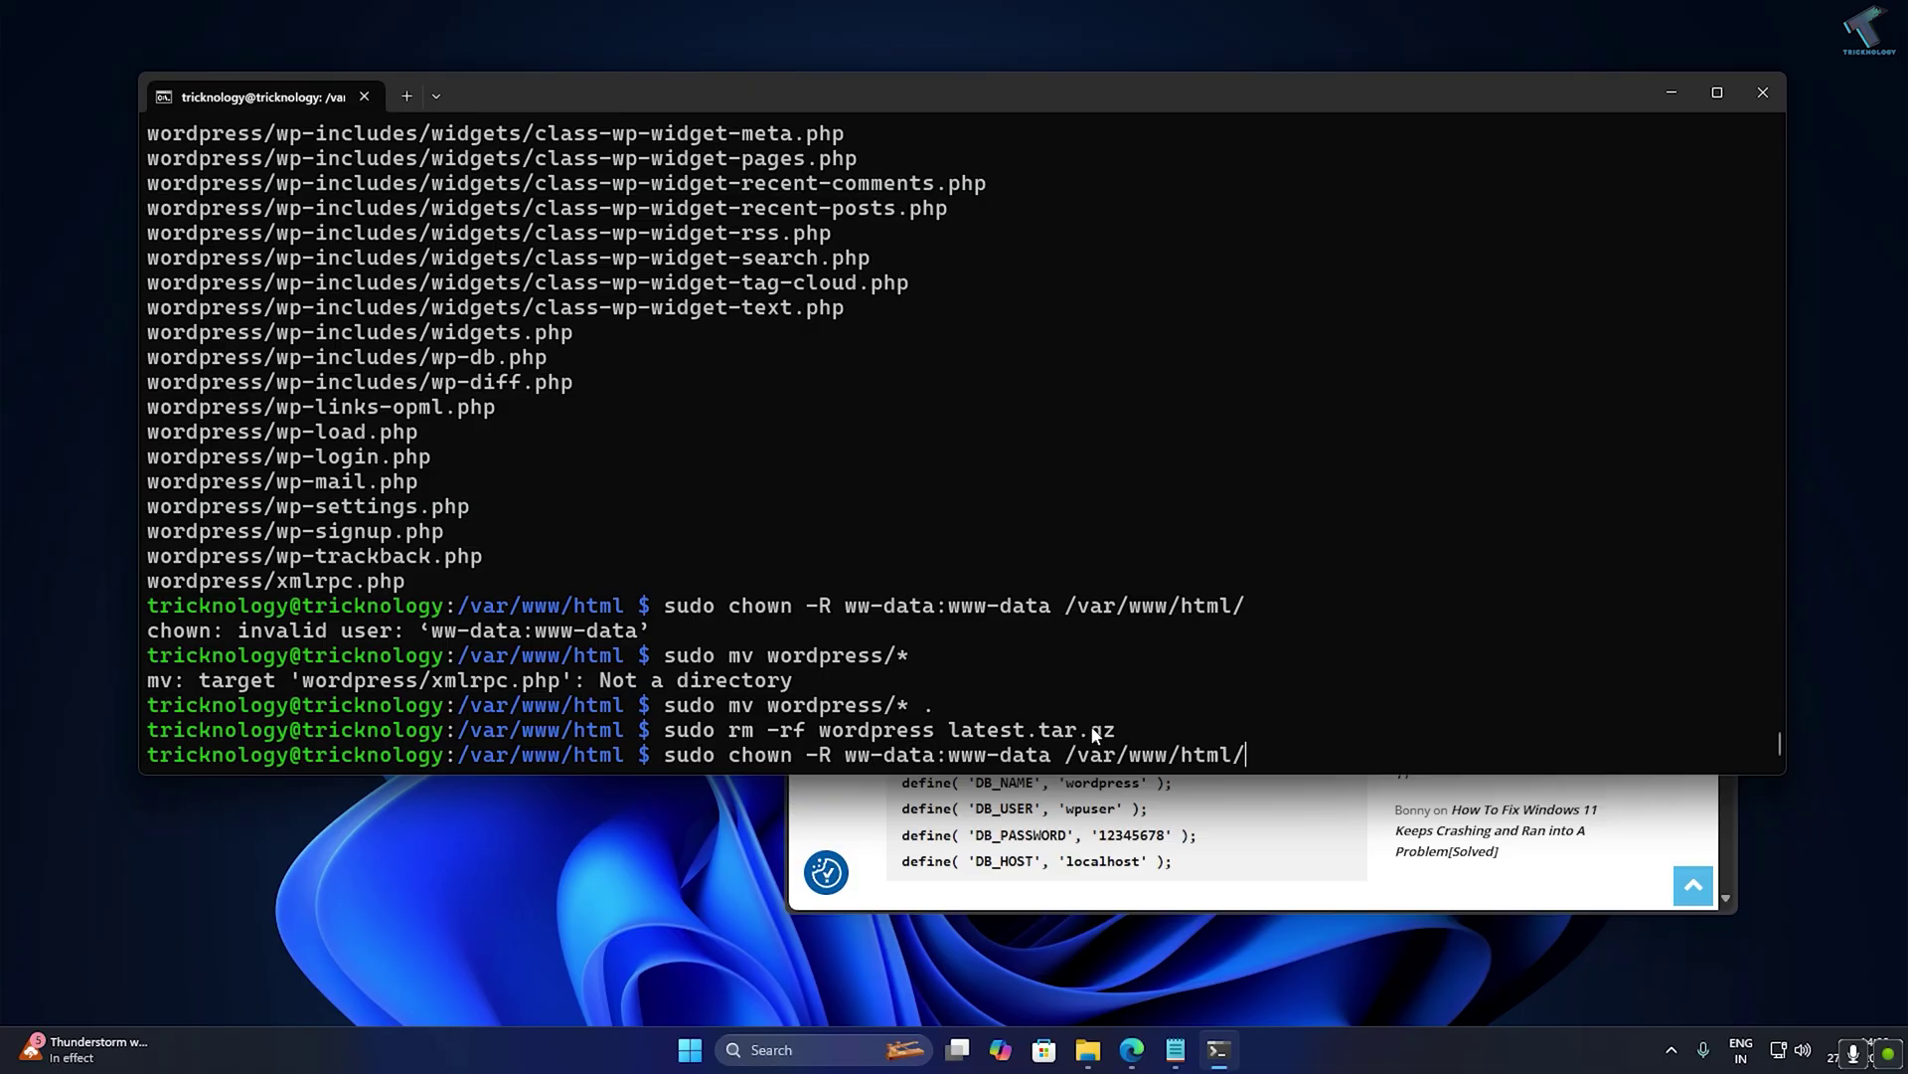
key(Return)
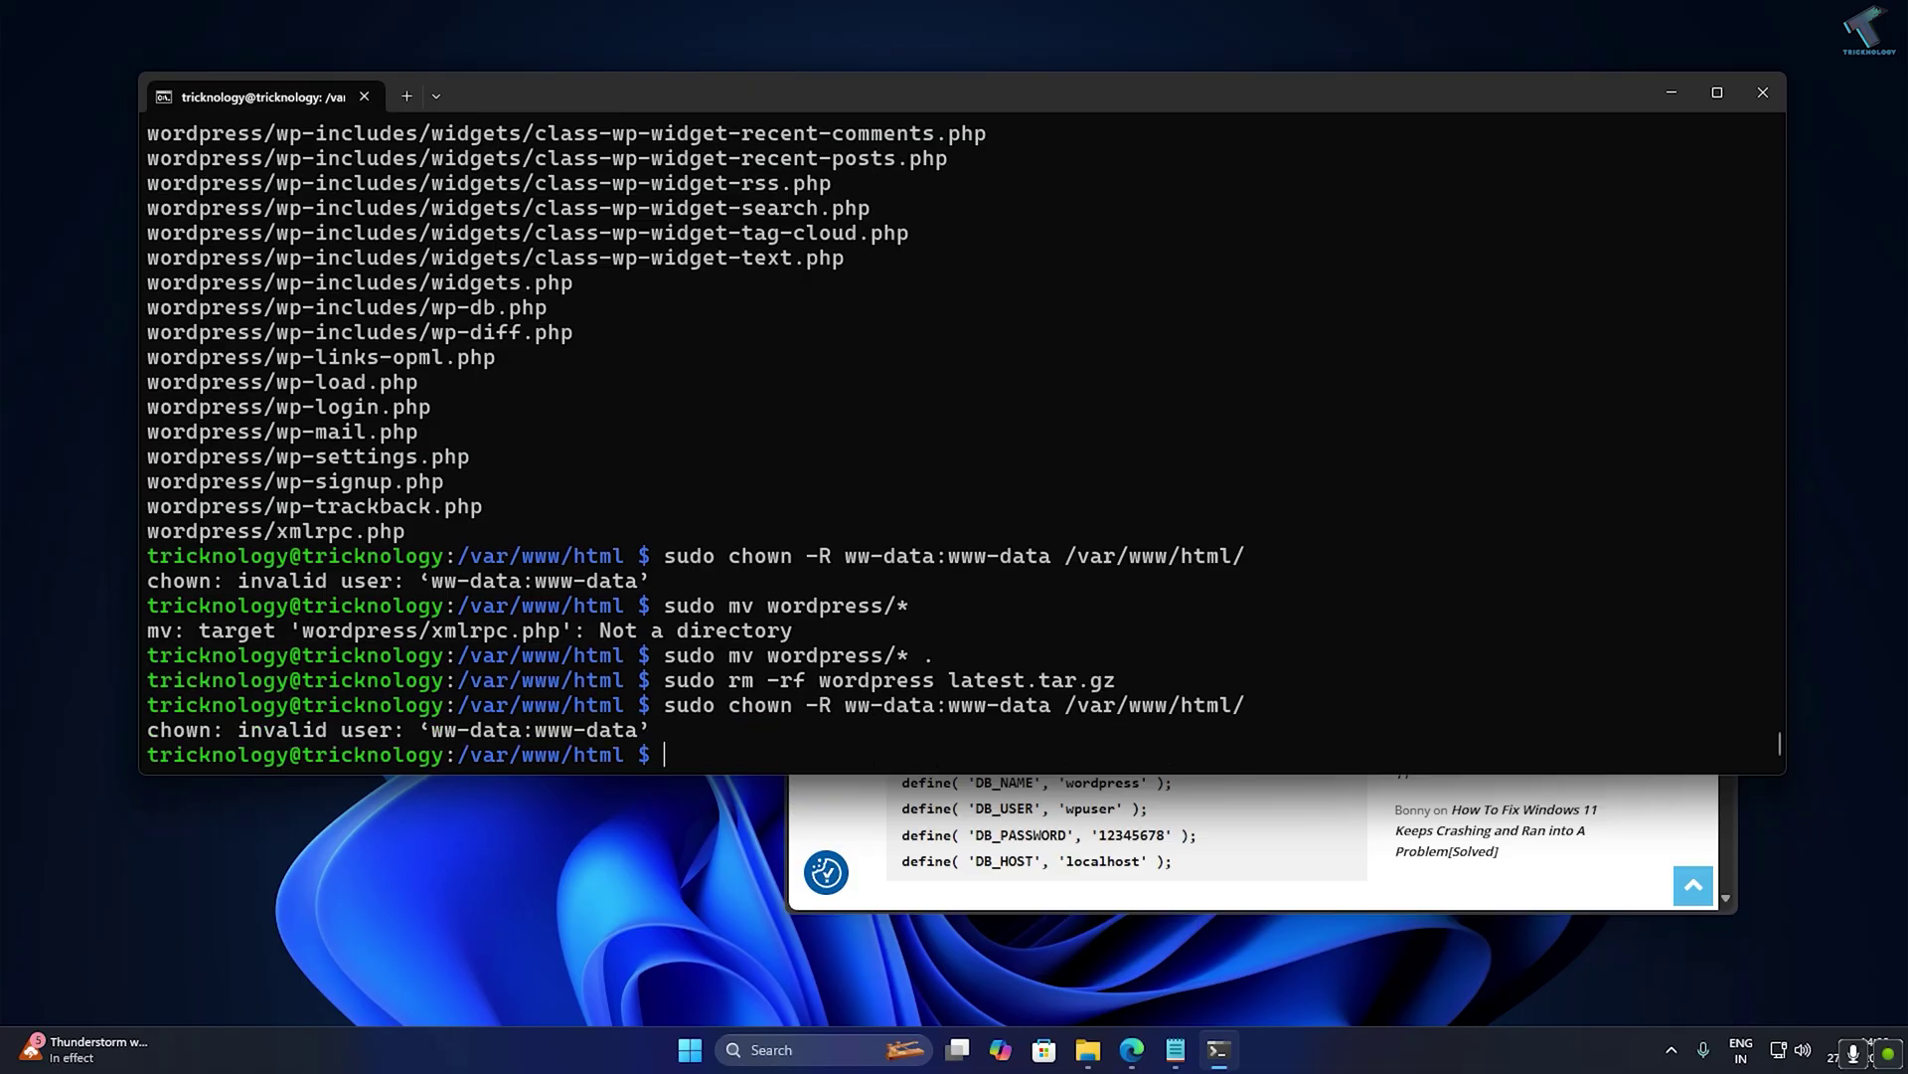
click(1109, 835)
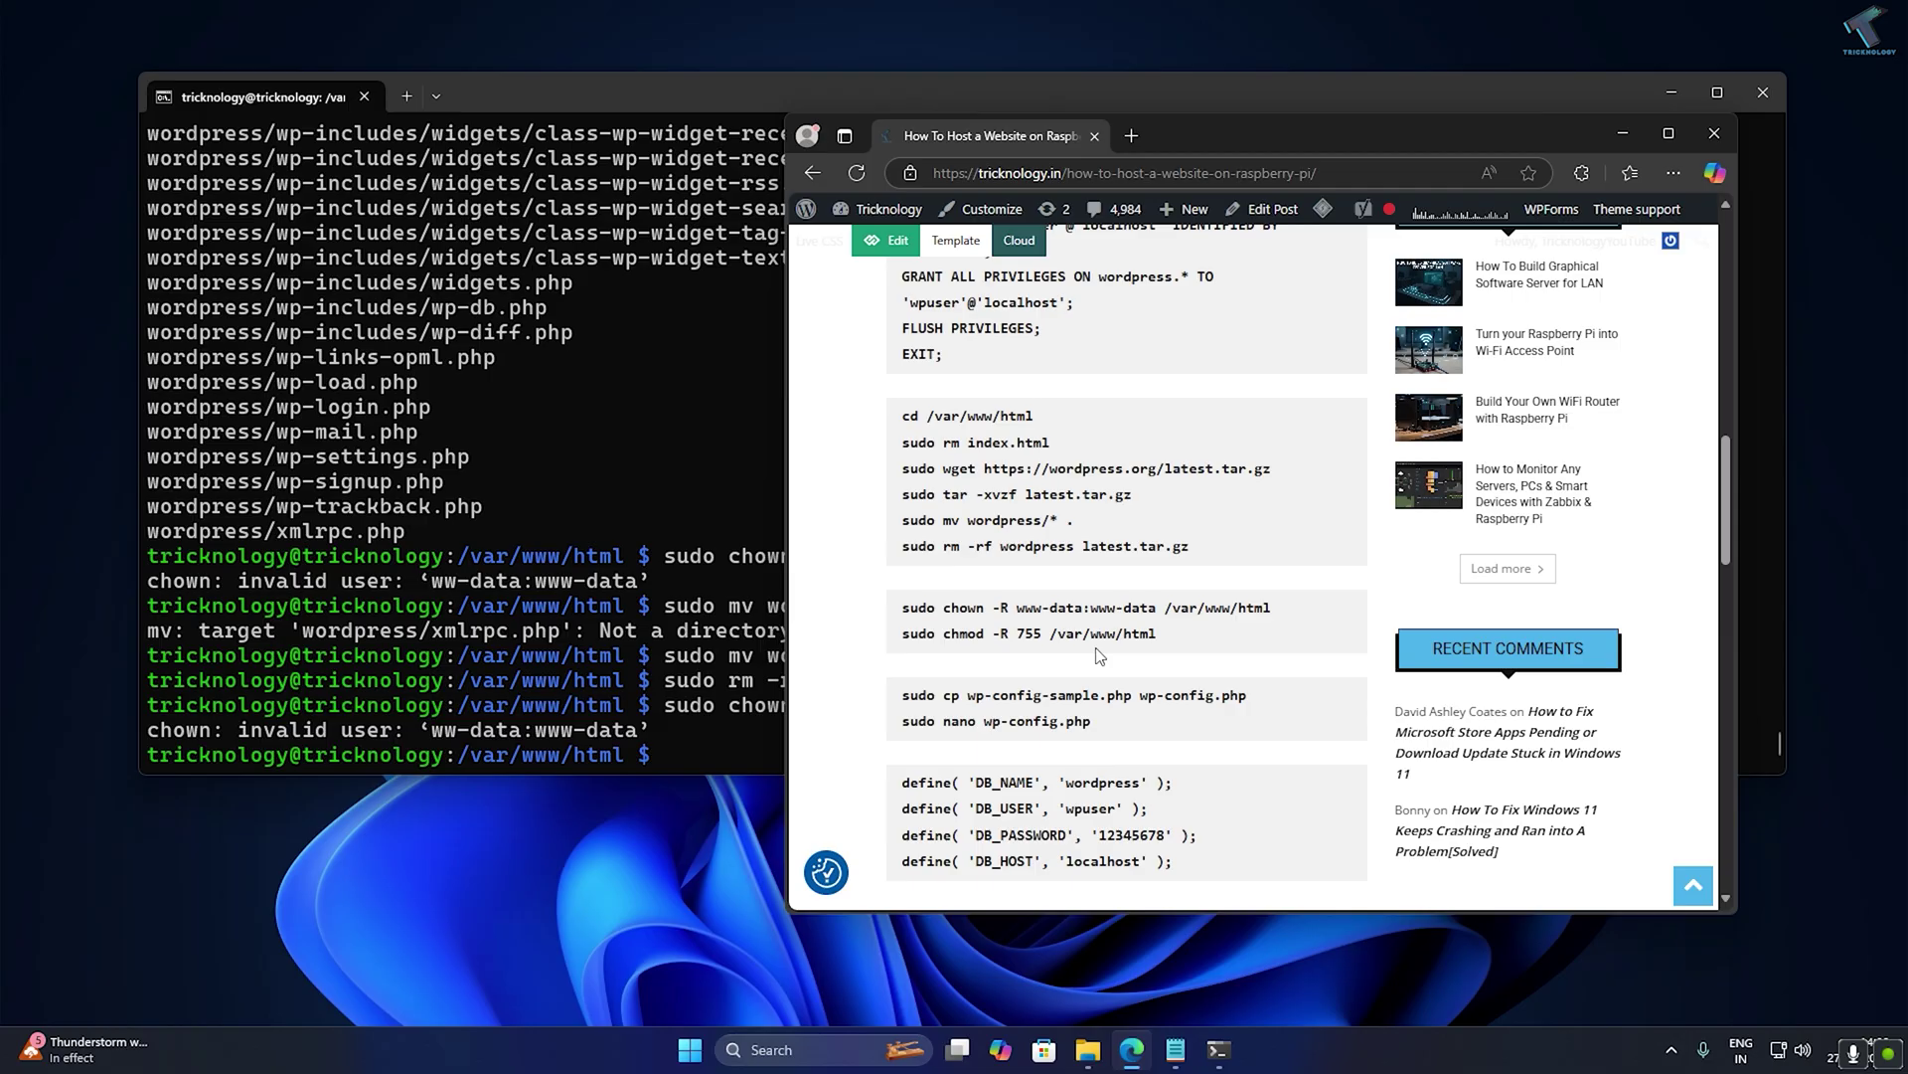
triple_click(1114, 611)
click(754, 662)
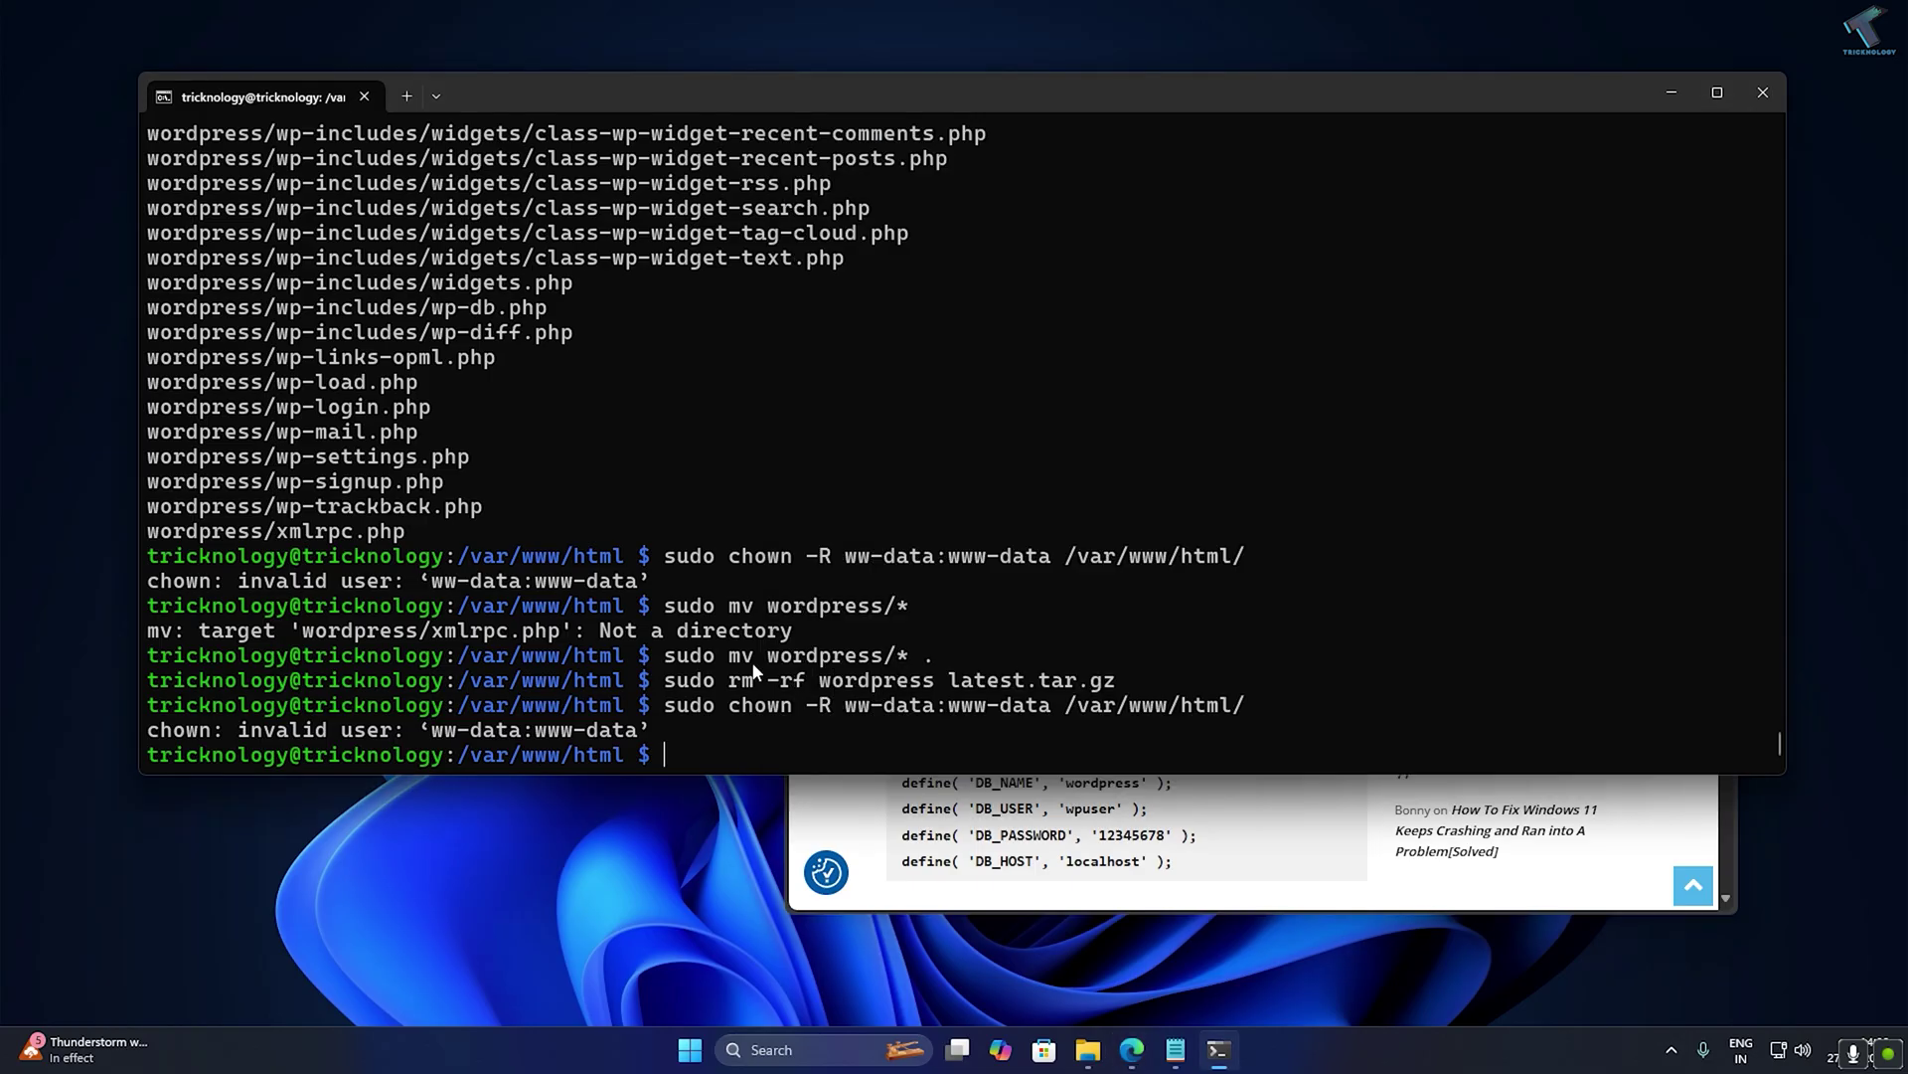
text(sudo chown -R www-data:www-data /var/www/html)
key(Return)
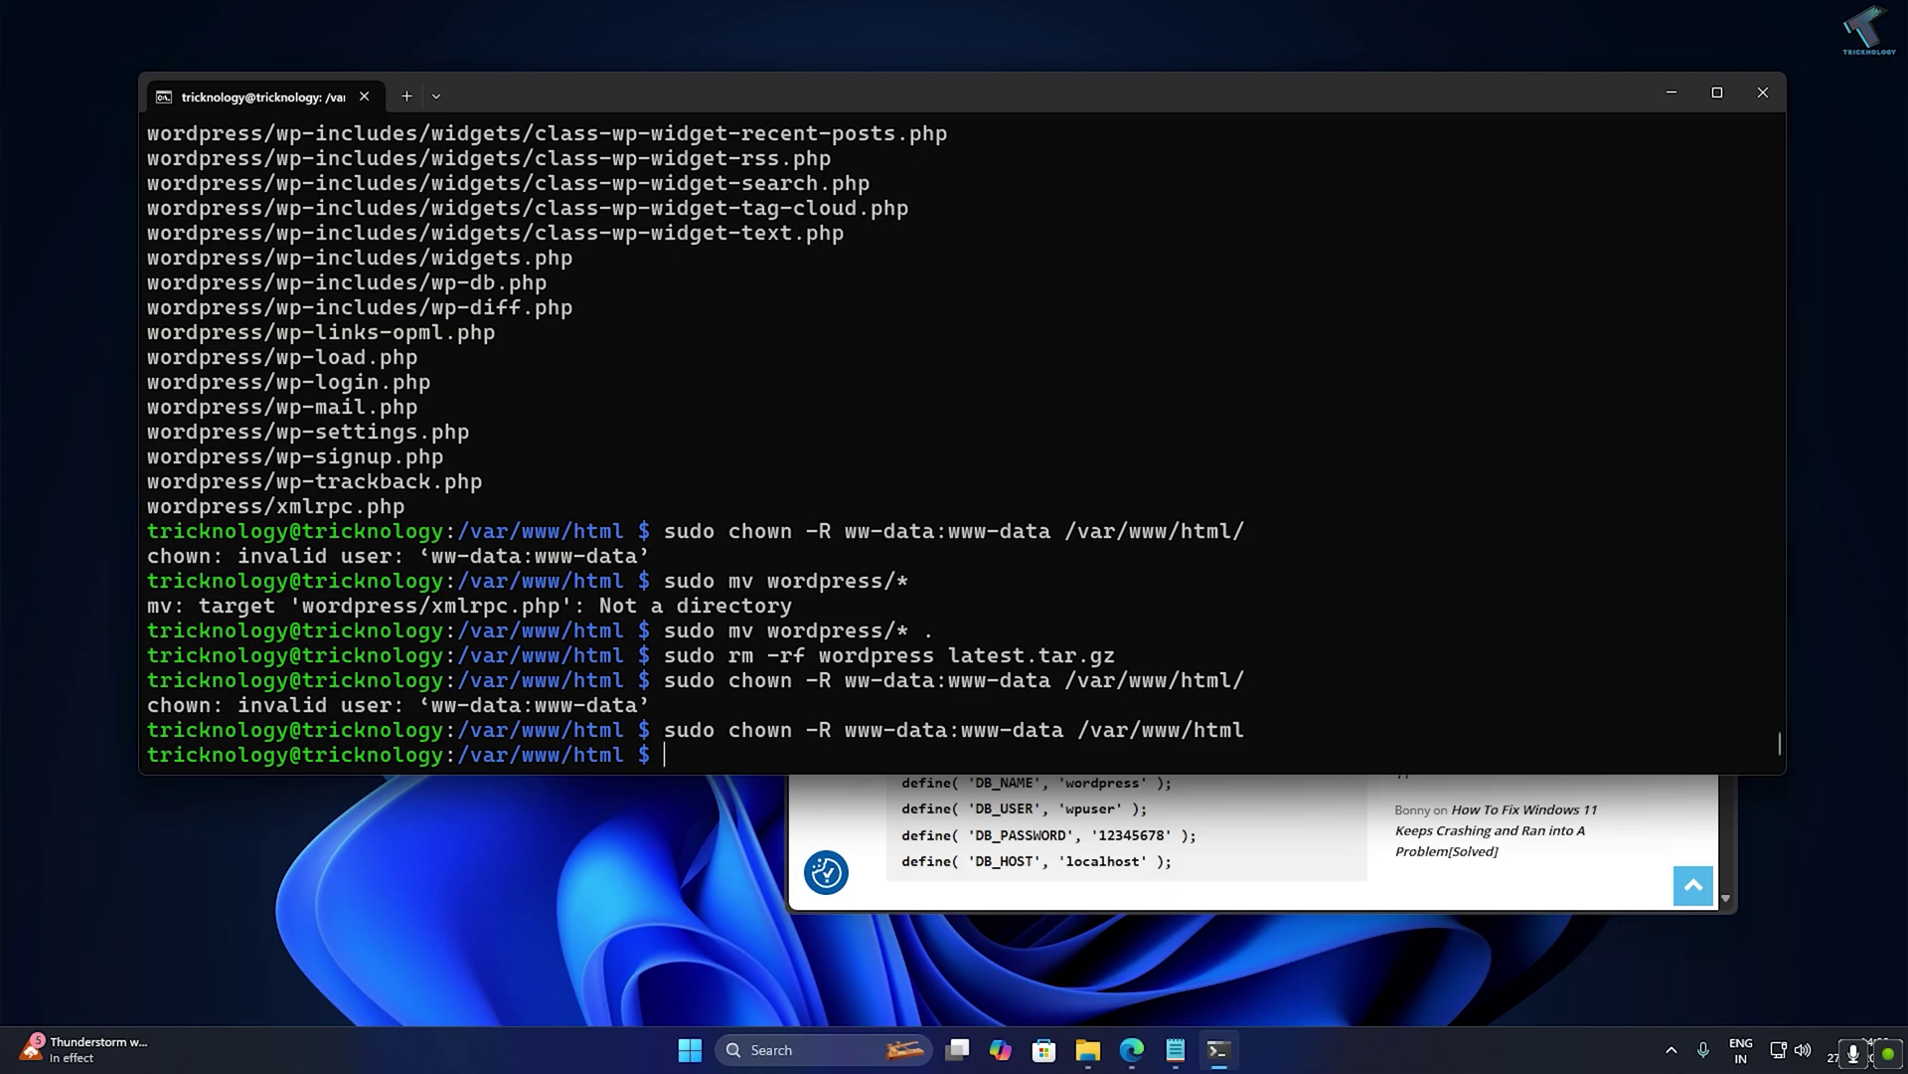
Set 755 permissions recursively on the web root with chmod -R 755.
click(856, 781)
triple_click(1006, 633)
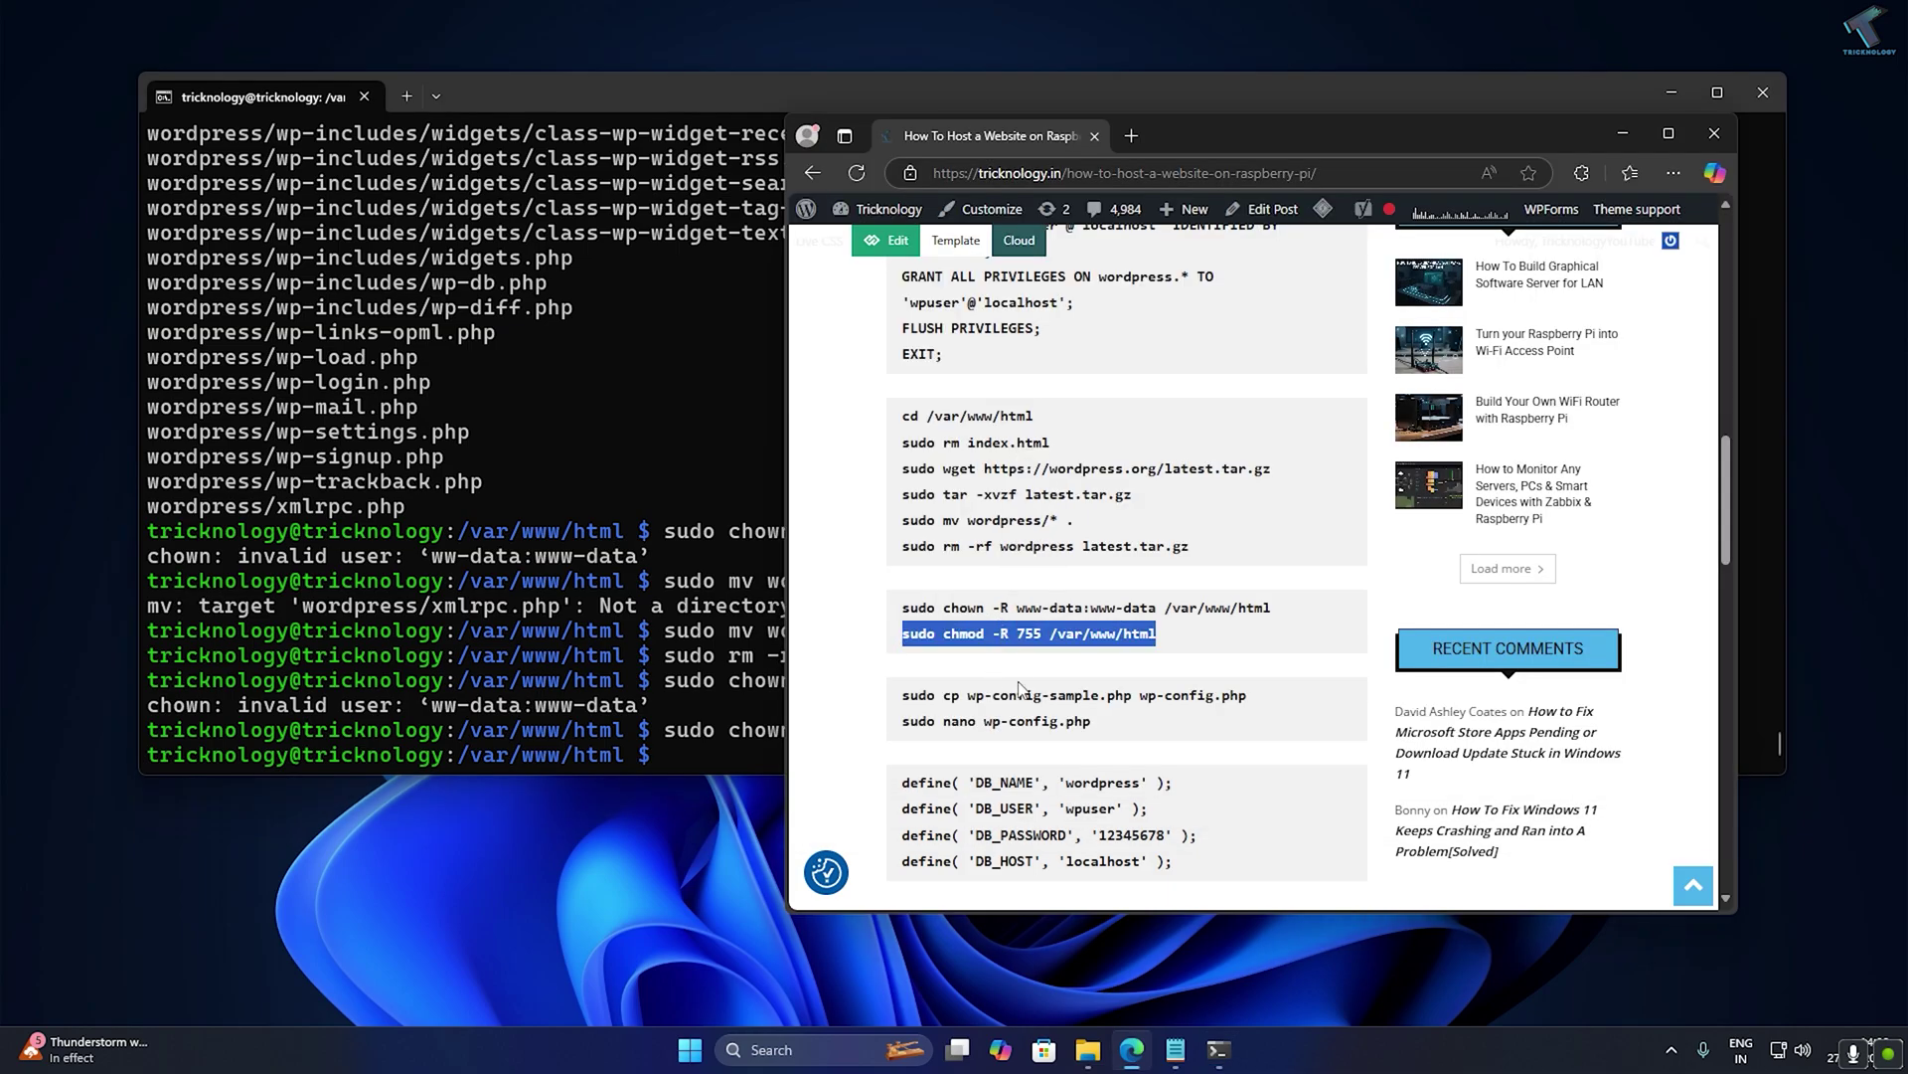
key(ctrl+c)
click(704, 654)
key(ctrl+v)
key(Return)
Create wp-config.php by copying wp-config-sample.php.
click(1033, 766)
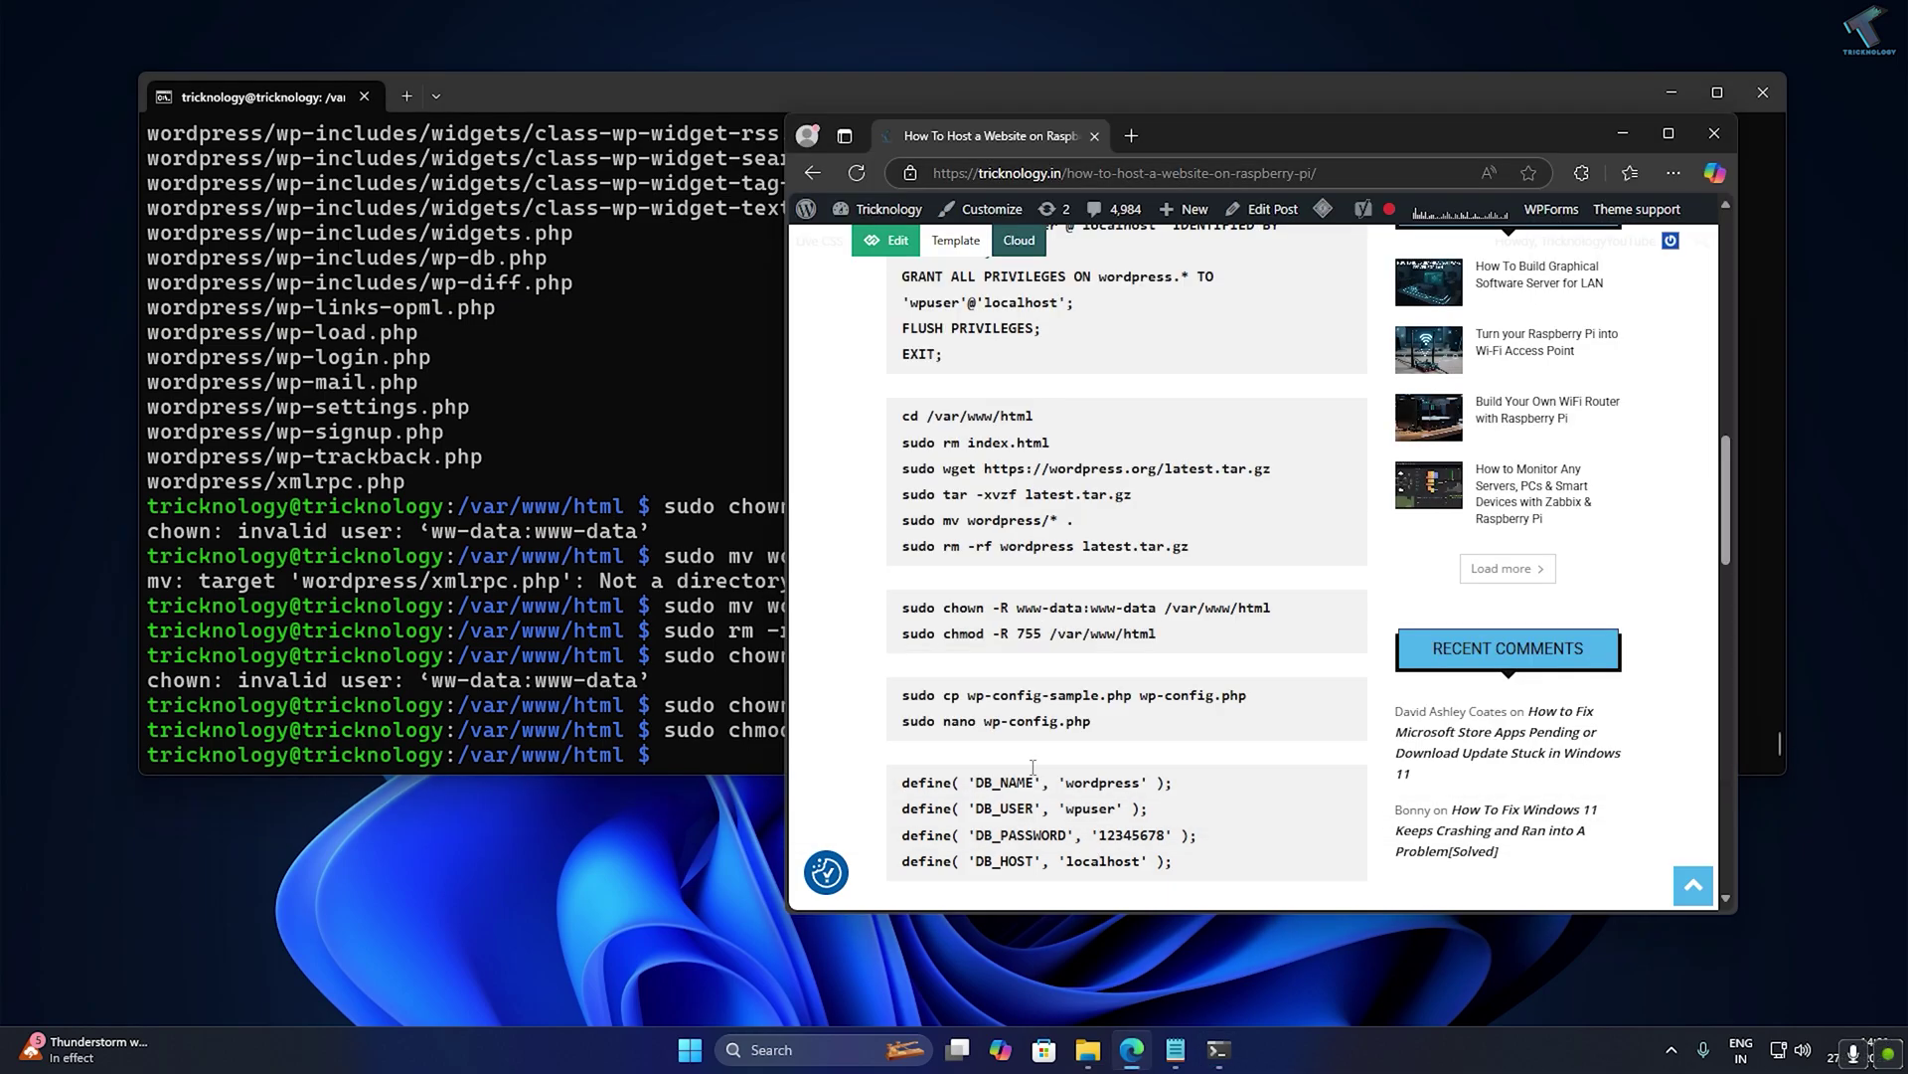
triple_click(1004, 696)
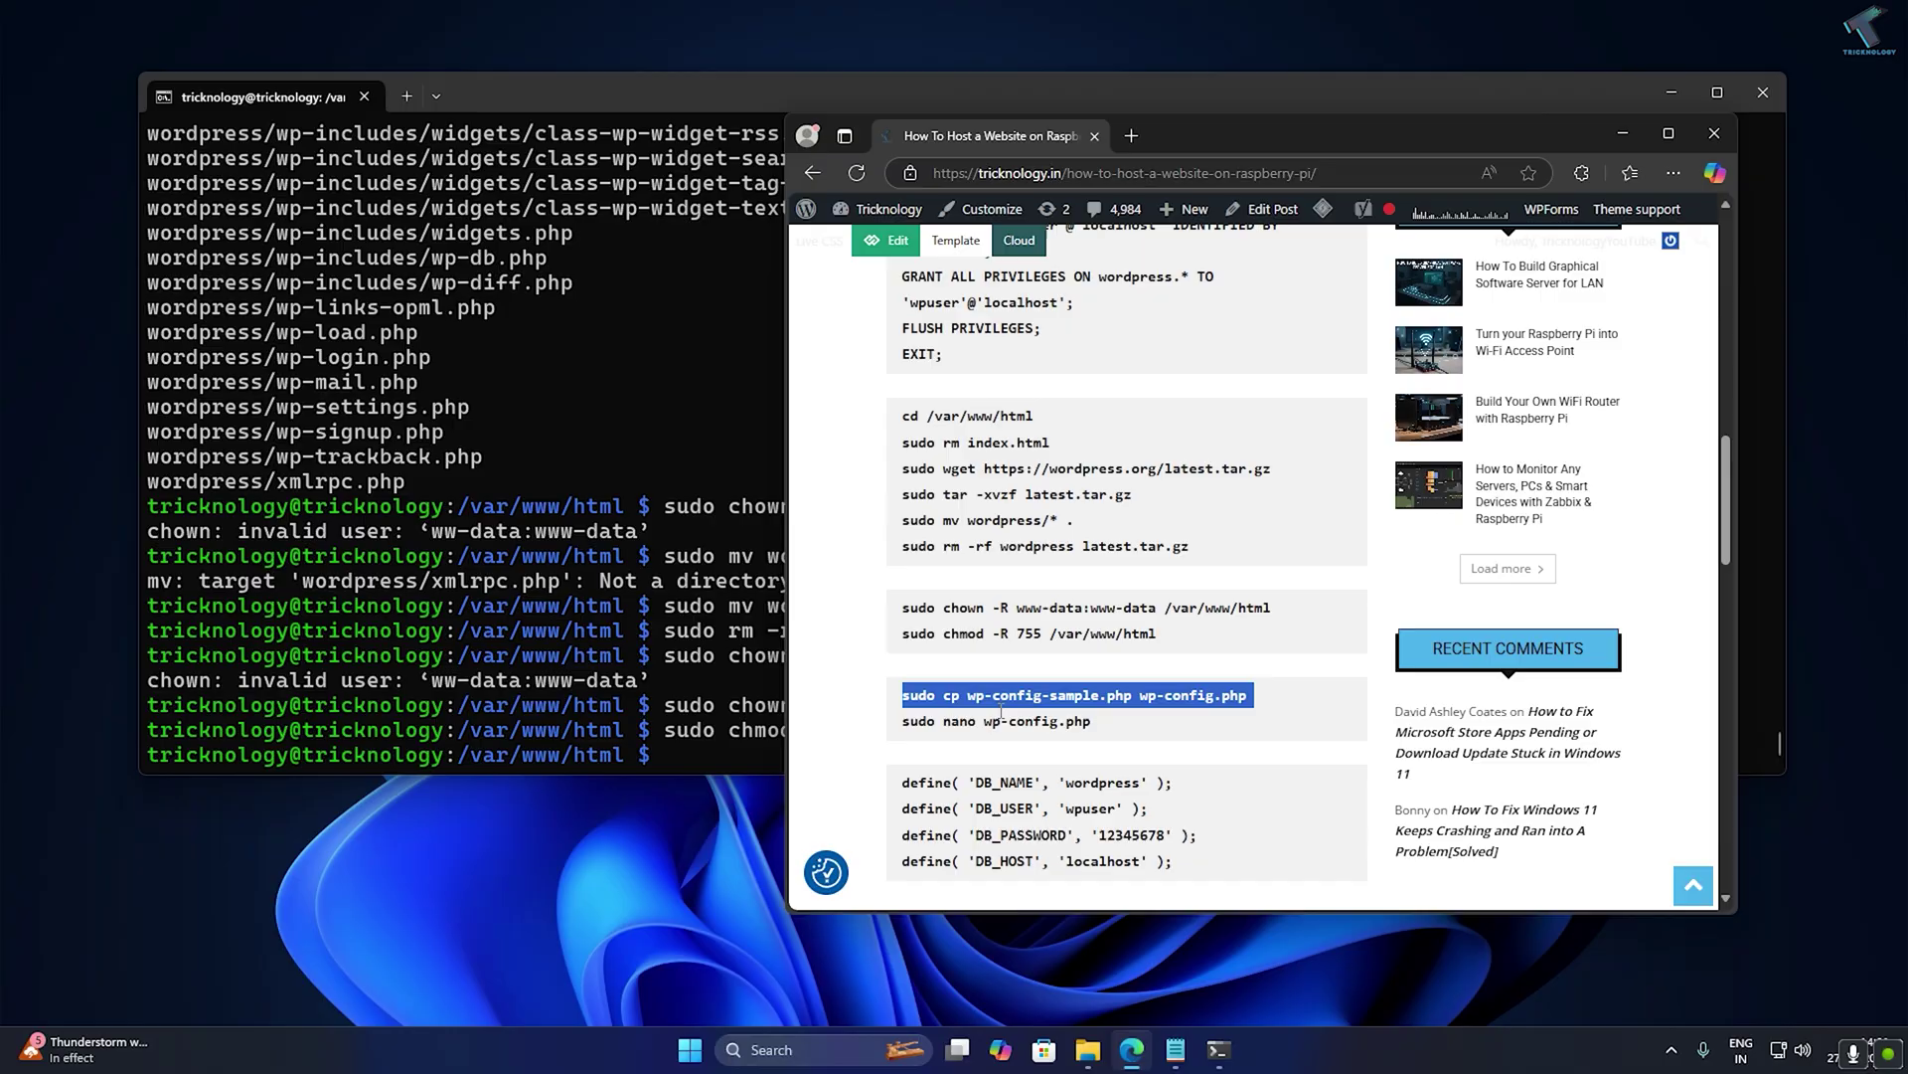
key(ctrl+c)
click(687, 736)
key(ctrl+v)
key(Return)
Enter sudo nano wp-config.php from the tutorial at the prompt.
click(962, 714)
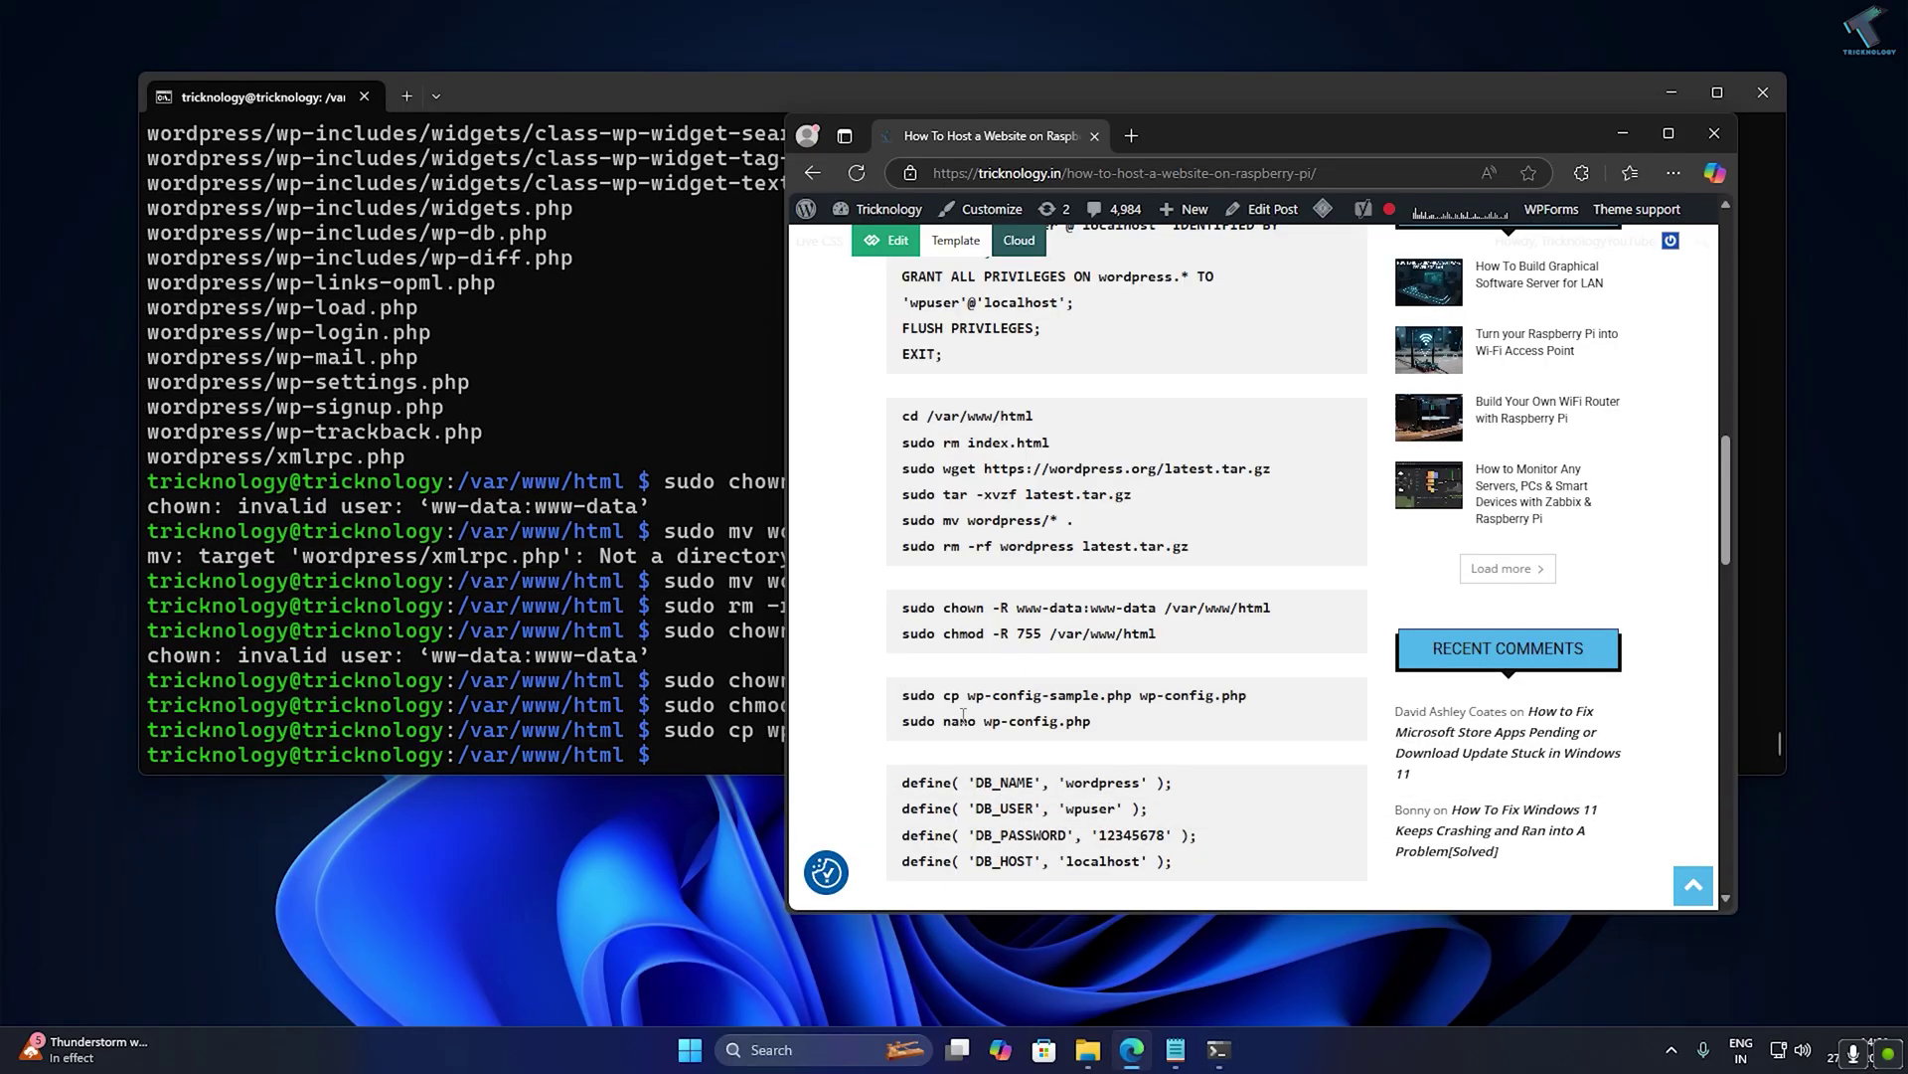
triple_click(904, 720)
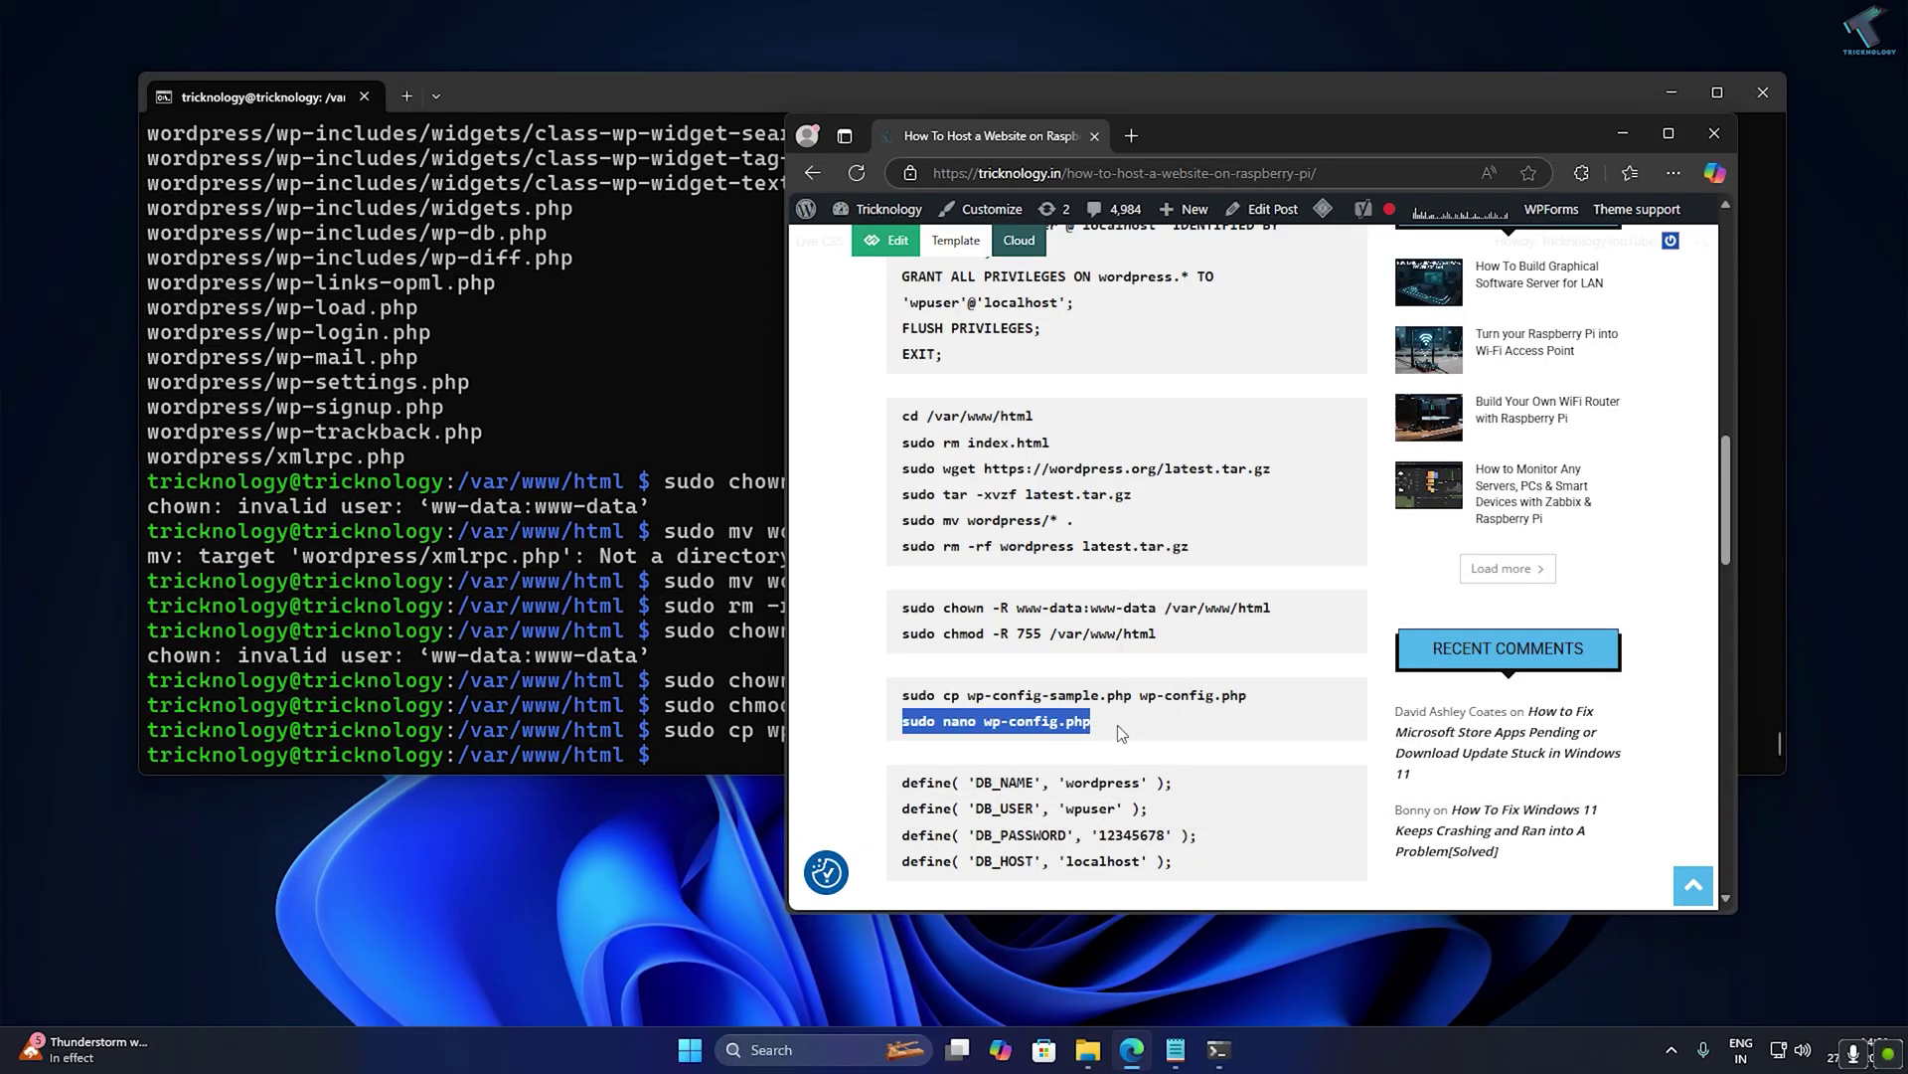
key(ctrl+c)
click(693, 729)
key(ctrl+v)
Open wp-config.php in nano and set the database name to wordpress.
key(Return)
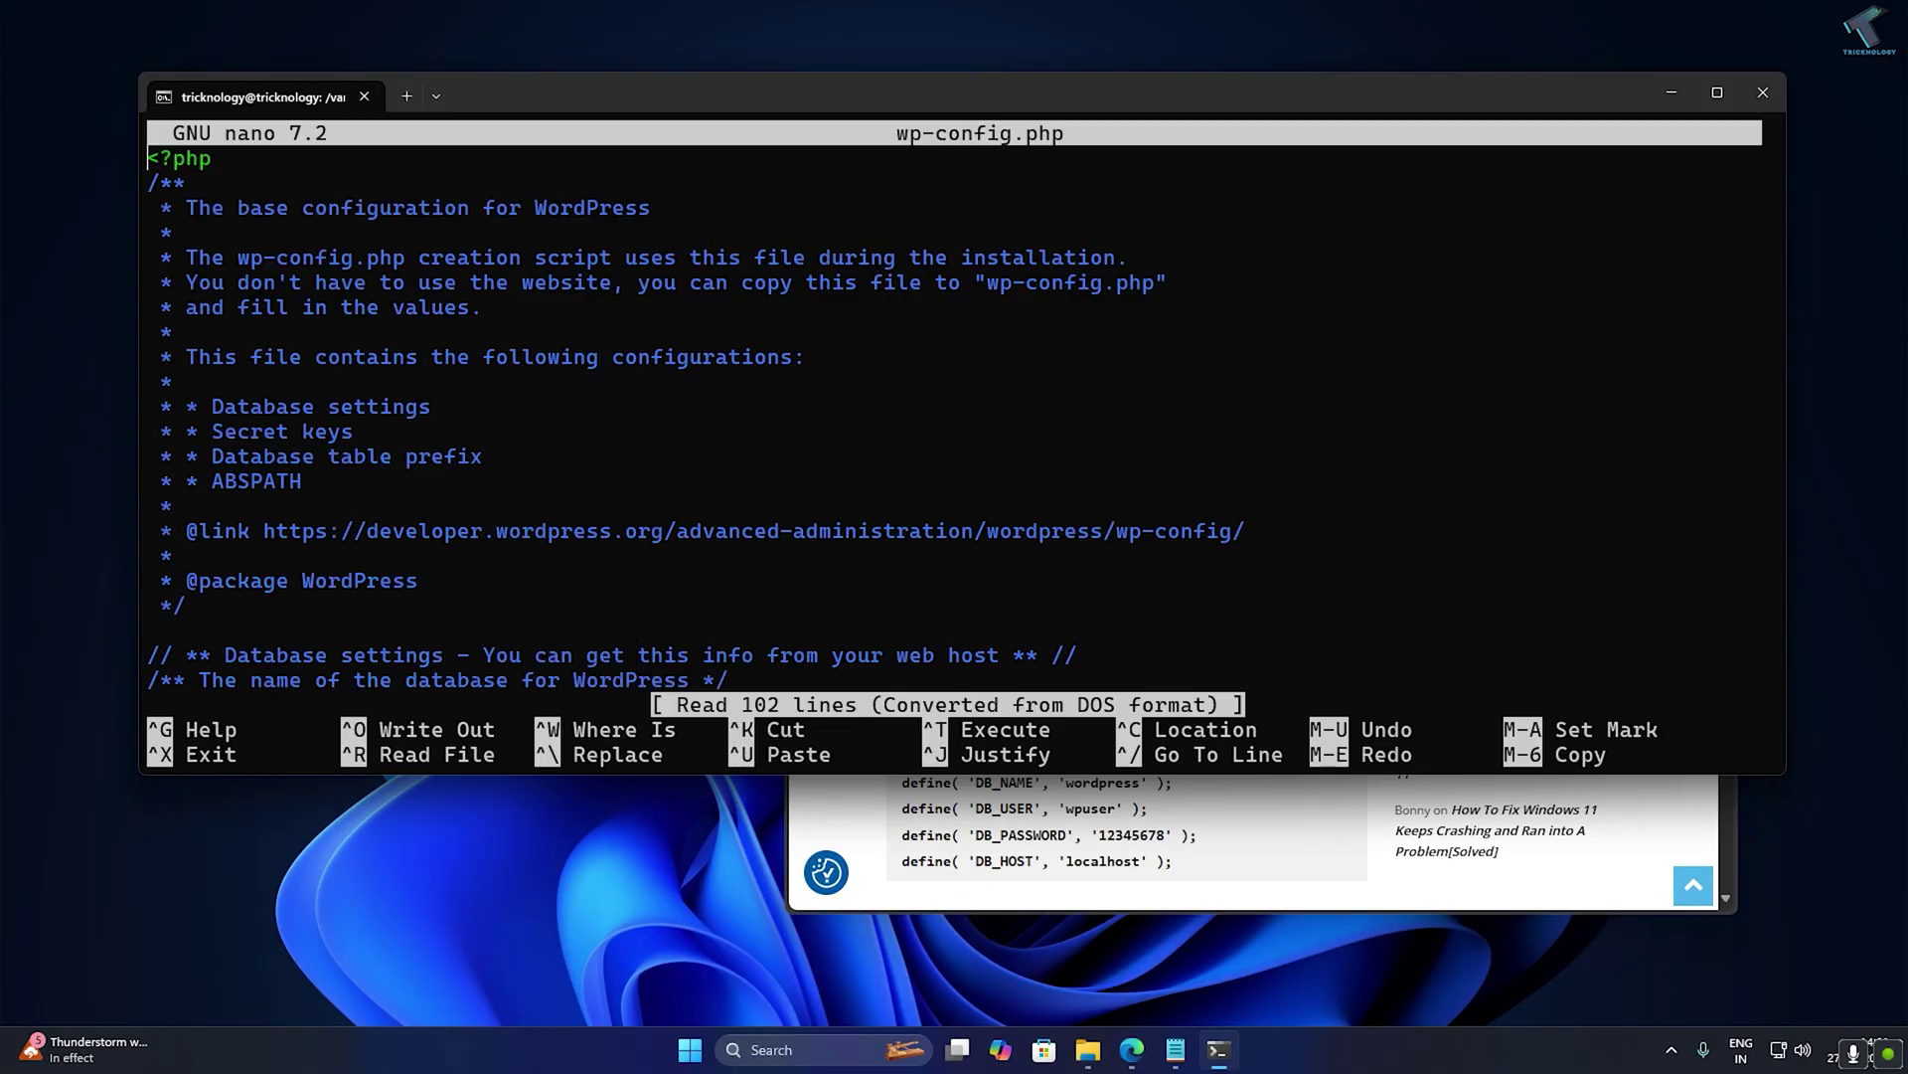
key(Down)
key(Down)
key(Down)
key(Down)
key(Down)
key(Down)
key(Down)
key(Down)
key(Down)
key(Down)
key(Down)
key(Down)
key(Down)
key(Down)
key(Down)
key(Down)
key(Down)
key(Down)
key(Down)
key(Down)
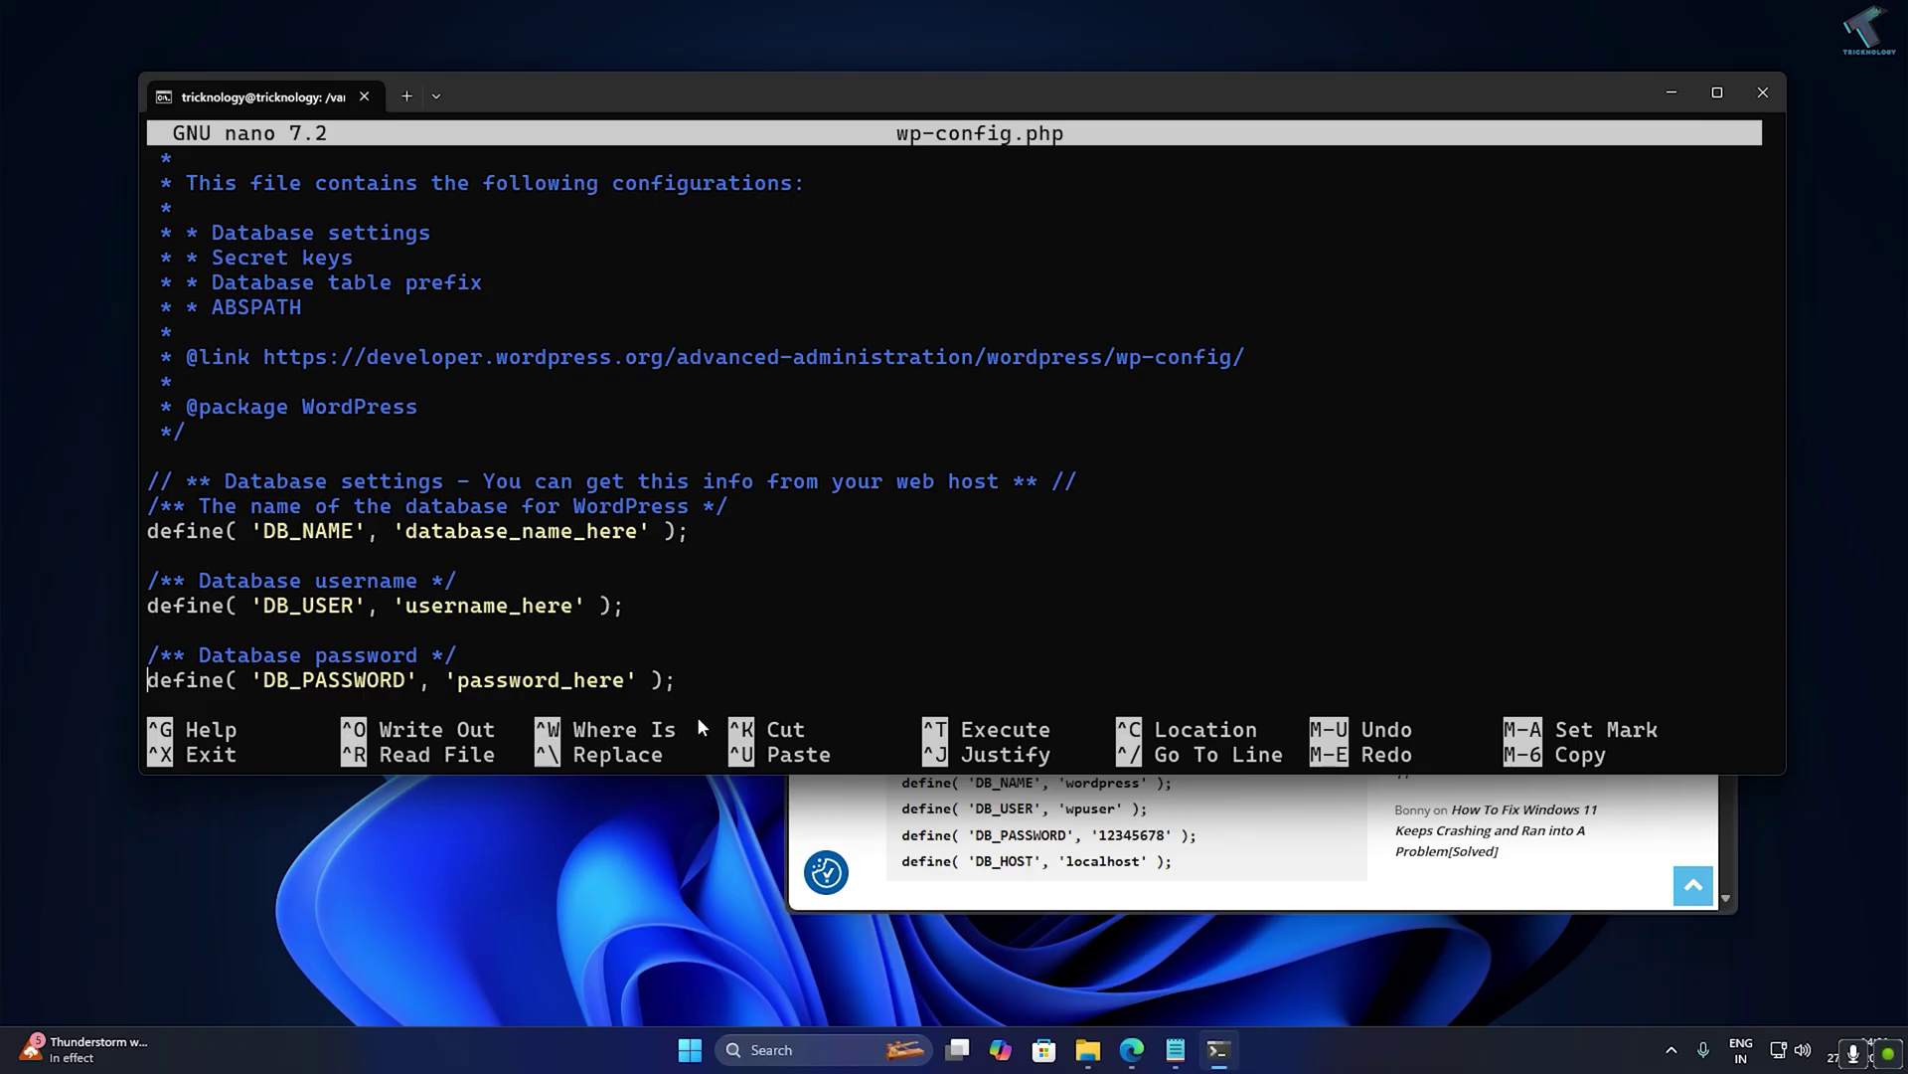
key(Up)
key(Up)
key(Up)
key(Right)
key(Right)
key(Right)
key(Right)
key(Right)
key(Right)
key(Right)
key(Right)
key(Right)
key(Right)
key(Right)
key(Right)
key(Right)
key(Right)
key(Right)
key(Right)
key(Right)
key(Right)
key(Right)
key(Right)
key(Right)
key(Right)
key(Right)
key(BackSpace)
key(BackSpace)
key(BackSpace)
key(BackSpace)
key(BackSpace)
key(BackSpace)
key(BackSpace)
key(BackSpace)
key(BackSpace)
key(BackSpace)
key(BackSpace)
key(BackSpace)
key(BackSpace)
Replace the placeholder database user with wpuser and enter the database password.
key(BackSpace)
key(BackSpace)
key(BackSpace)
key(BackSpace)
key(BackSpace)
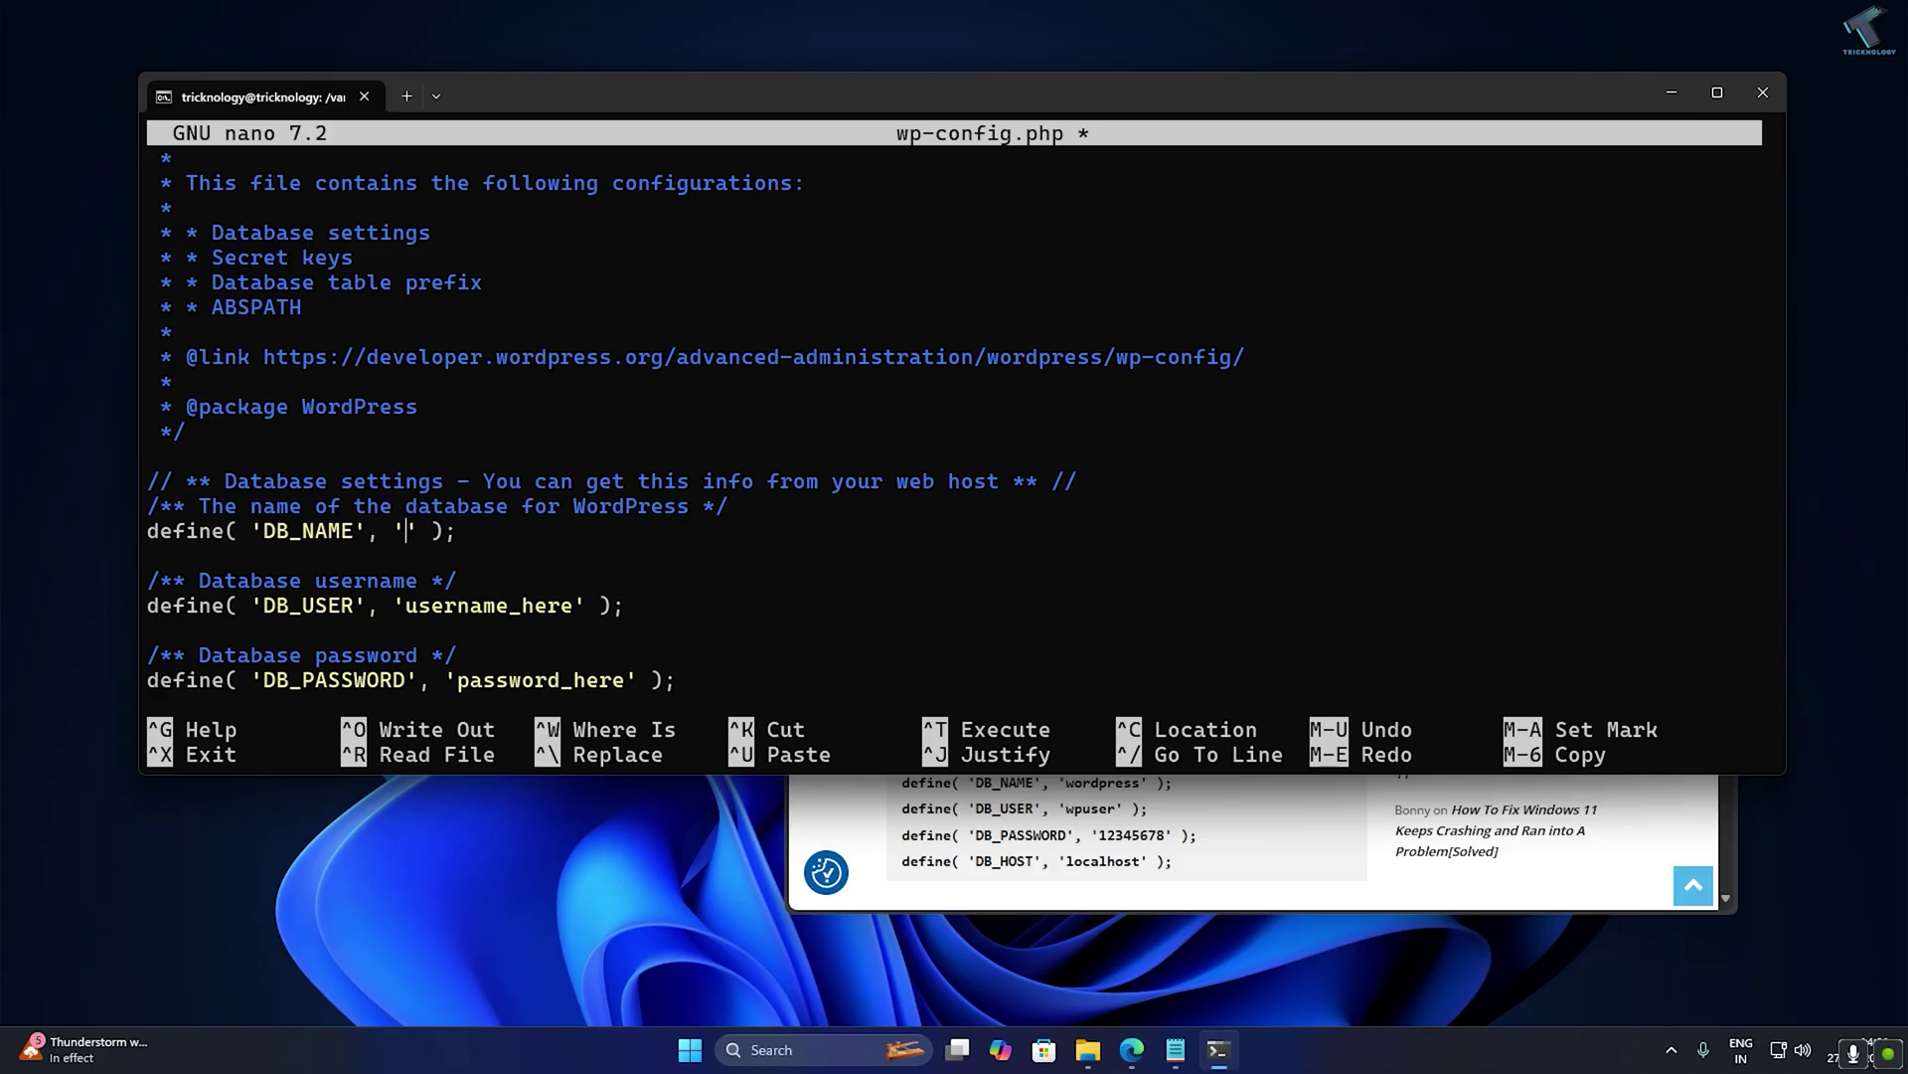
text(wordpress)
key(Down)
key(Down)
key(Right)
key(Right)
key(Right)
key(Right)
key(BackSpace)
key(BackSpace)
key(BackSpace)
key(BackSpace)
key(BackSpace)
key(BackSpace)
key(BackSpace)
key(BackSpace)
key(BackSpace)
key(BackSpace)
key(BackSpace)
key(BackSpace)
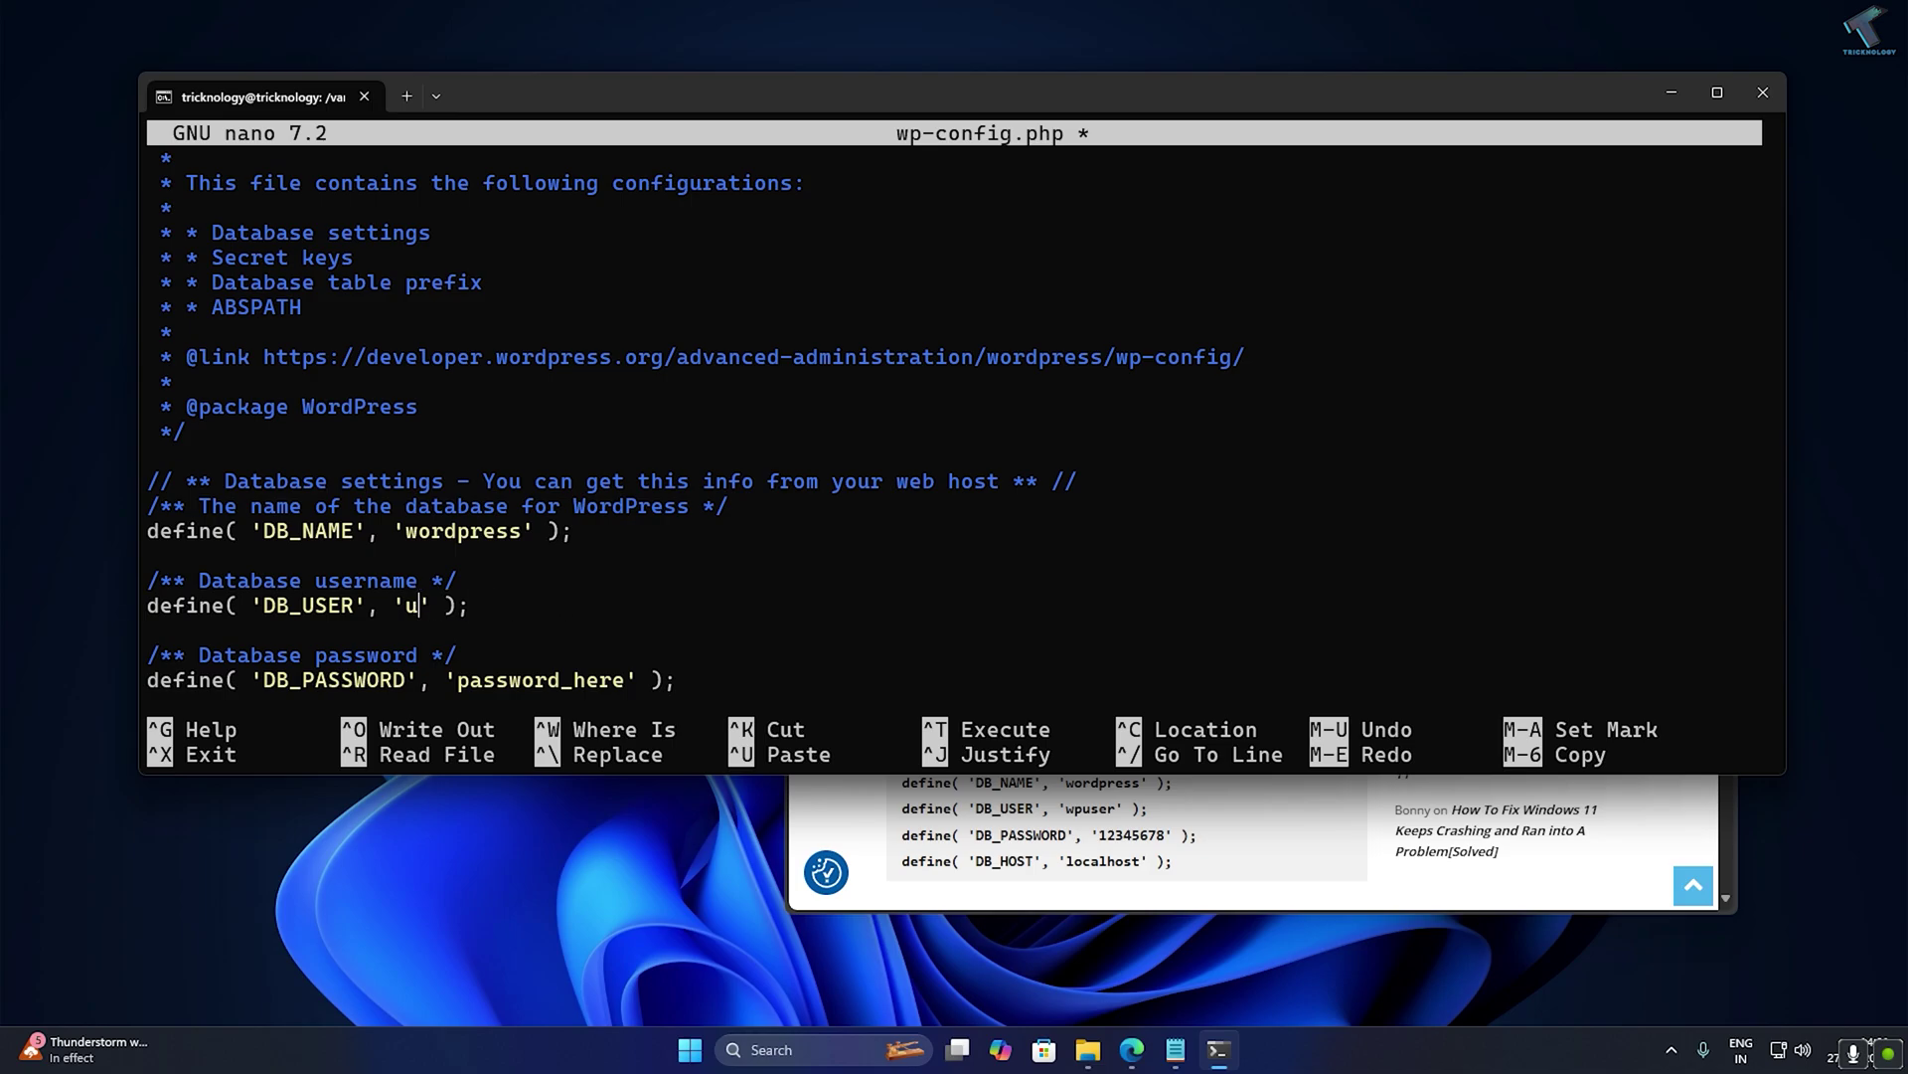
key(BackSpace)
text(wpuser)
key(Right)
key(Right)
key(Right)
key(BackSpace)
key(BackSpace)
key(BackSpace)
key(BackSpace)
key(BackSpace)
key(BackSpace)
key(BackSpace)
key(BackSpace)
key(BackSpace)
key(BackSpace)
key(BackSpace)
key(BackSpace)
key(BackSpace)
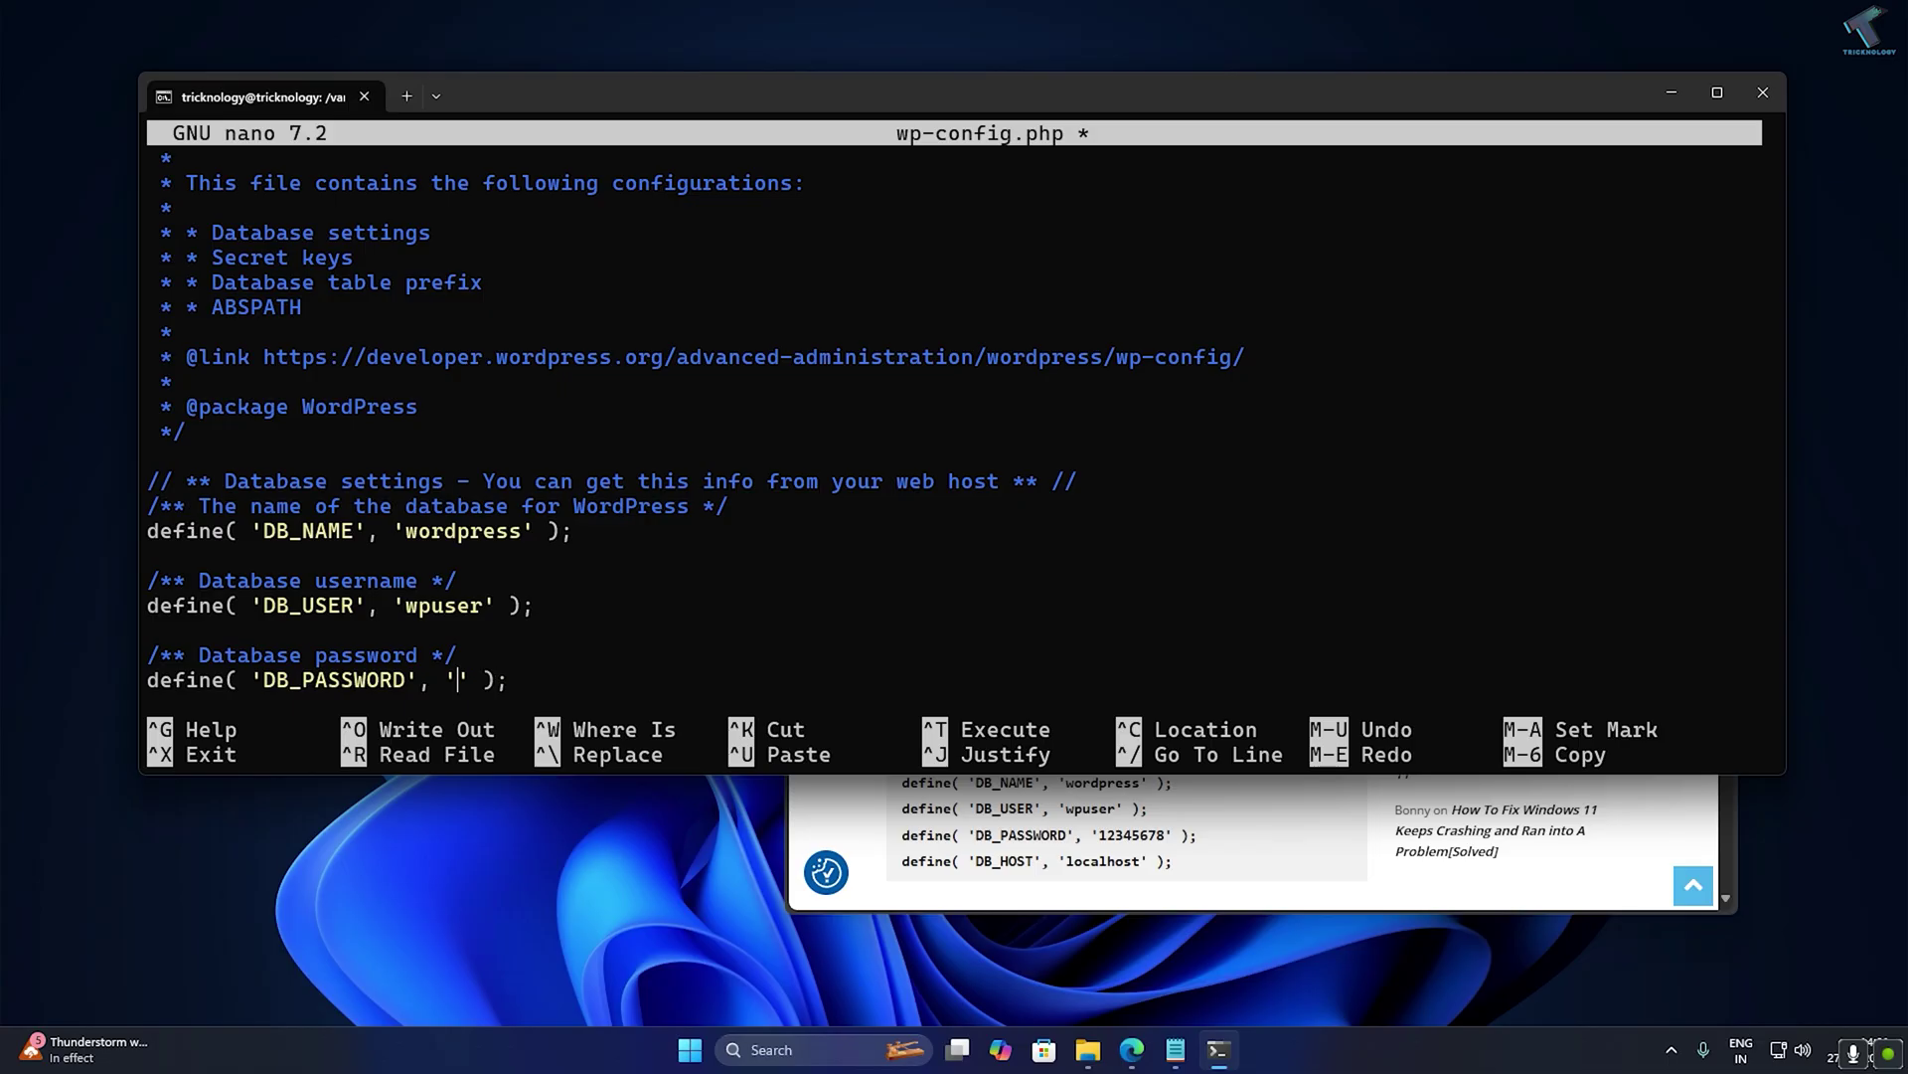
text(12345678)
key(Down)
key(Down)
key(Down)
key(Down)
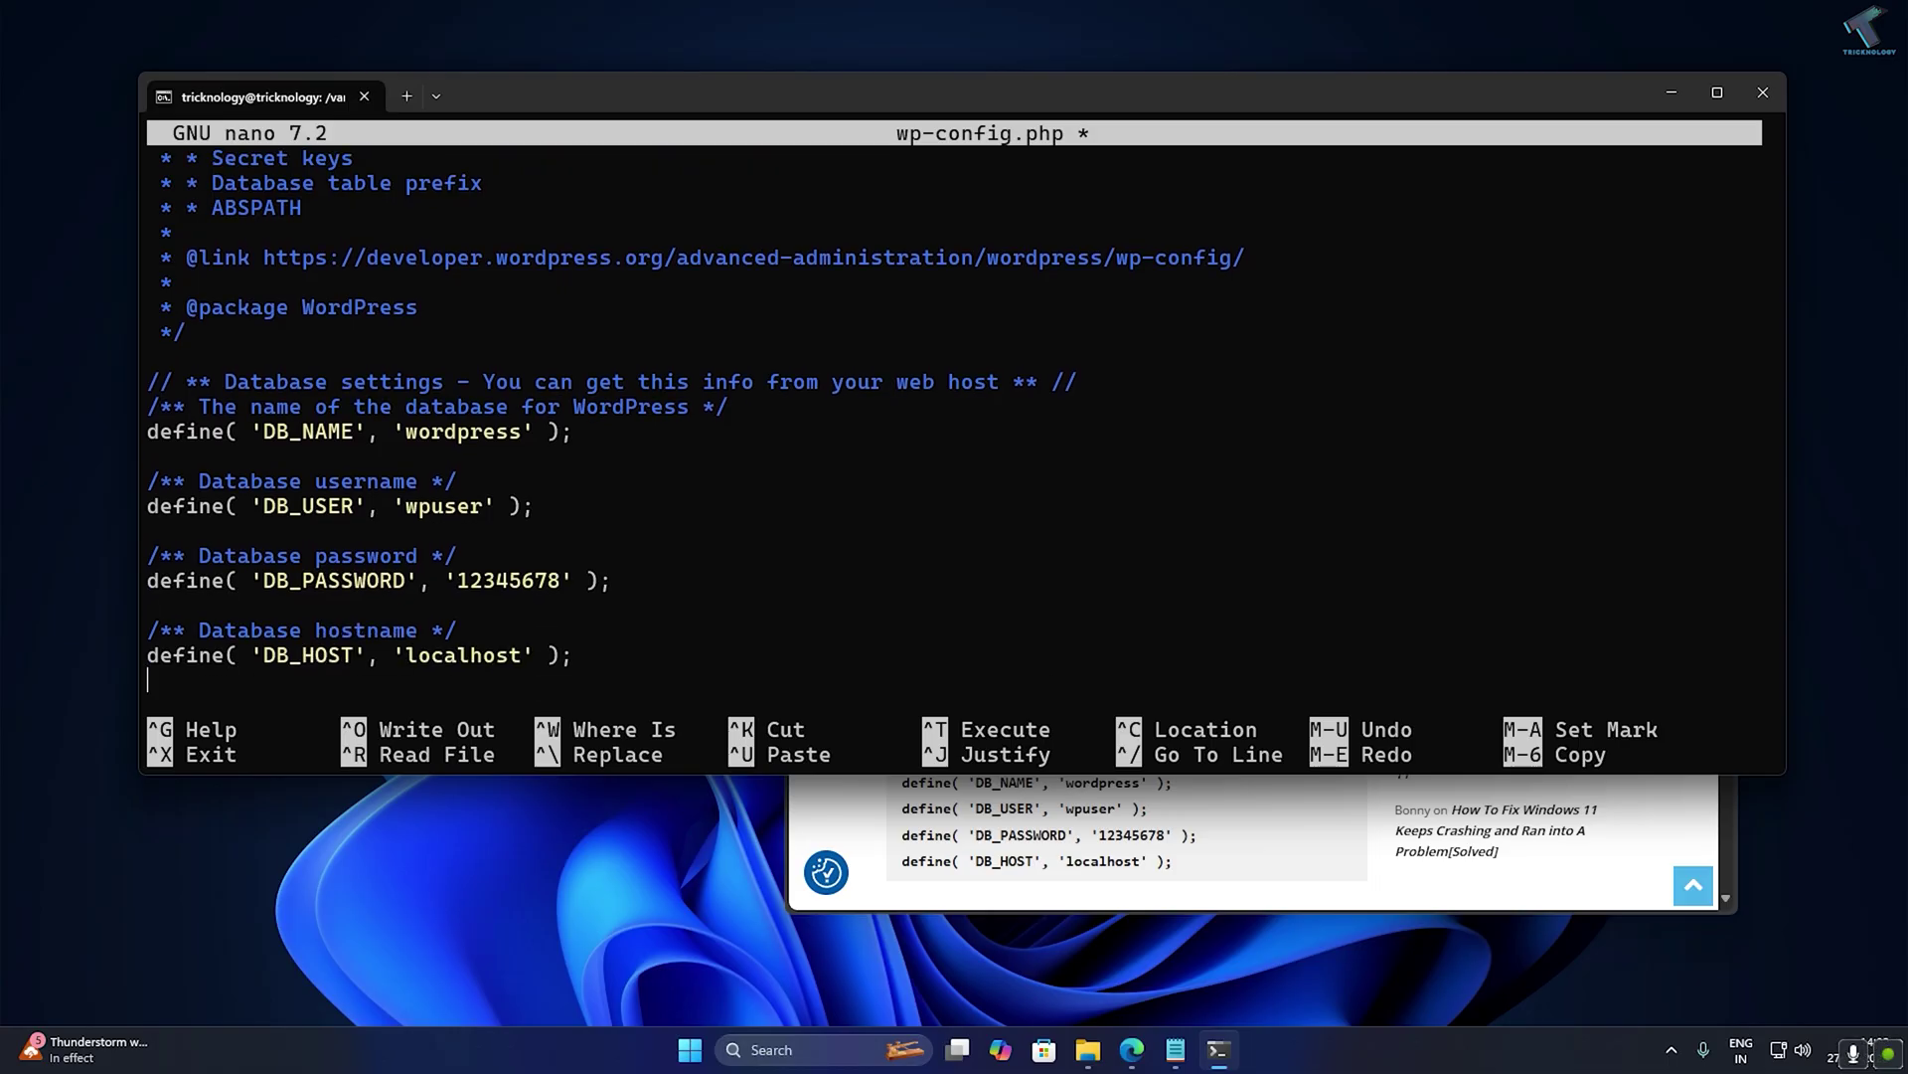
Save wp-config.php and exit nano back to the shell.
key(ctrl+o)
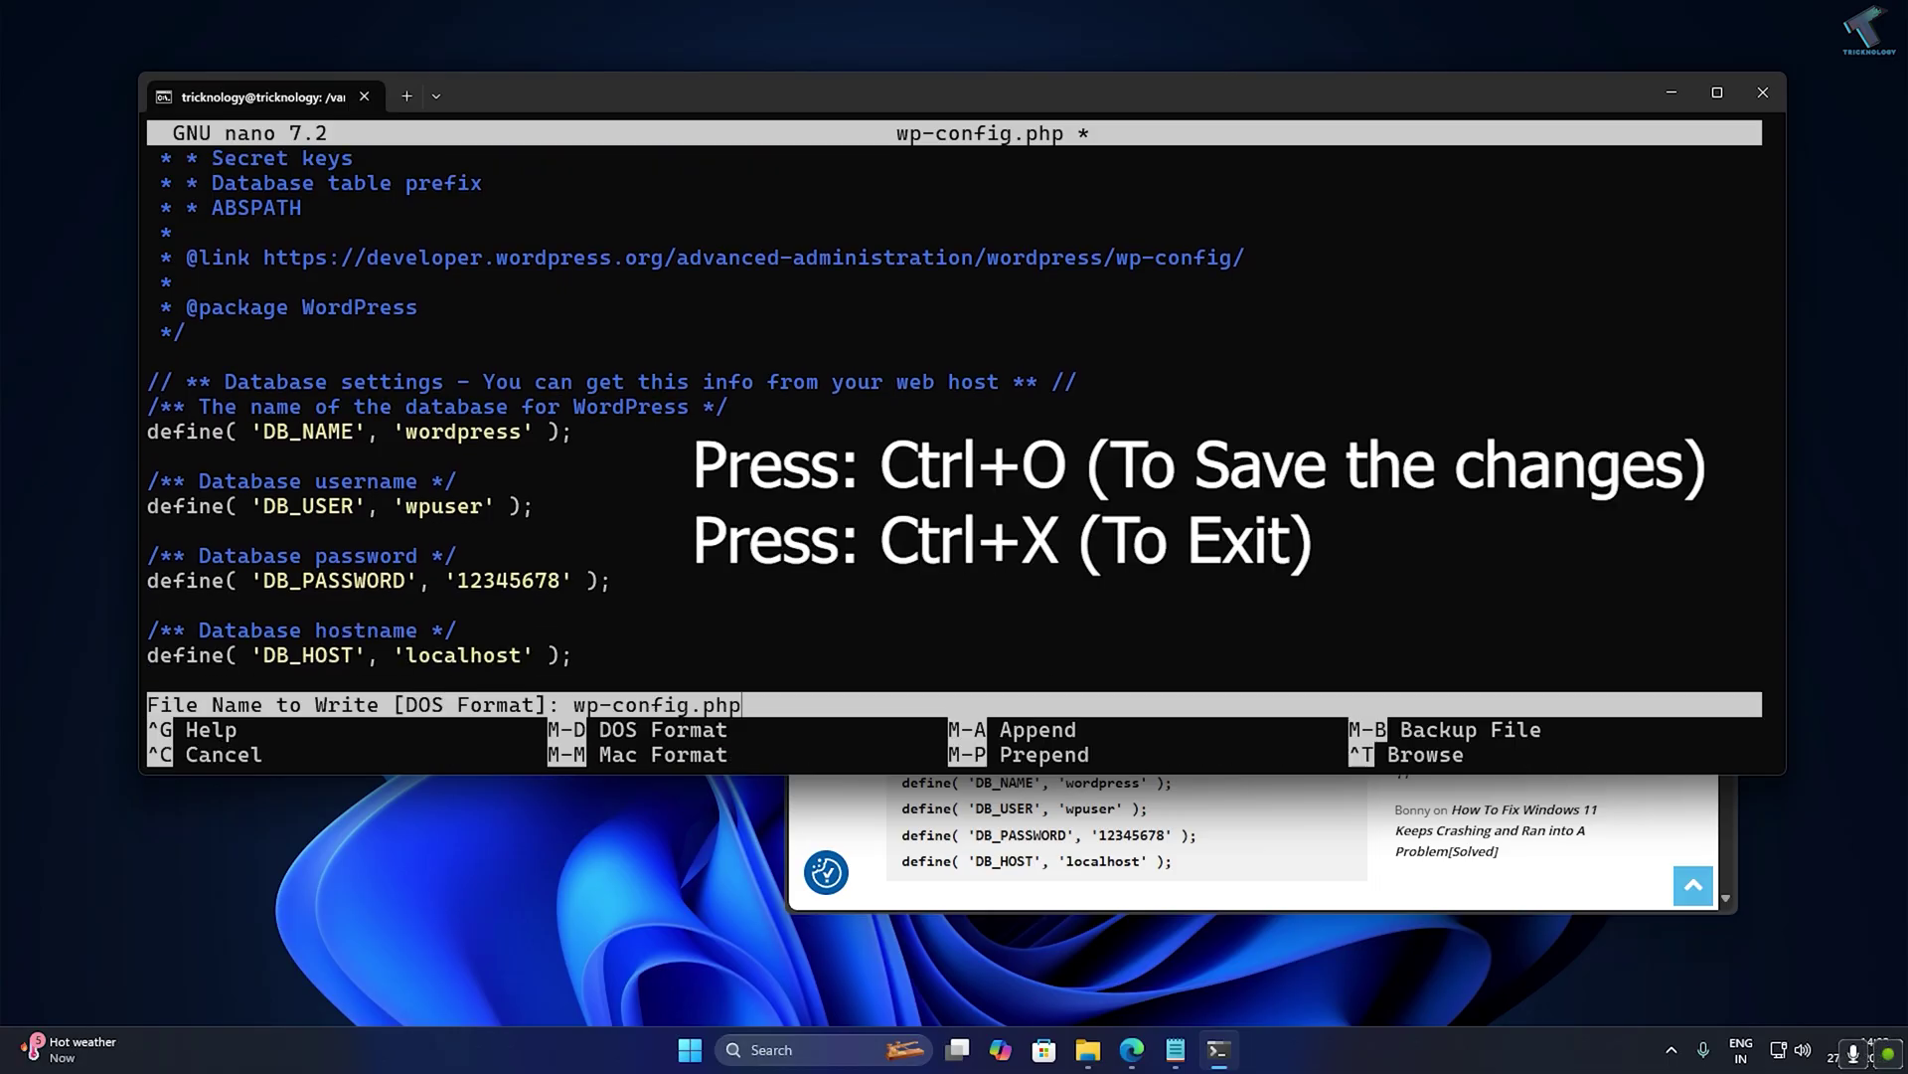
key(Return)
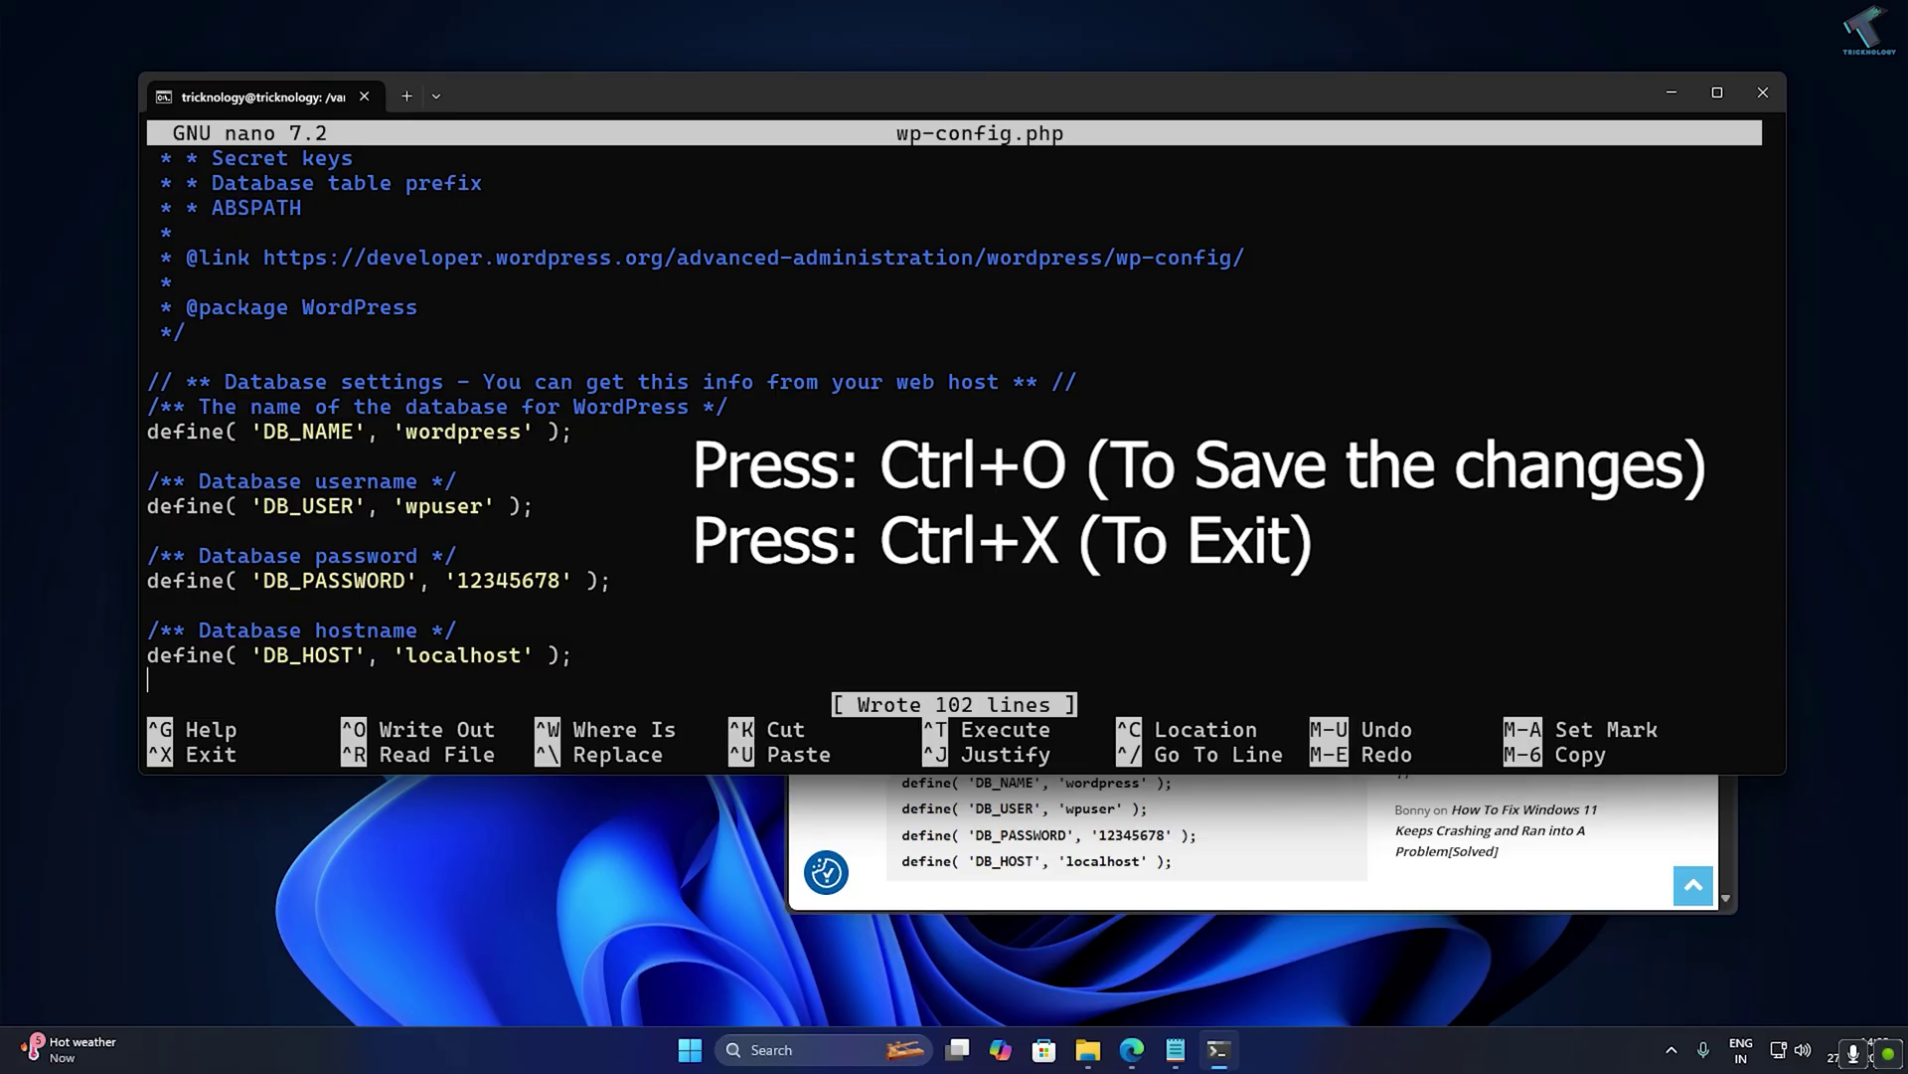
key(ctrl+x)
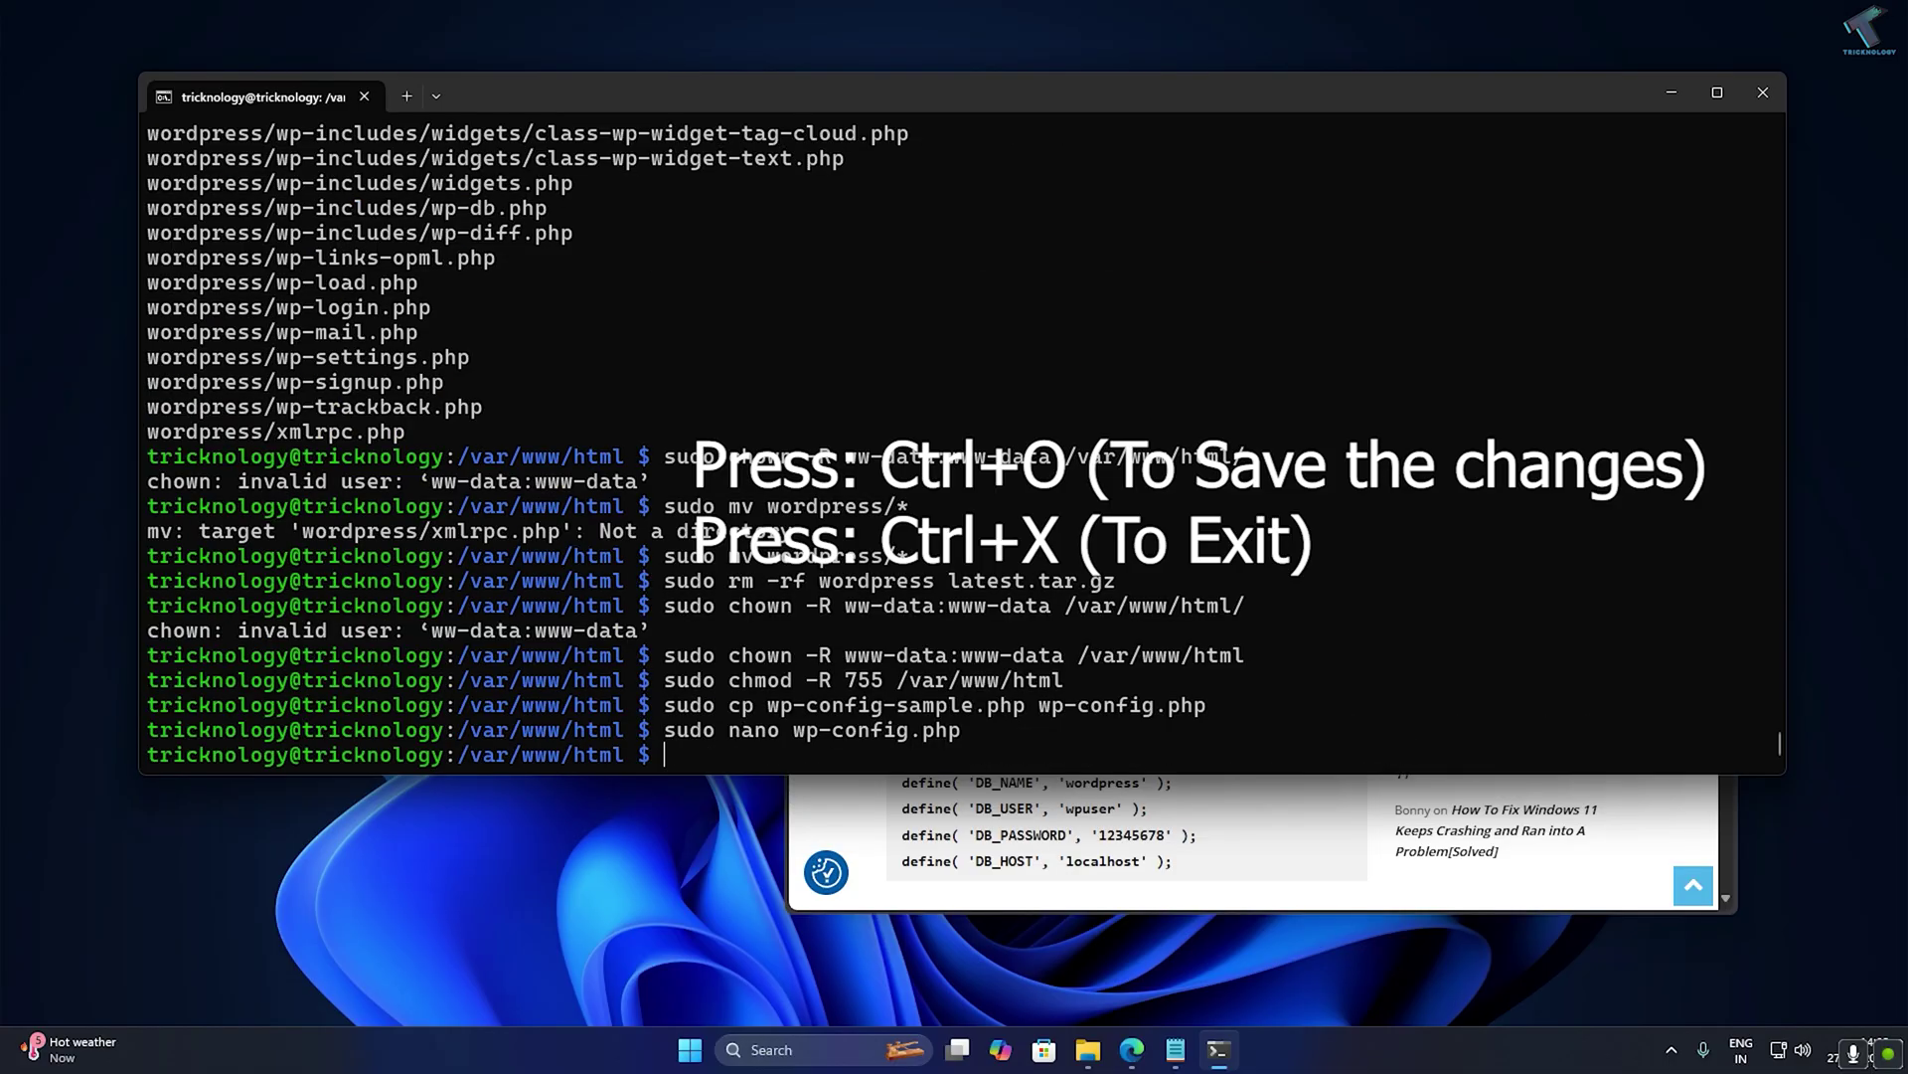
Run 'ip a' on the Pi and copy its wlan0 IP address.
key(alt+Tab)
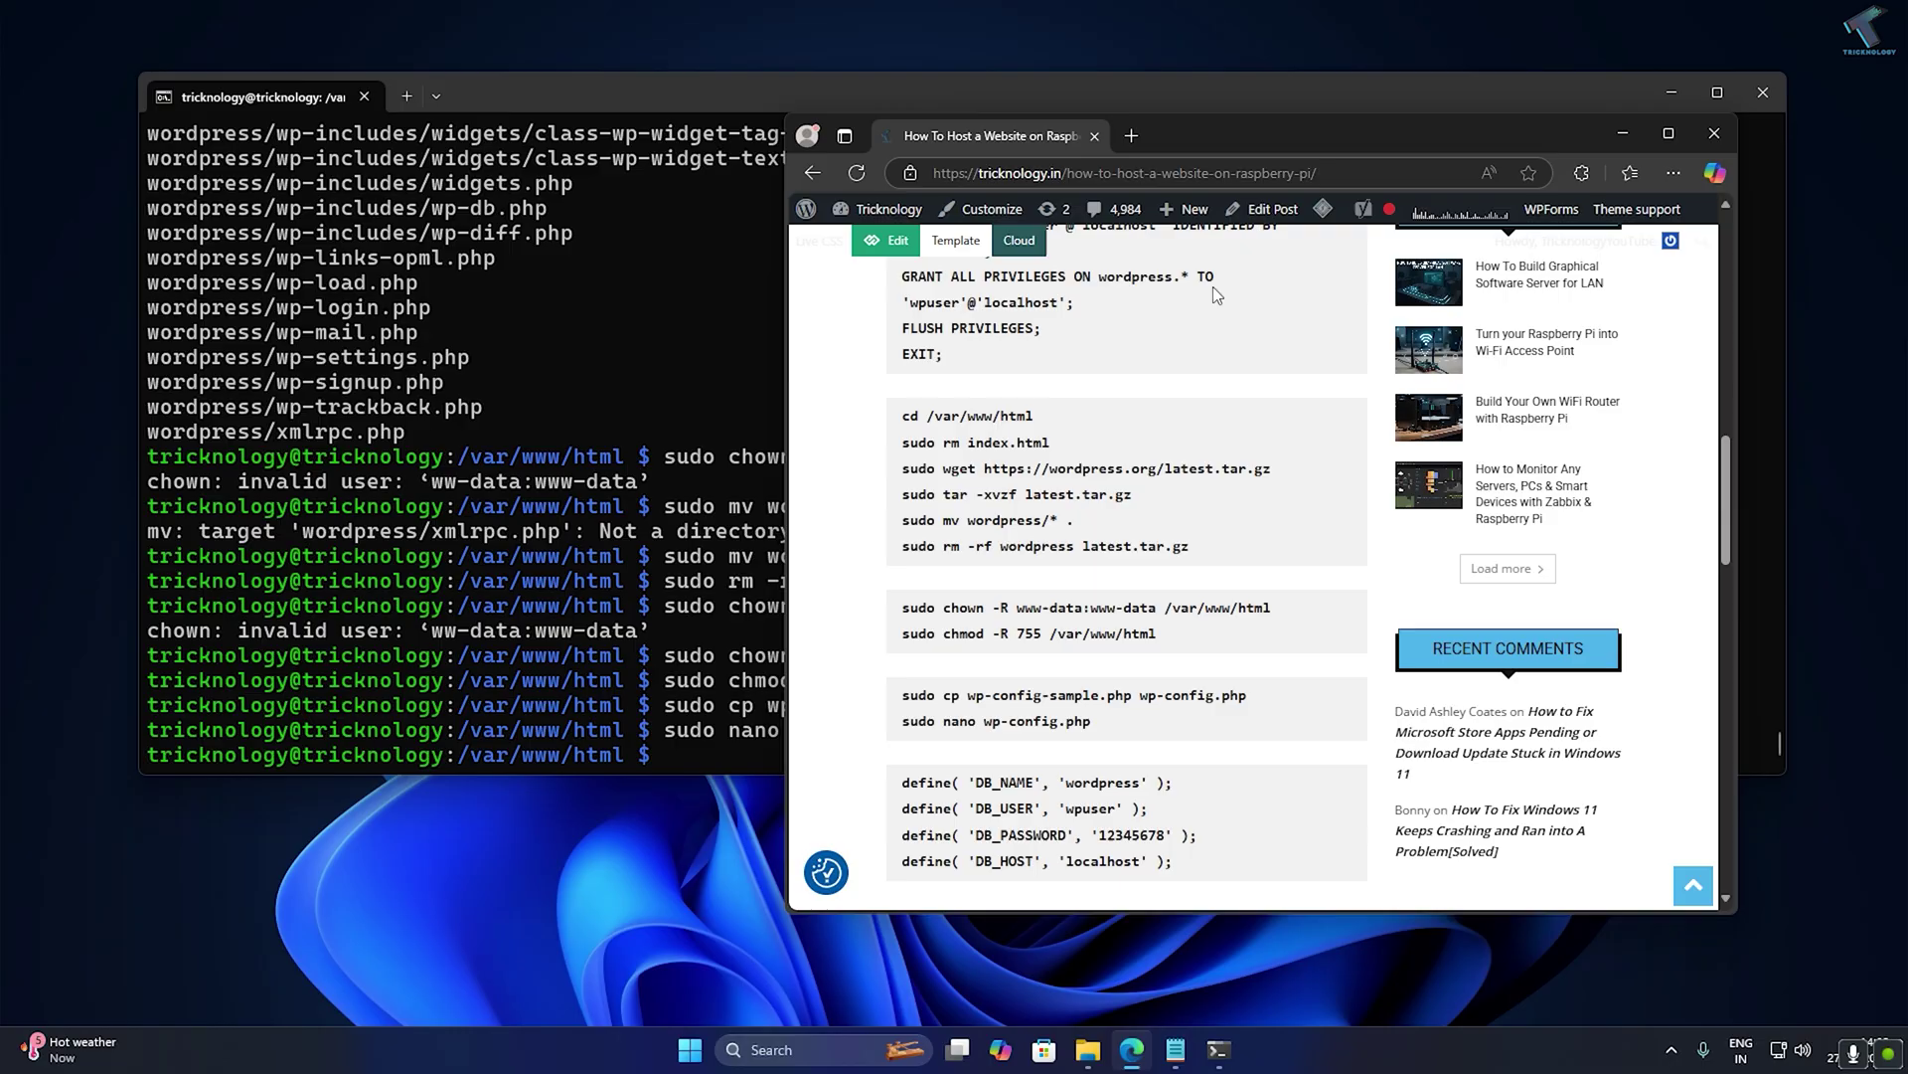
double_click(1213, 130)
click(656, 66)
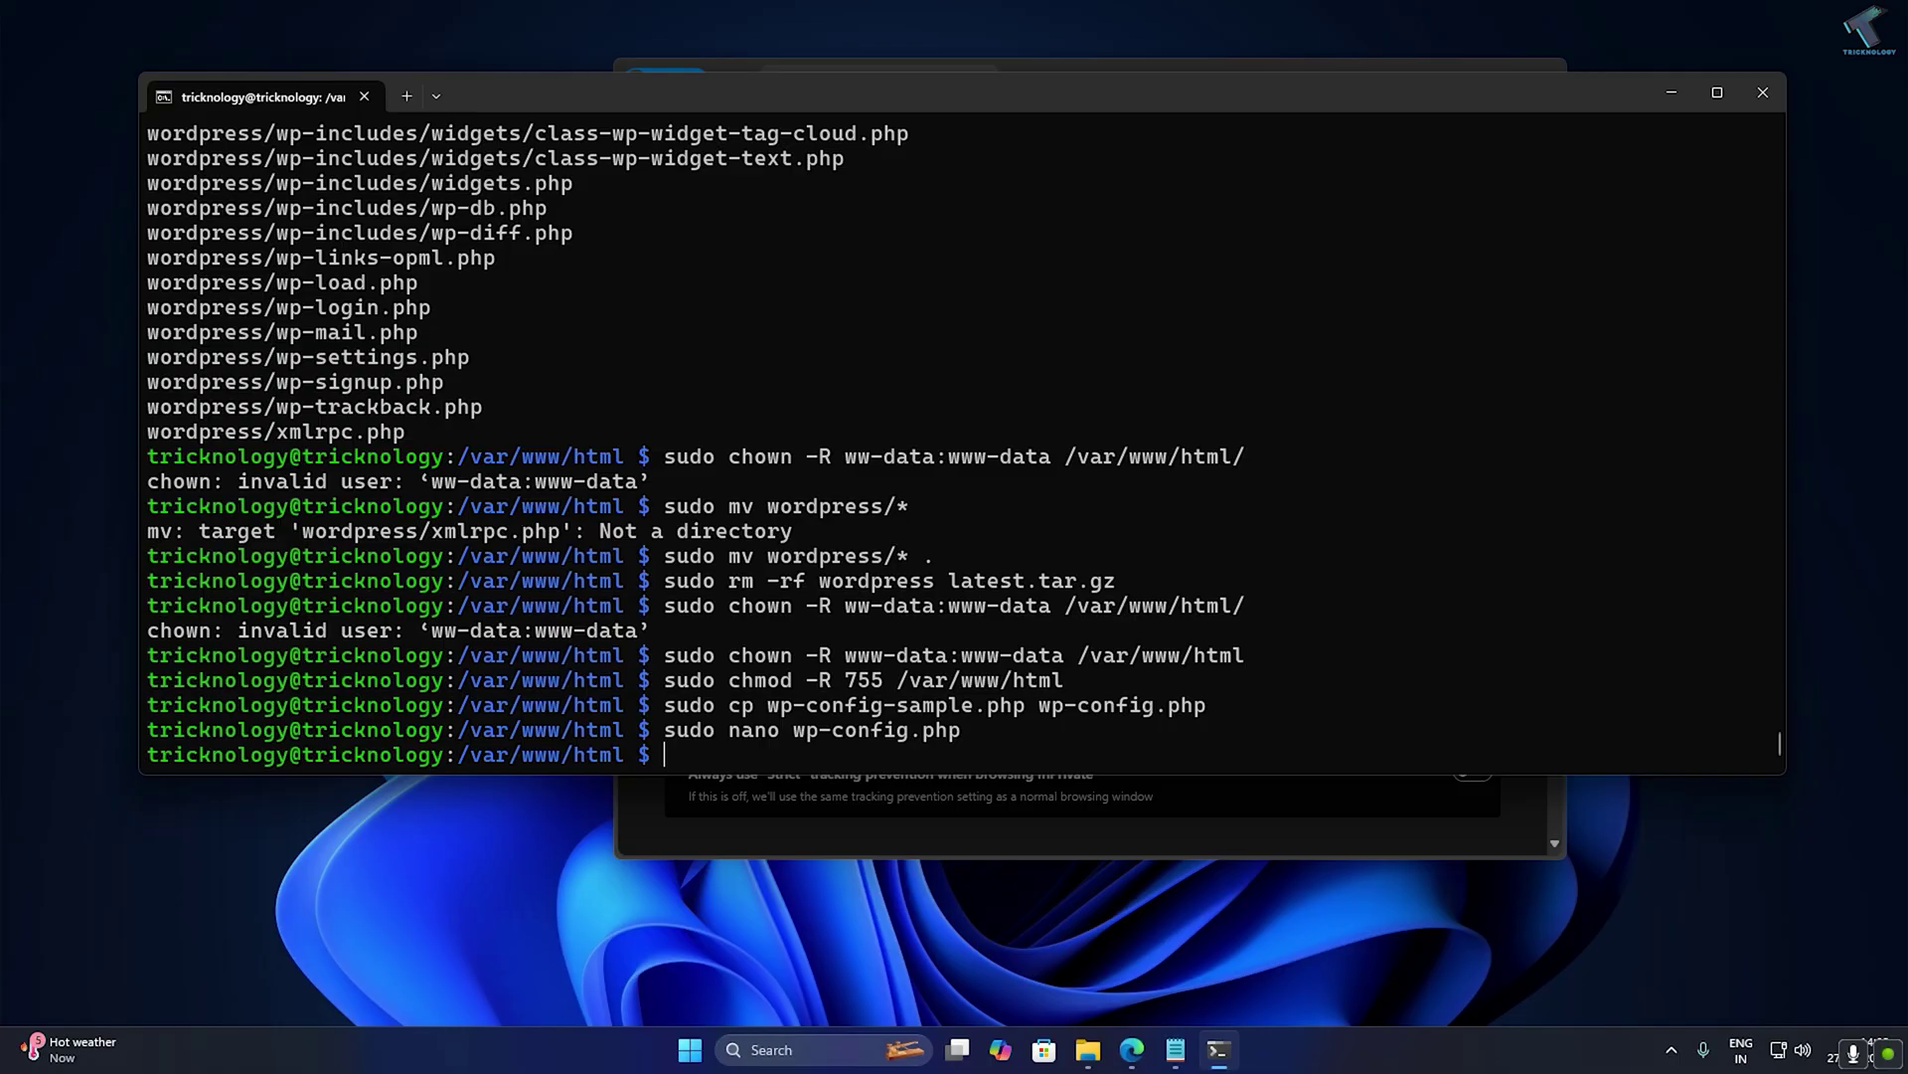
text(ip a)
key(Return)
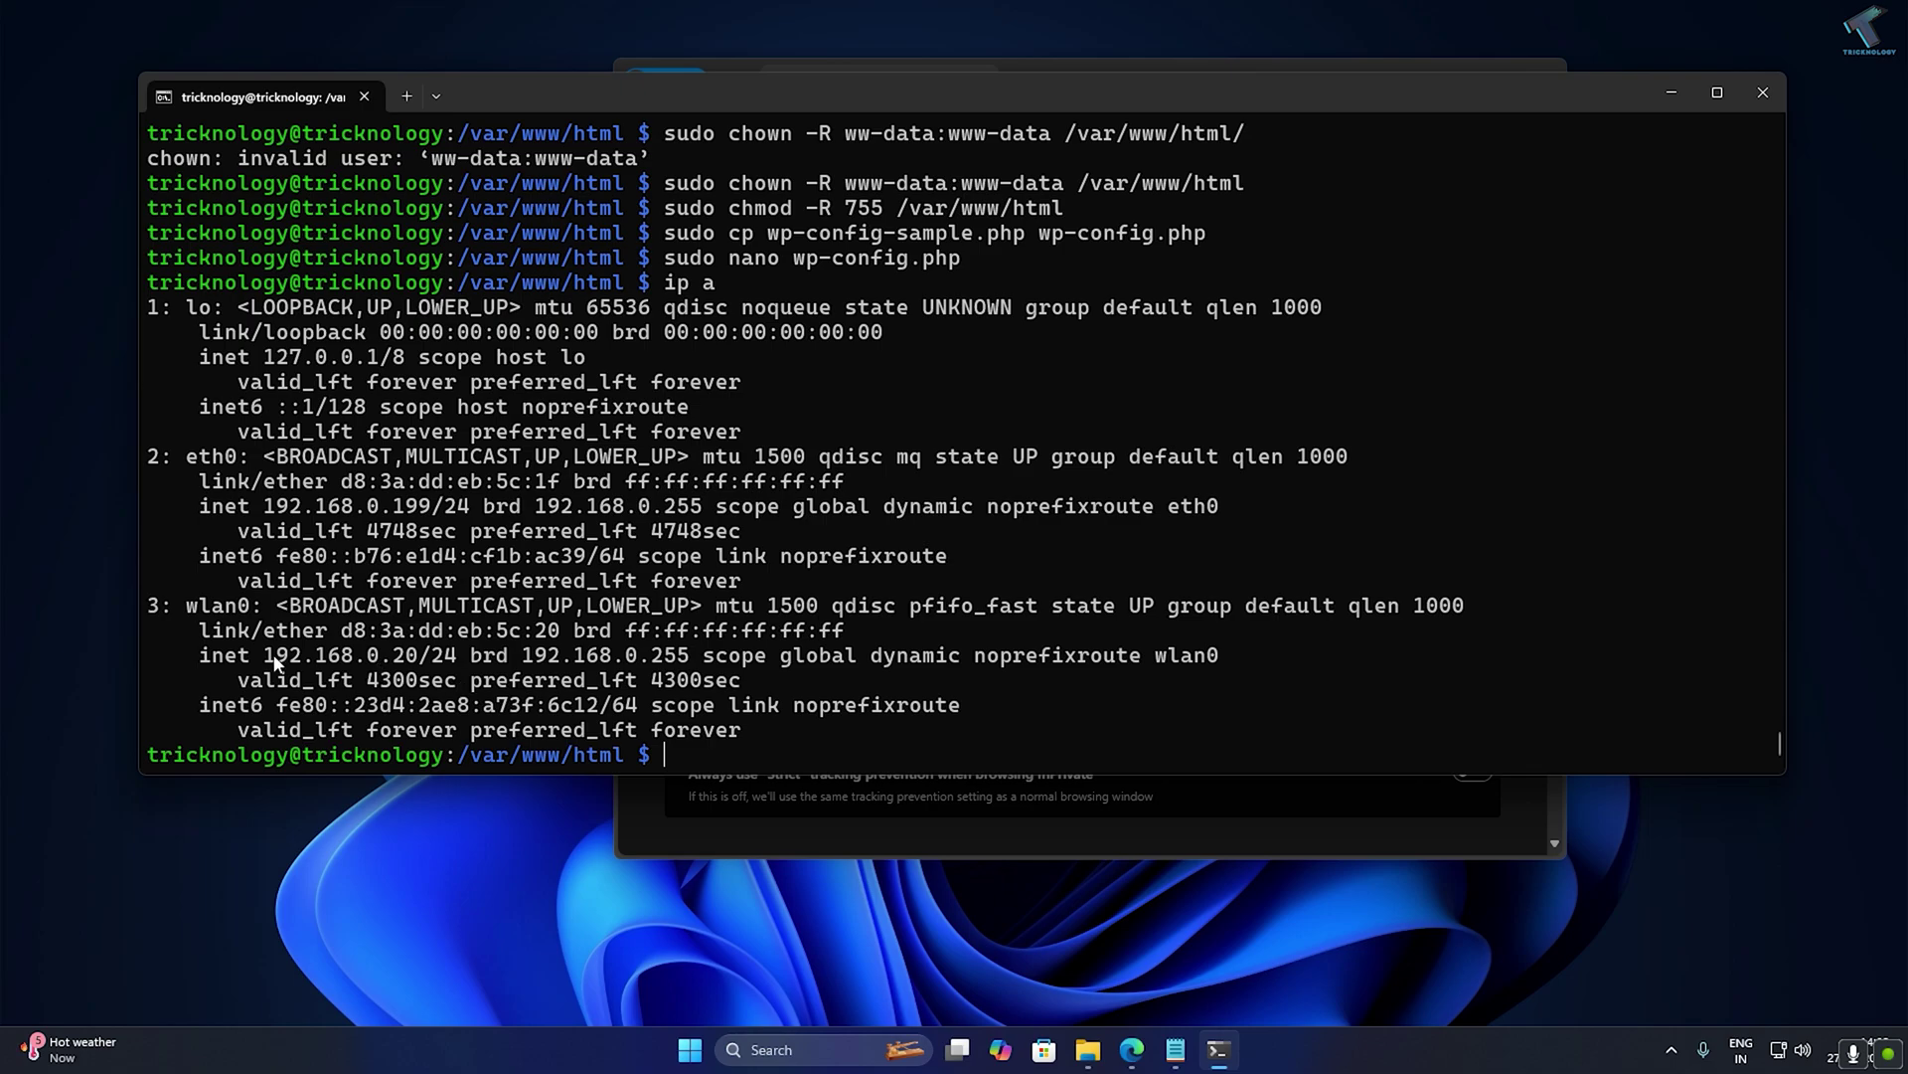
drag(264, 656, 418, 664)
key(ctrl+c)
Load 192.168.0.20 in Edge and maximize the browser window.
click(1106, 68)
text(192.168.0.)
text(20)
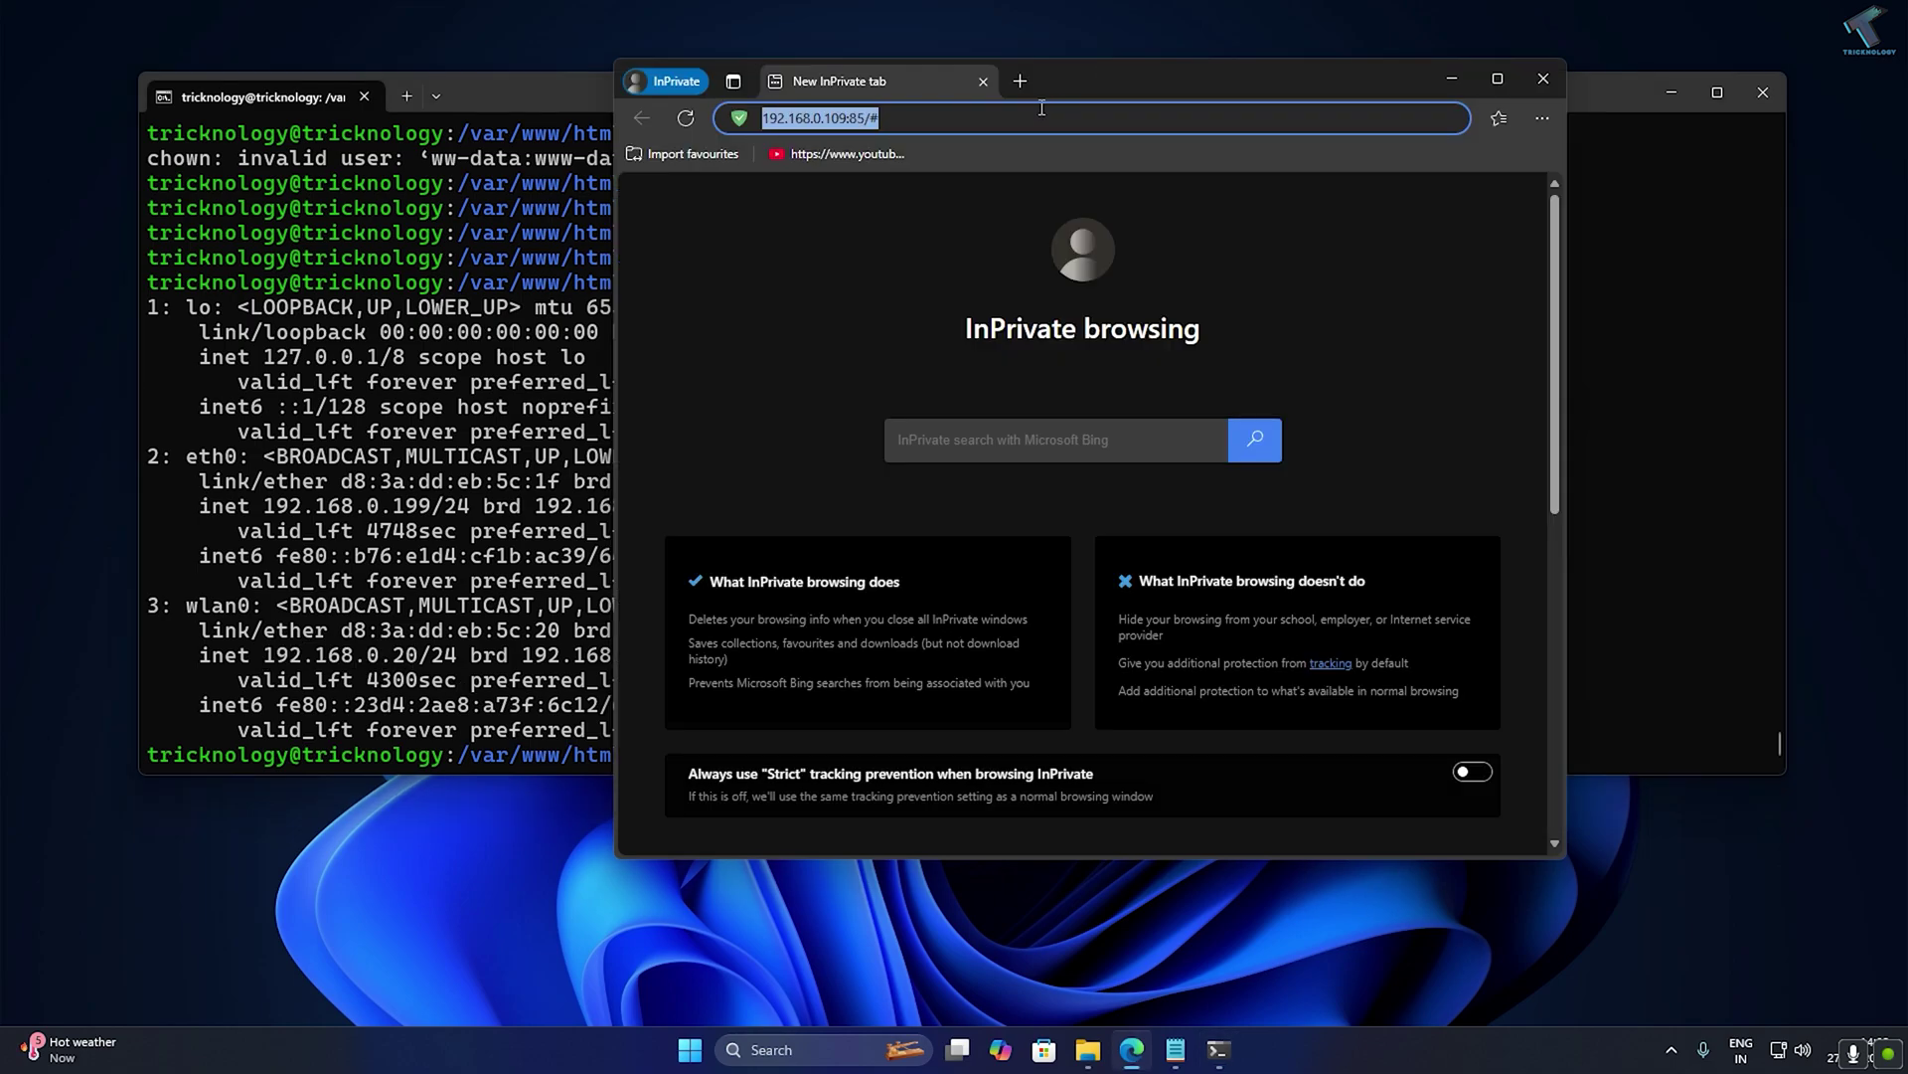
key(Return)
double_click(1153, 81)
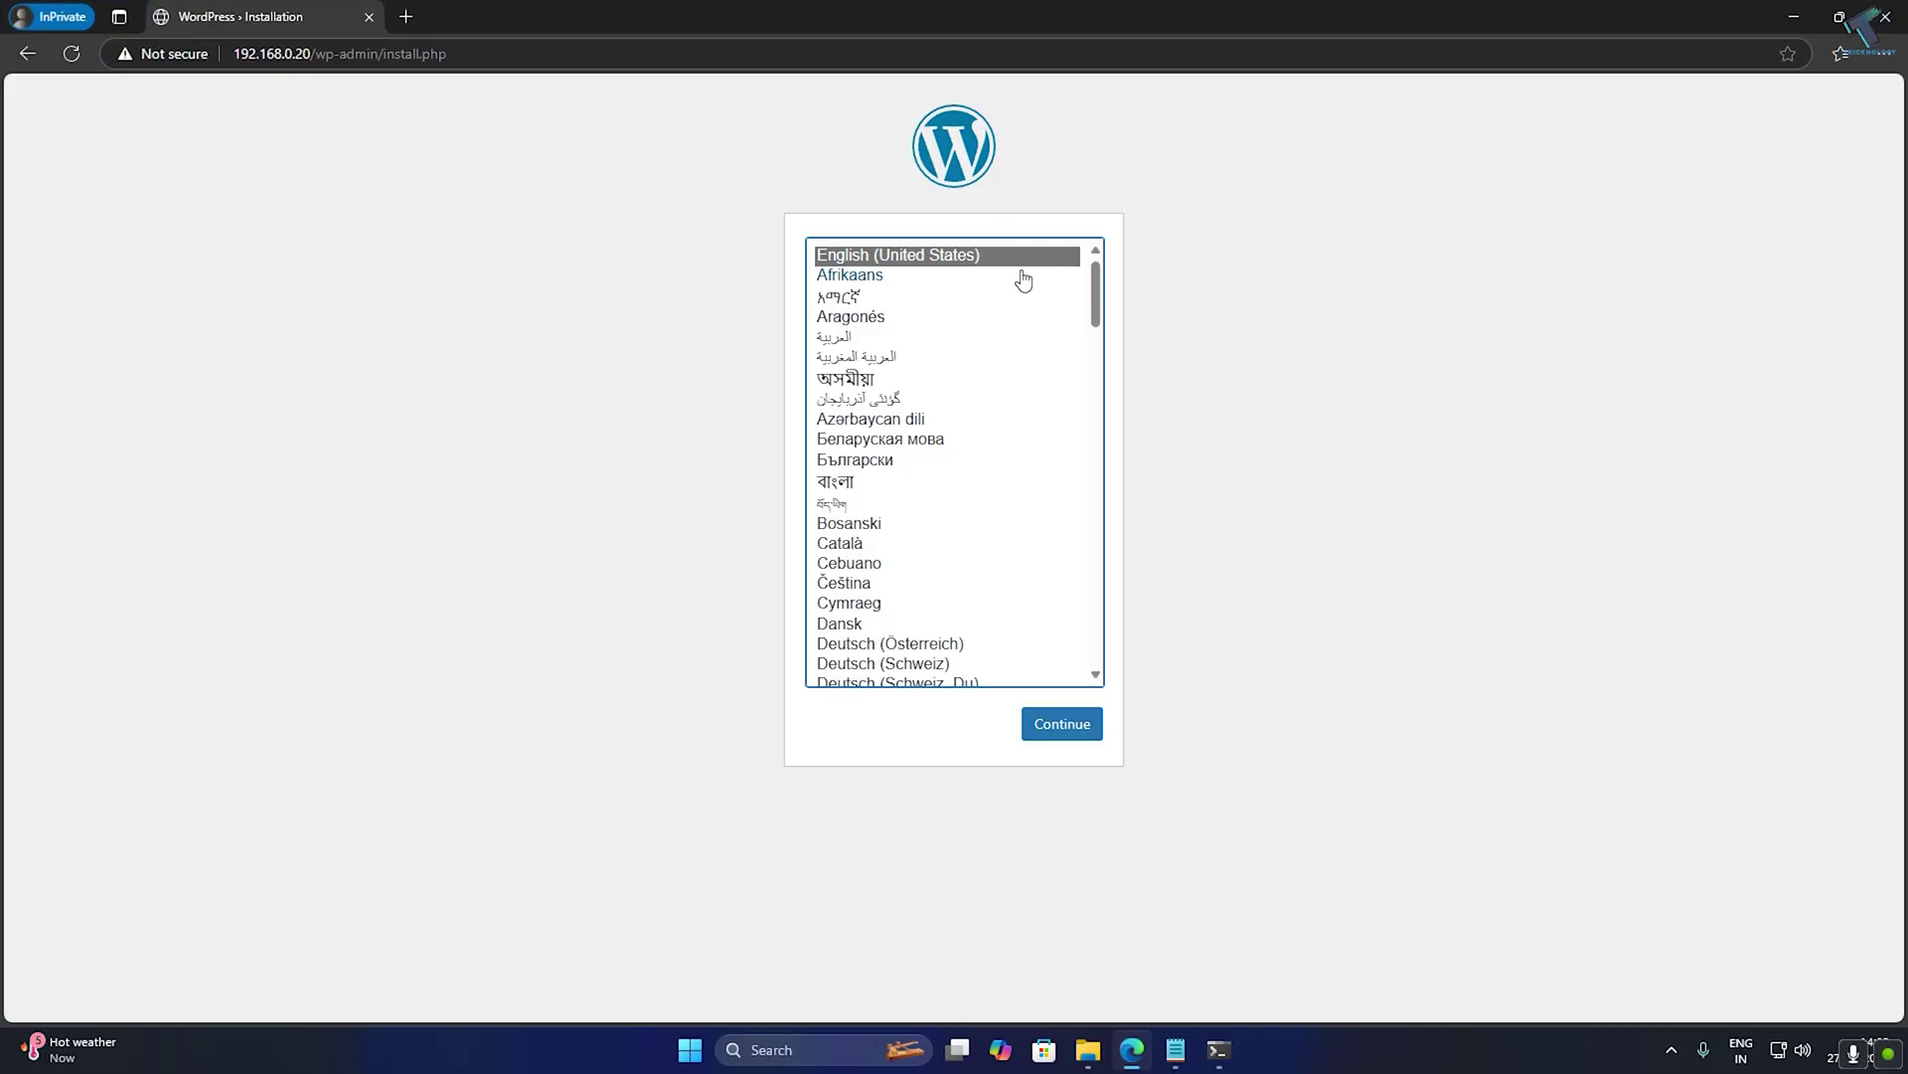
mouse_move(1095, 288)
mouse_down()
mouse_move(1124, 608)
mouse_move(1126, 279)
mouse_up()
Choose English, then enter site title Tricknology, an admin username and the admin e-mail.
click(1068, 728)
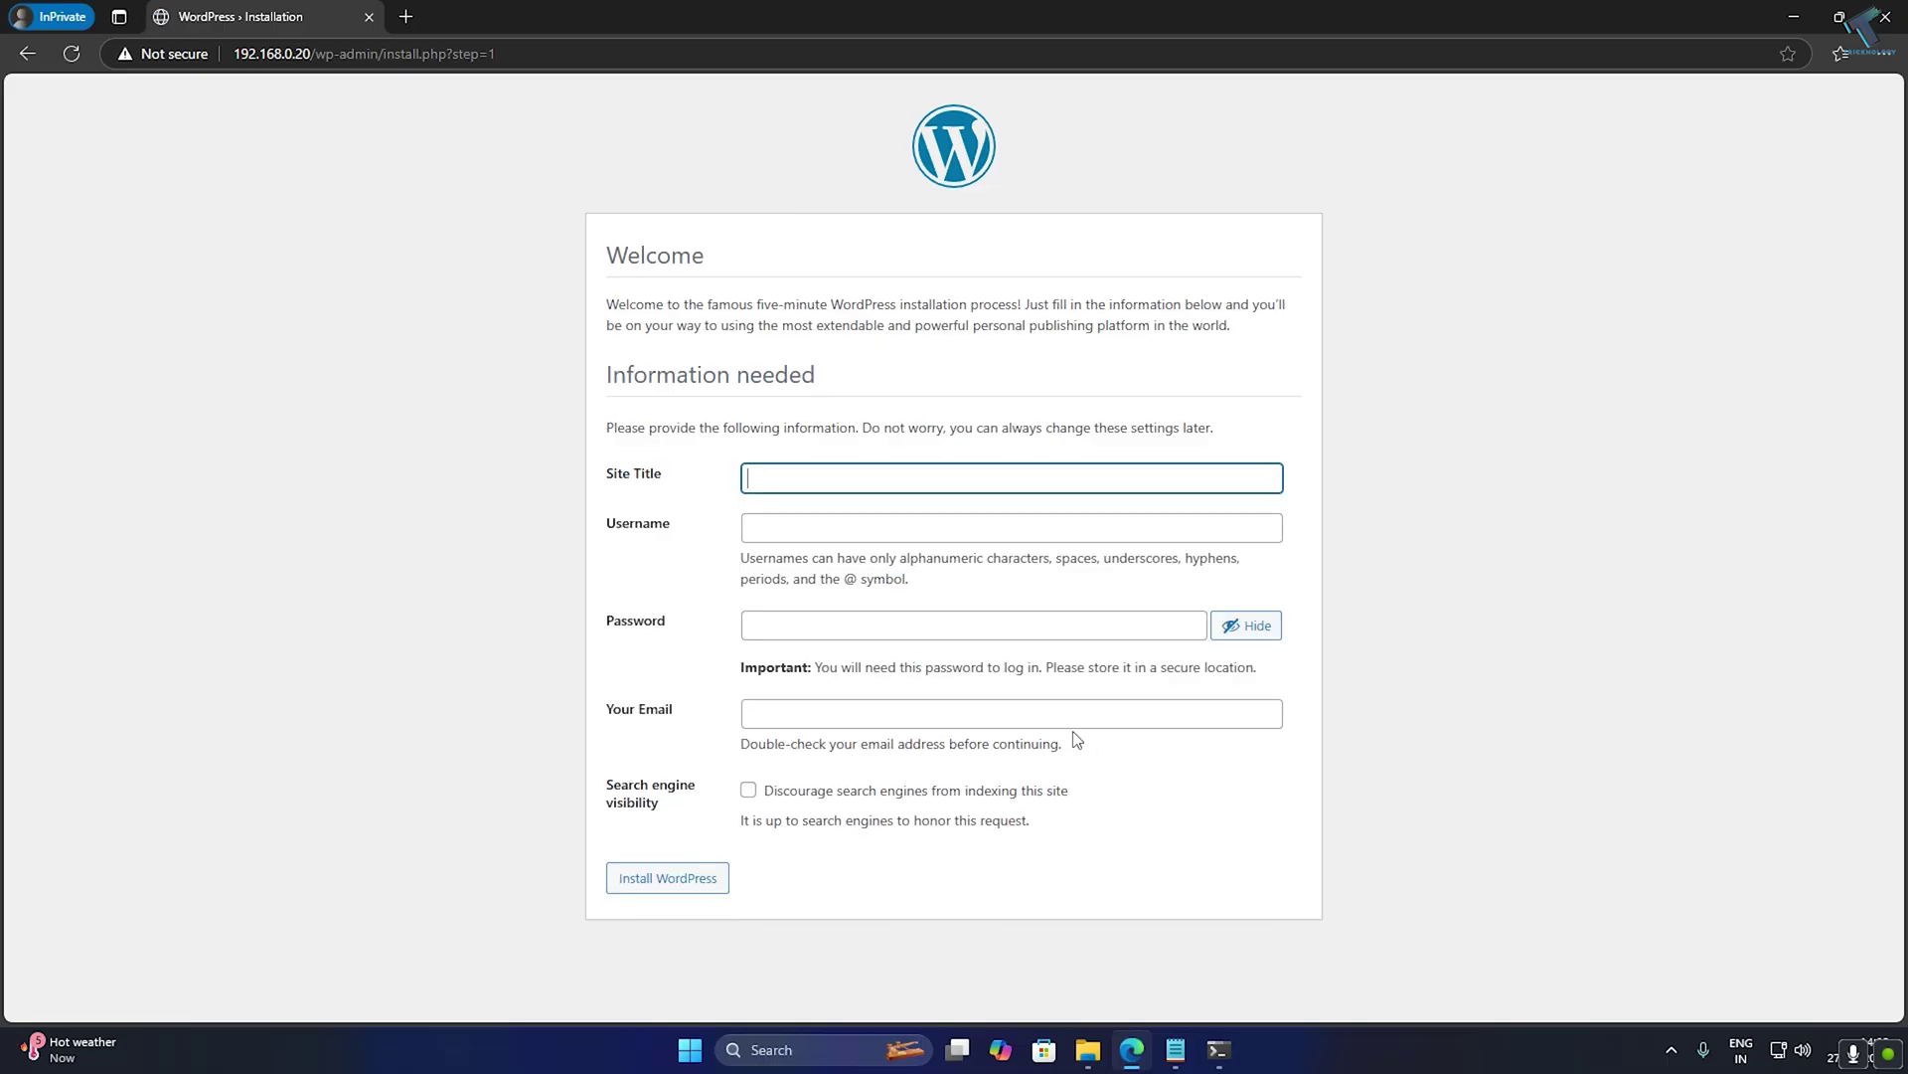
click(820, 475)
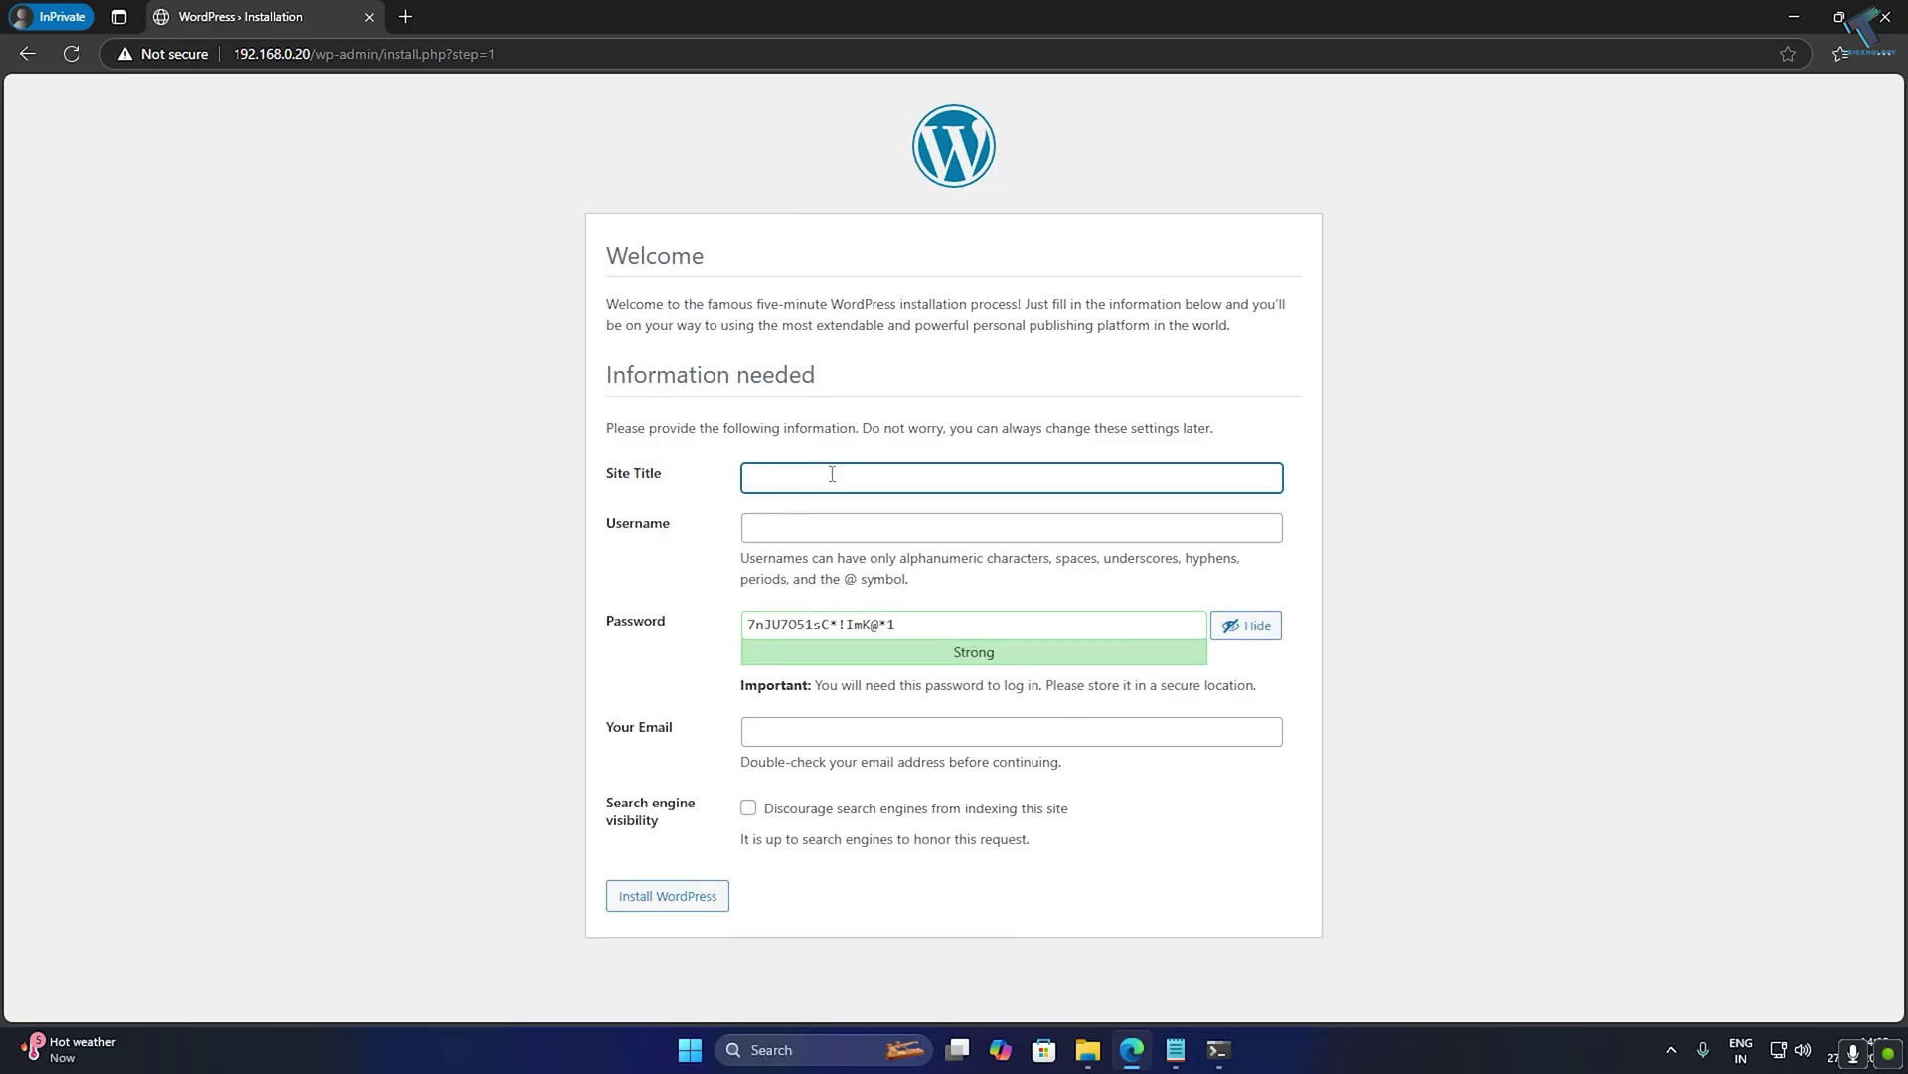
text(Tricknology)
key(Tab)
text(tricknology)
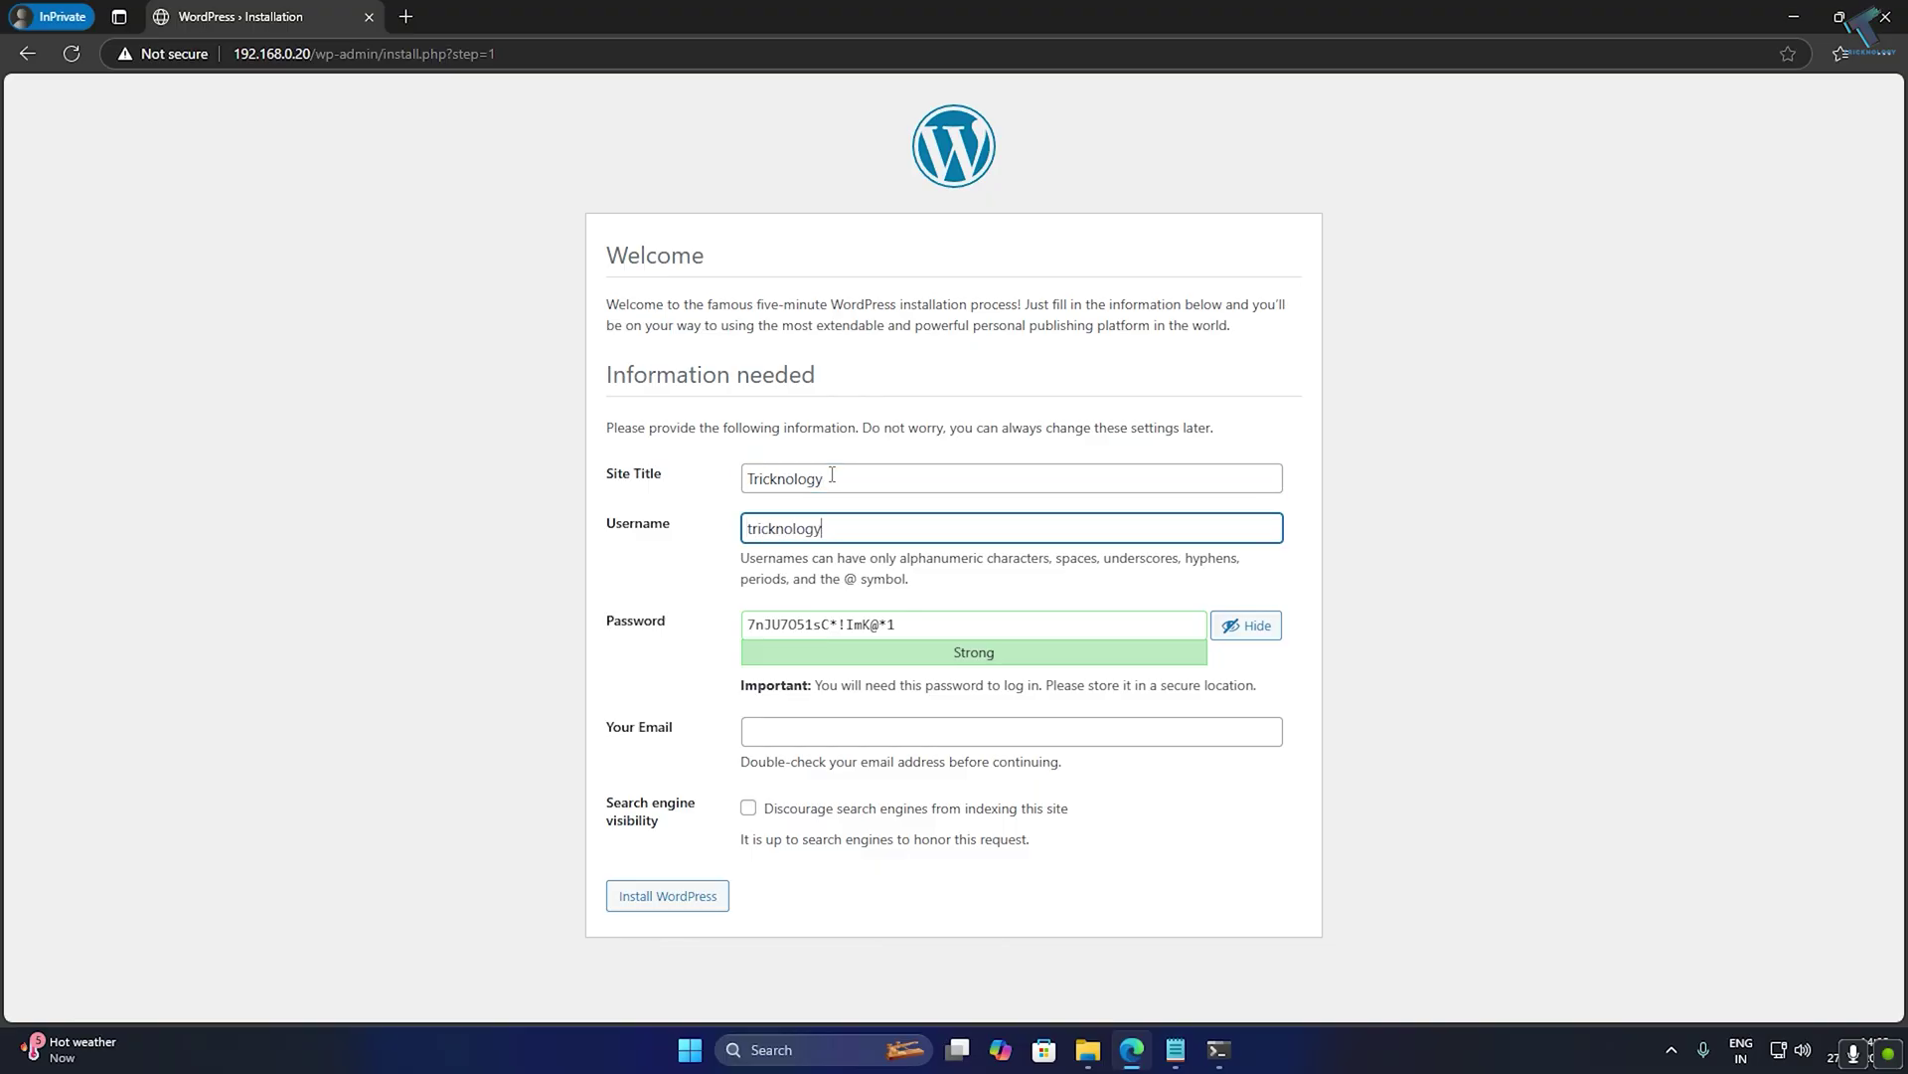
key(Tab)
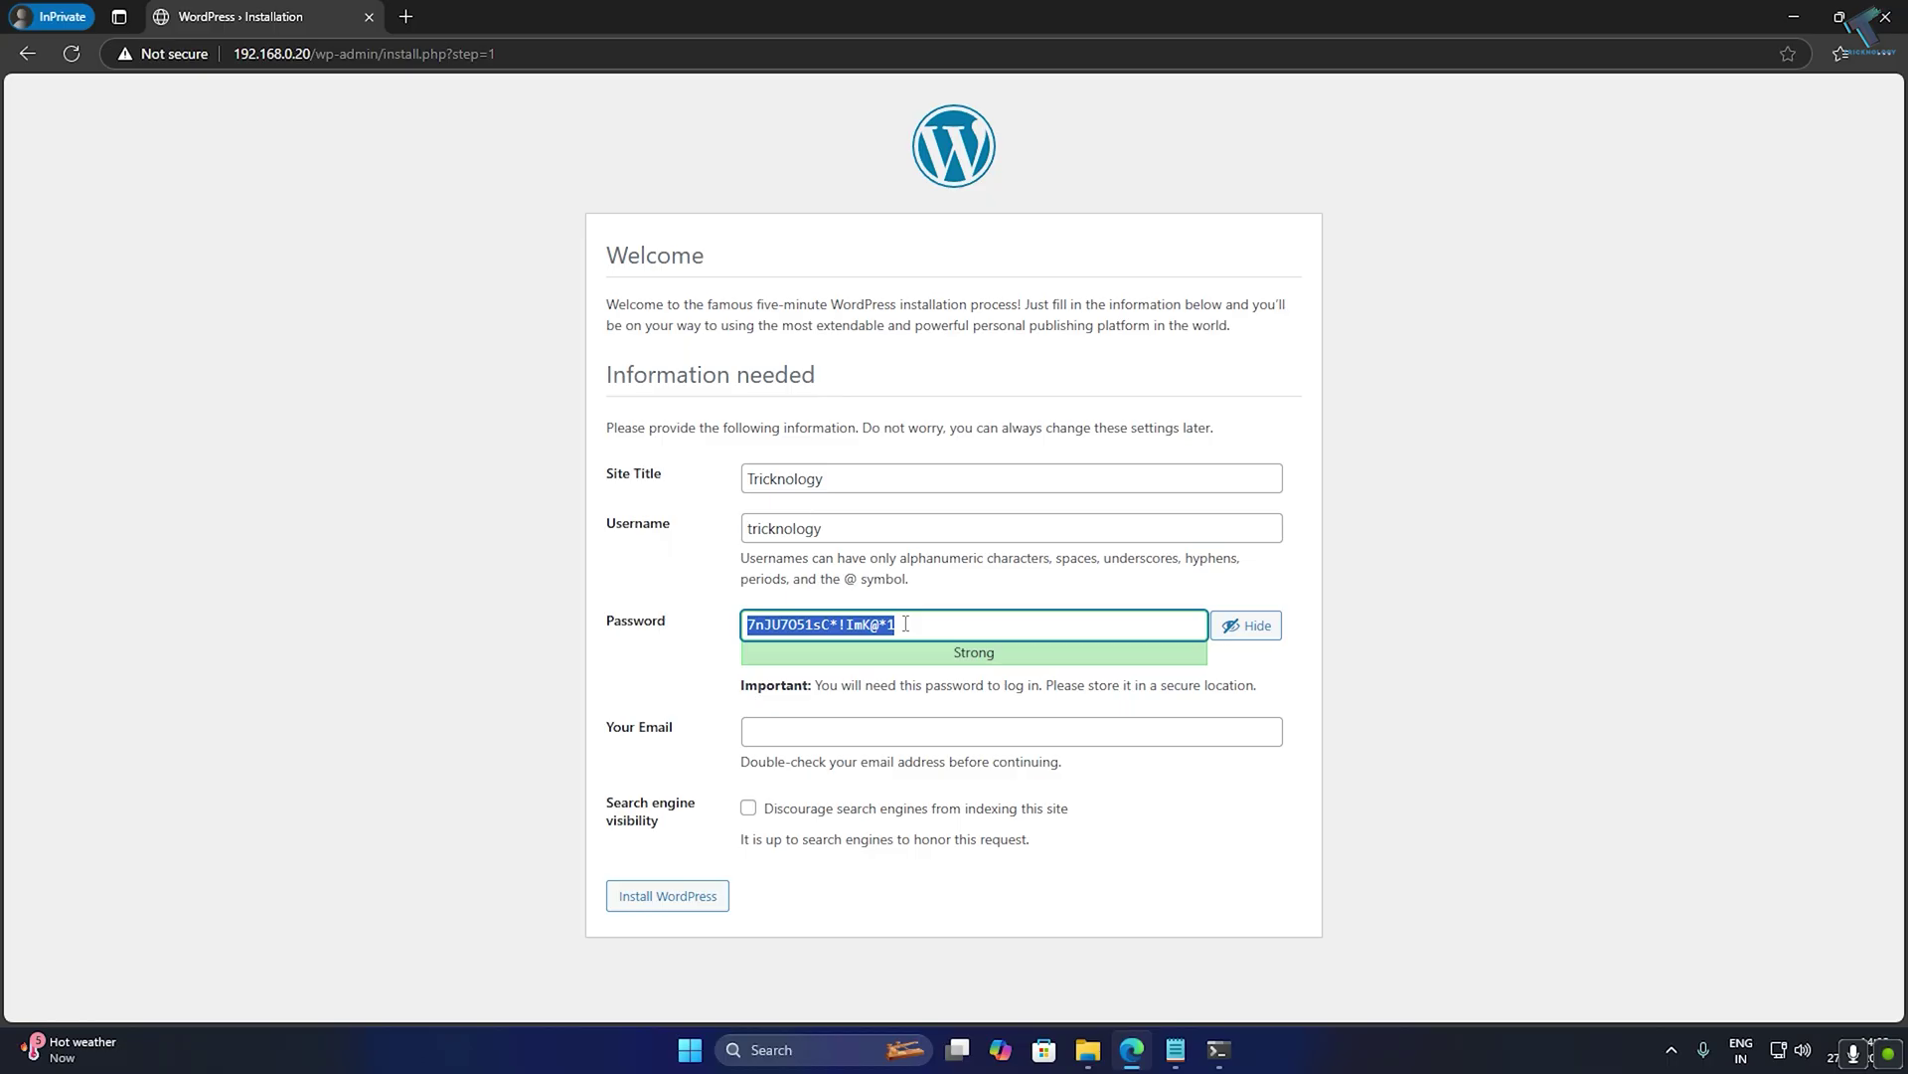
click(965, 737)
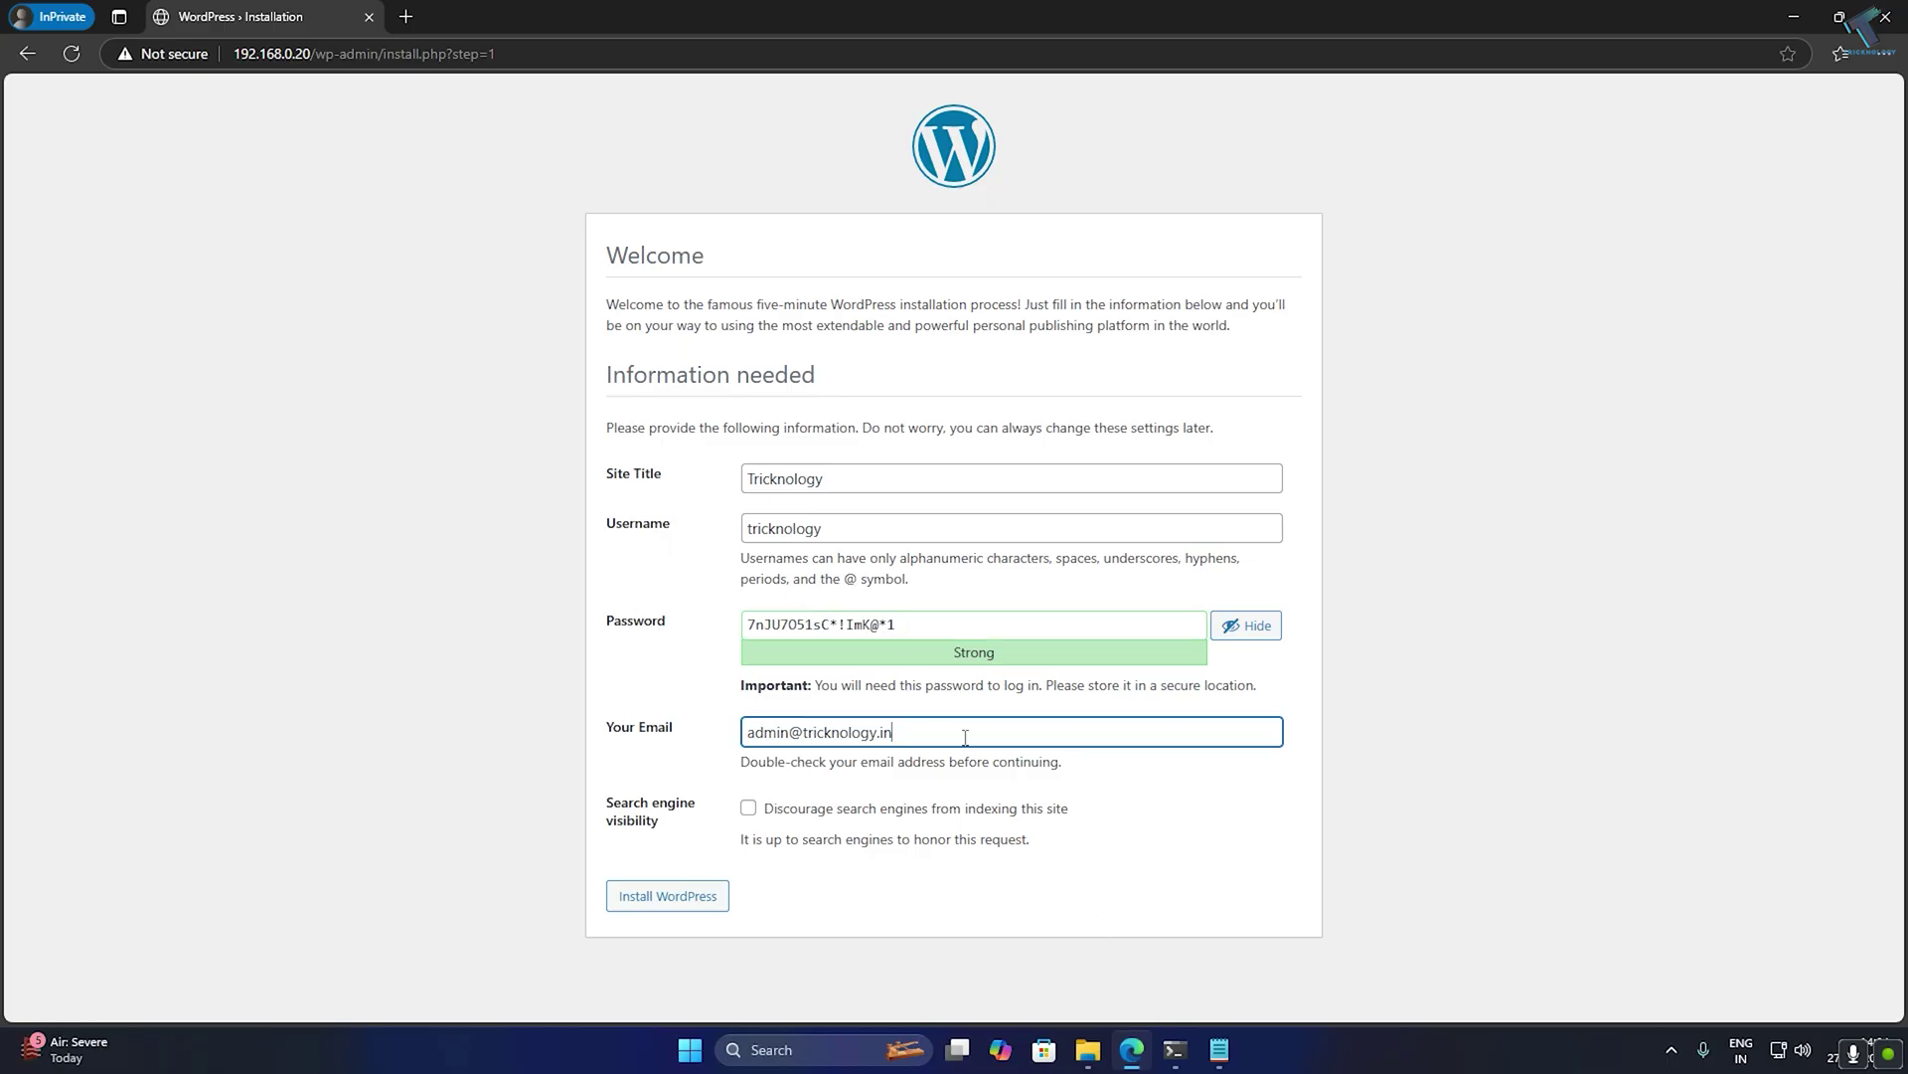
Install WordPress and go to the login page's username field.
click(721, 897)
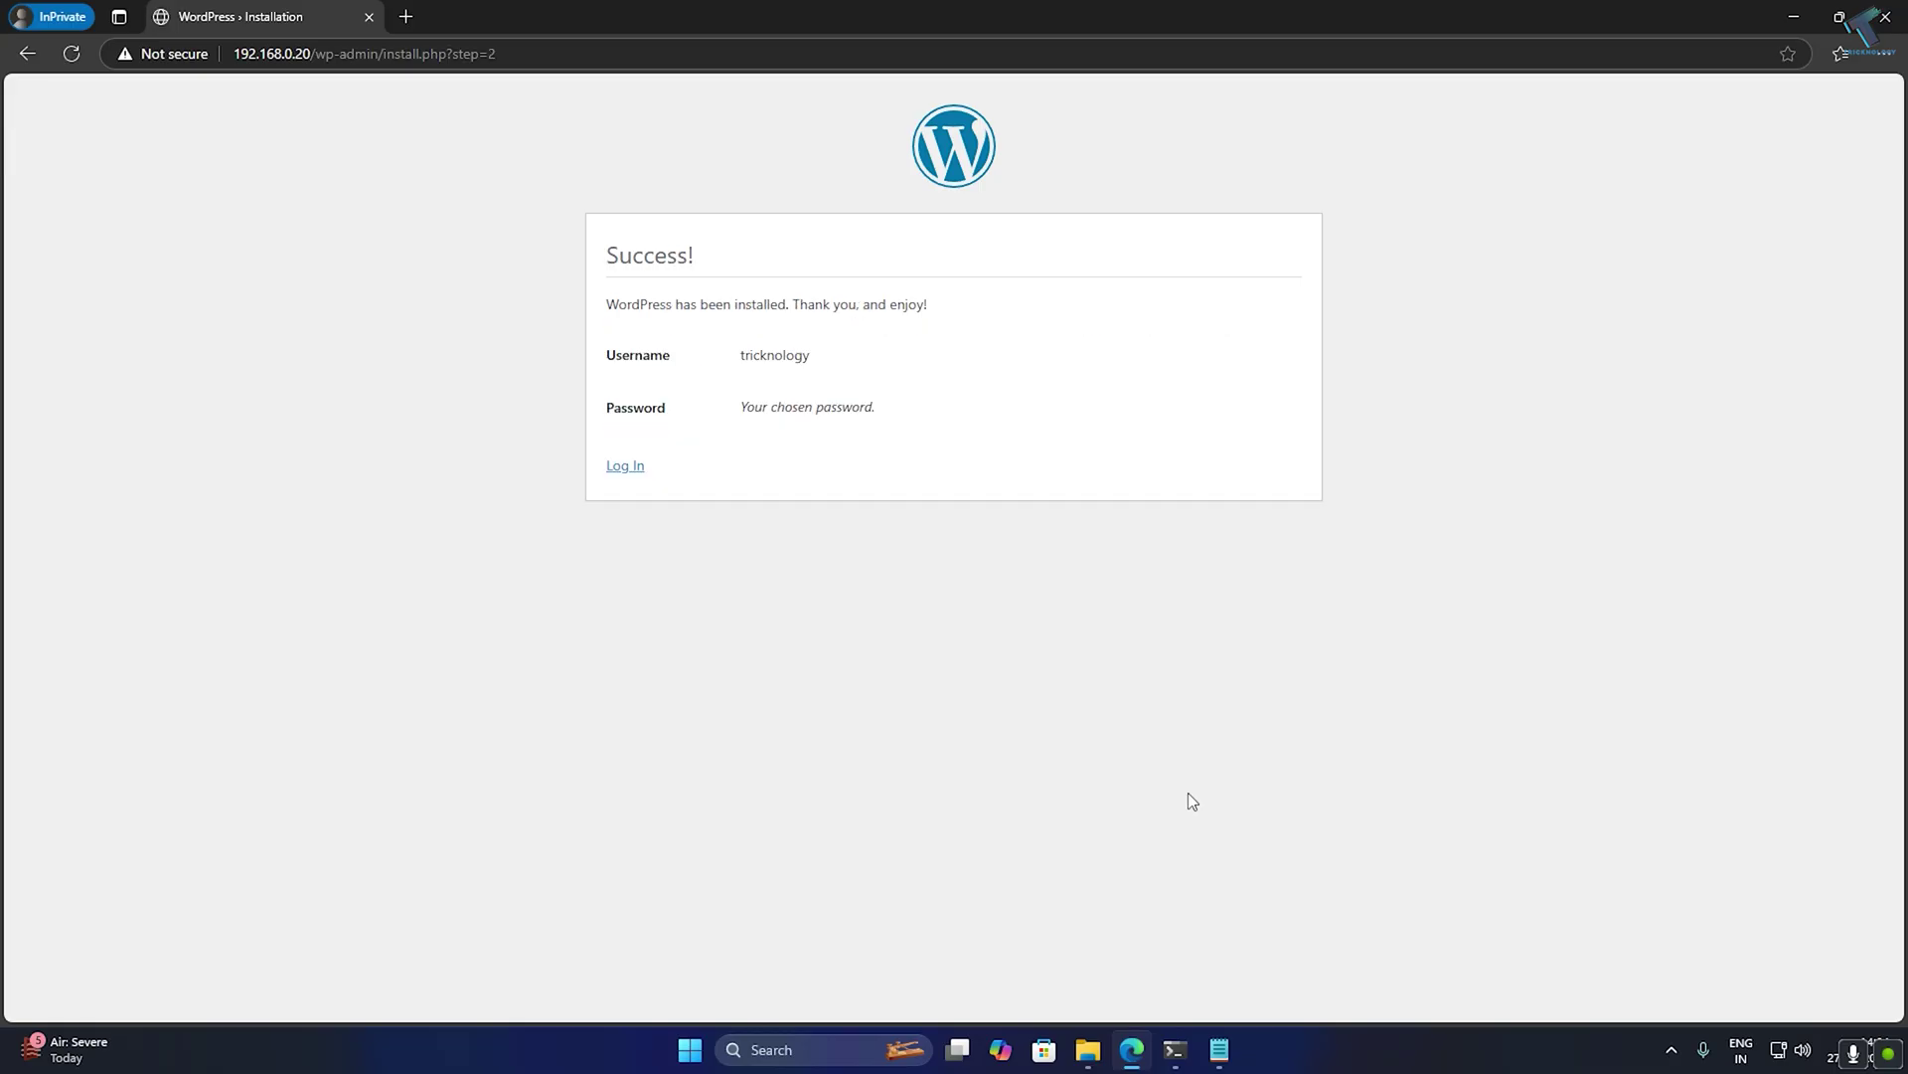
click(622, 467)
click(853, 356)
Log in with the admin username and the password copied from the notes.
text(tricknology)
key(Return)
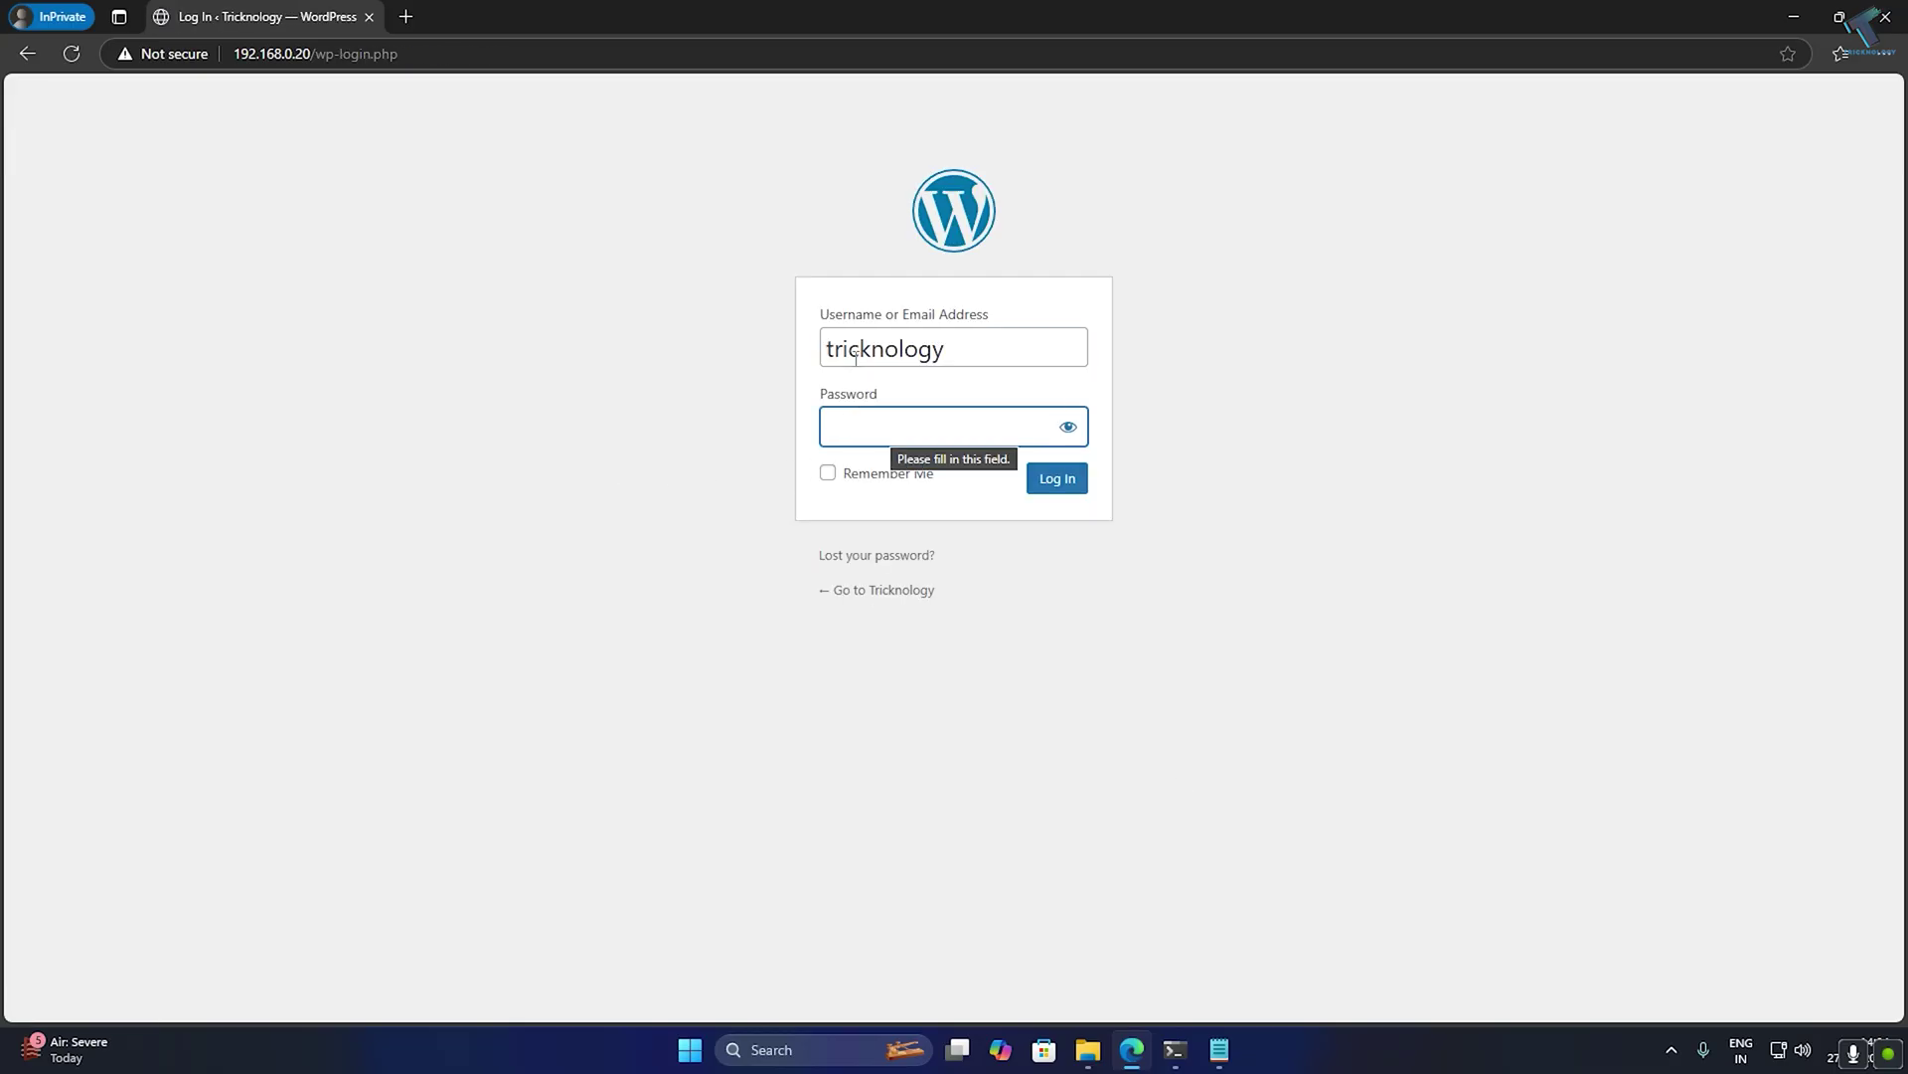
click(1220, 1050)
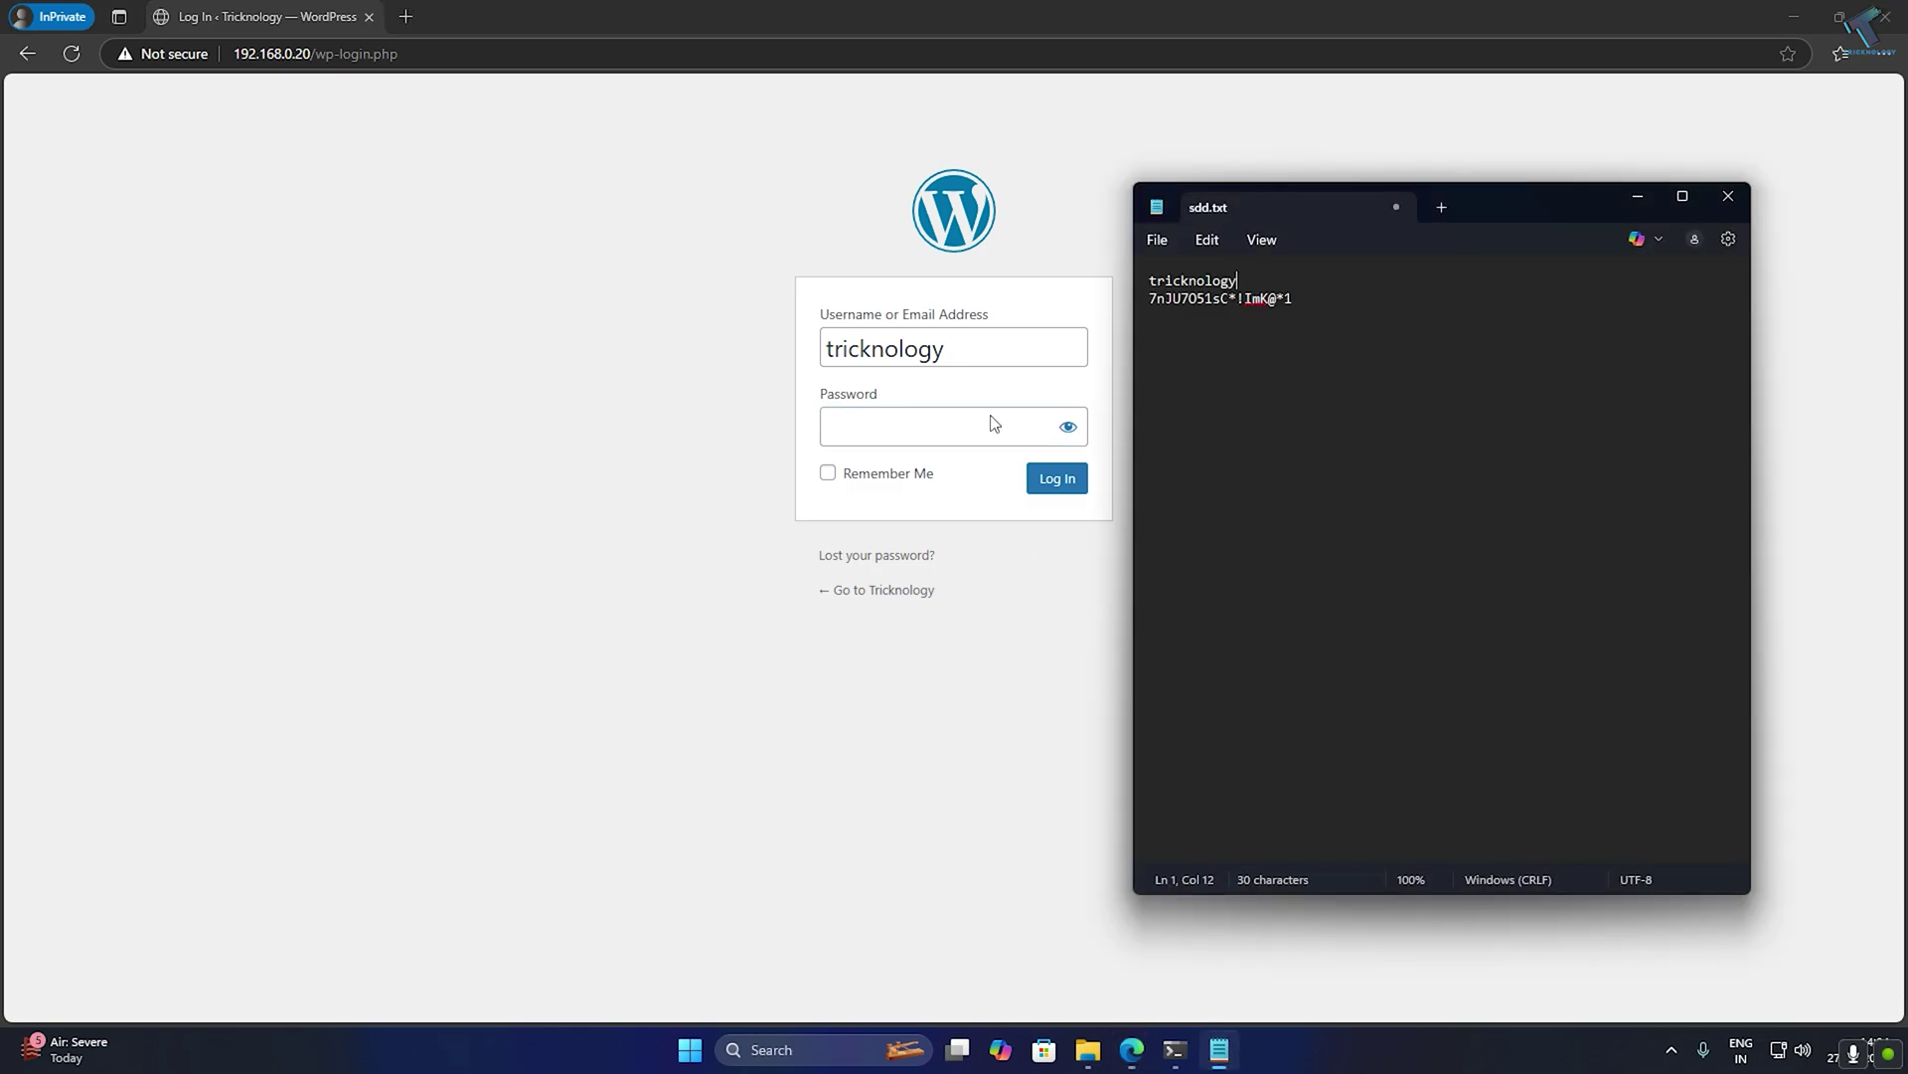
triple_click(1201, 298)
key(ctrl+c)
click(932, 409)
key(ctrl+v)
key(Return)
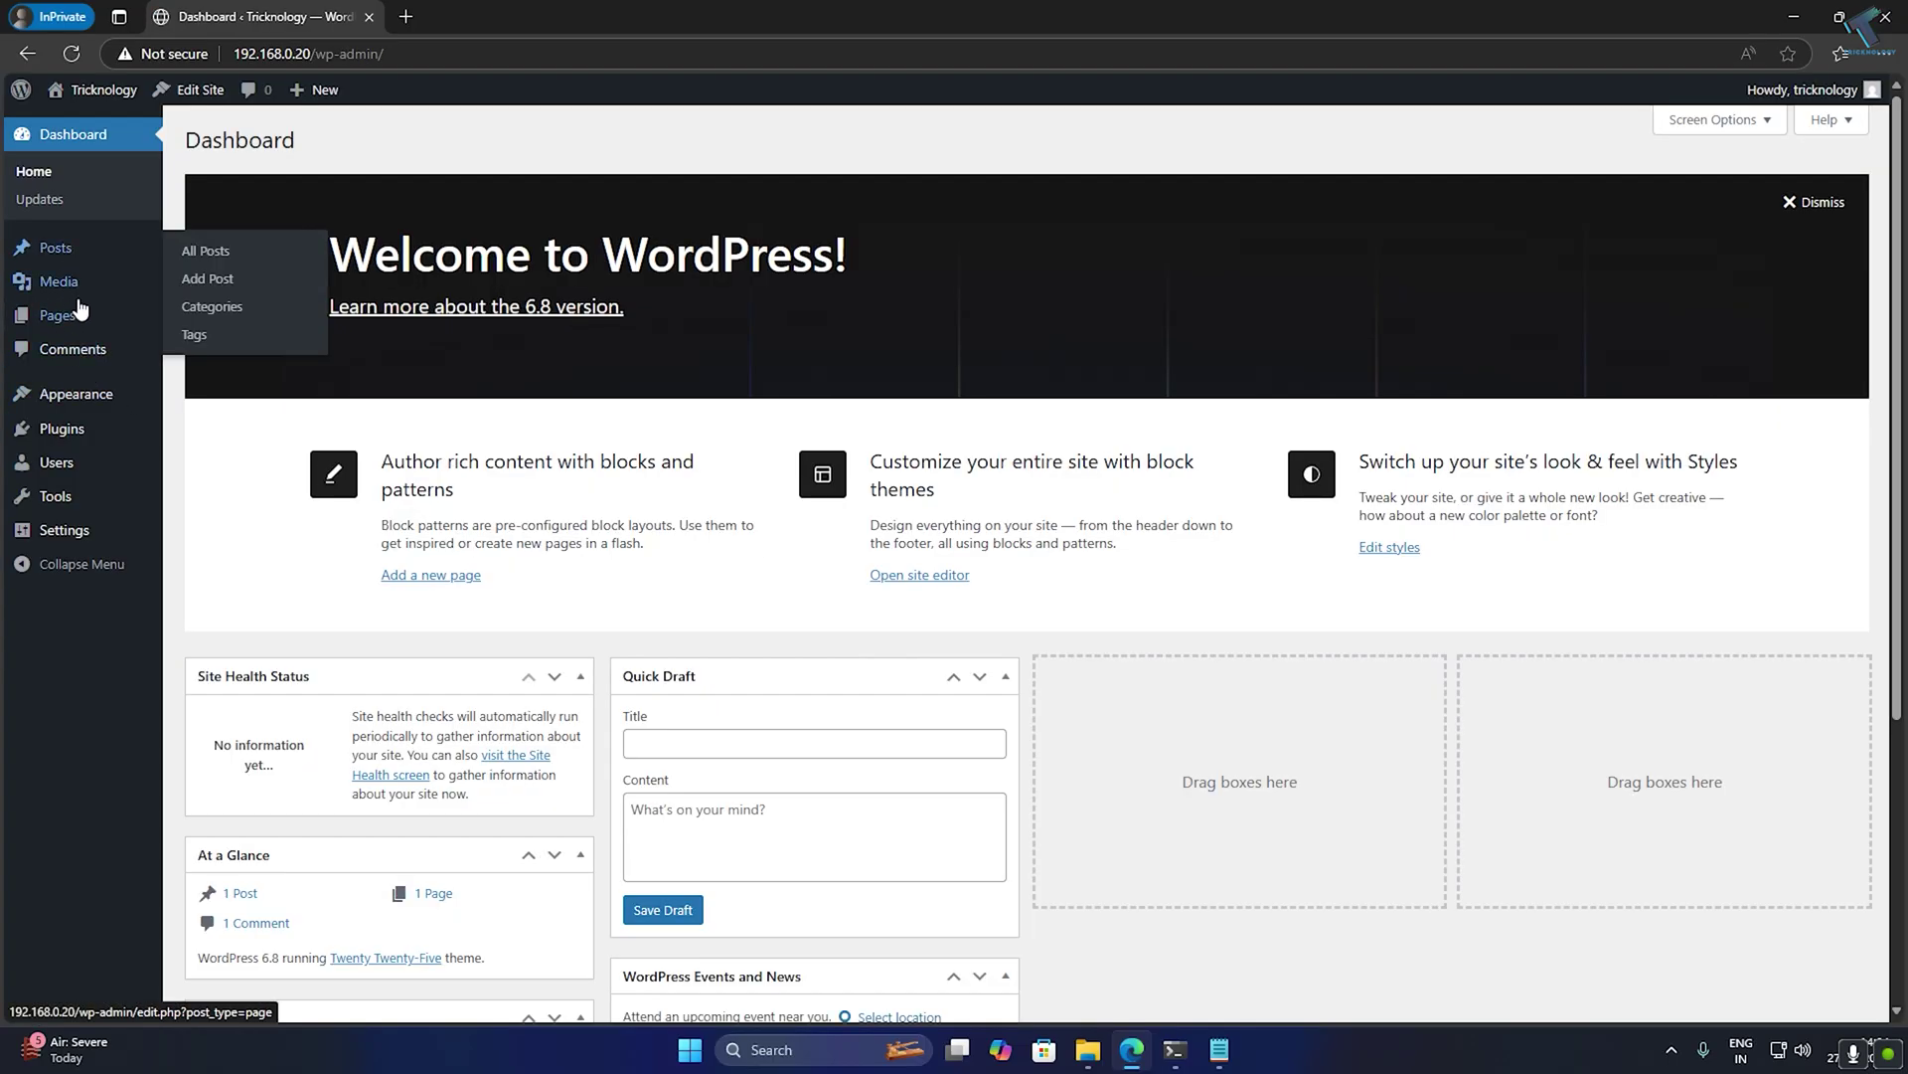
Activate the Twenty Twenty-Four theme under Appearance > Themes.
mouse_move(119, 390)
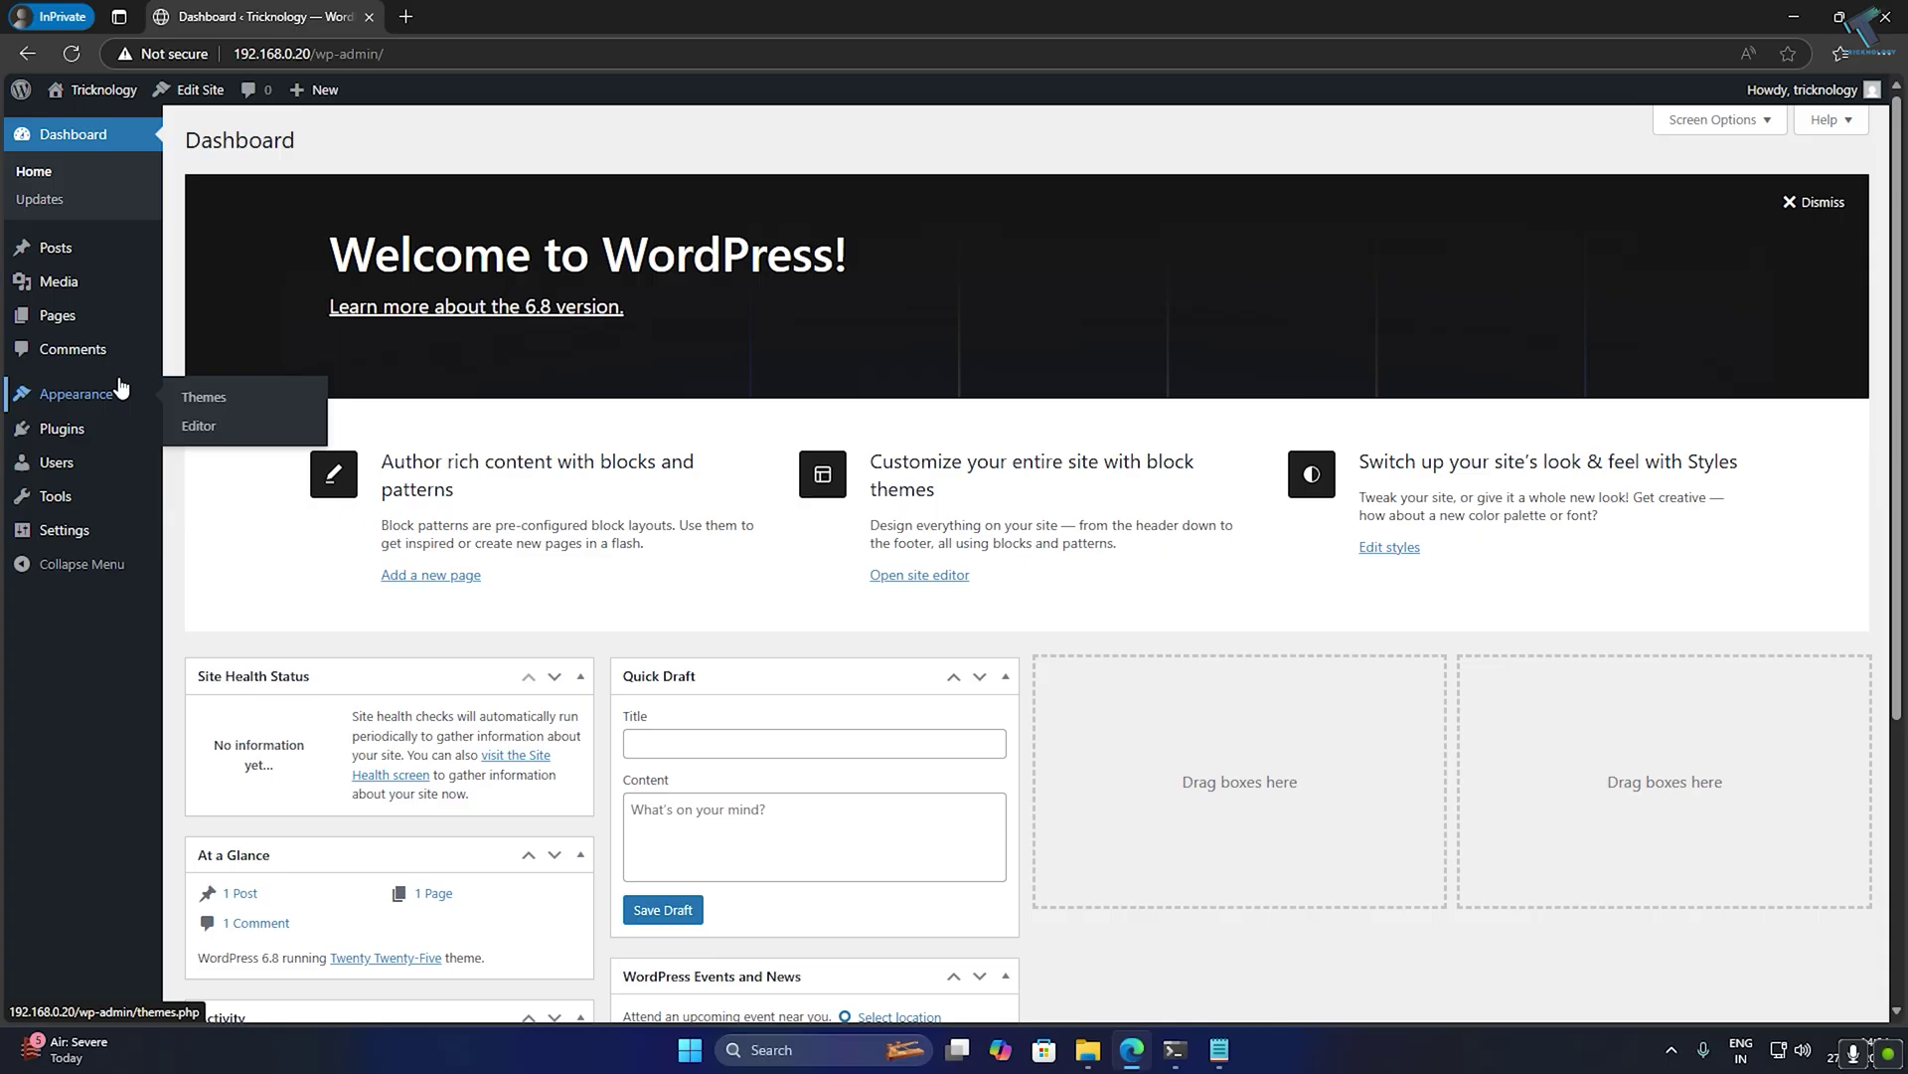
click(230, 393)
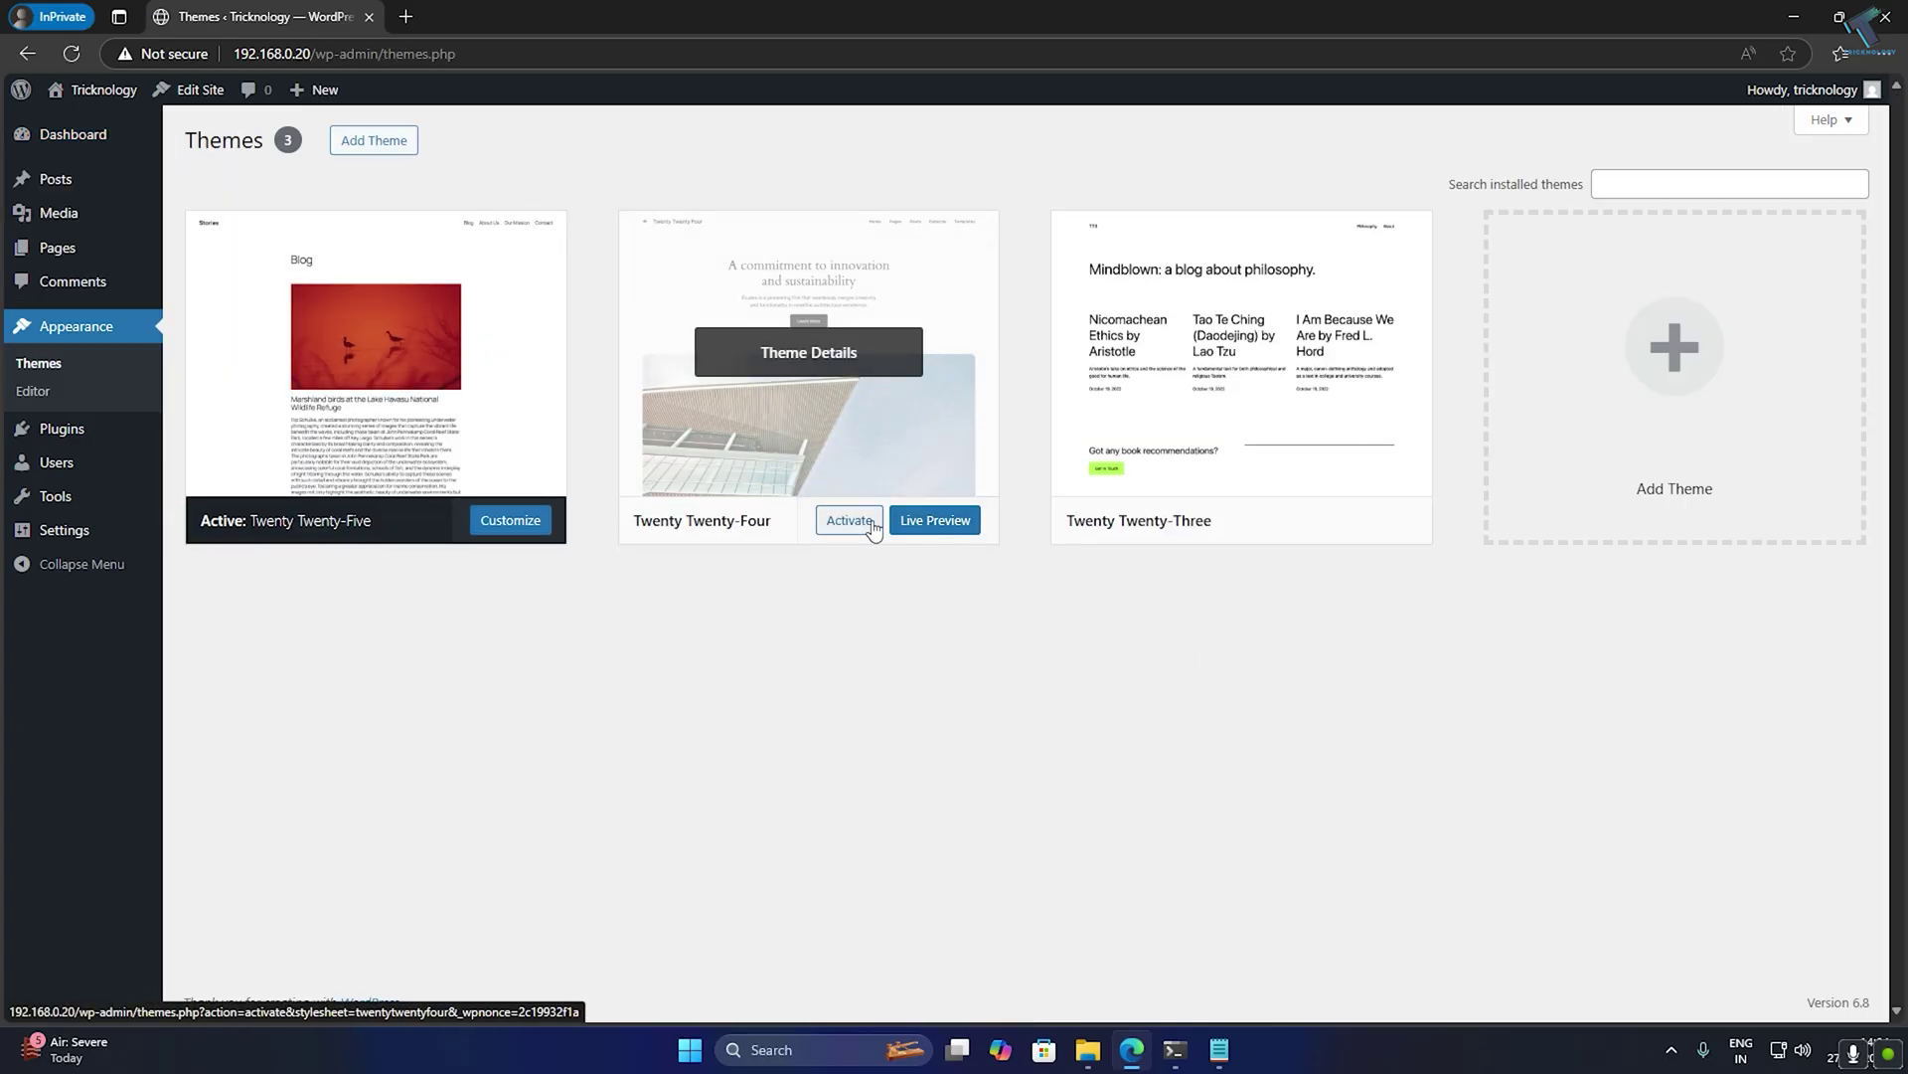
click(871, 523)
Load the site at 192.168.0.20 in a new tab, correcting the mistyped 192.168.0.120.
click(409, 16)
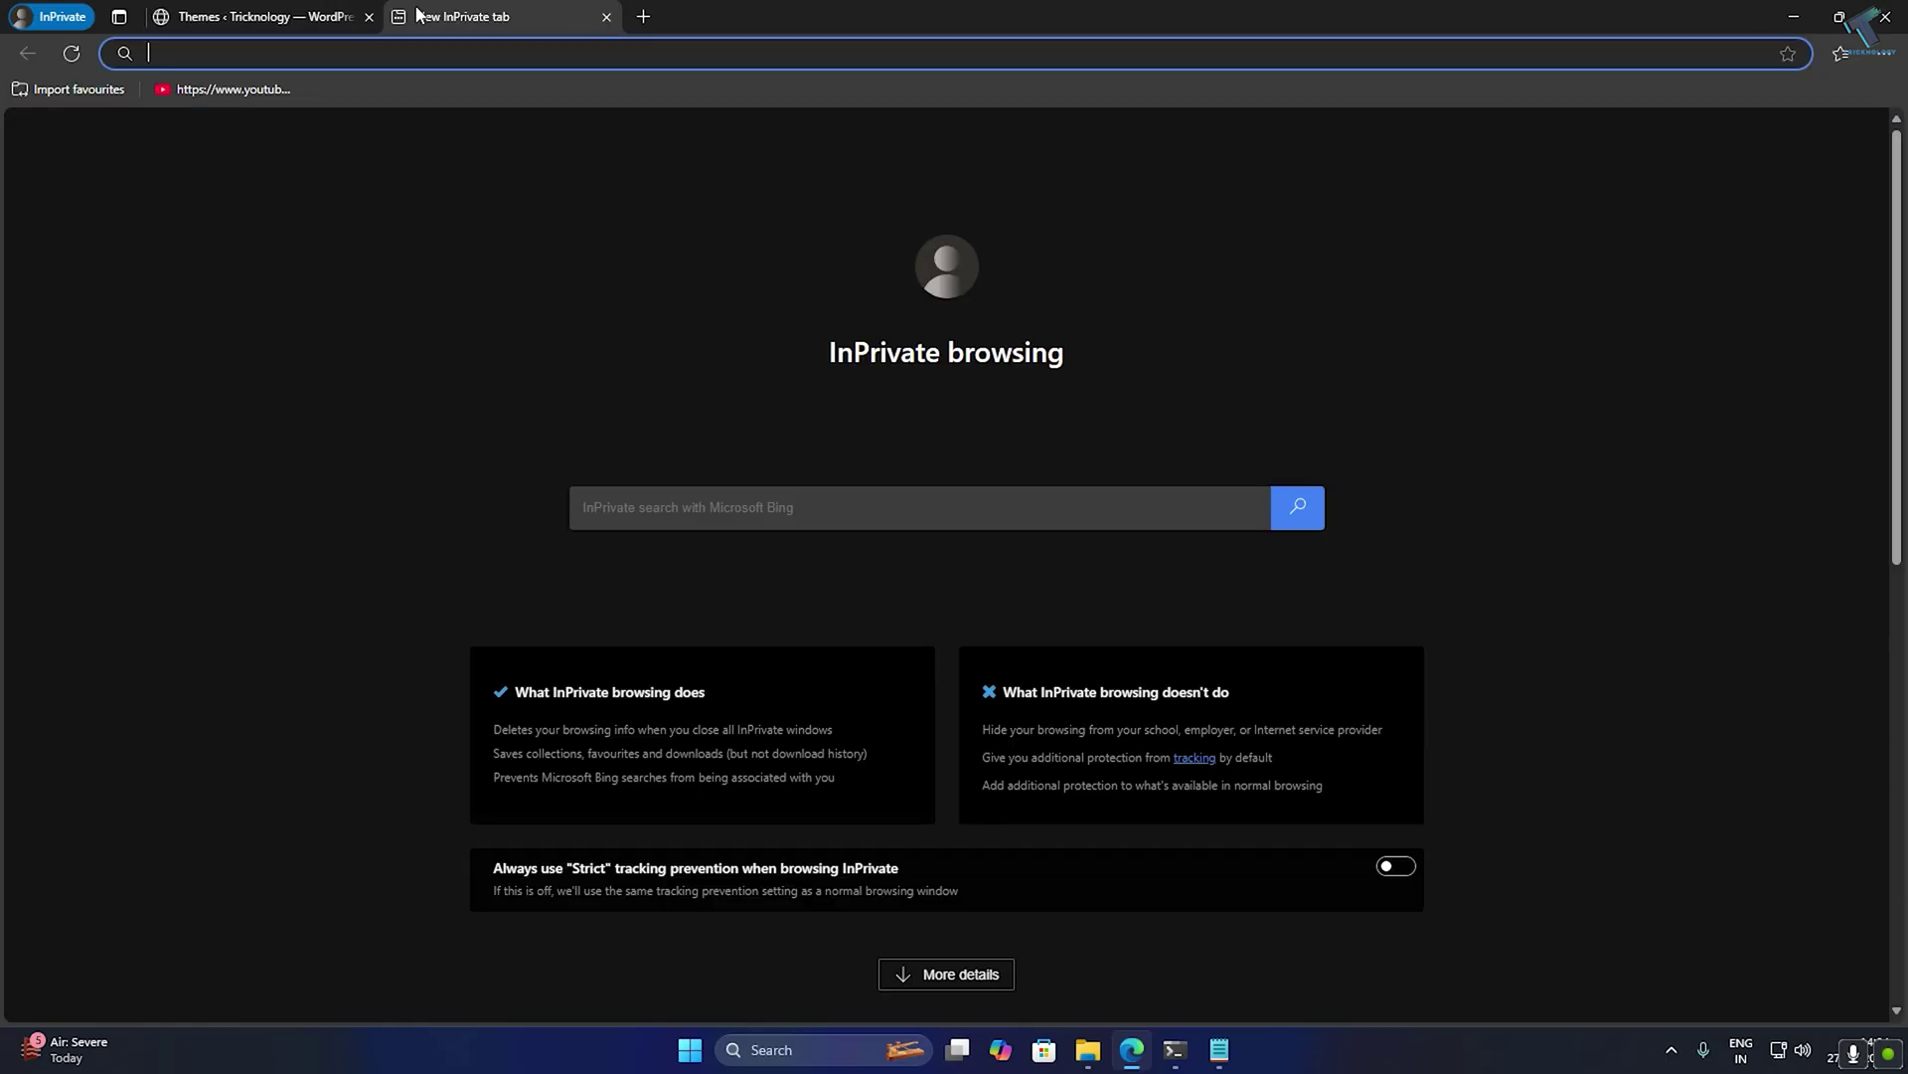
text(192)
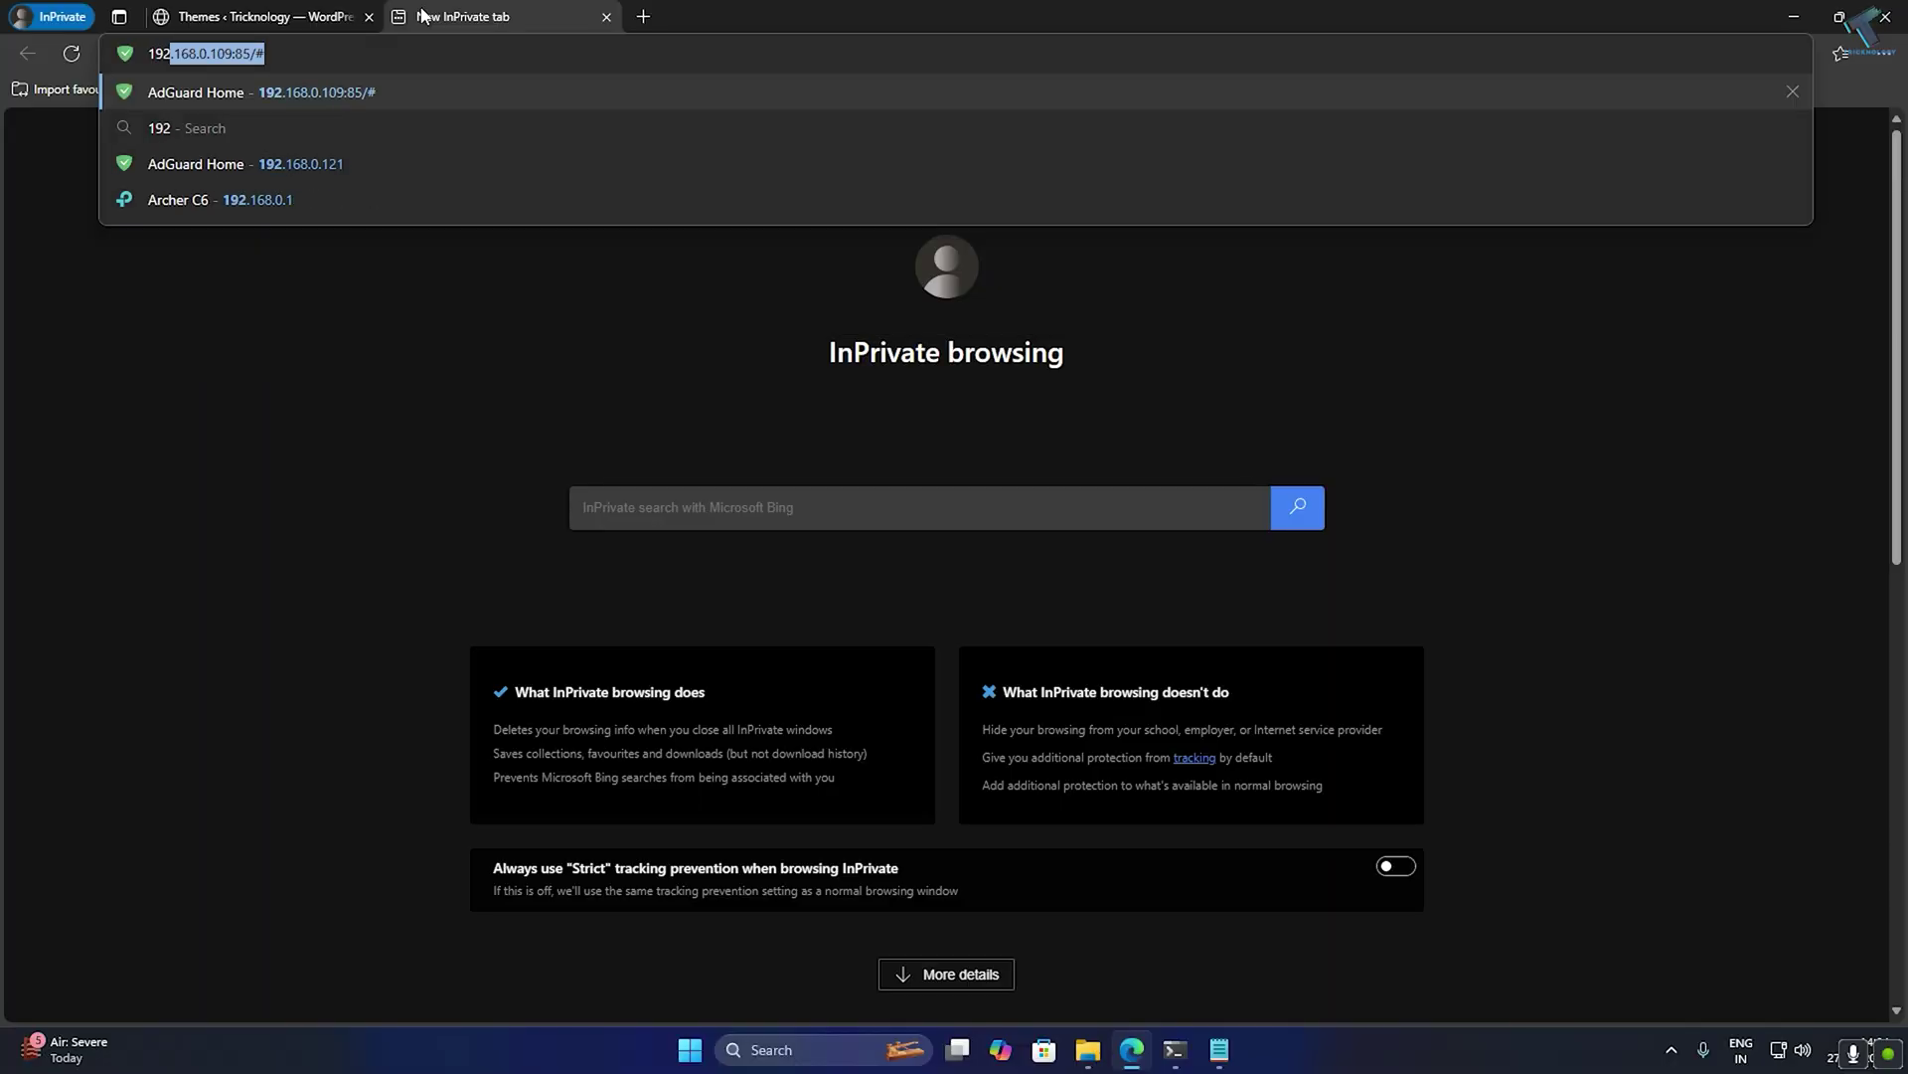
text(.168.0.)
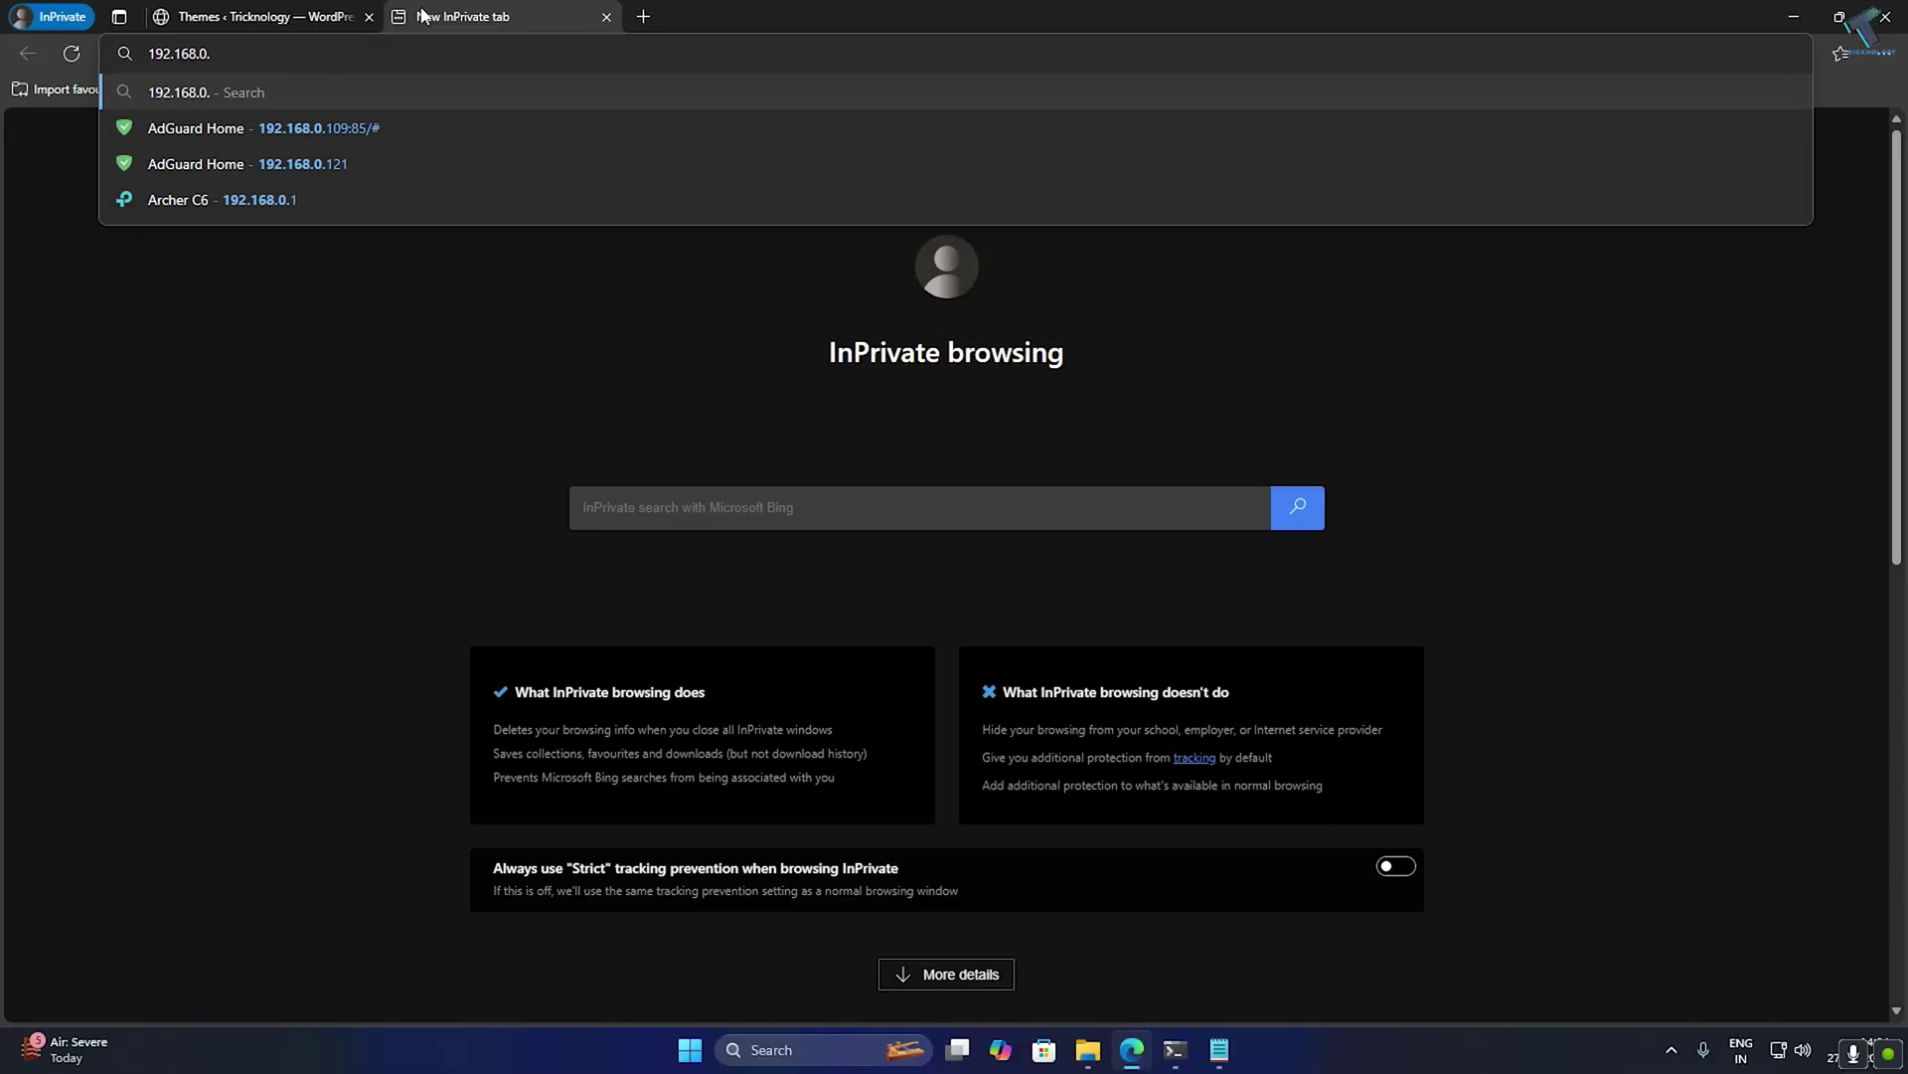
text(120)
key(Return)
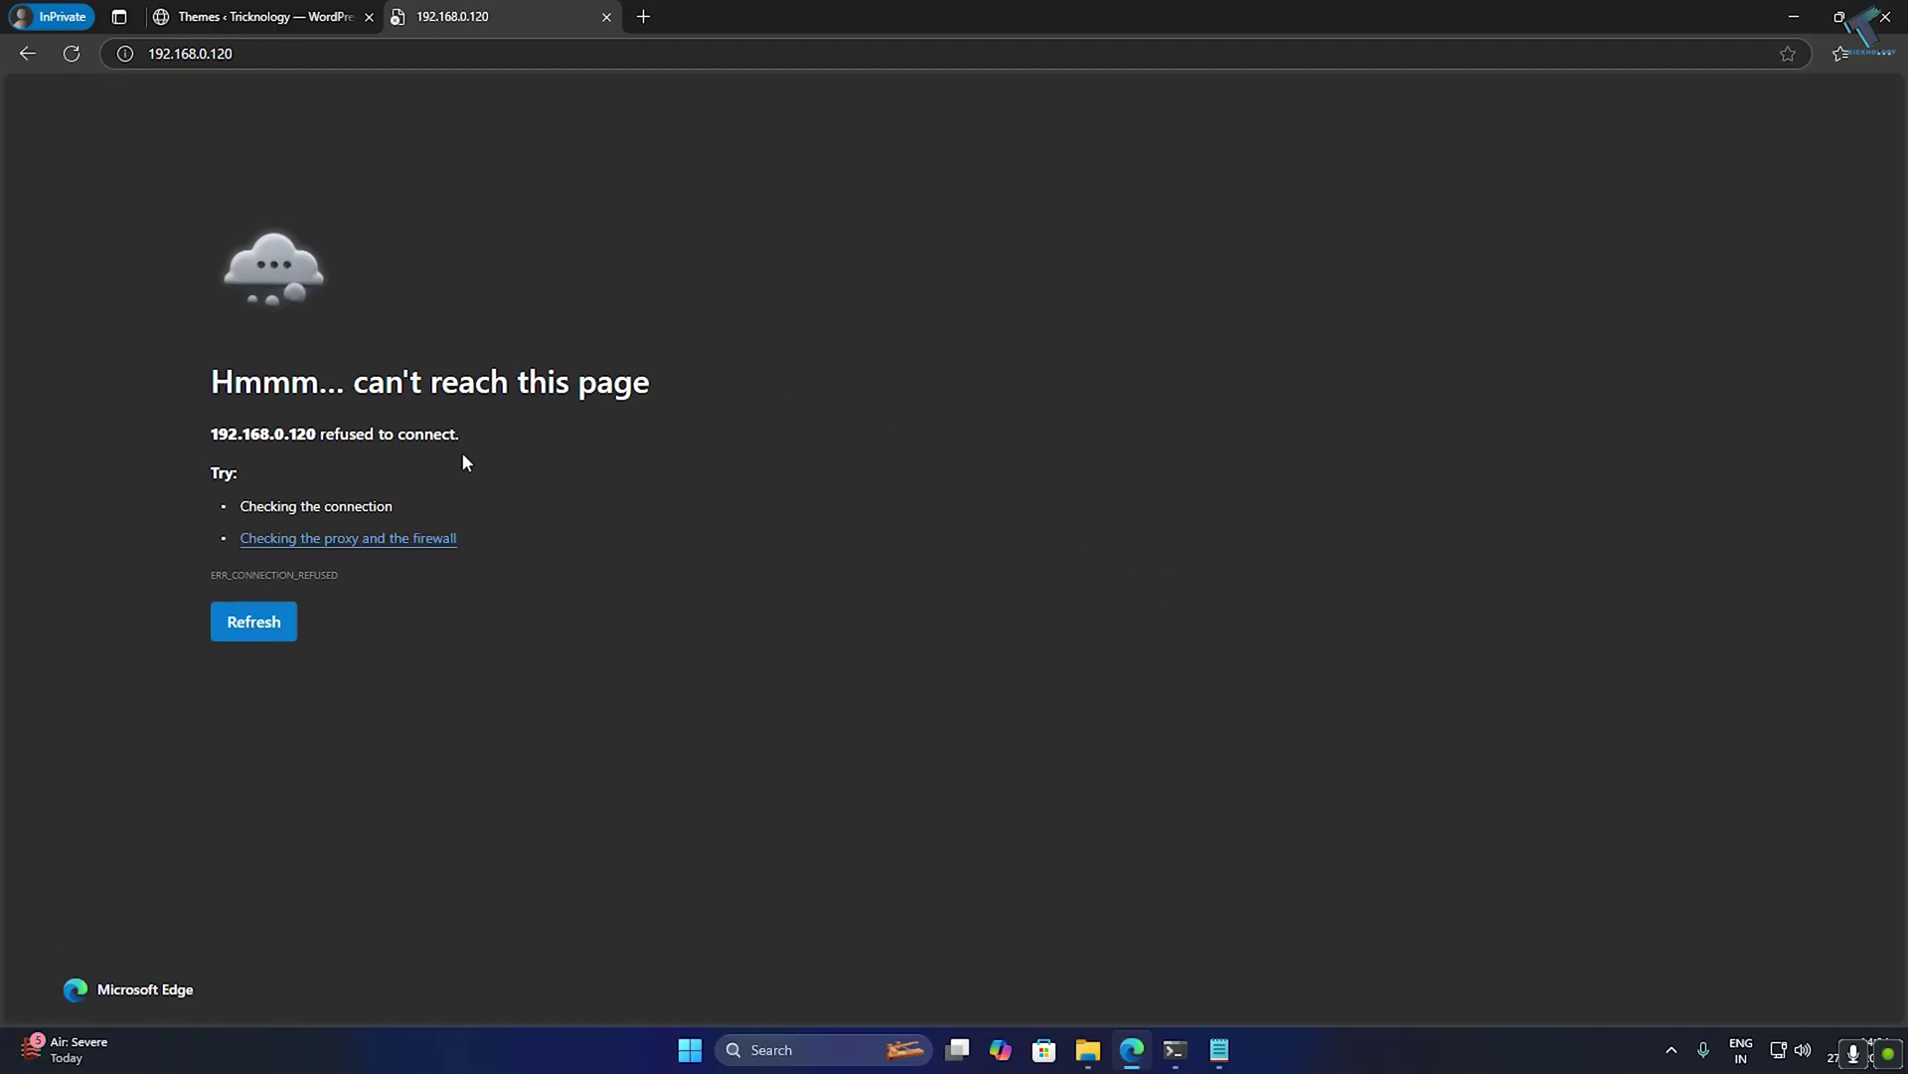
drag(215, 54, 278, 53)
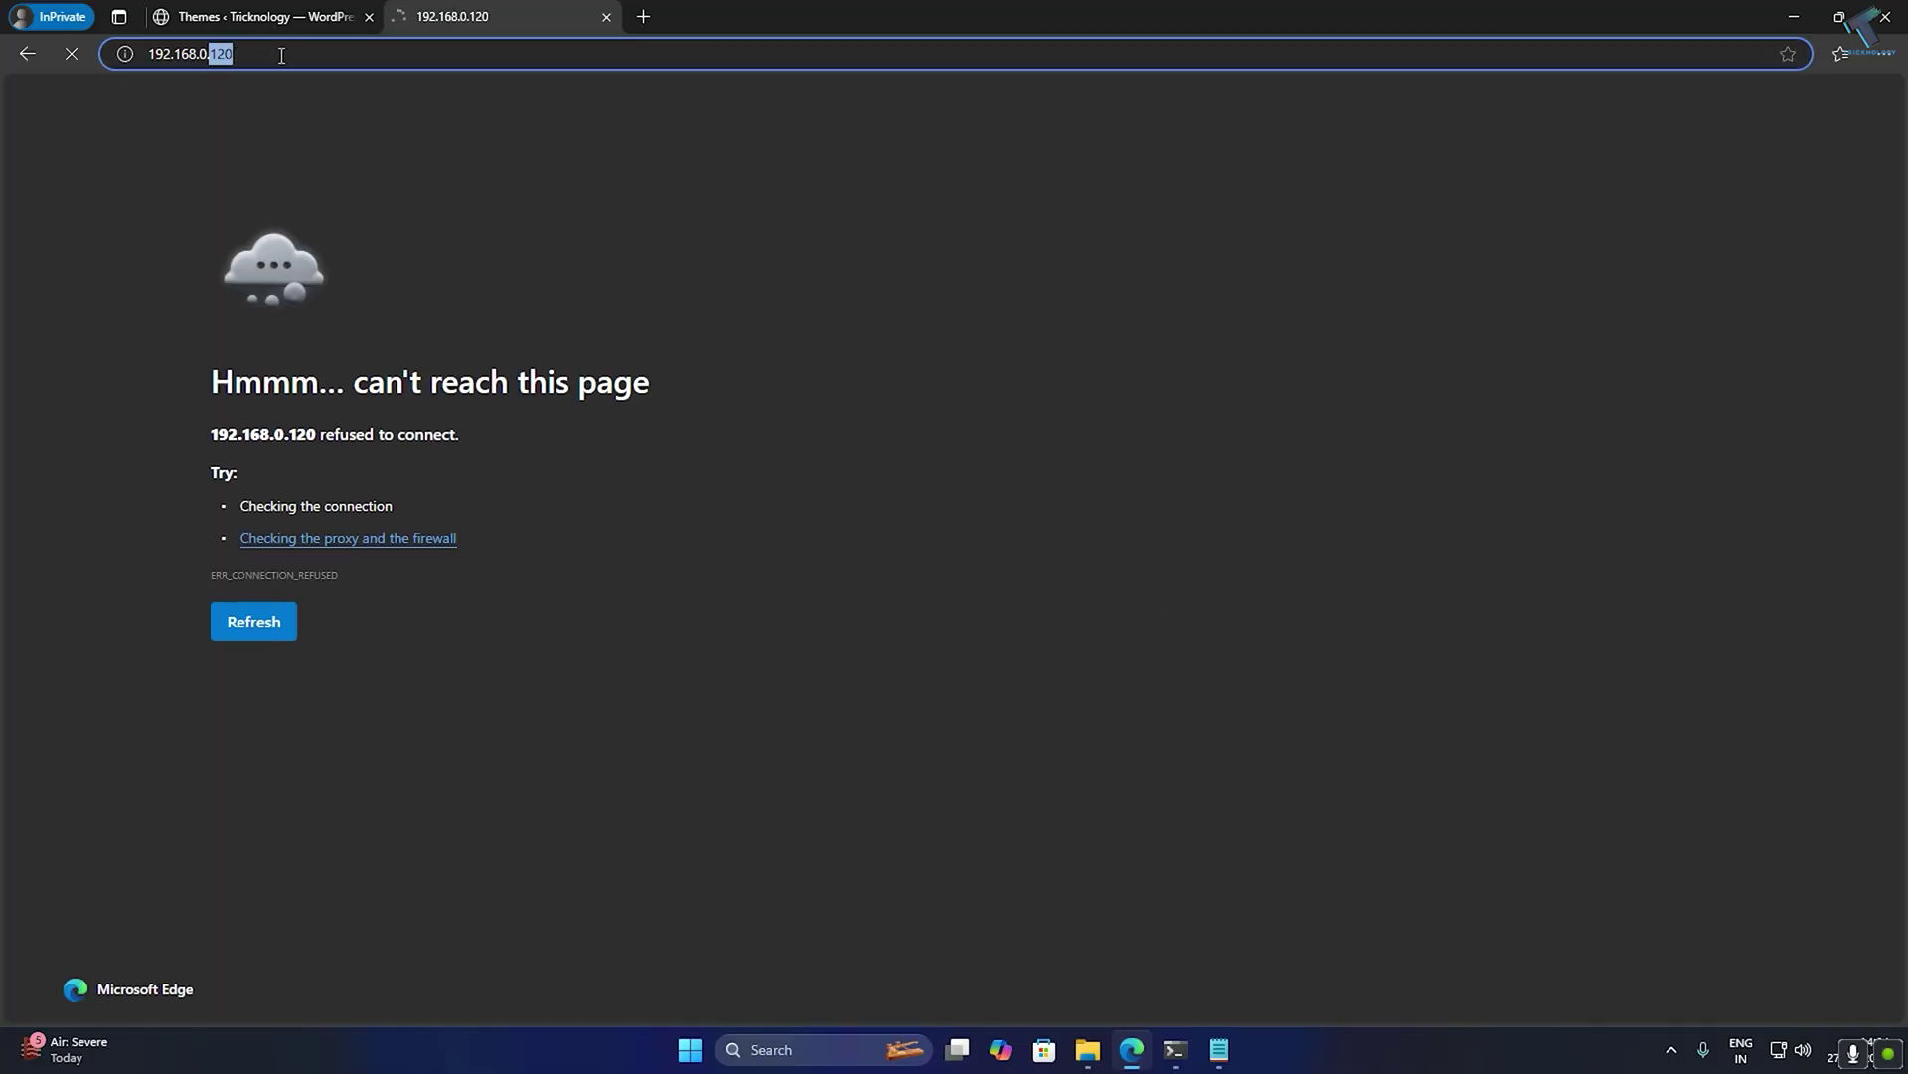
key(BackSpace)
text(20)
key(Return)
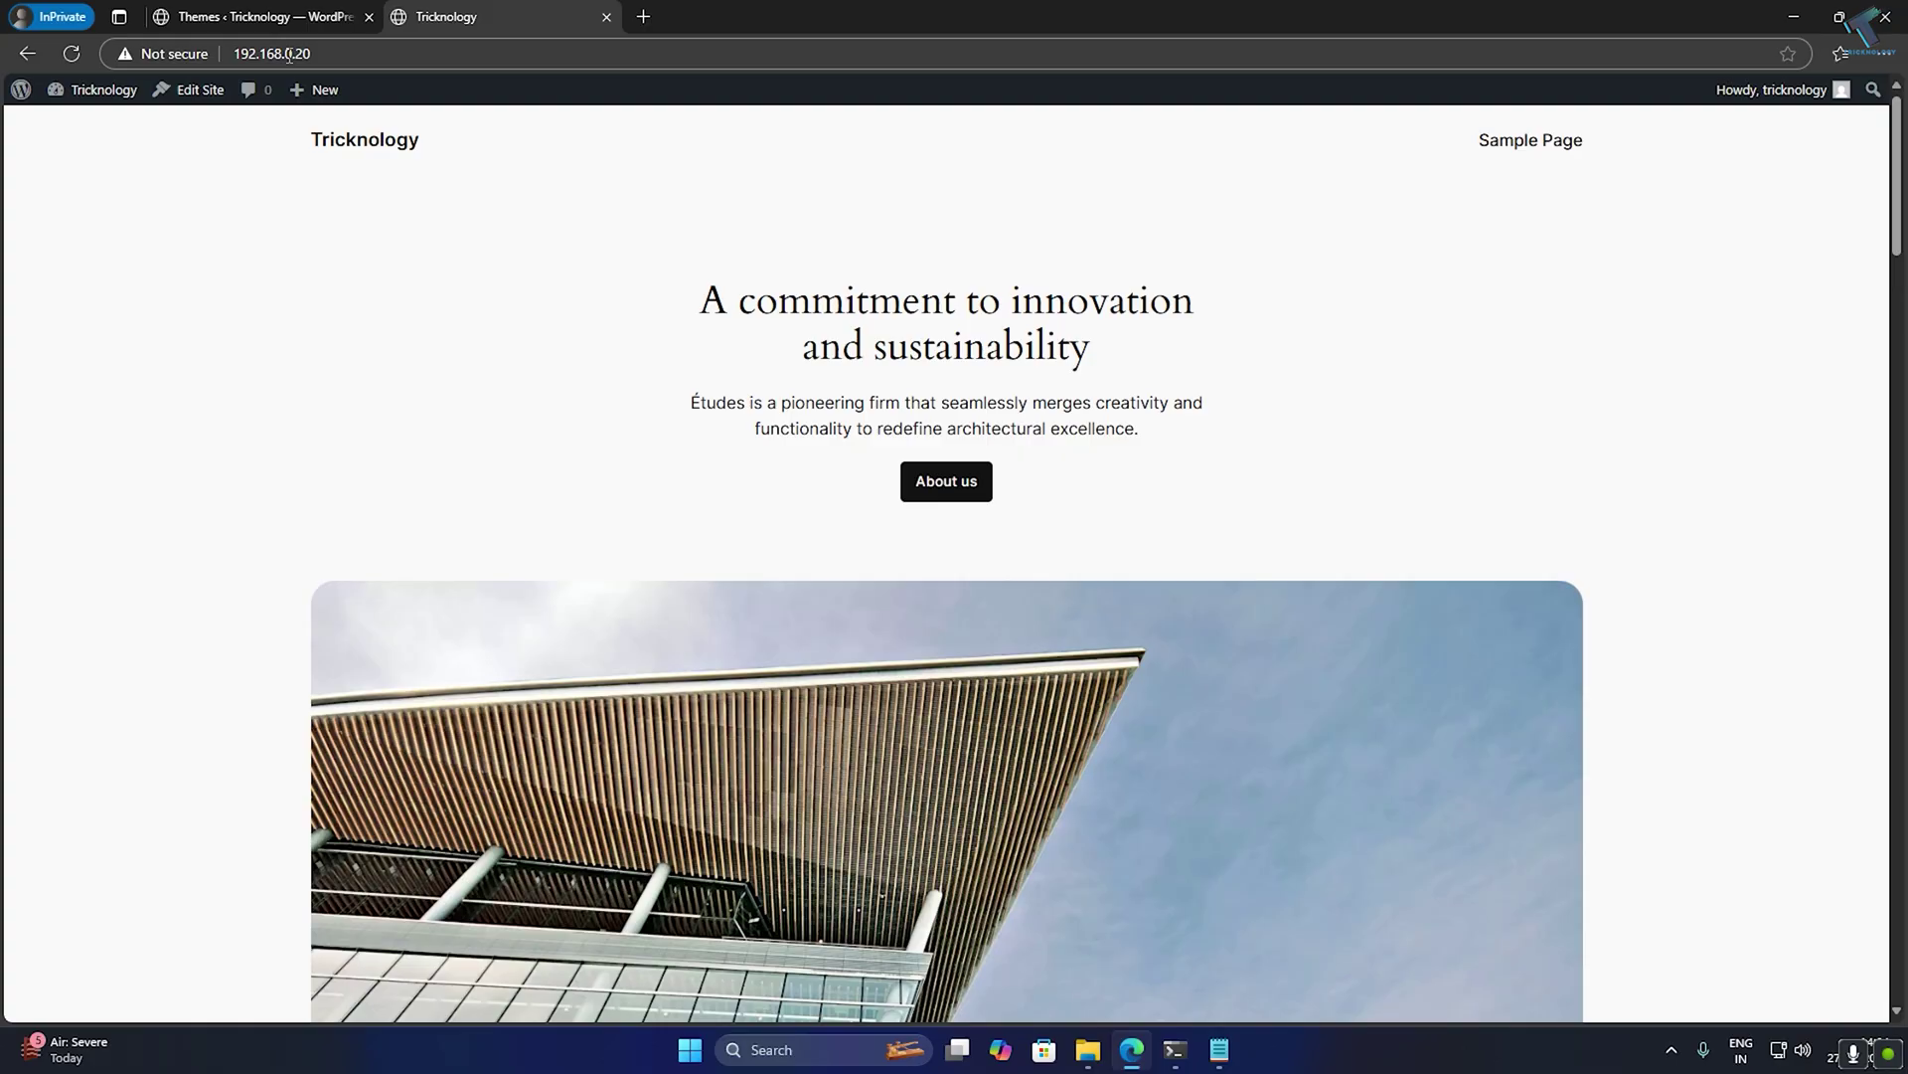
scroll(1878, 417, down, 2)
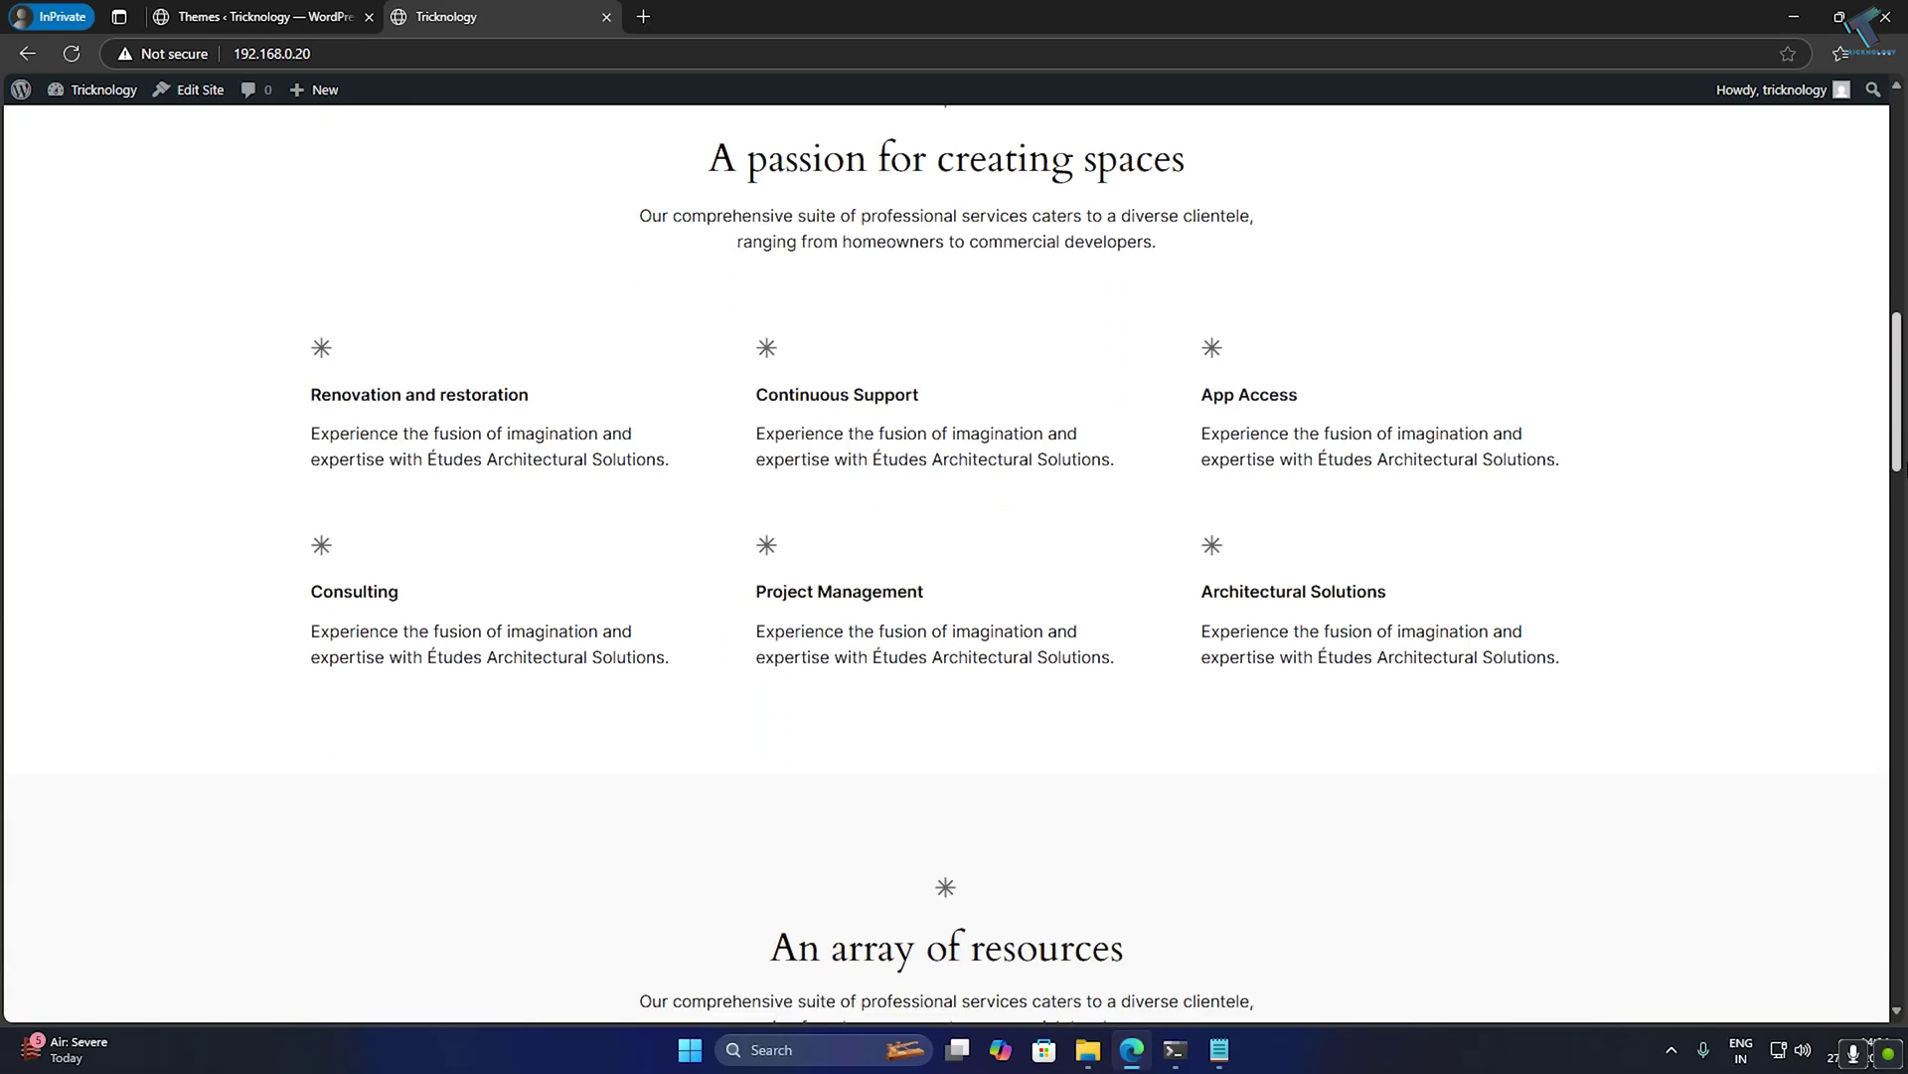